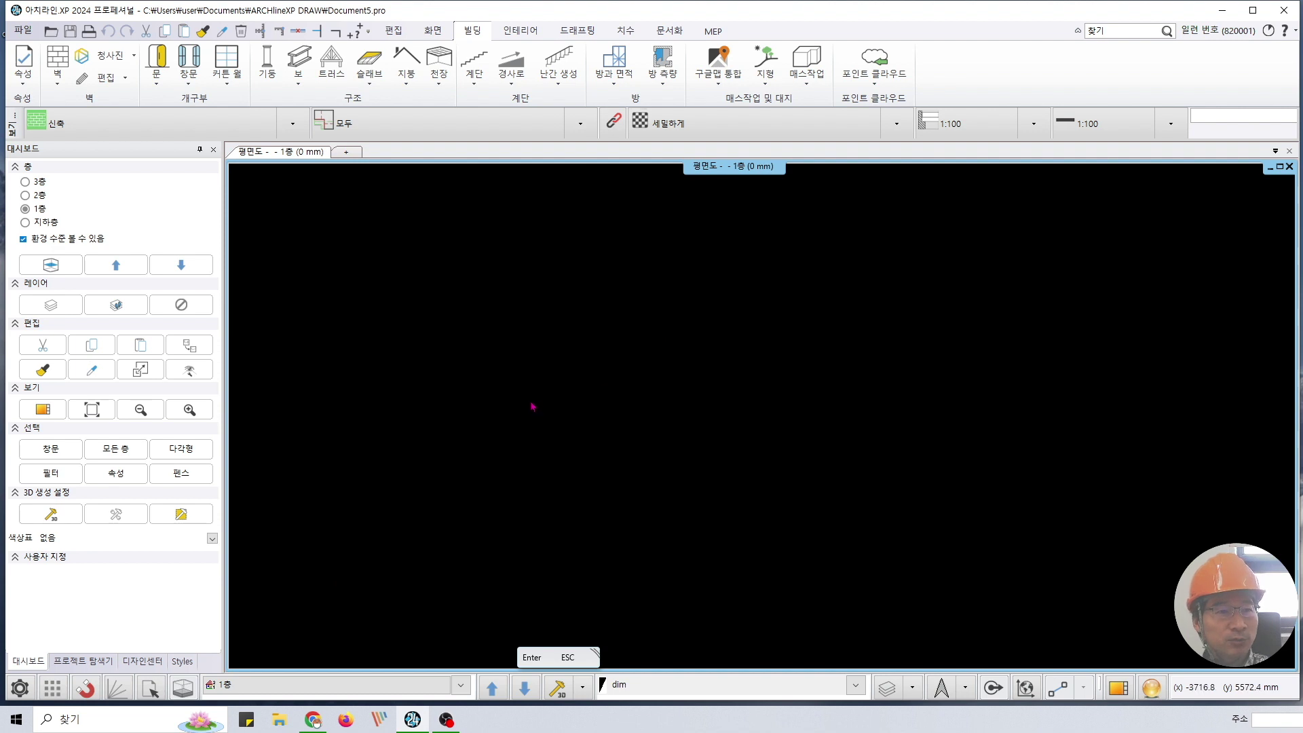
- Review the floor level settings without changing them
{"action": "left_click", "coordinate": [329, 685]}
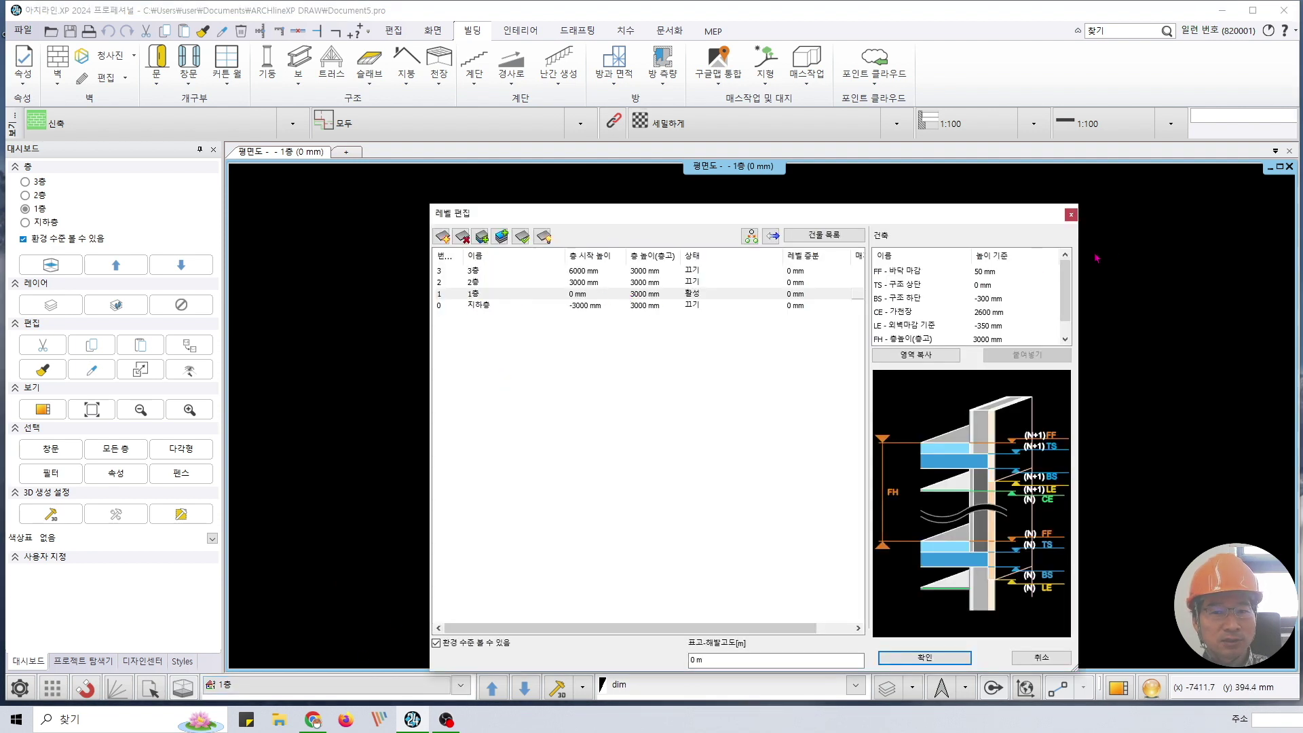
{"action": "left_click", "coordinate": [1071, 214]}
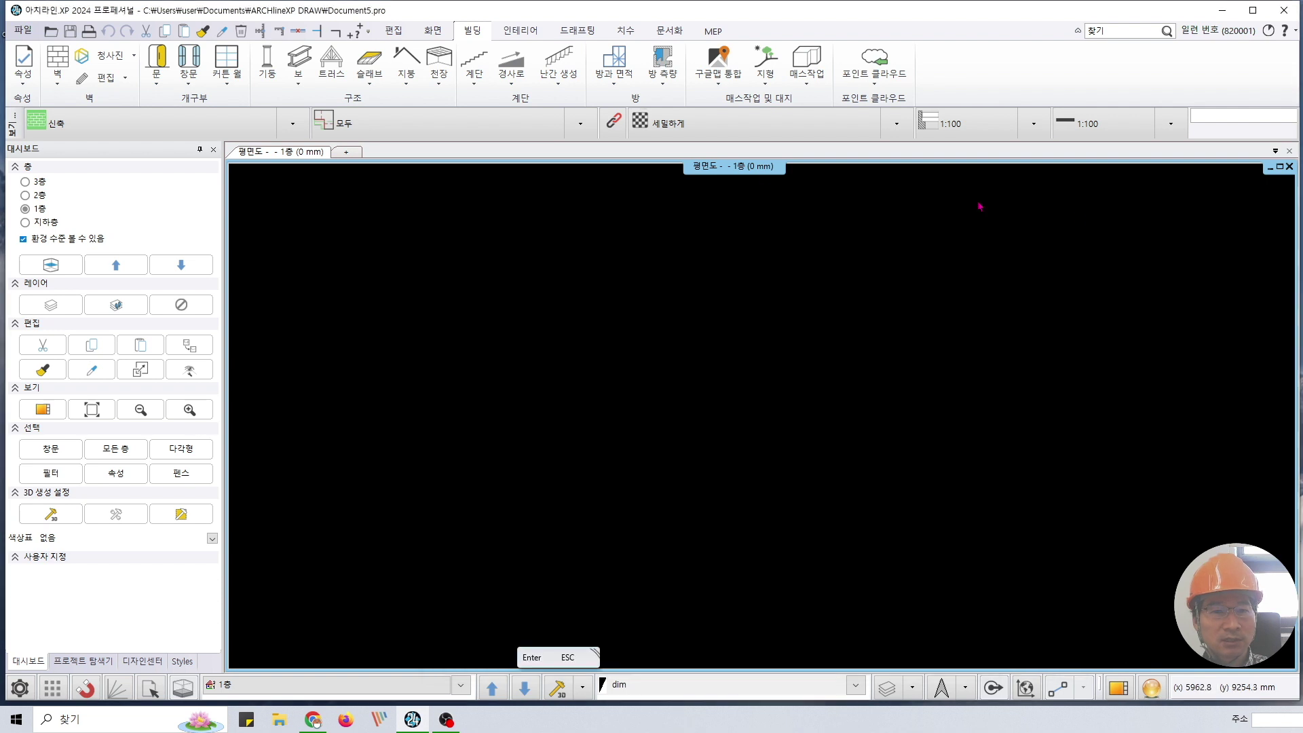
- Activate the CarpenterA grid style 인테리어_샘플_3미터_3_5칸씩 in the grid properties and accept the settings
{"action": "left_click", "coordinate": [577, 31]}
{"action": "left_click", "coordinate": [796, 76]}
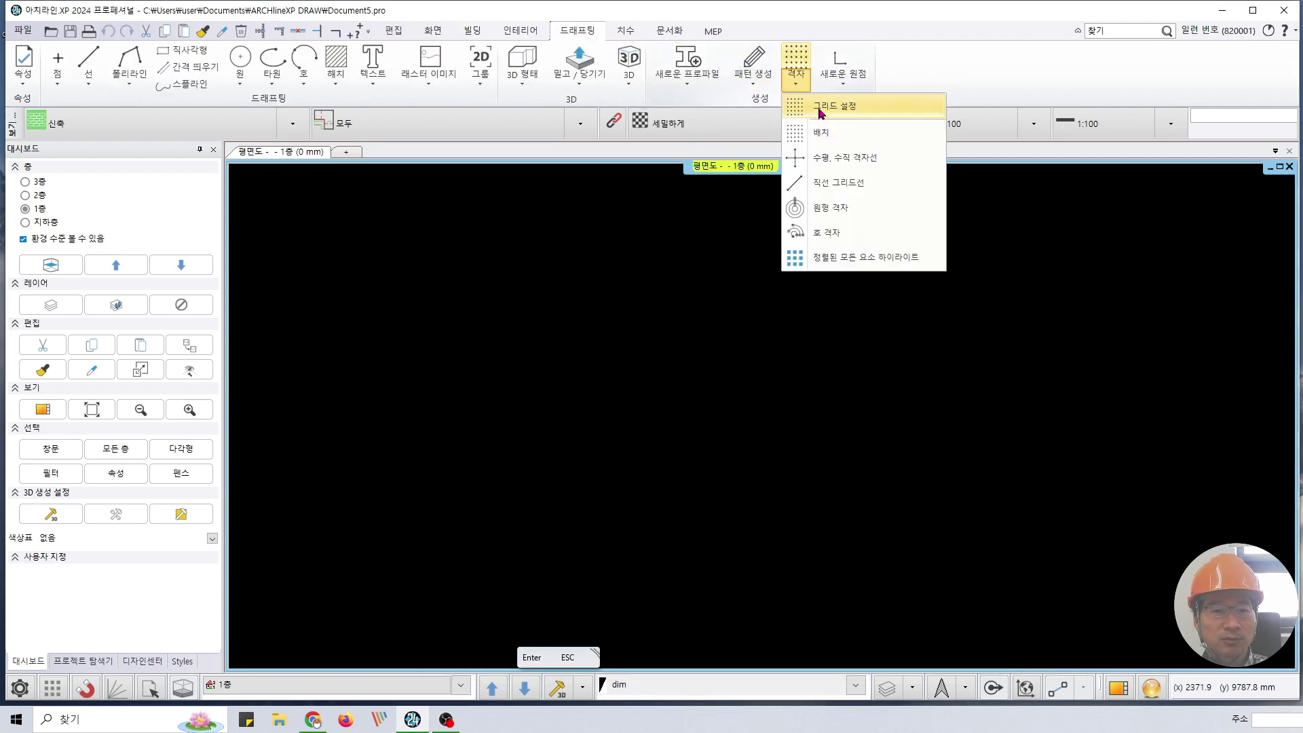
{"action": "right_click", "coordinate": [795, 61]}
{"action": "left_click", "coordinate": [834, 70]}
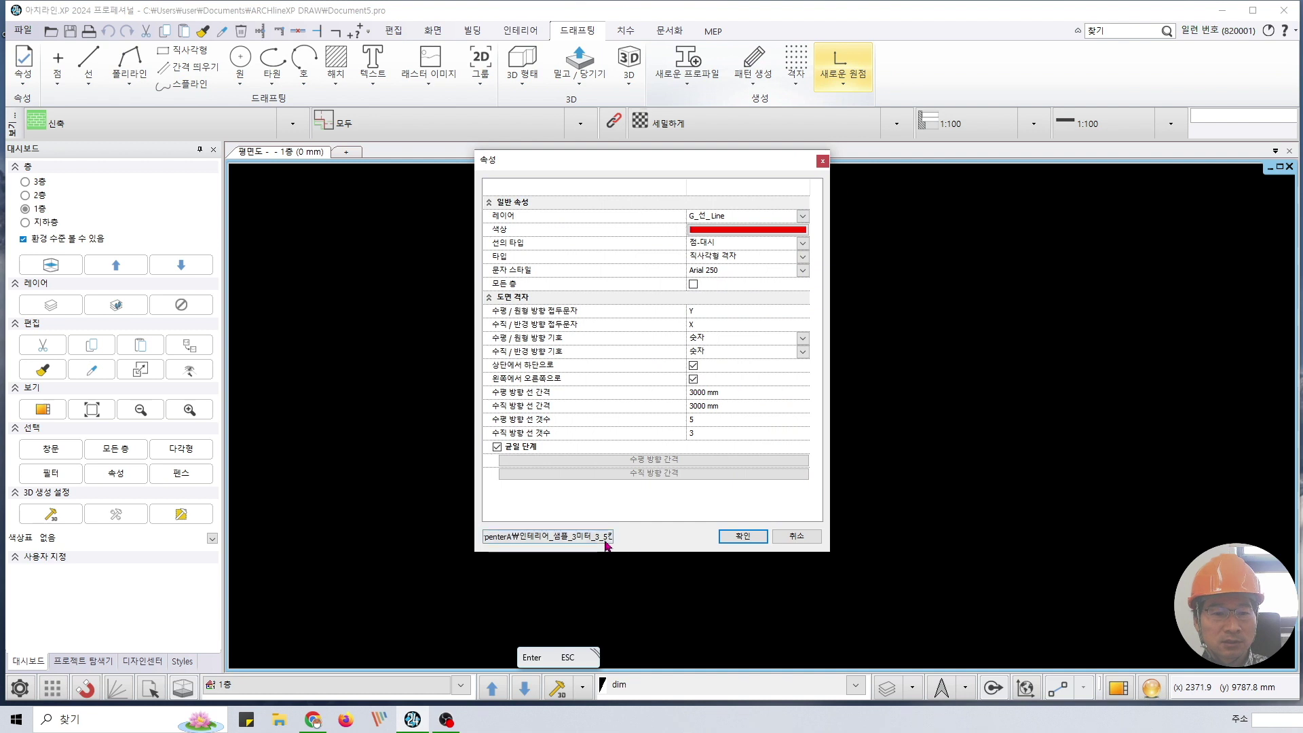
{"action": "left_click", "coordinate": [618, 541]}
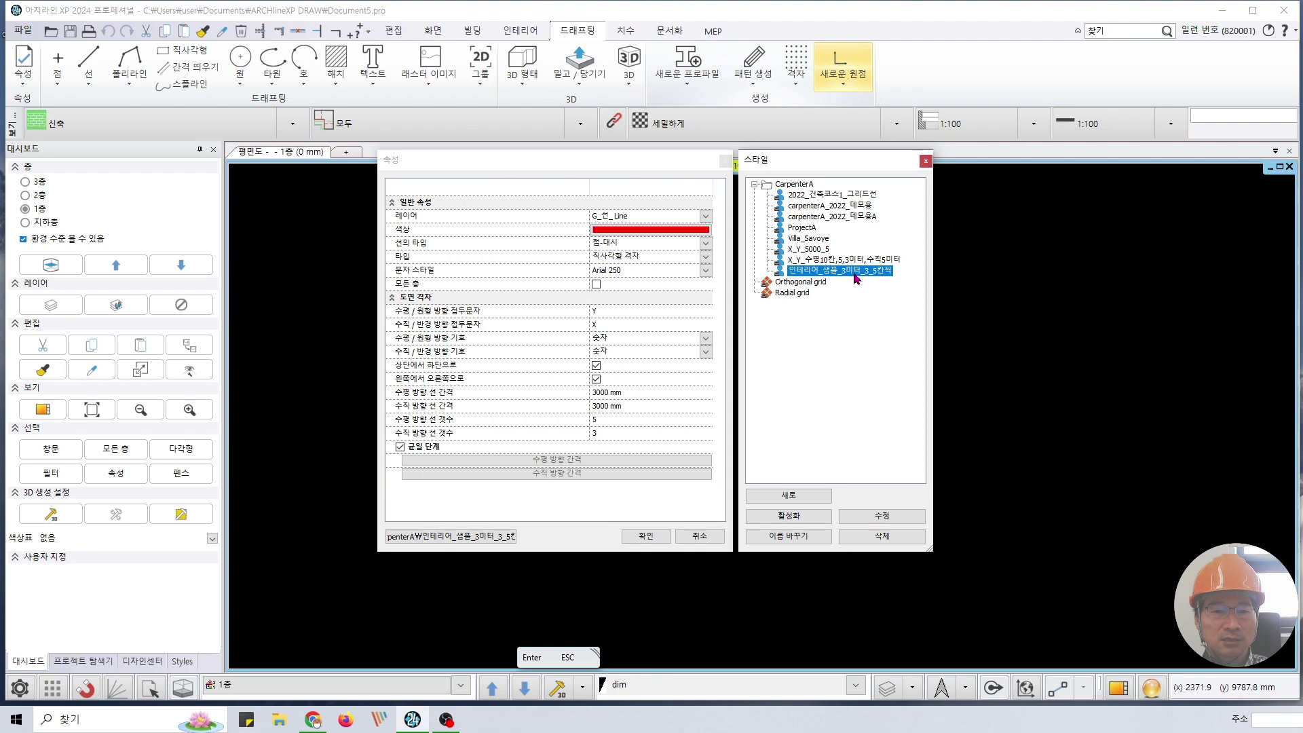
{"action": "left_click", "coordinate": [788, 516]}
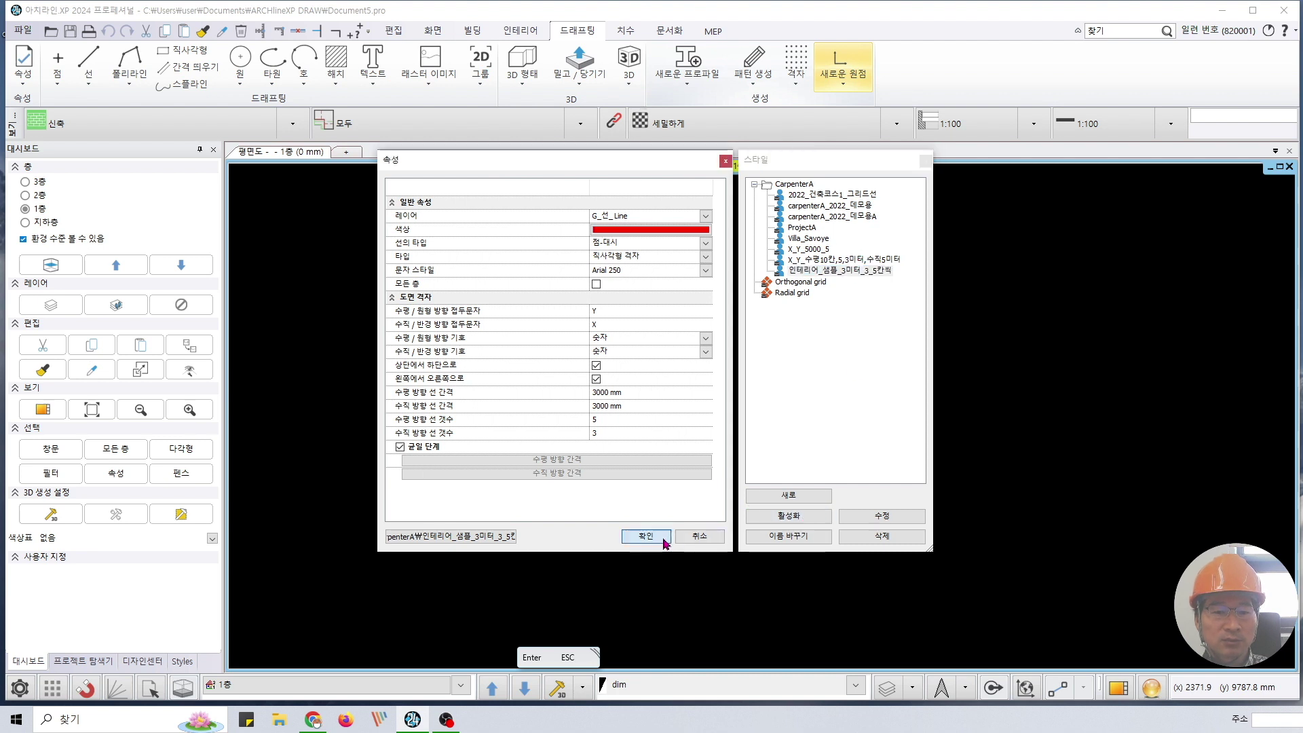
{"action": "left_click", "coordinate": [646, 536]}
- Place the configured grid in the first-floor plan with its X1/Y3 intersection at the origin
{"action": "left_click", "coordinate": [796, 76]}
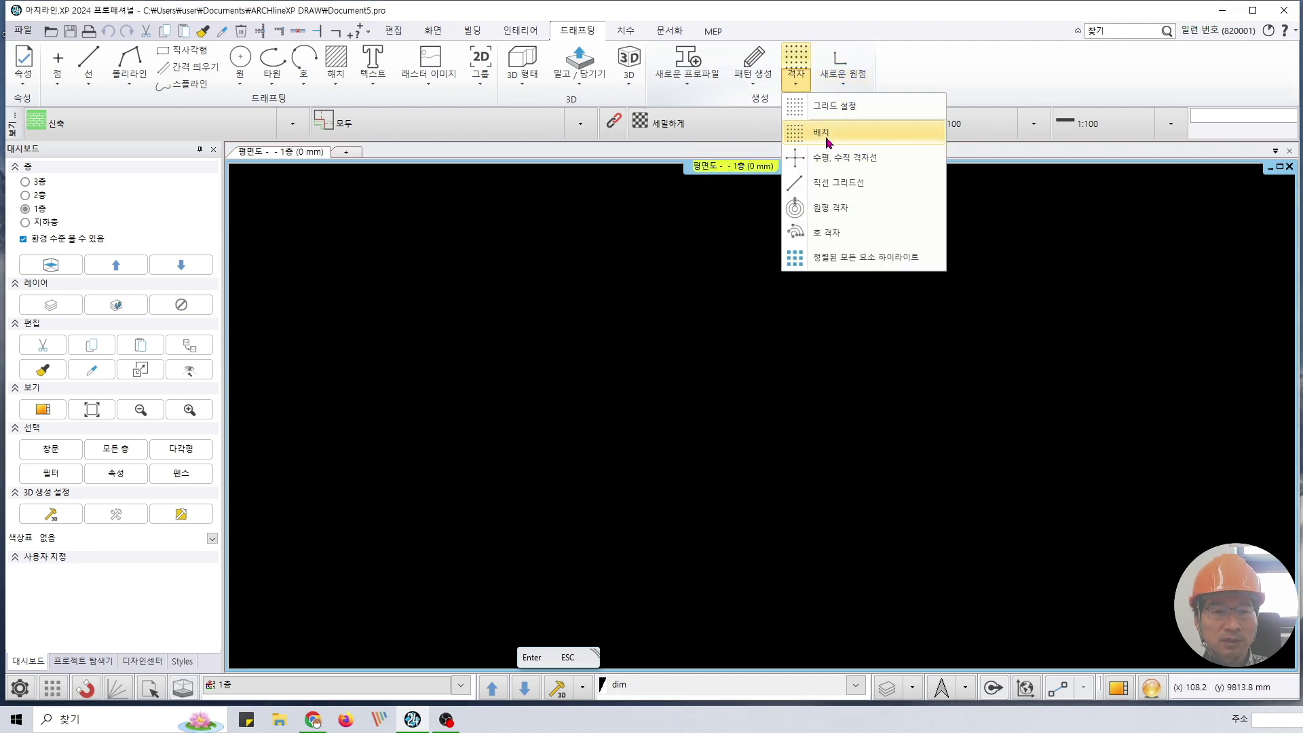
{"action": "left_click", "coordinate": [822, 133]}
{"action": "left_click", "coordinate": [814, 253]}
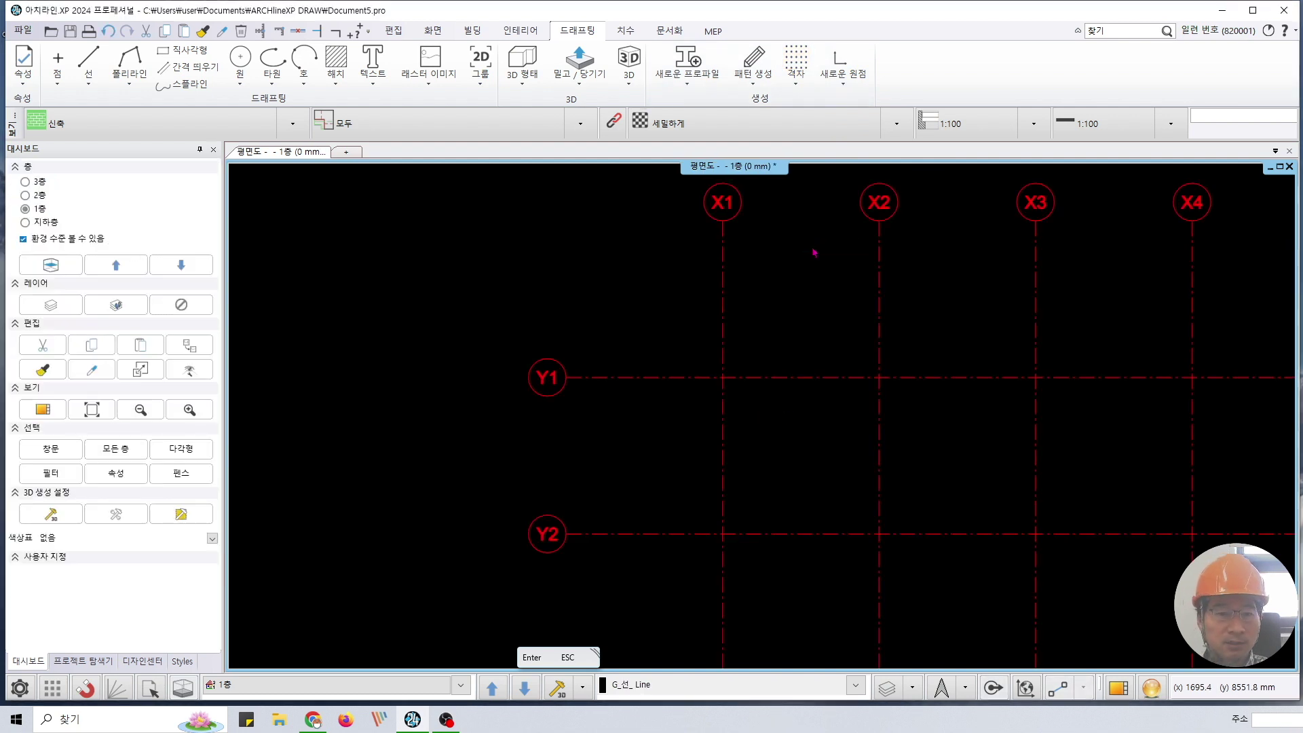
{"action": "scroll", "coordinate": [815, 254], "scroll_direction": "down", "scroll_amount": 3}
{"action": "middle_click_drag", "start_coordinate": [909, 351], "coordinate": [742, 288]}
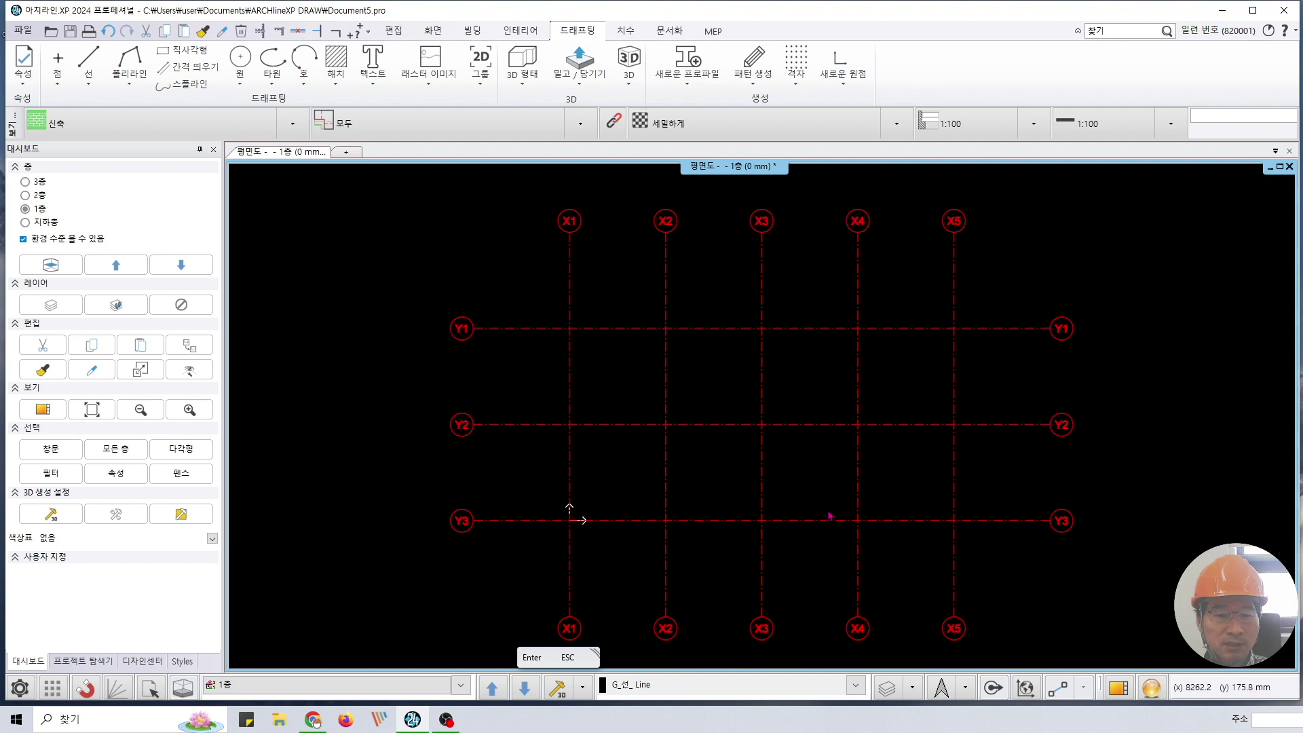
{"action": "middle_click_drag", "start_coordinate": [807, 492], "coordinate": [807, 496]}
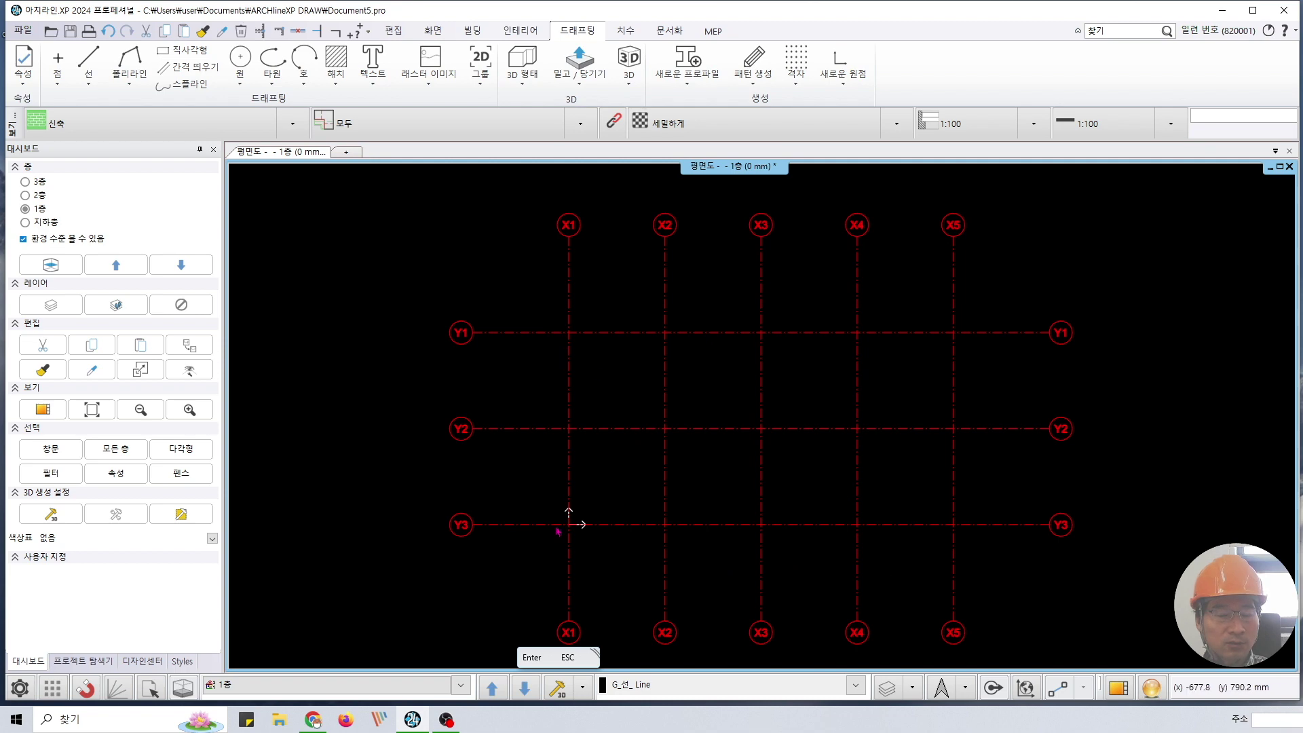
{"action": "scroll", "coordinate": [649, 485], "scroll_direction": "down", "scroll_amount": 1}
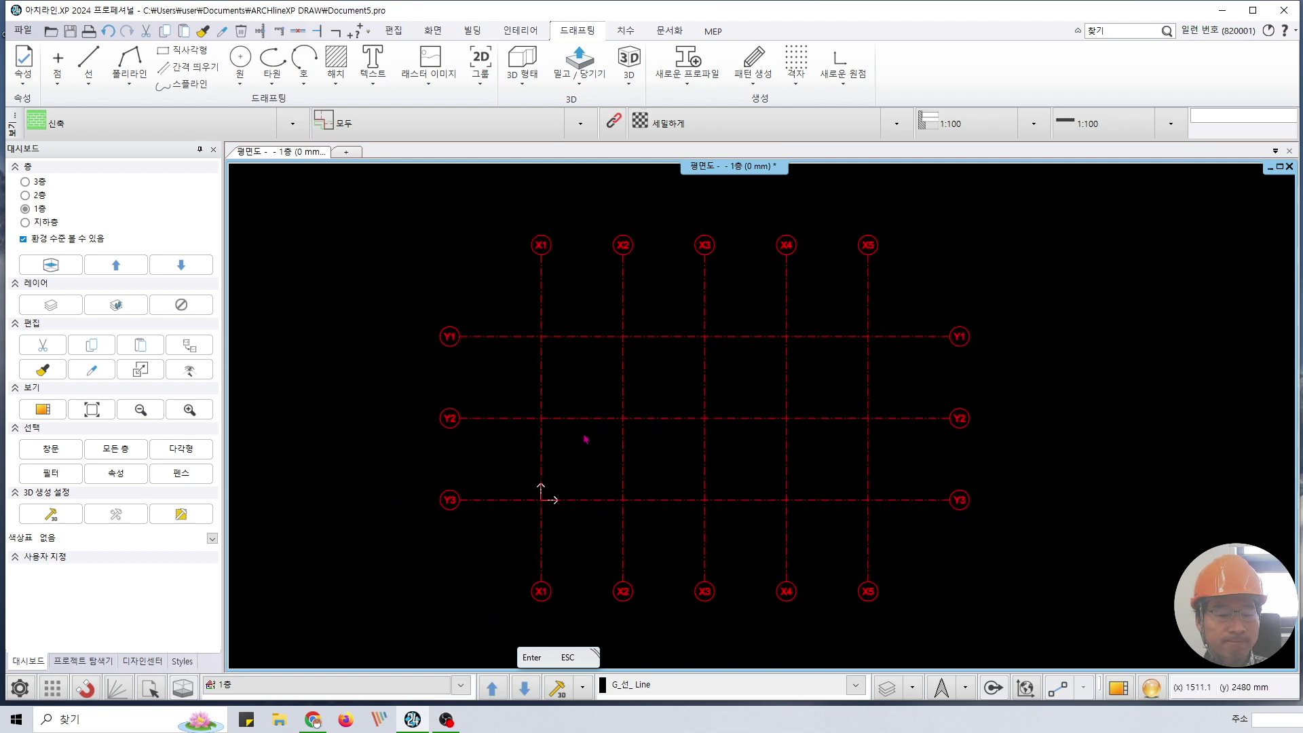
{"action": "scroll", "coordinate": [644, 401], "scroll_direction": "up", "scroll_amount": 1}
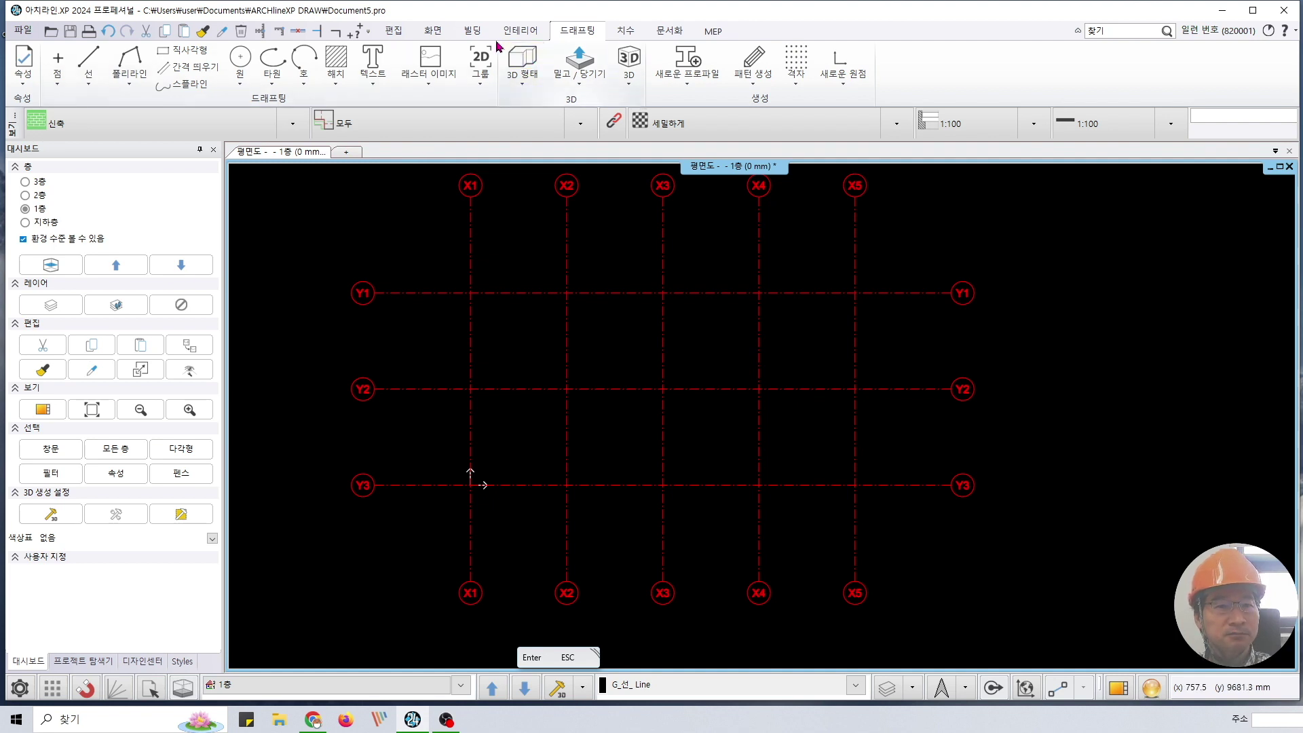
{"action": "left_click", "coordinate": [472, 31]}
{"action": "right_click", "coordinate": [369, 56]}
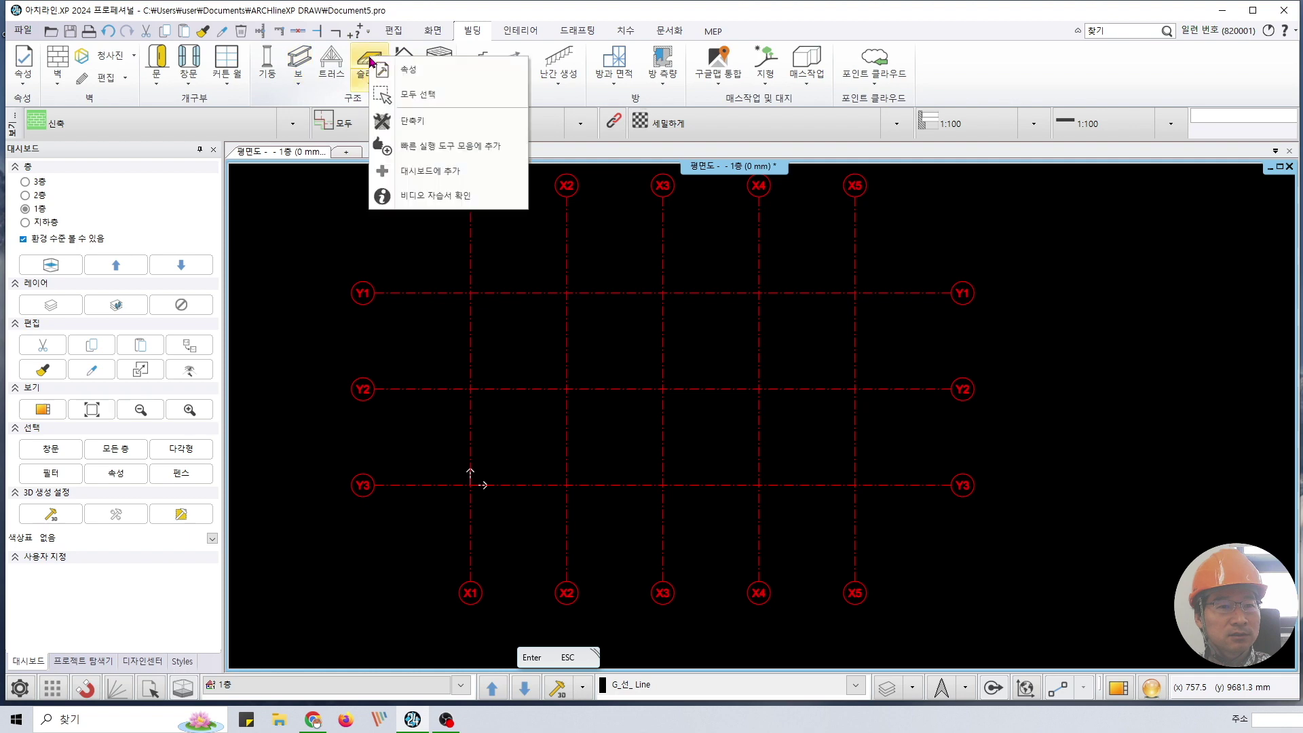
{"action": "left_click", "coordinate": [406, 68]}
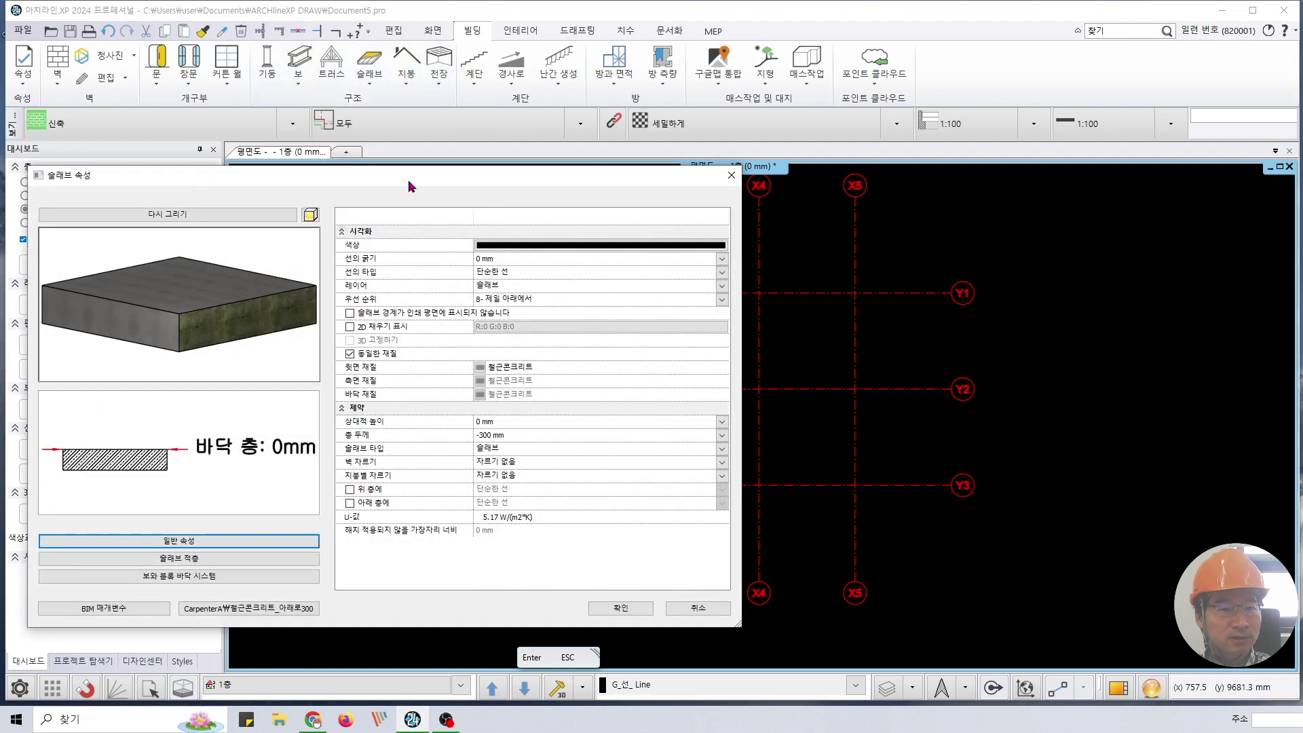
{"action": "left_click", "coordinate": [422, 598]}
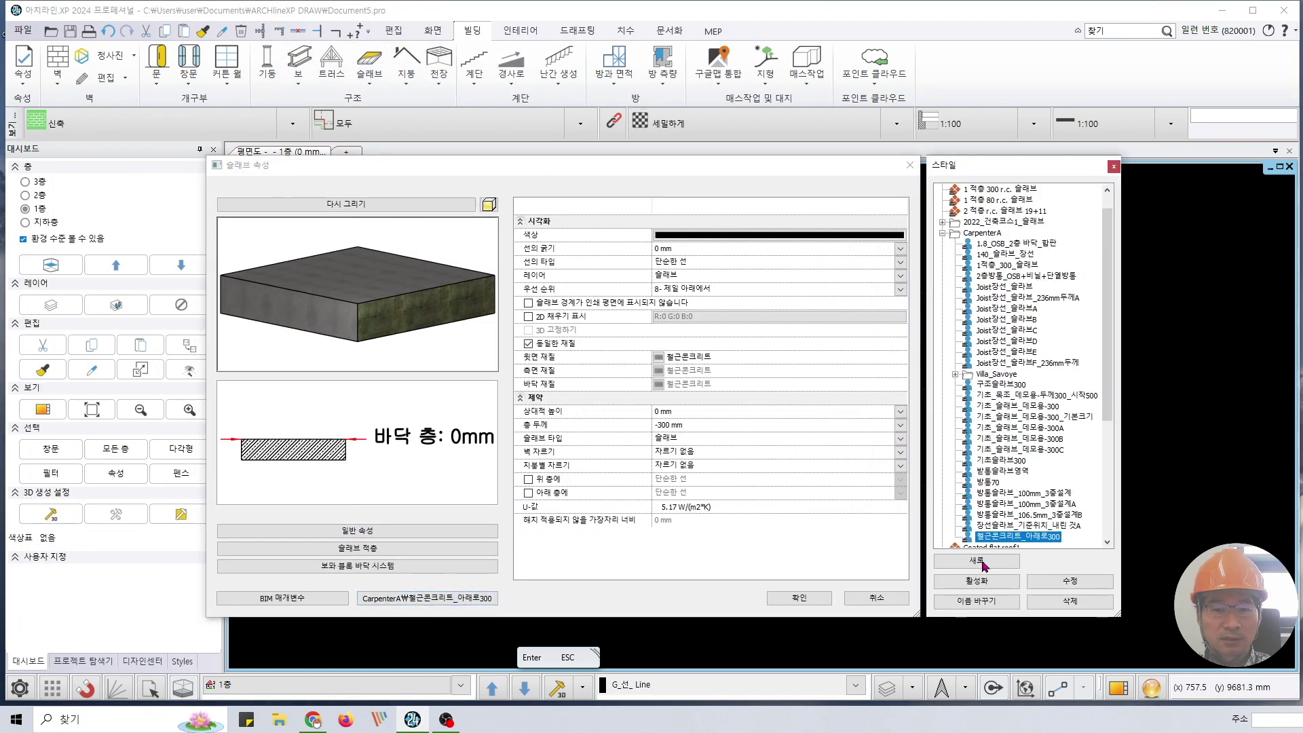
{"action": "left_click", "coordinate": [977, 580]}
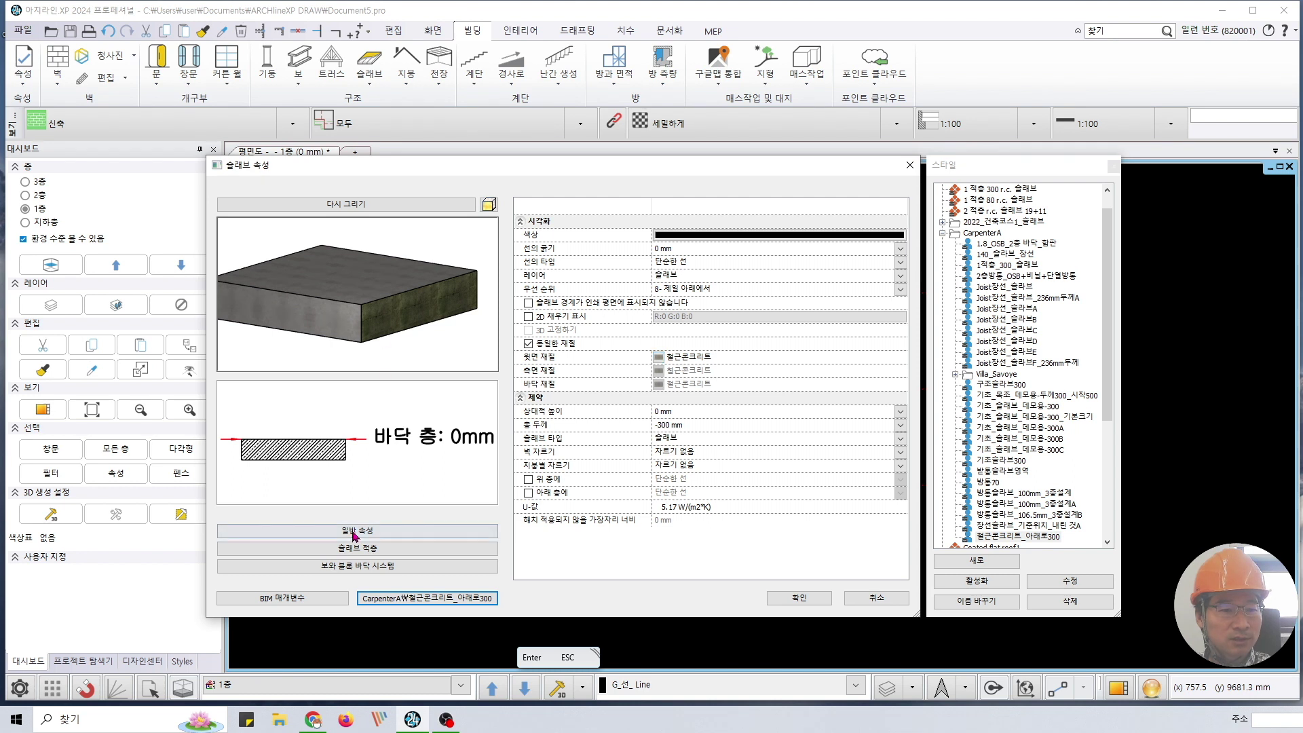
{"action": "left_click", "coordinate": [346, 548]}
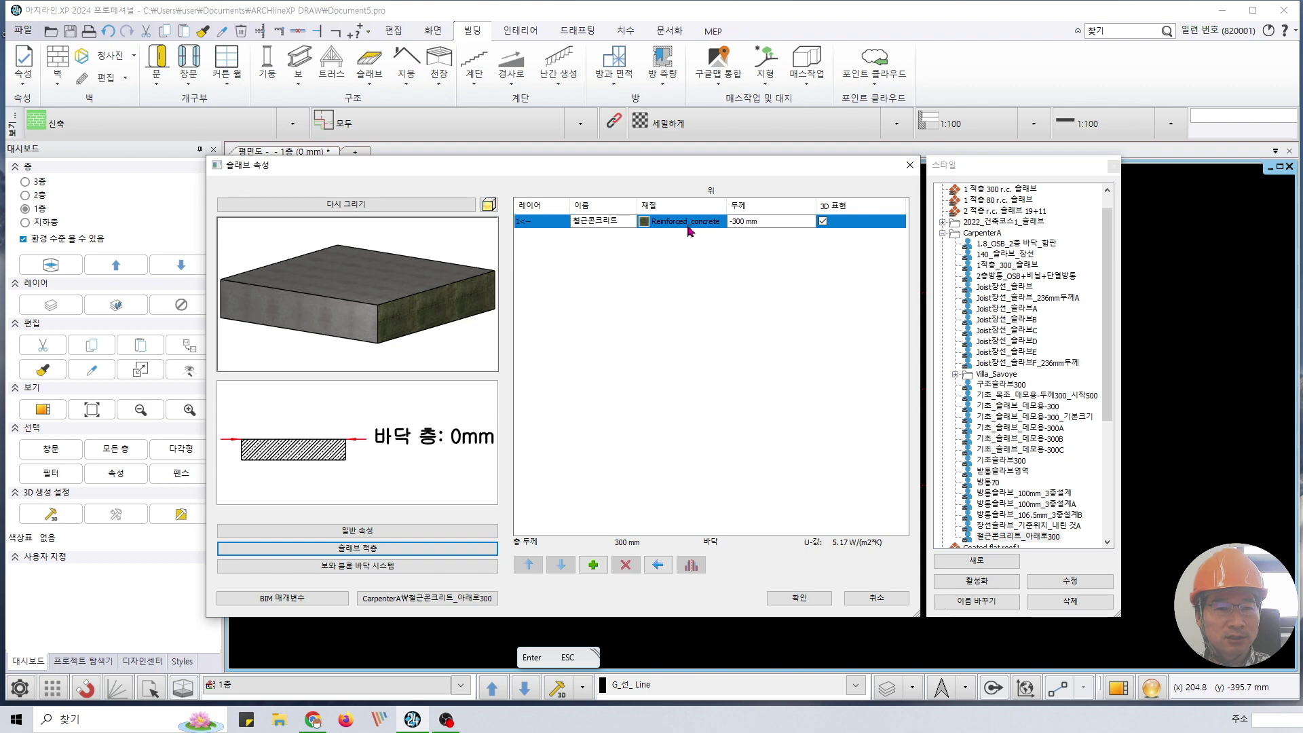
{"action": "left_click", "coordinate": [874, 598]}
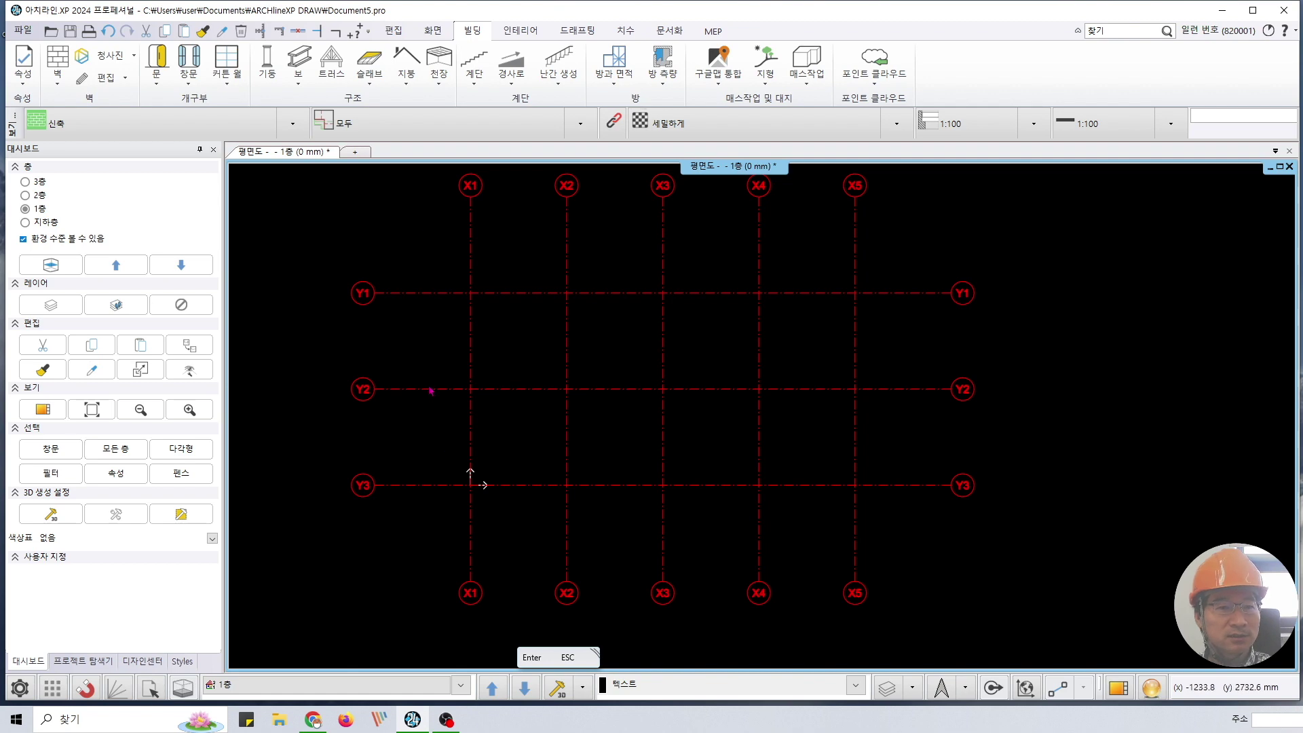
- Change the material of the slab's single -300 mm layer to 철근콘크리트 in the slab properties and accept
{"action": "left_click", "coordinate": [365, 86]}
{"action": "left_click", "coordinate": [380, 78]}
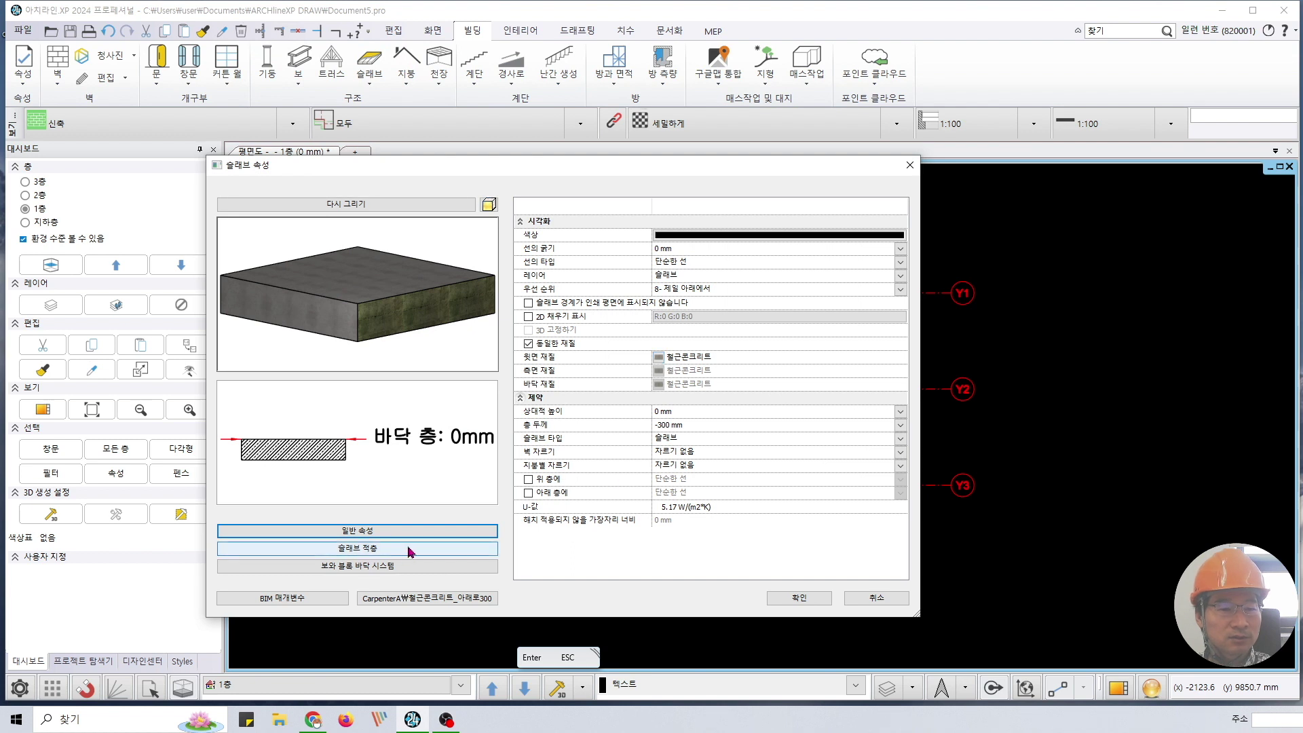
{"action": "left_click", "coordinate": [375, 550]}
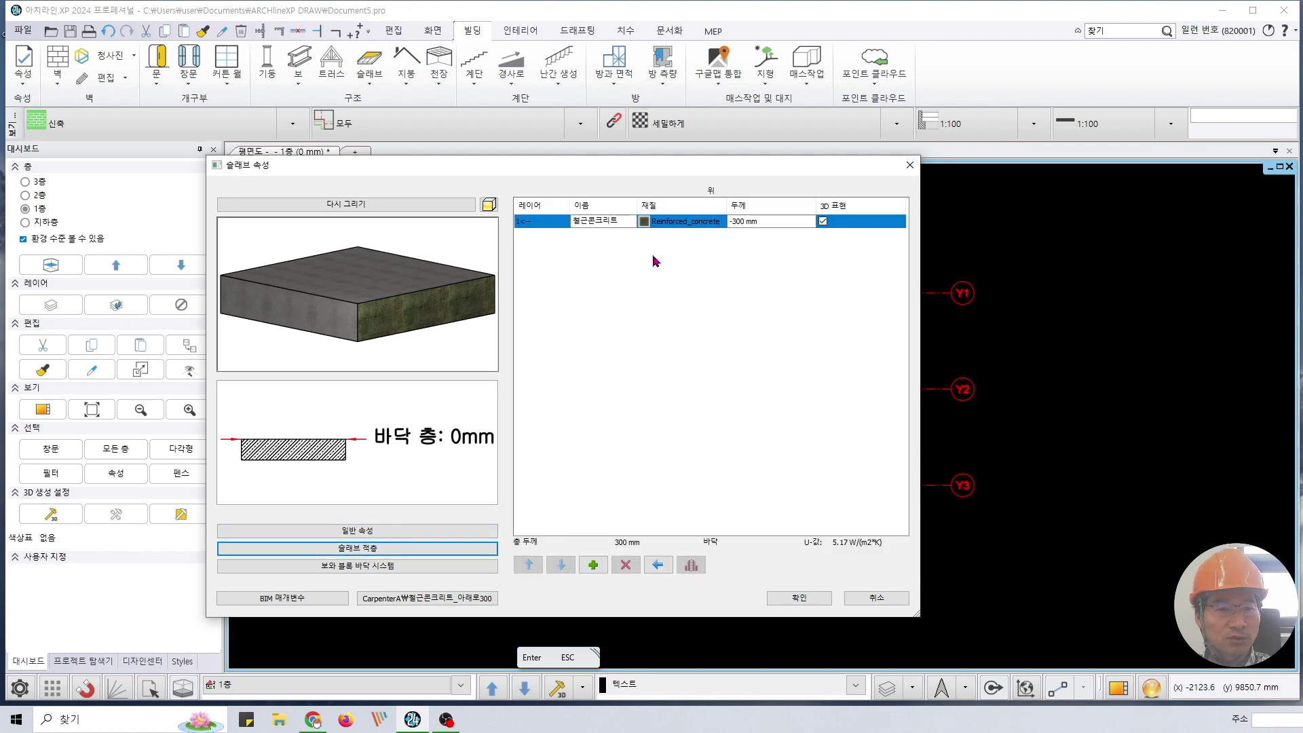
{"action": "left_click", "coordinate": [667, 224]}
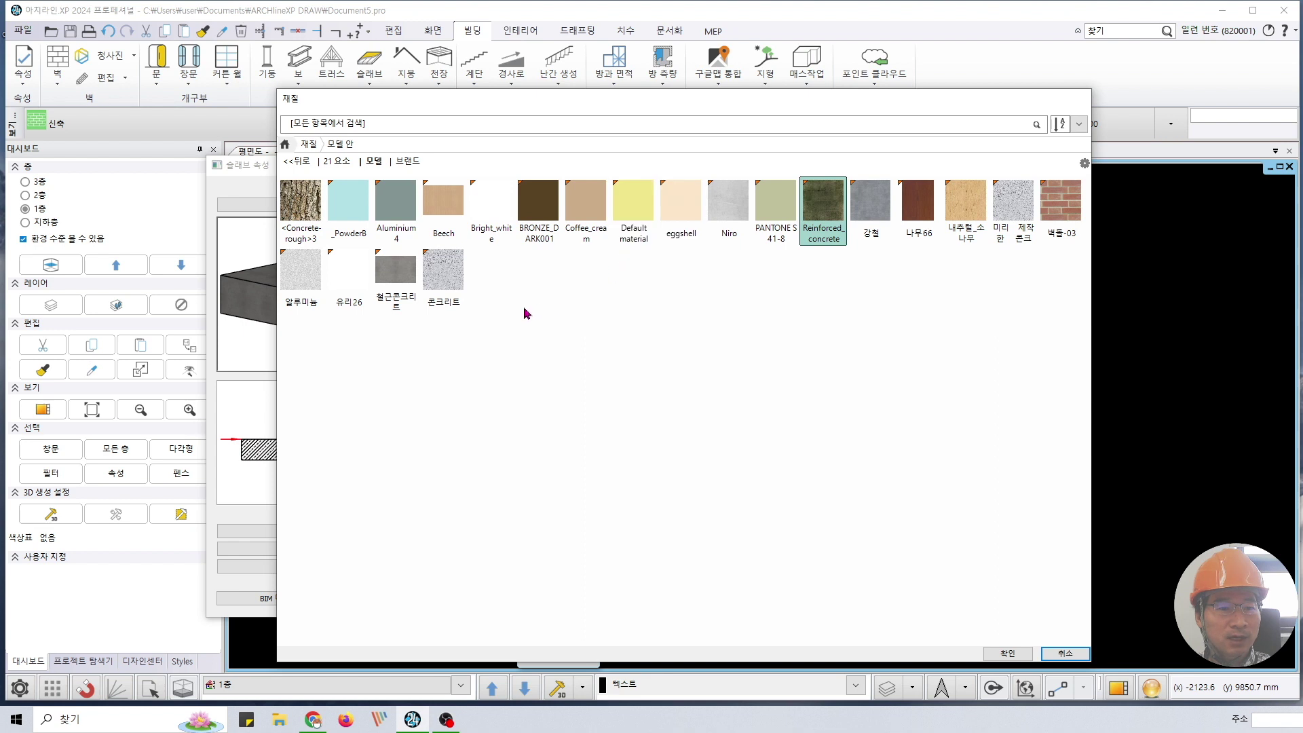
{"action": "left_click", "coordinate": [414, 289]}
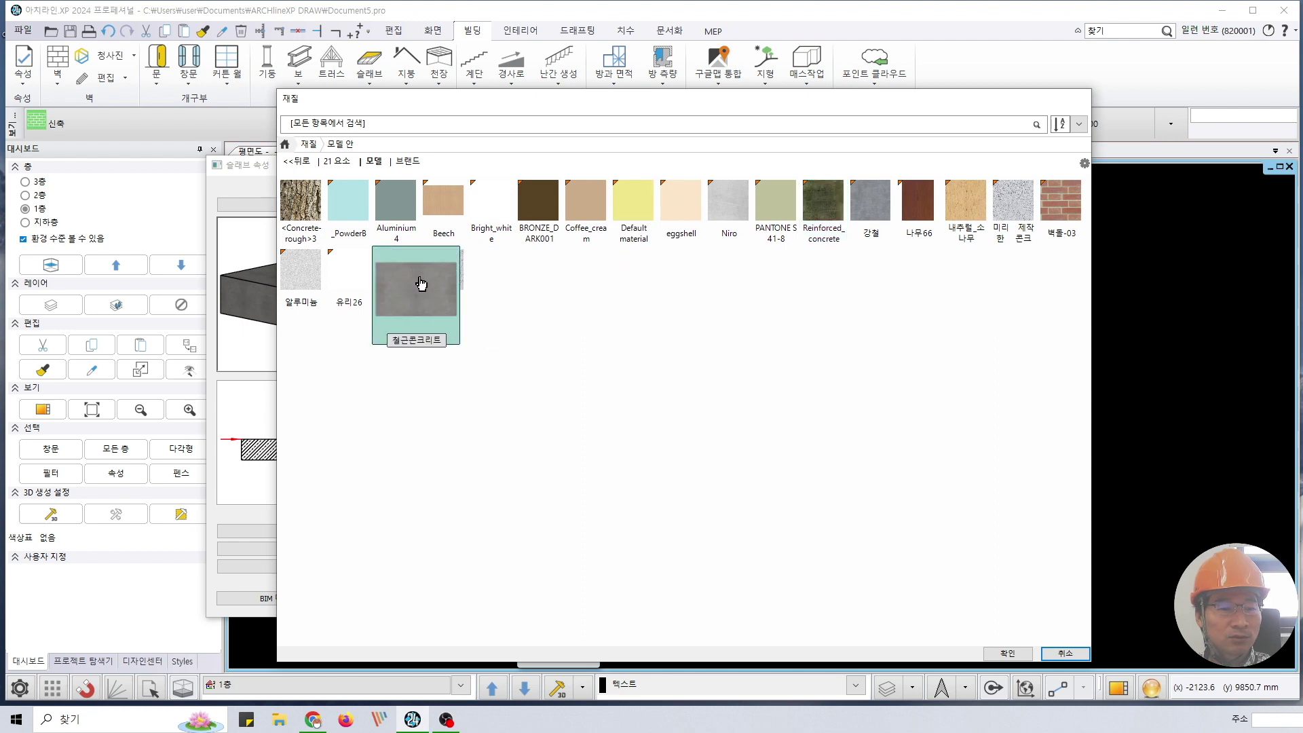
{"action": "left_click", "coordinate": [1007, 653]}
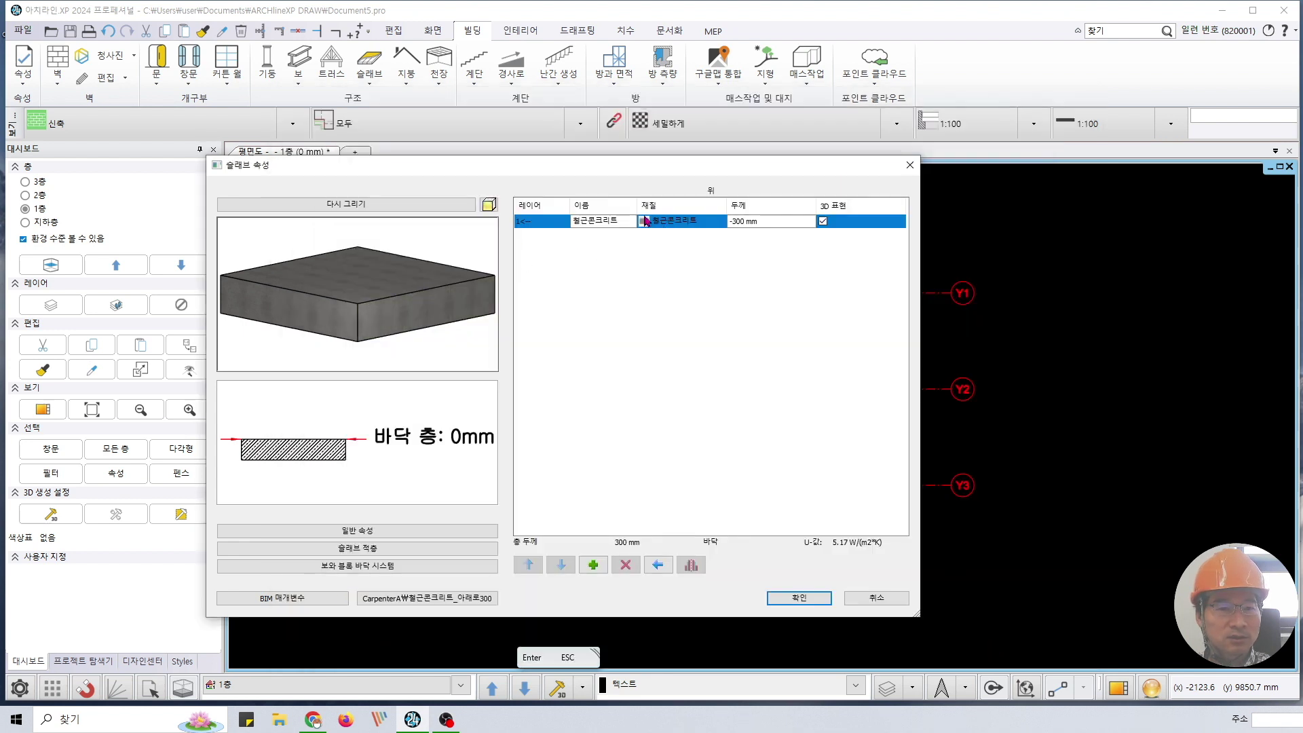
{"action": "left_click_drag", "start_coordinate": [393, 285], "coordinate": [382, 269]}
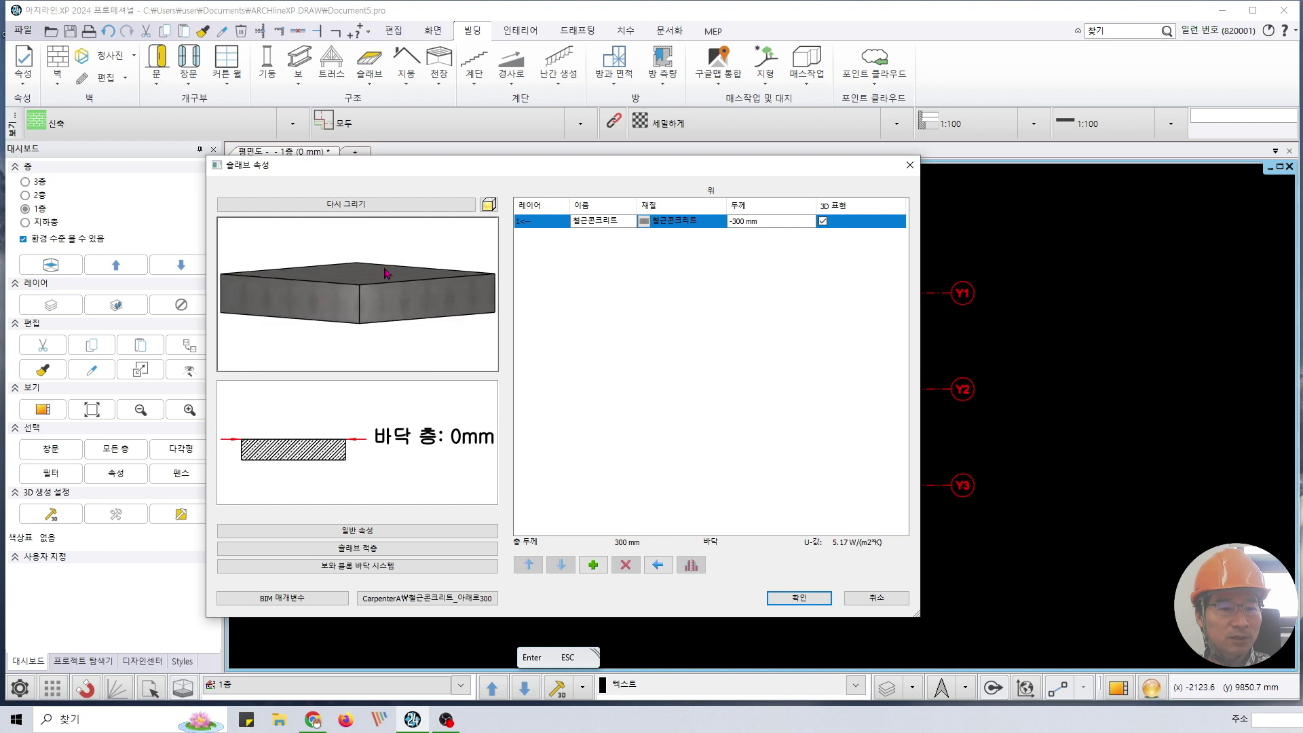
{"action": "left_click", "coordinate": [428, 532]}
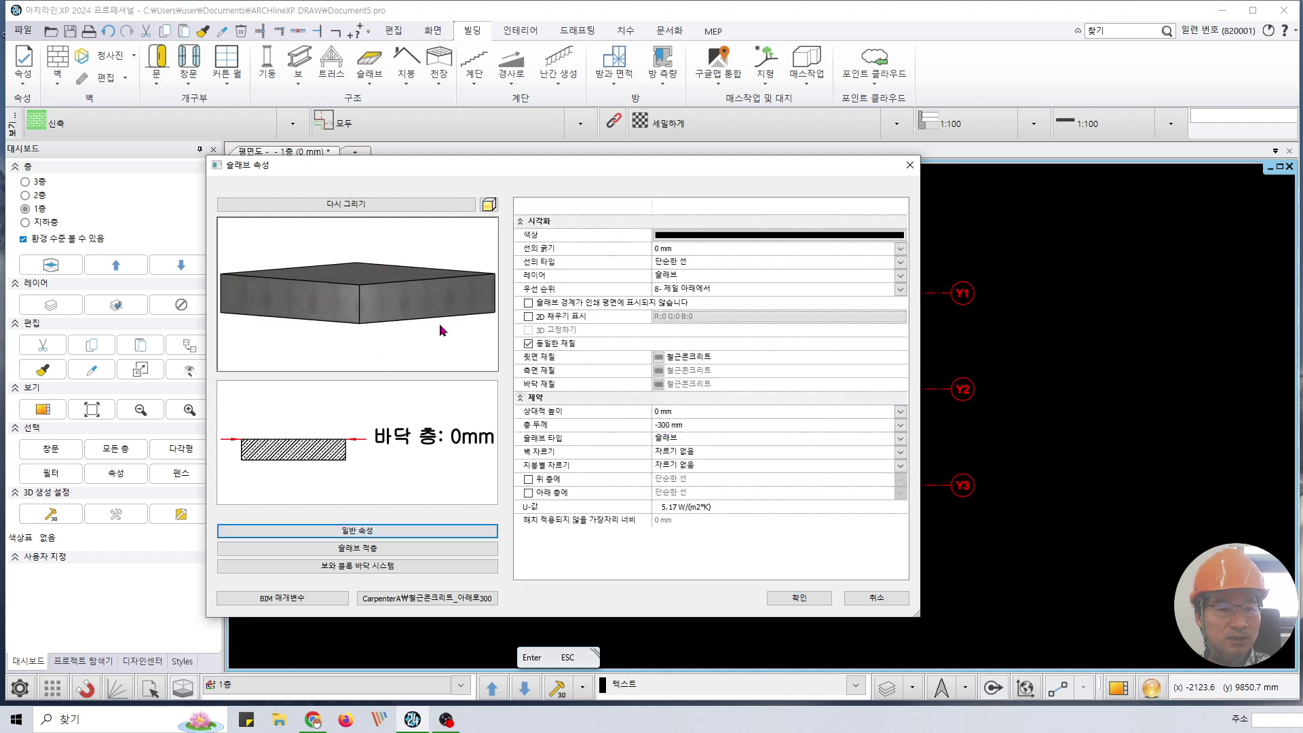
{"action": "left_click_drag", "start_coordinate": [393, 292], "coordinate": [405, 285]}
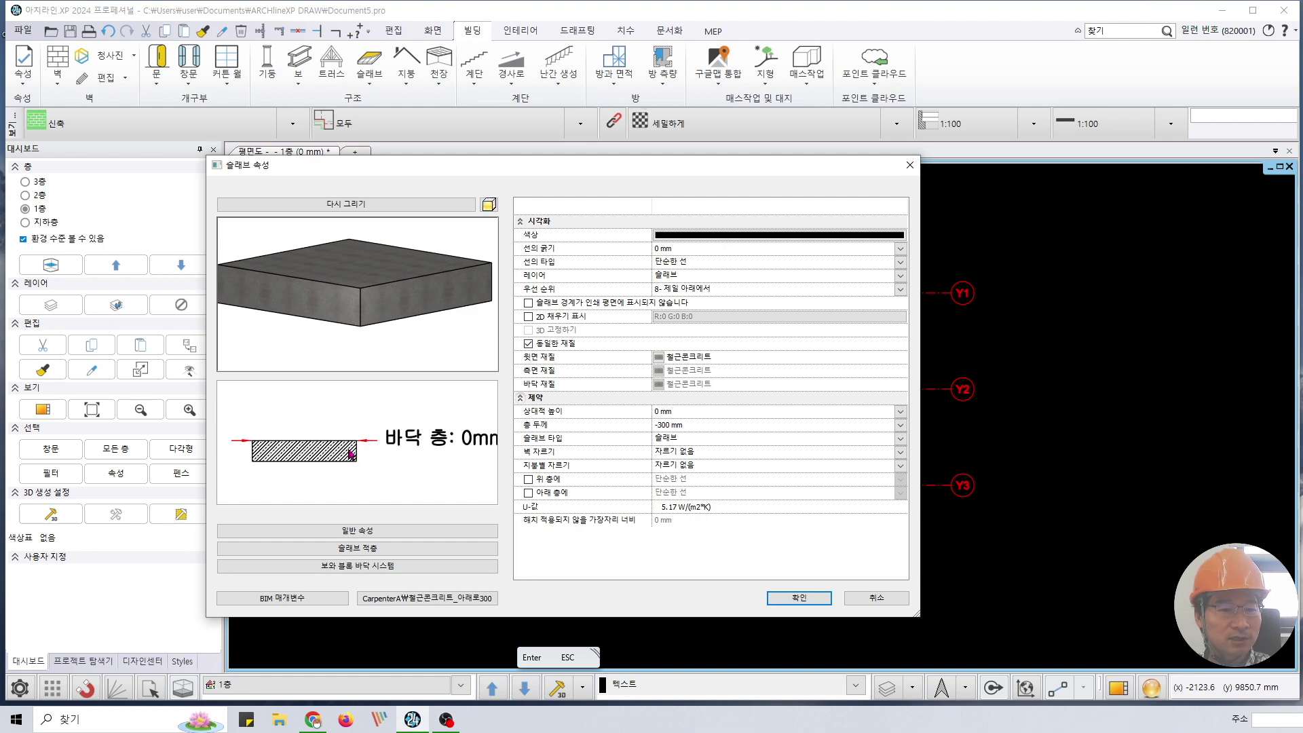
{"action": "left_click", "coordinate": [794, 598]}
- Create a rectangular slab by polygon from grid intersection X1/Y3 to grid intersection X5/Y1
{"action": "left_click", "coordinate": [369, 75]}
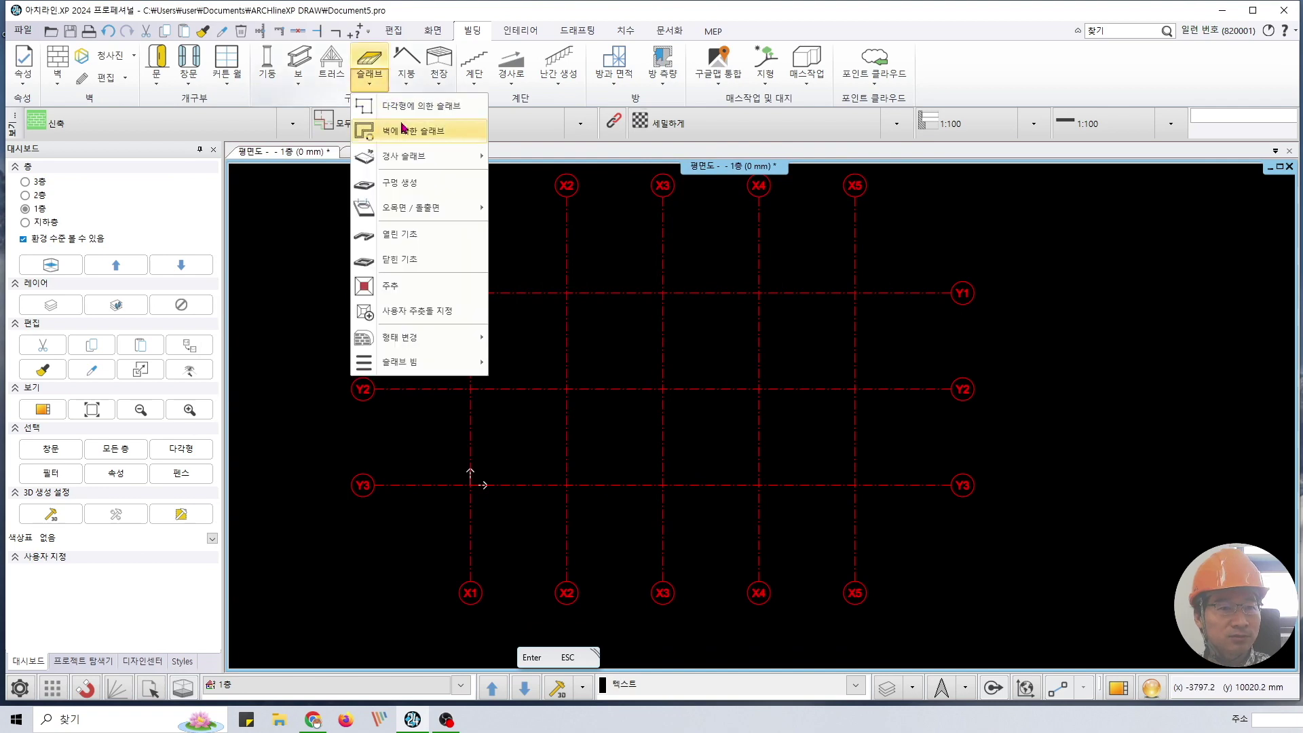
{"action": "left_click", "coordinate": [407, 107]}
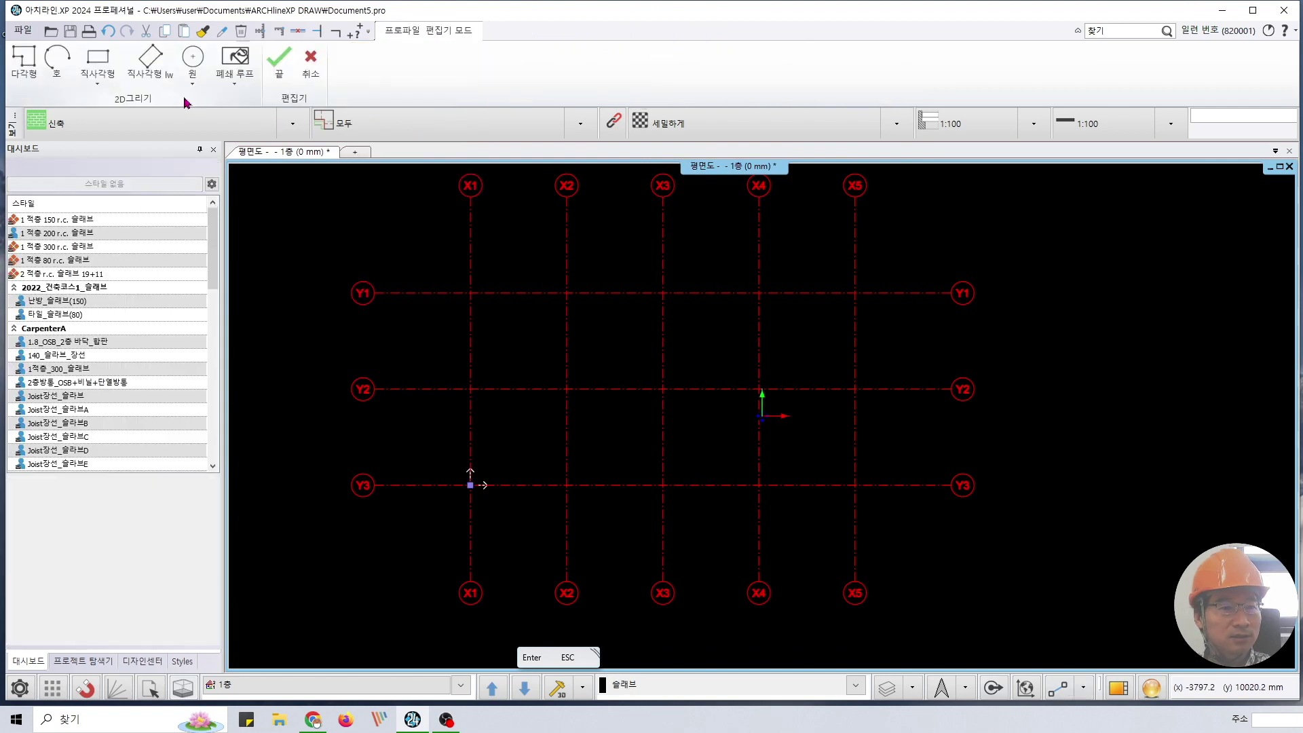
{"action": "left_click", "coordinate": [111, 89]}
{"action": "left_click", "coordinate": [120, 109]}
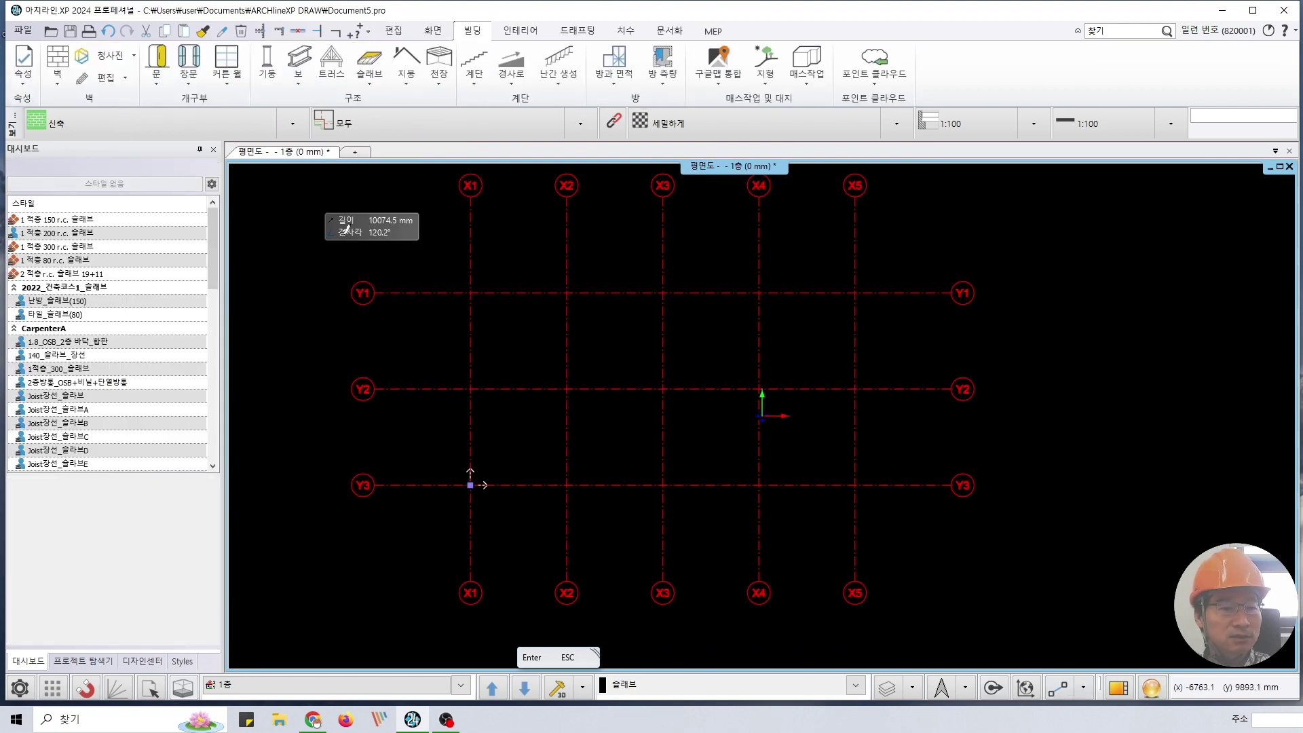
{"action": "left_click", "coordinate": [471, 484]}
{"action": "left_click", "coordinate": [854, 292]}
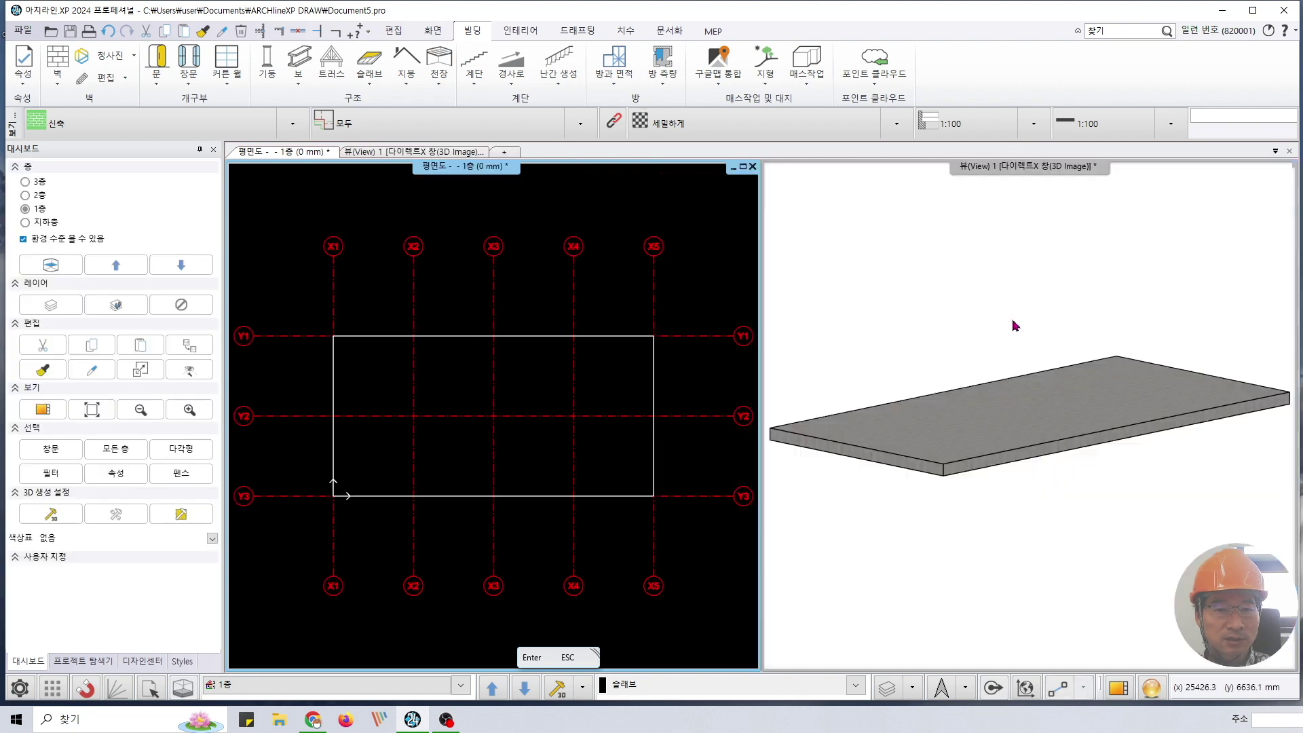
- Examine the new slab in the 3D view and its corner at grid intersection X1/Y1 in the plan
{"action": "middle_click_drag", "start_coordinate": [625, 357], "coordinate": [628, 376]}
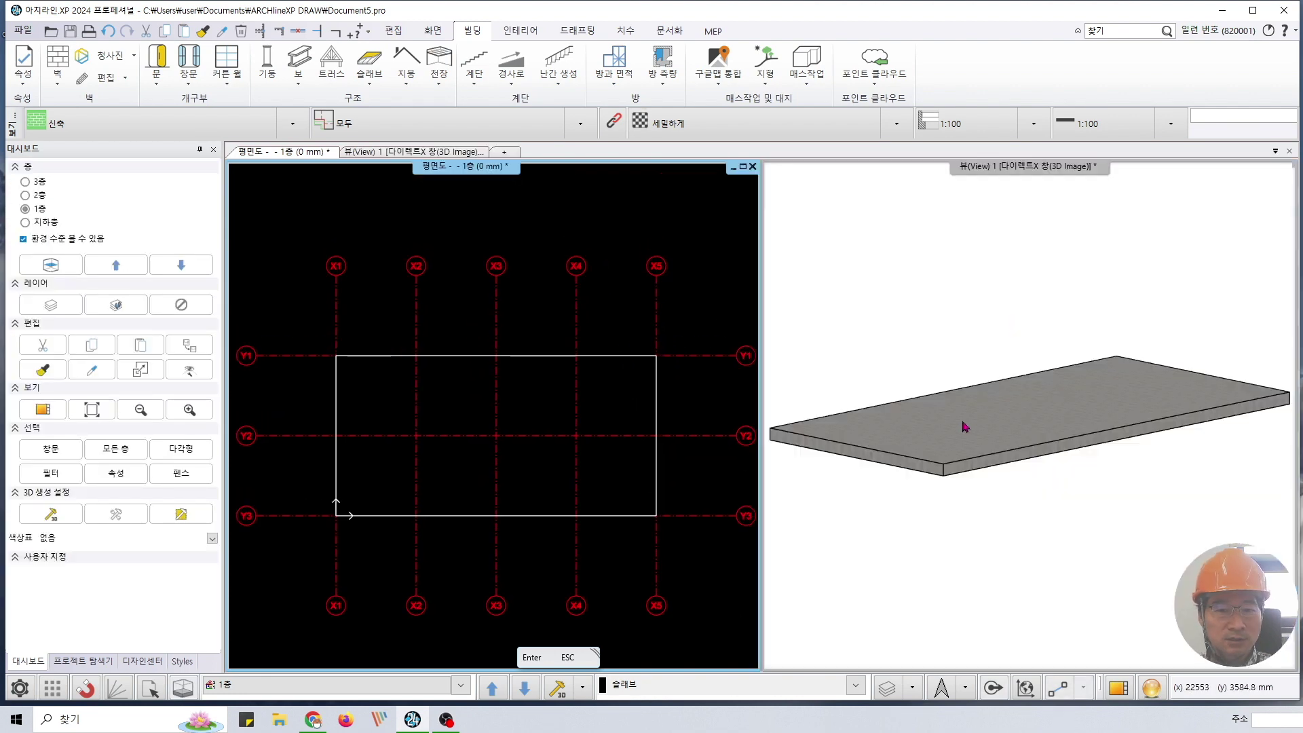
{"action": "middle_click_drag", "start_coordinate": [964, 426], "coordinate": [1069, 377]}
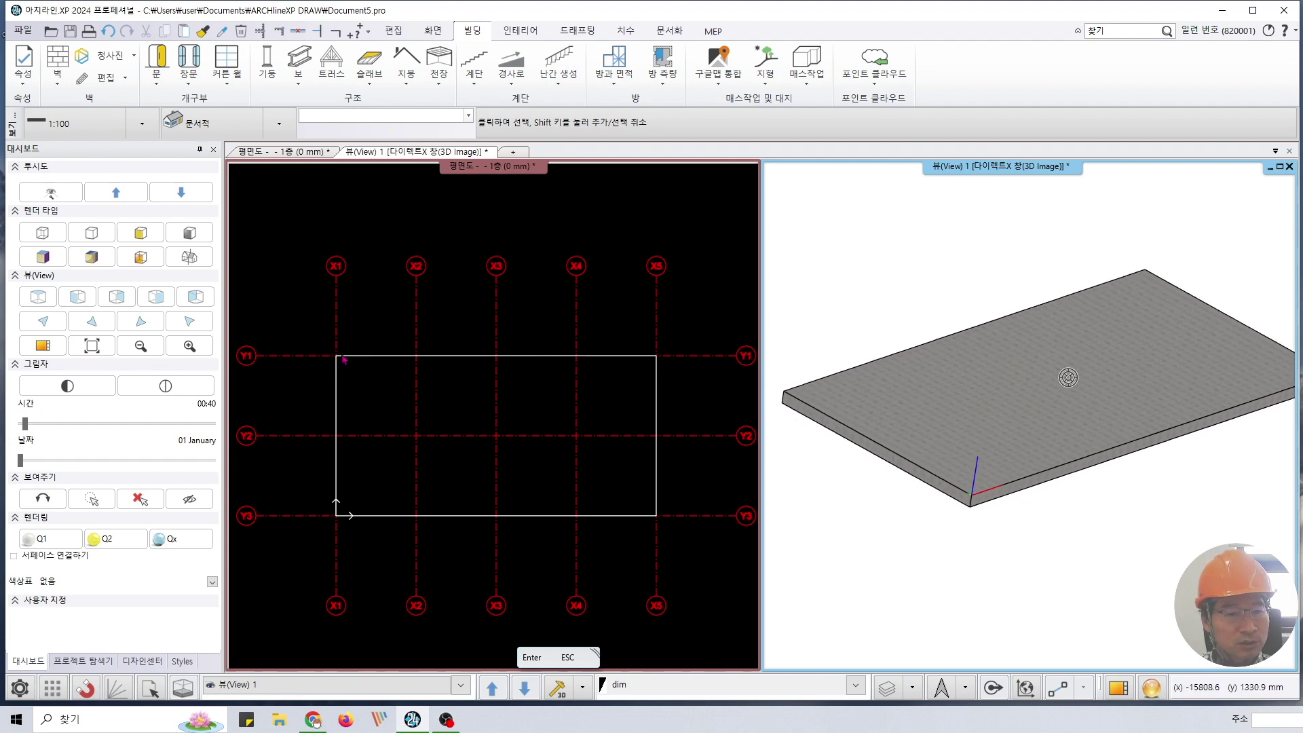
{"action": "left_click", "coordinate": [346, 353]}
{"action": "middle_click_drag", "start_coordinate": [360, 337], "coordinate": [396, 348]}
{"action": "scroll", "coordinate": [418, 338], "scroll_direction": "up", "scroll_amount": 3}
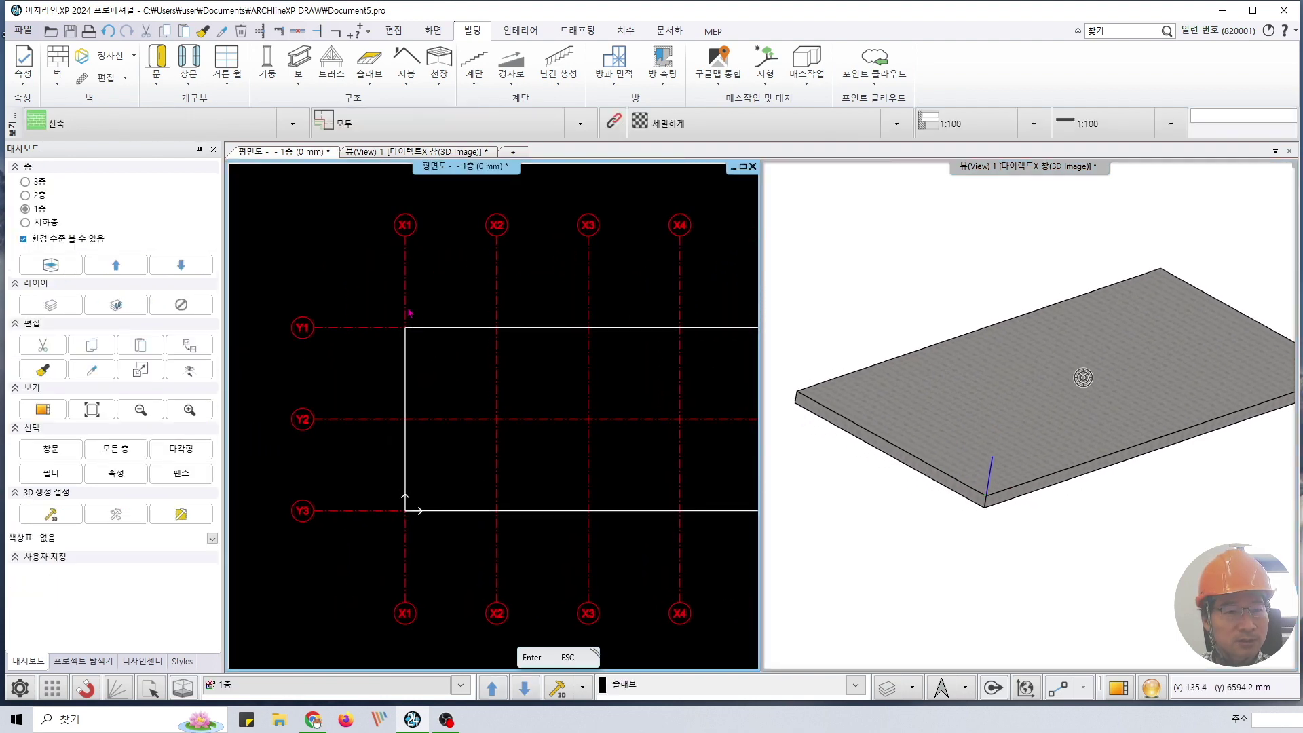
{"action": "scroll", "coordinate": [414, 311], "scroll_direction": "up", "scroll_amount": 4}
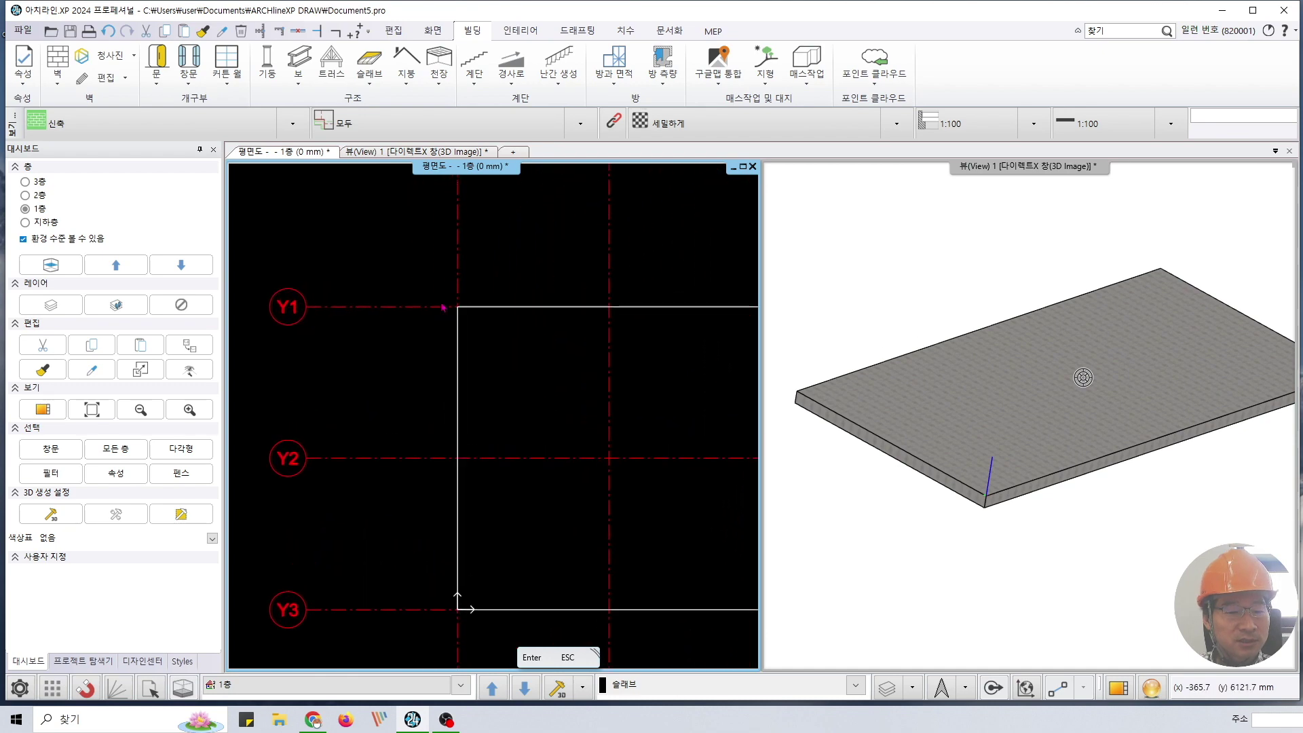
{"action": "scroll", "coordinate": [440, 312], "scroll_direction": "up", "scroll_amount": 3}
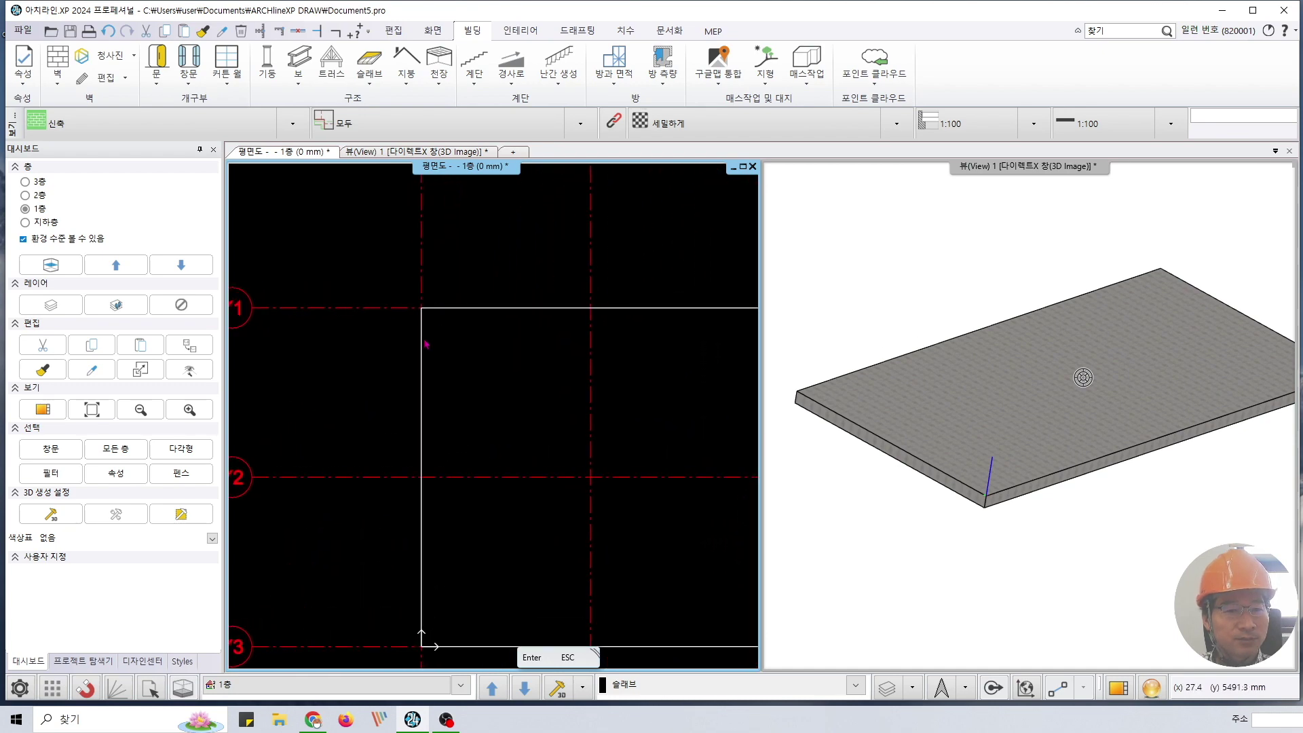
- Offset all edges of the slab outward by 500 mm beyond the grid lines
{"action": "left_click", "coordinate": [424, 346]}
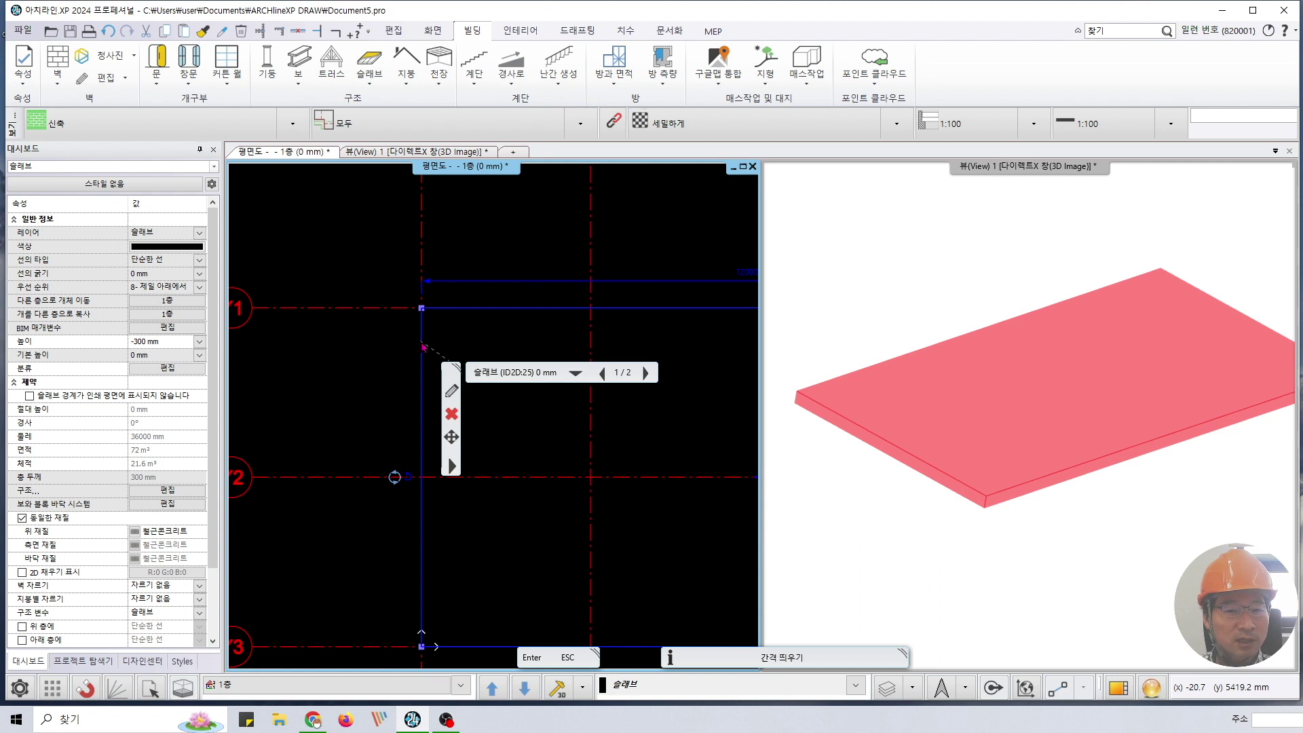
{"action": "mouse_move", "coordinate": [422, 346]}
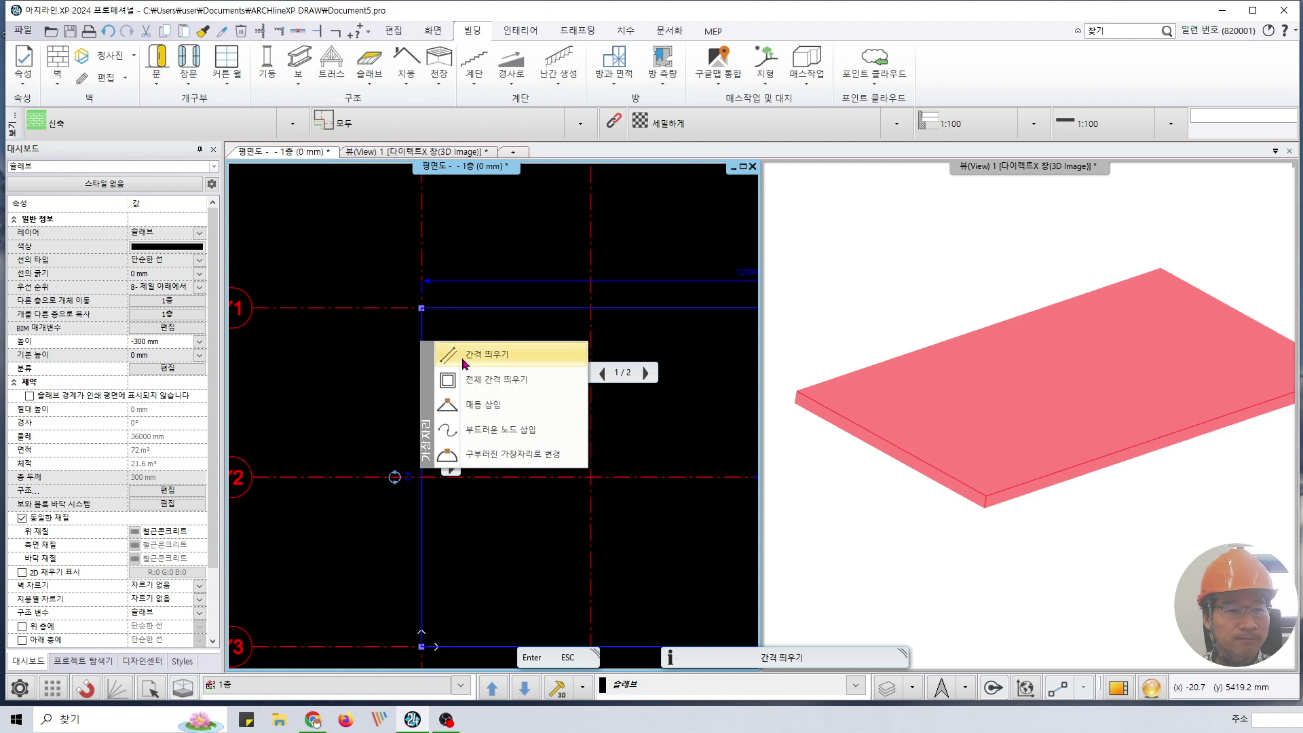
{"action": "left_click", "coordinate": [502, 385]}
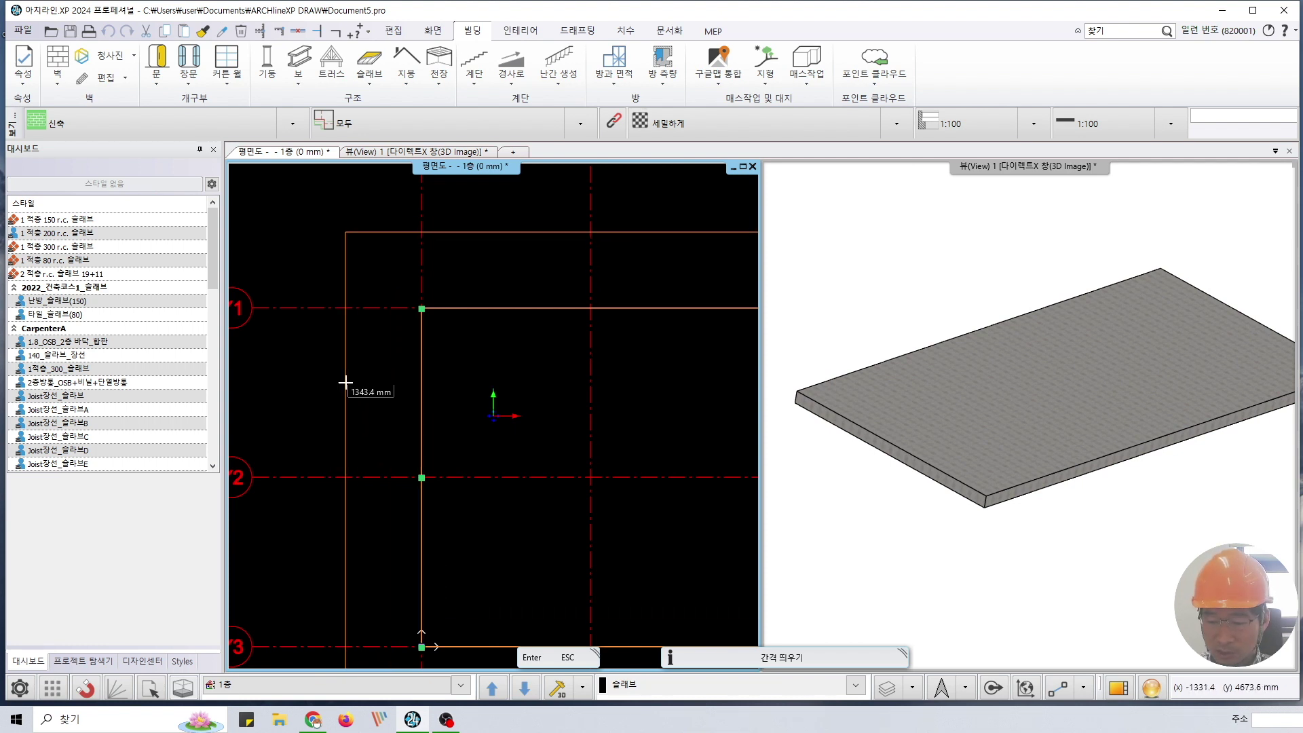
{"action": "type", "text": "500"}
{"action": "key", "text": "Return"}
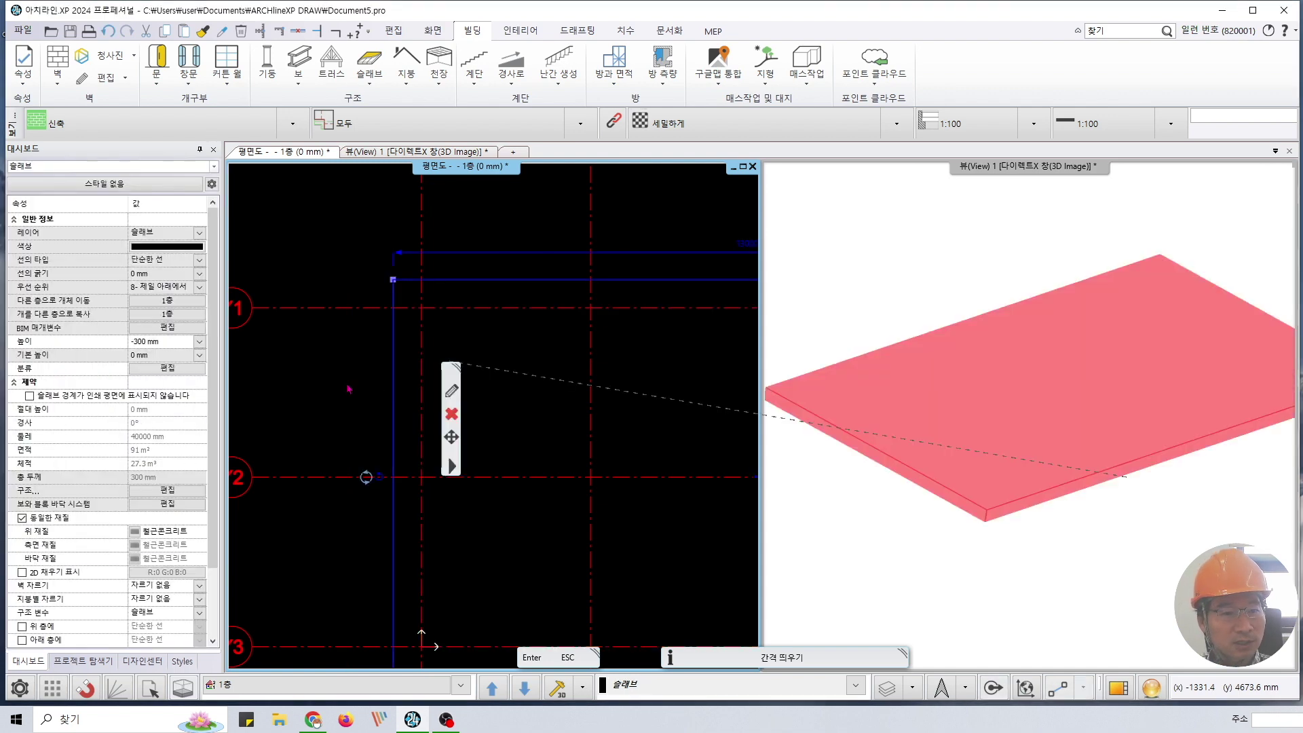
{"action": "key", "text": "Escape"}
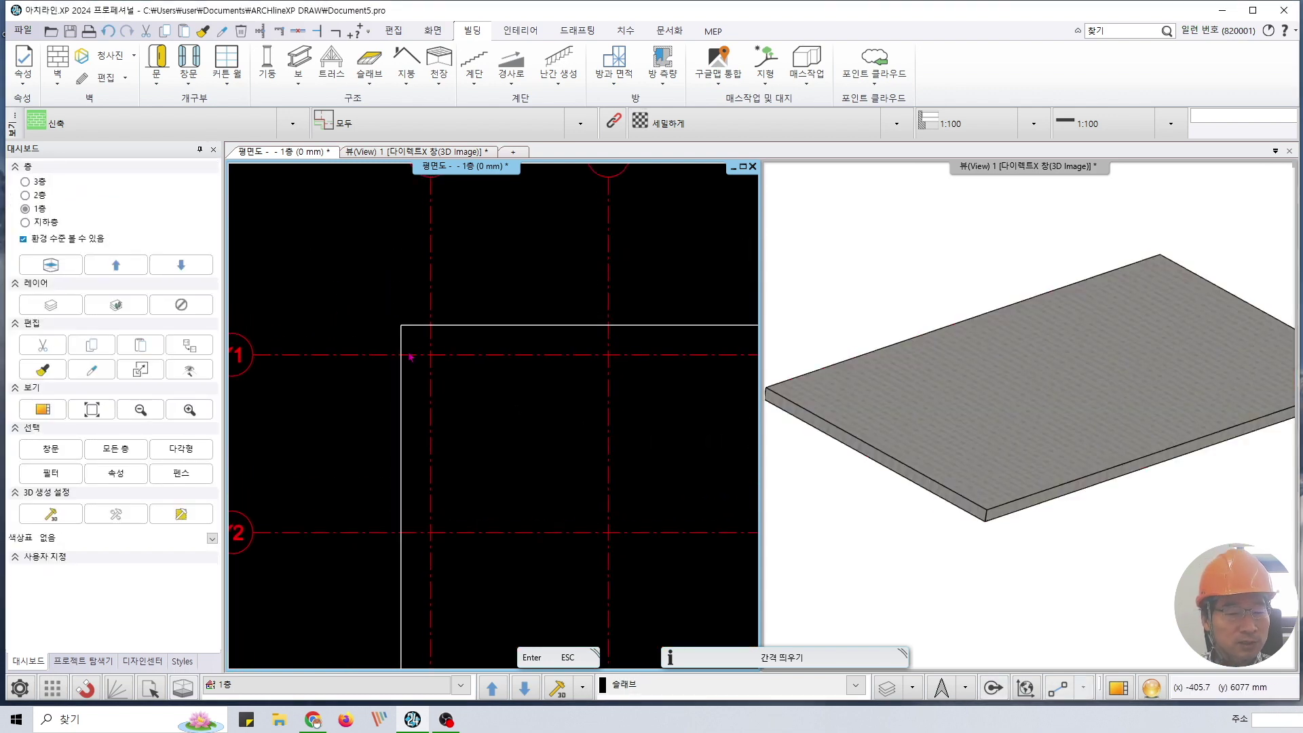
- Add an aligned length dimension between grid line X1 and the slab's adjacent outer edge, placed above the slab
{"action": "left_click", "coordinate": [625, 30]}
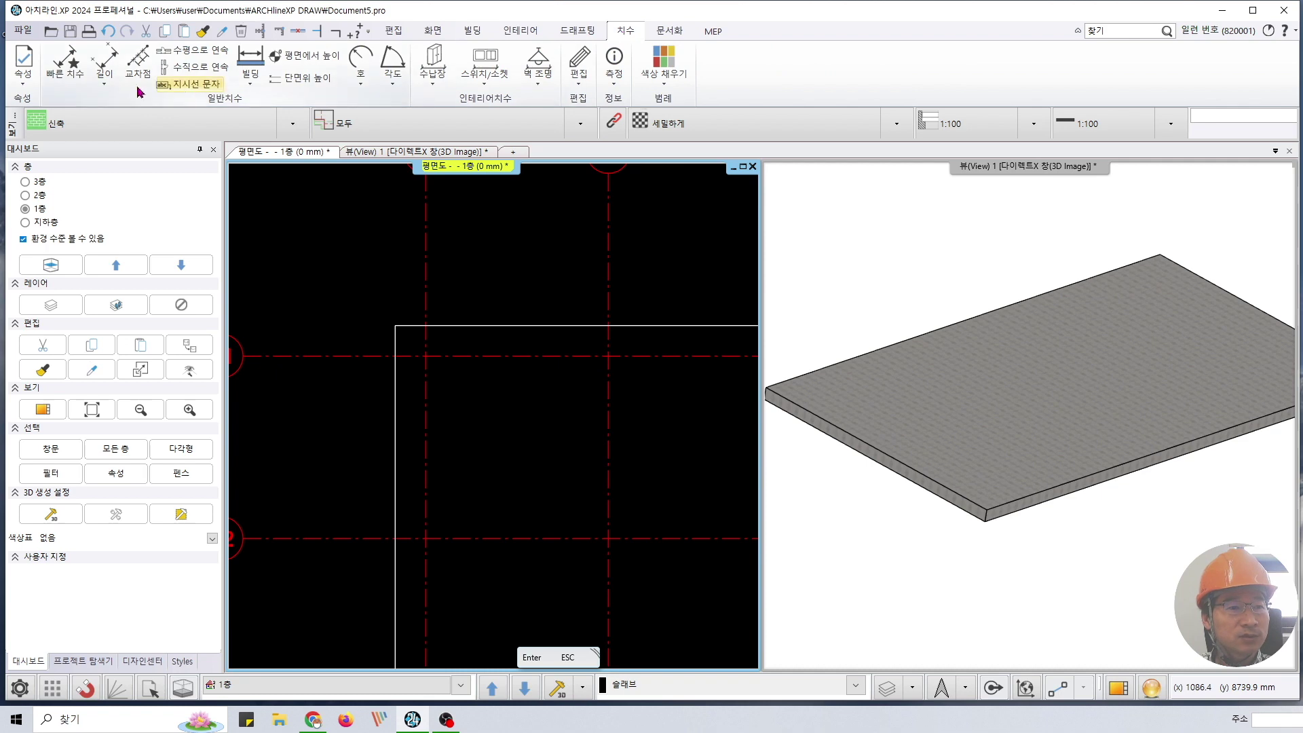
{"action": "left_click", "coordinate": [104, 74]}
{"action": "left_click", "coordinate": [135, 107]}
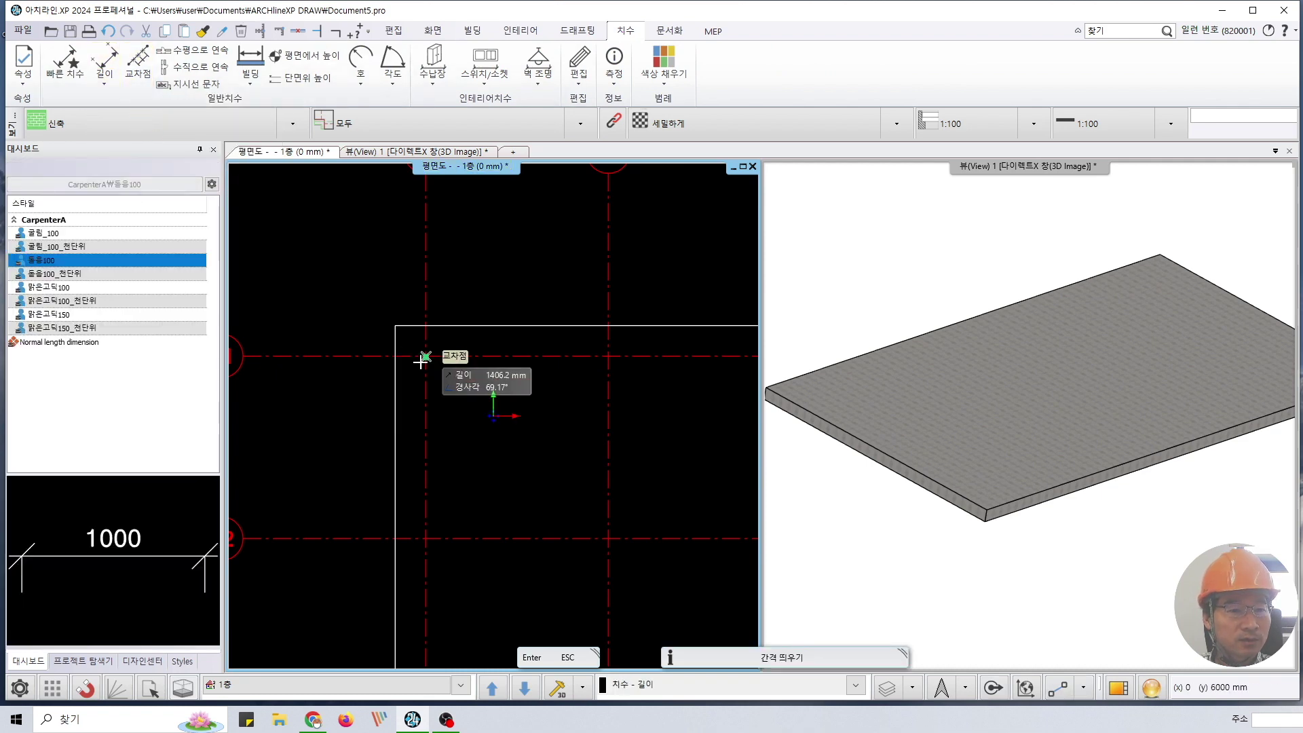
{"action": "left_click", "coordinate": [395, 357]}
{"action": "left_click", "coordinate": [400, 240]}
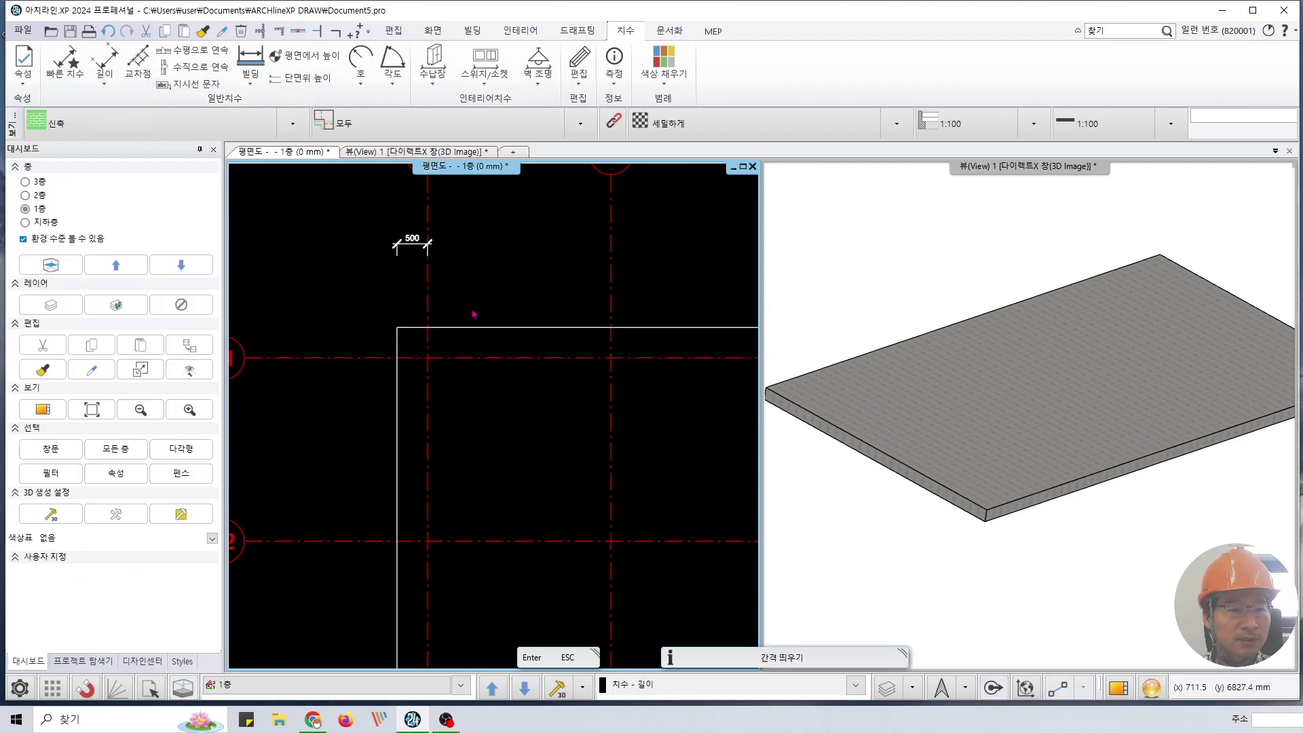
{"action": "scroll", "coordinate": [545, 293], "scroll_direction": "up", "scroll_amount": 2}
{"action": "scroll", "coordinate": [540, 367], "scroll_direction": "down", "scroll_amount": 4}
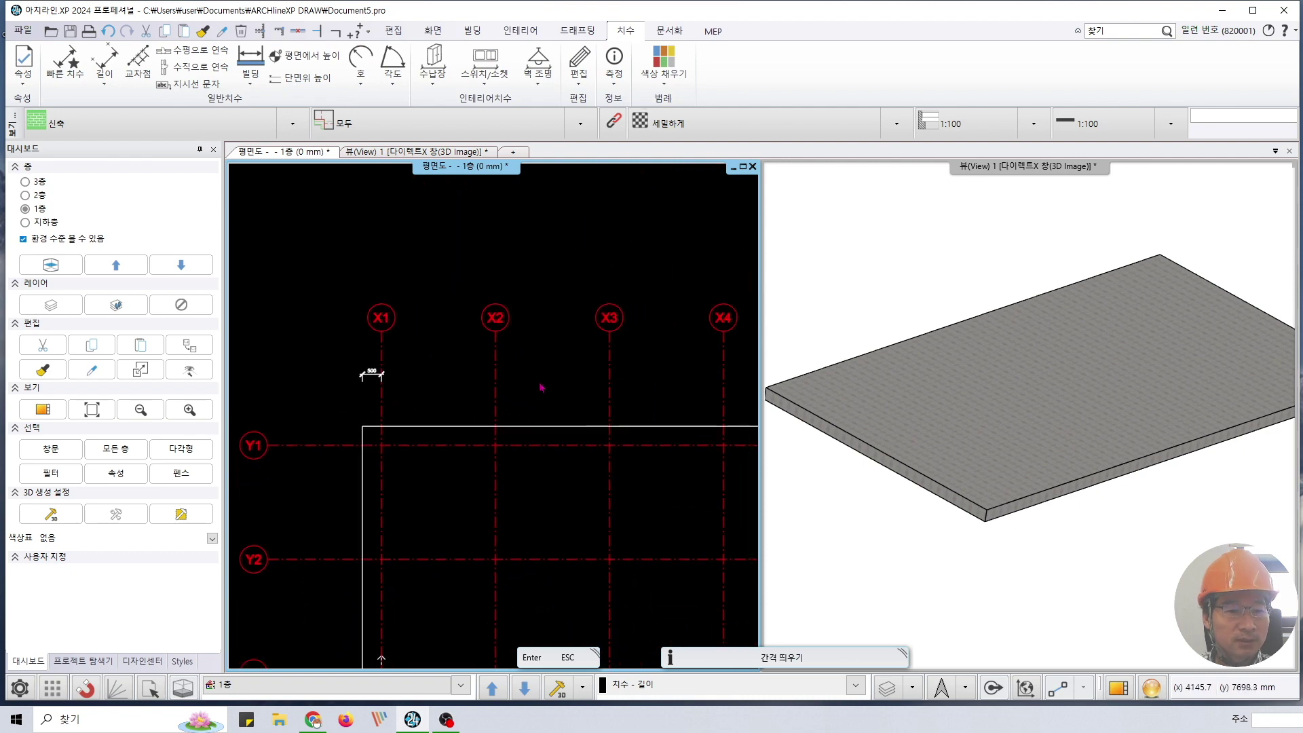
{"action": "scroll", "coordinate": [536, 382], "scroll_direction": "down", "scroll_amount": 3}
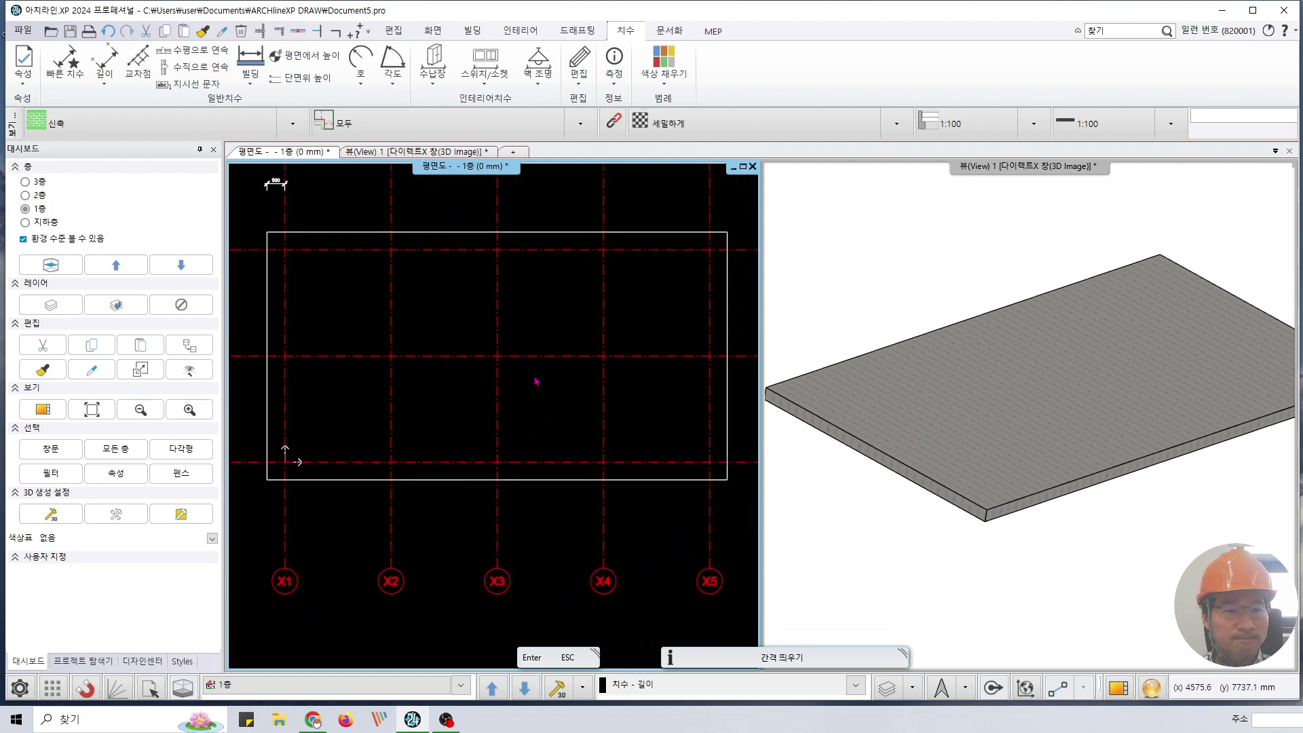
{"action": "middle_click_drag", "start_coordinate": [544, 233], "coordinate": [560, 239]}
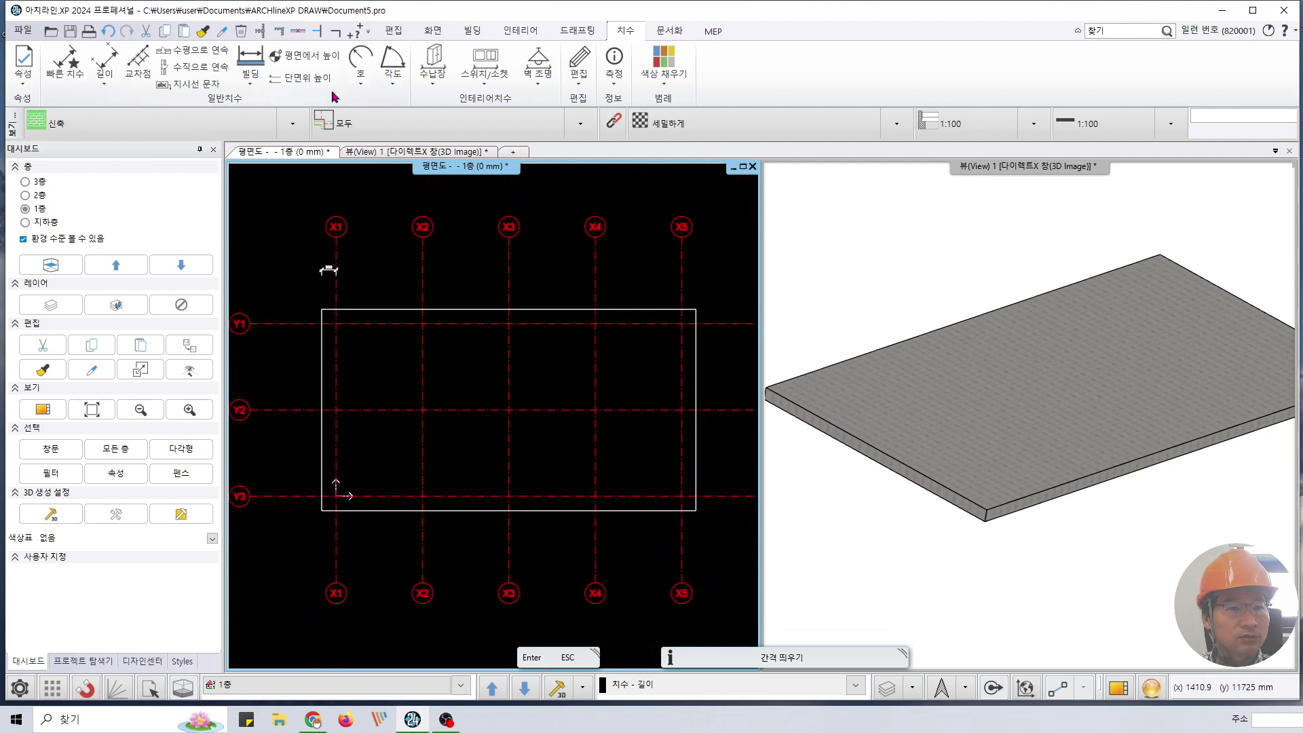
- In the column properties, enable the same material for all surfaces, choose 철근콘크리트 as the solid material and accept
{"action": "left_click", "coordinate": [468, 32]}
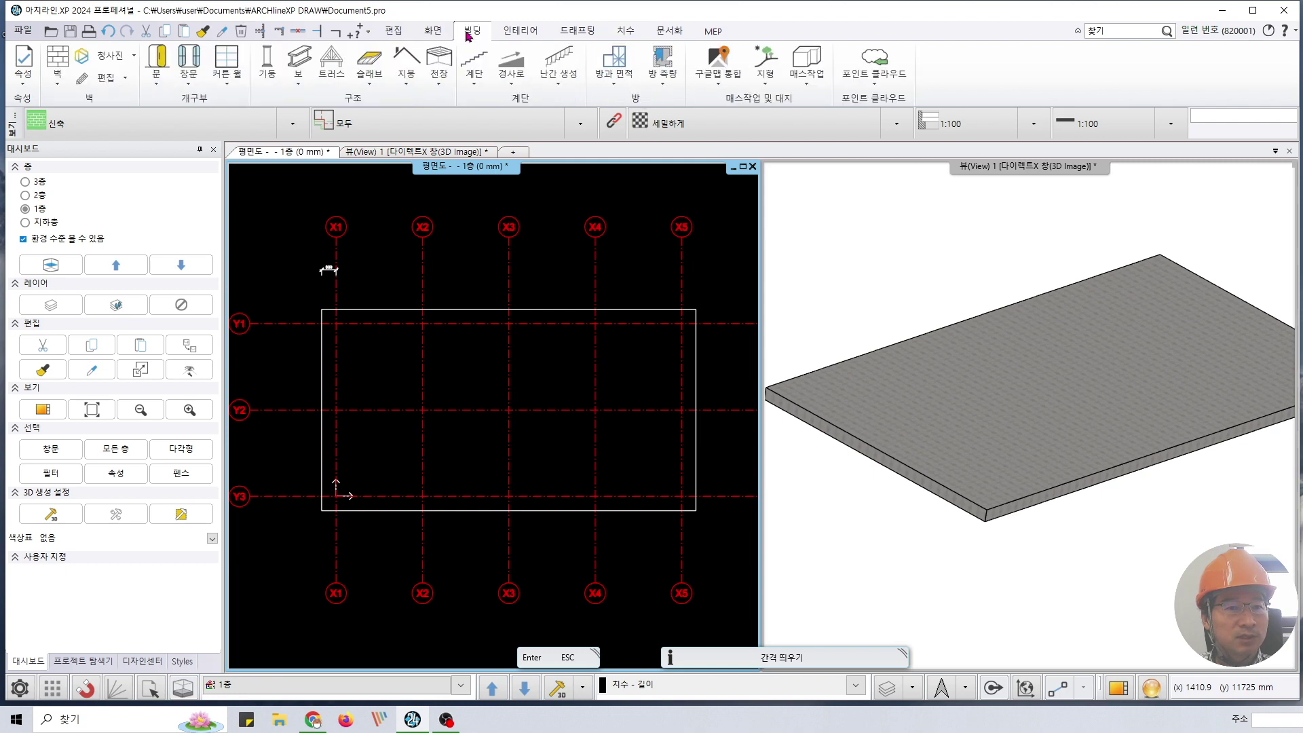
{"action": "right_click", "coordinate": [271, 59]}
{"action": "left_click", "coordinate": [306, 71]}
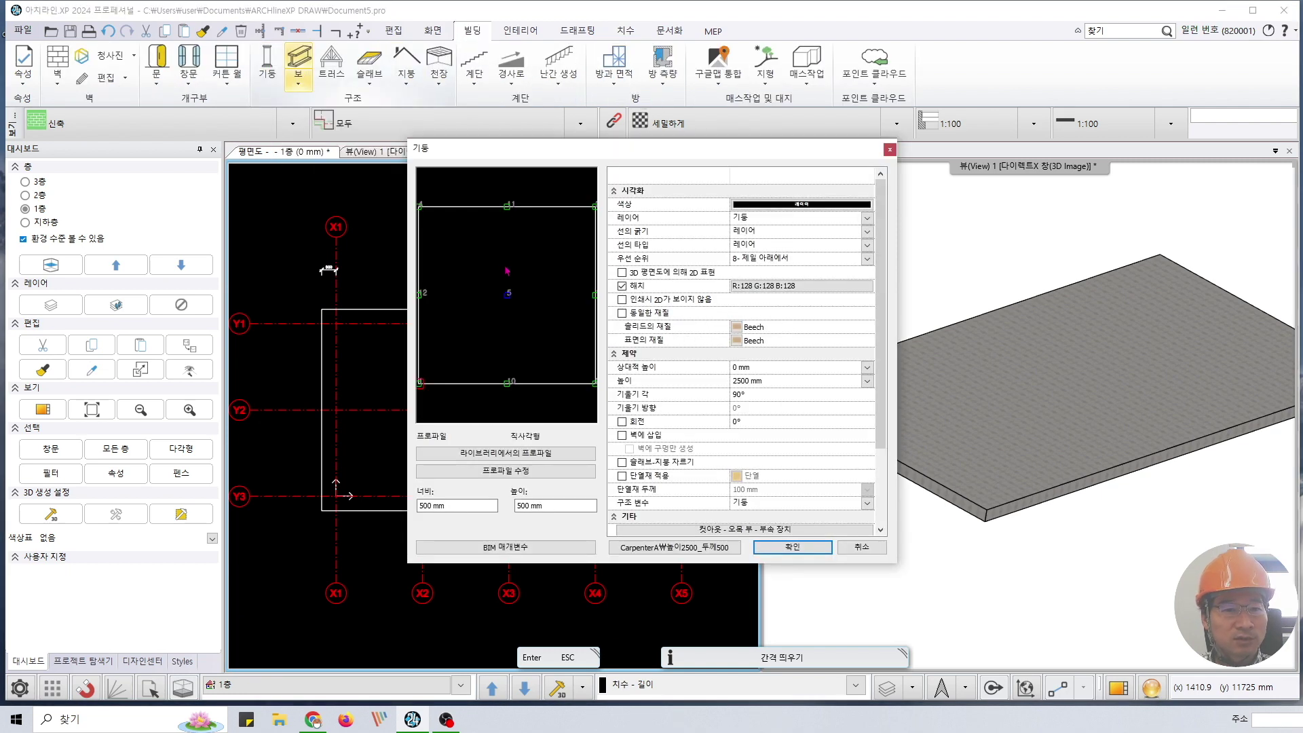
{"action": "left_click_drag", "start_coordinate": [500, 158], "coordinate": [550, 165]}
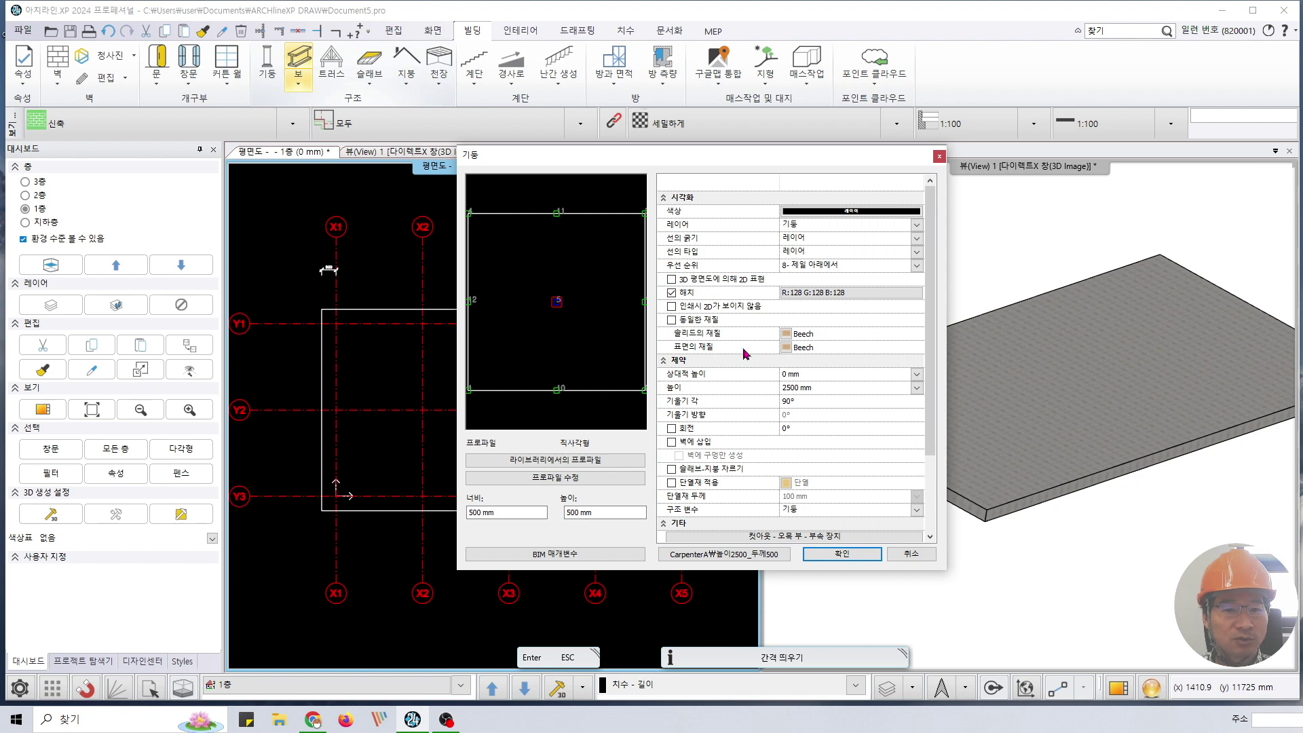
{"action": "left_click", "coordinate": [695, 324]}
{"action": "left_click", "coordinate": [794, 334]}
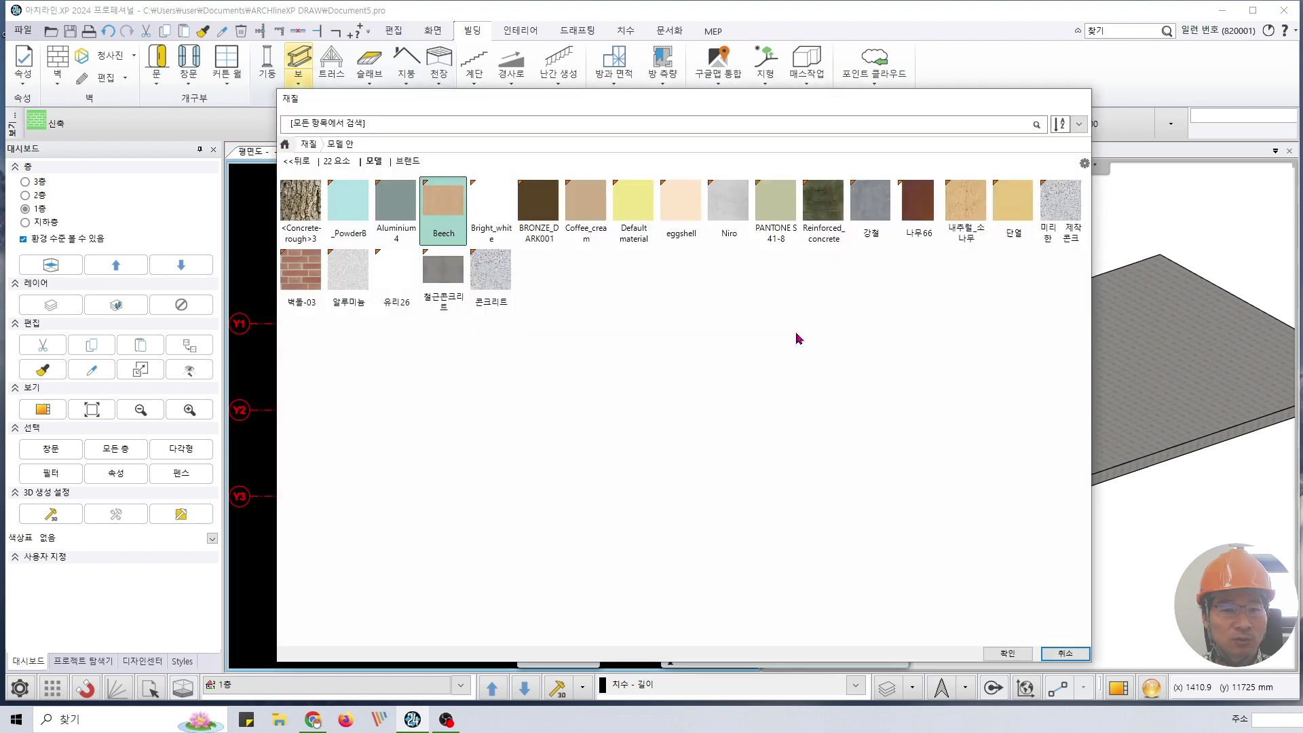
{"action": "left_click", "coordinate": [443, 275]}
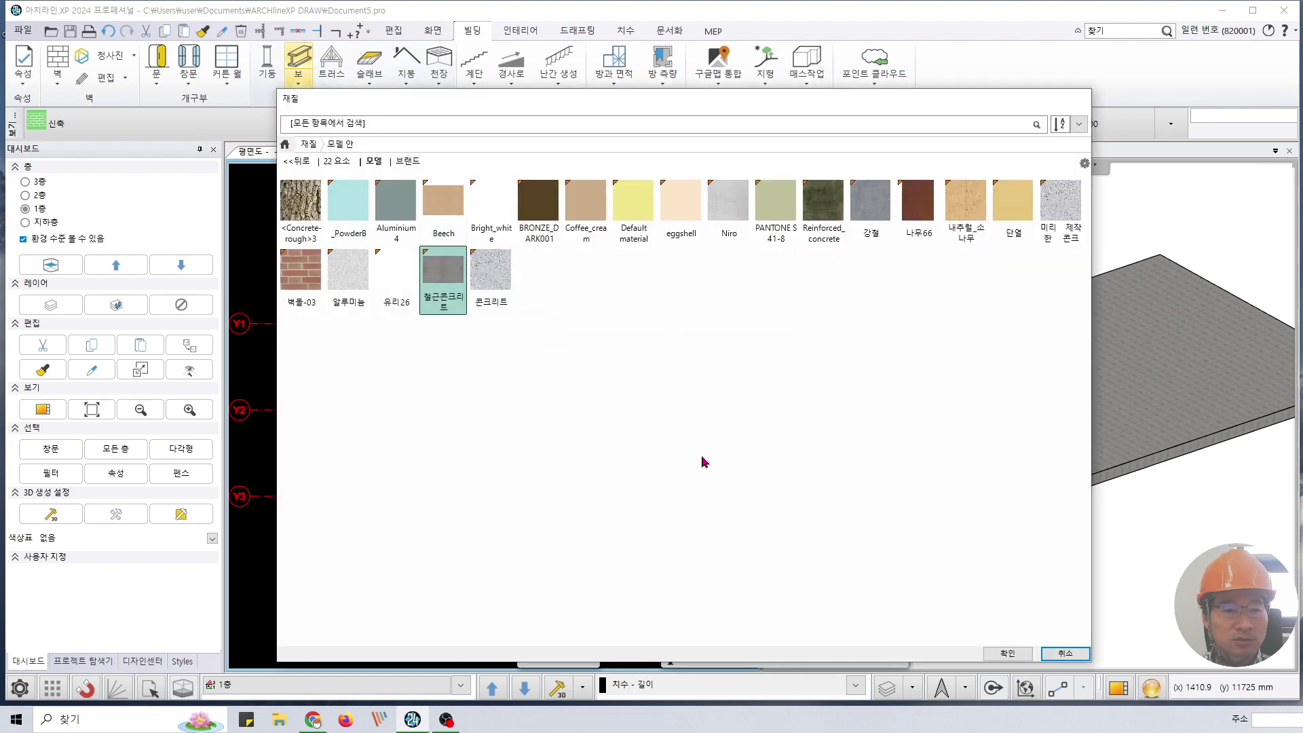
{"action": "left_click", "coordinate": [1008, 653]}
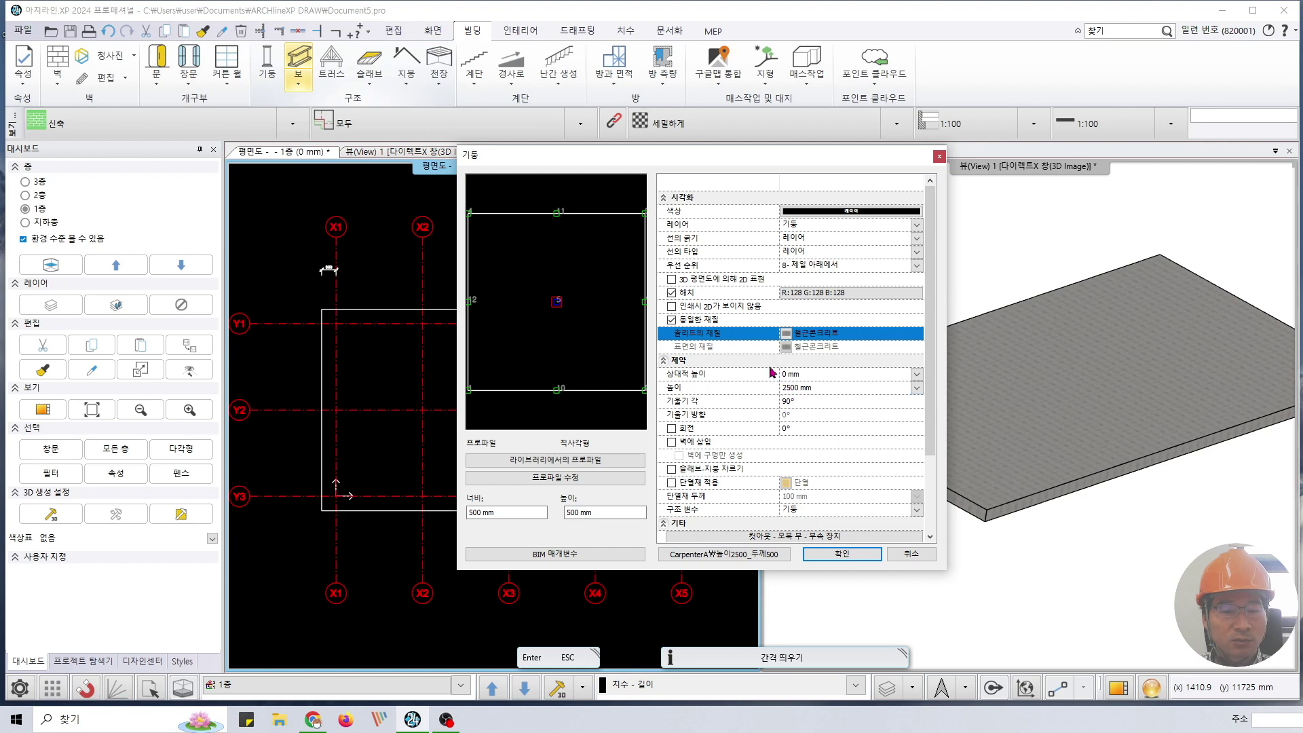
{"action": "left_click", "coordinate": [804, 388]}
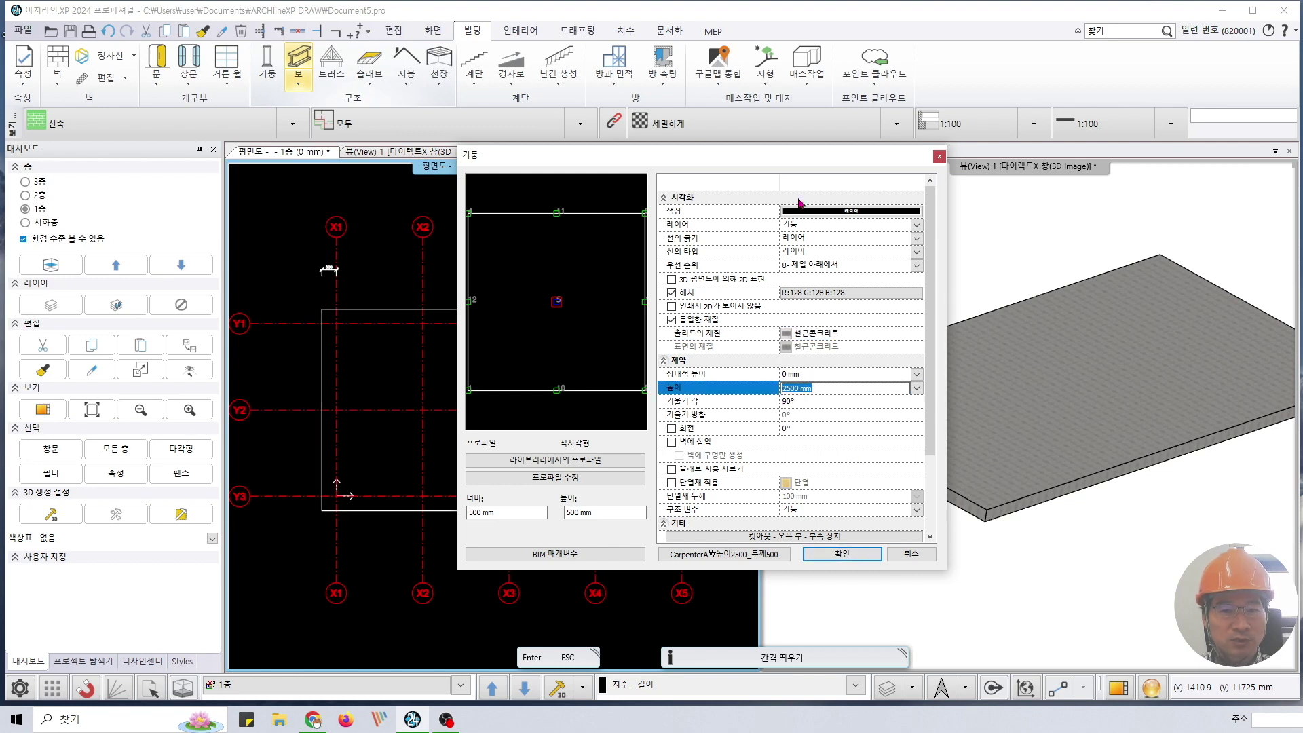
{"action": "left_click", "coordinate": [842, 554]}
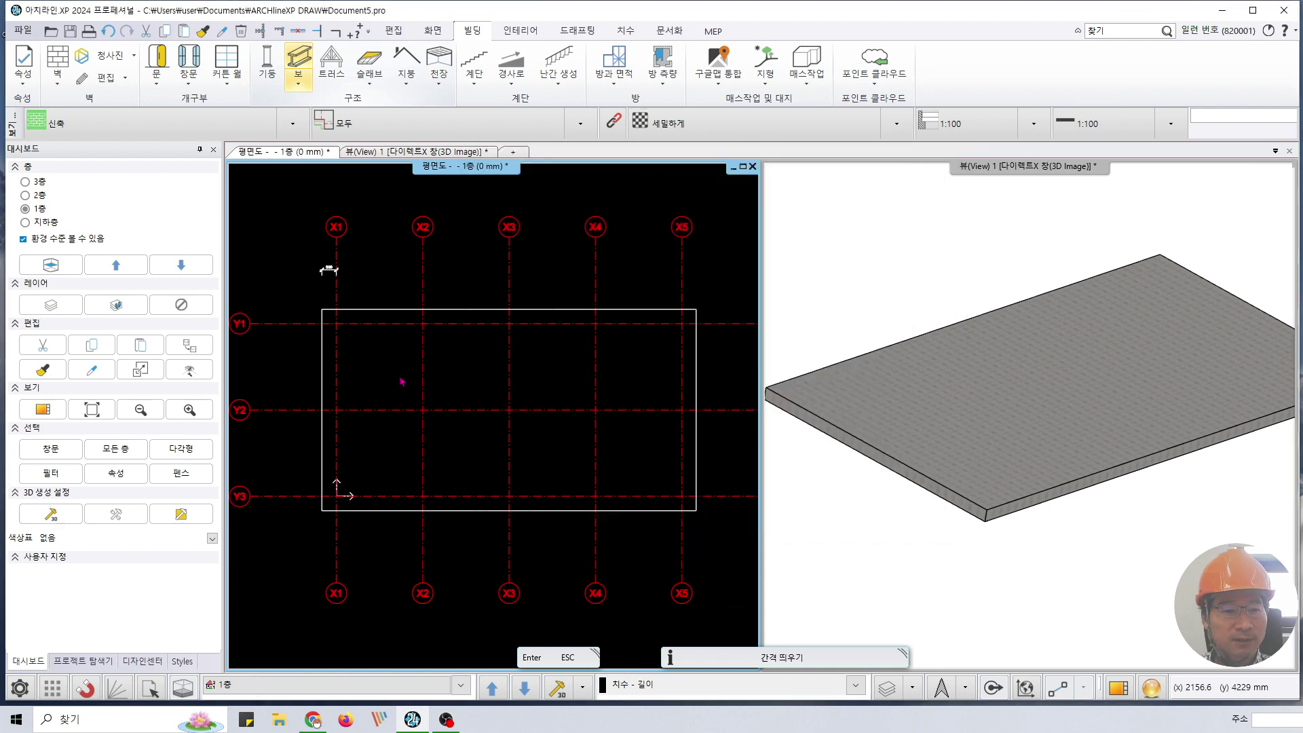
- Place the column at grid intersection X1/Y3 and examine it in the 3D view
{"action": "left_click", "coordinate": [337, 496]}
{"action": "key", "text": "Escape"}
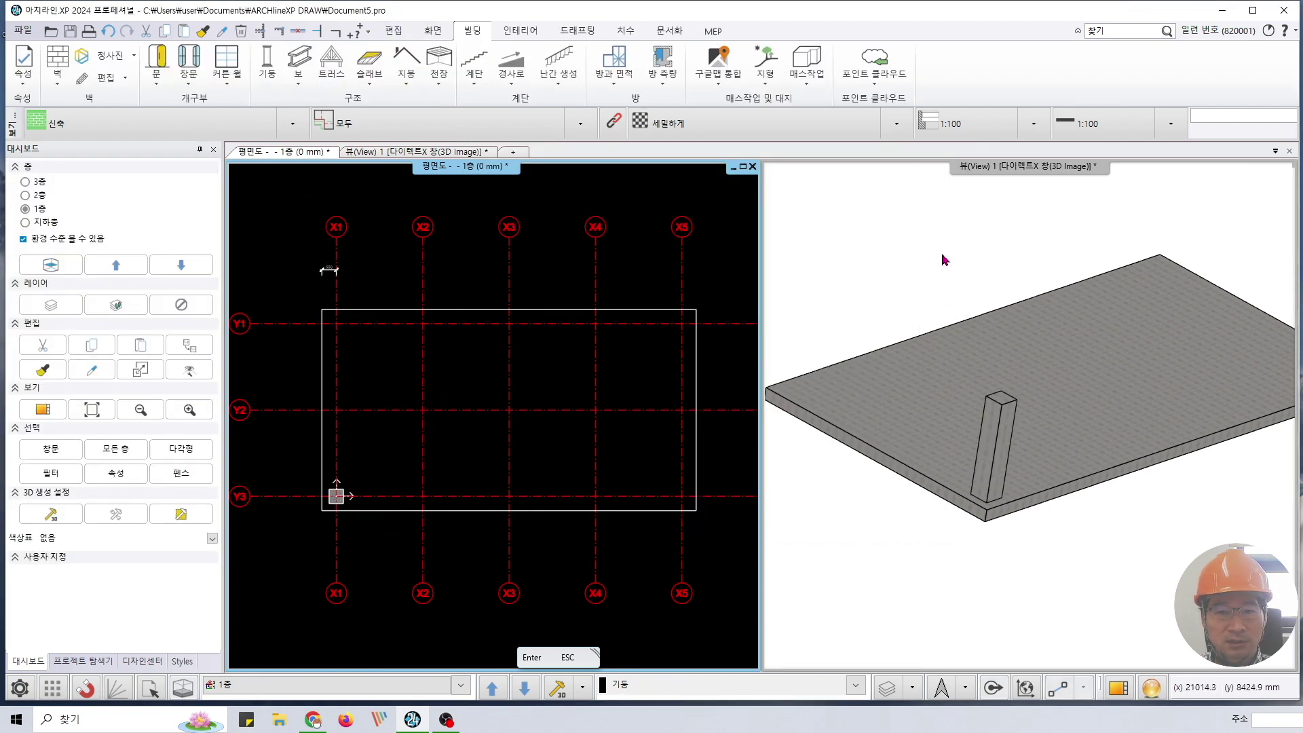
{"action": "left_click", "coordinate": [944, 259]}
{"action": "scroll", "coordinate": [957, 265], "scroll_direction": "up", "scroll_amount": 5}
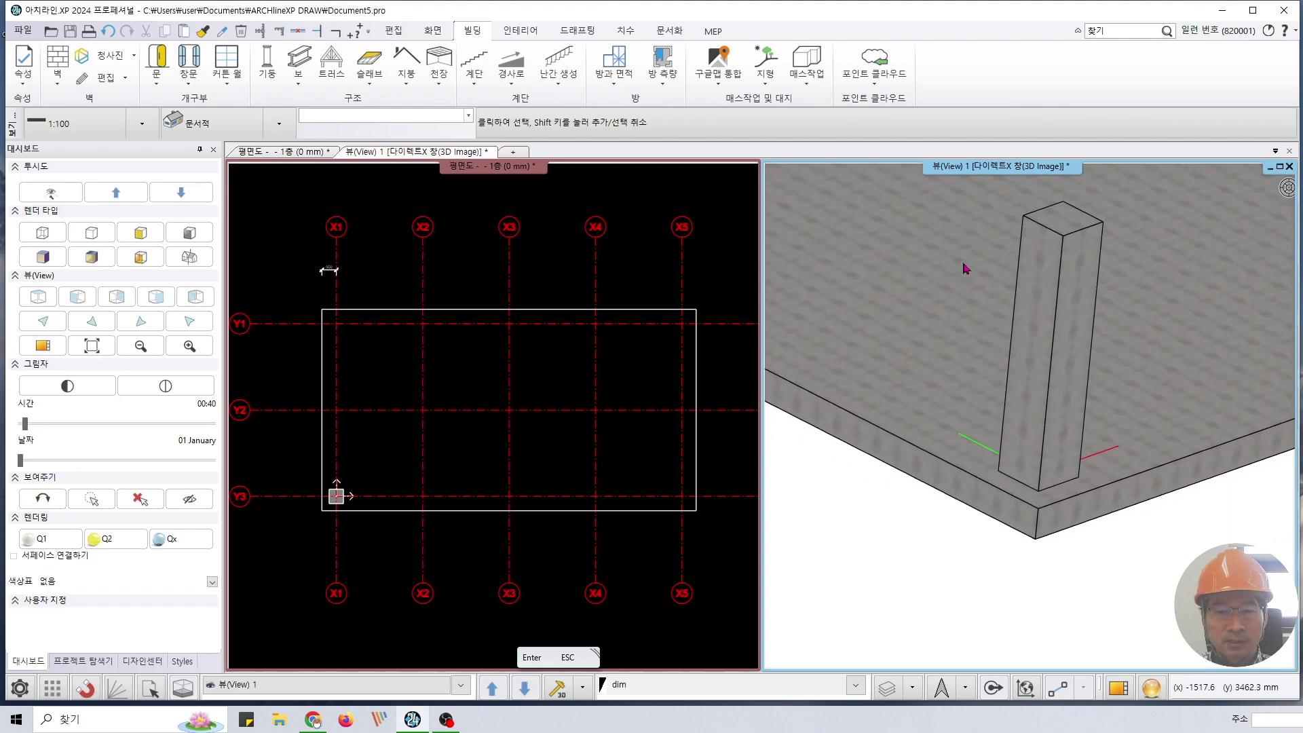
{"action": "scroll", "coordinate": [992, 346], "scroll_direction": "up", "scroll_amount": 5}
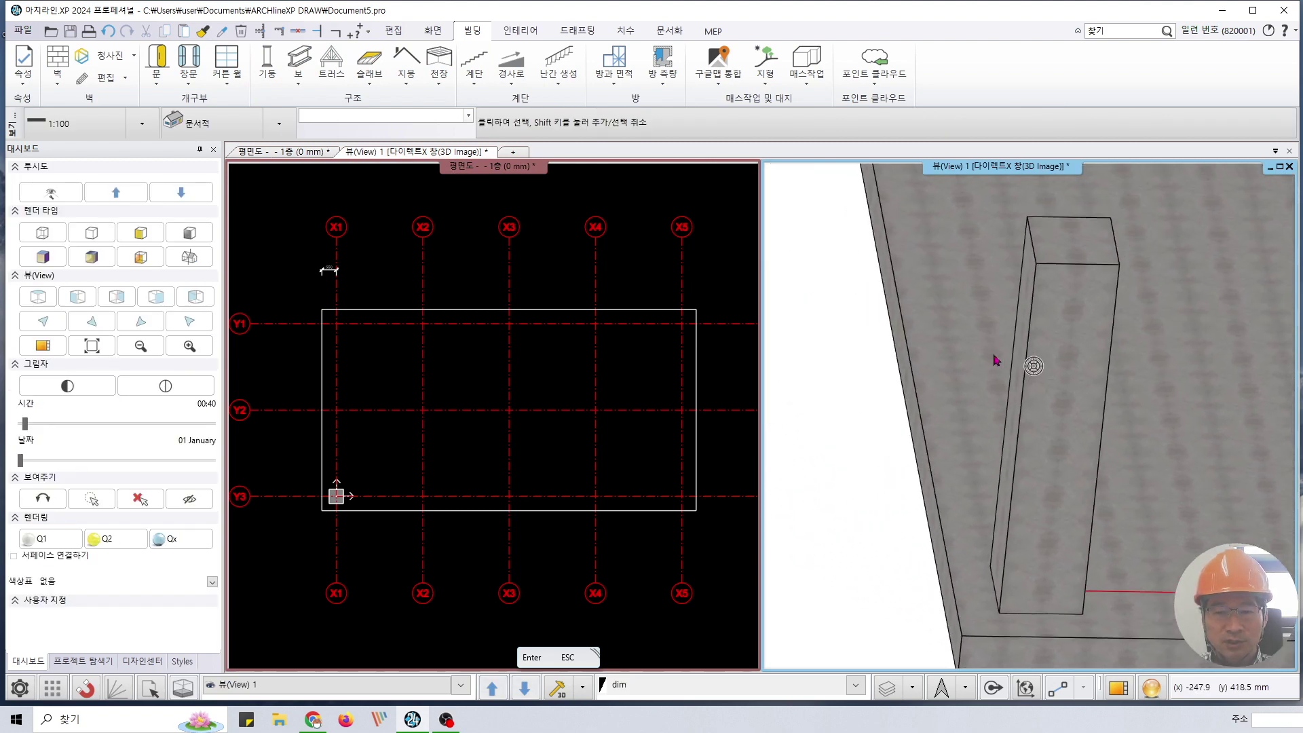
{"action": "mouse_move", "coordinate": [995, 360]}
{"action": "middle_mouse_down"}
{"action": "mouse_move", "coordinate": [957, 360]}
{"action": "mouse_move", "coordinate": [967, 543]}
{"action": "mouse_move", "coordinate": [985, 558]}
{"action": "mouse_move", "coordinate": [968, 555]}
{"action": "mouse_move", "coordinate": [964, 519]}
{"action": "mouse_move", "coordinate": [972, 540]}
{"action": "mouse_move", "coordinate": [903, 503]}
{"action": "middle_mouse_up"}
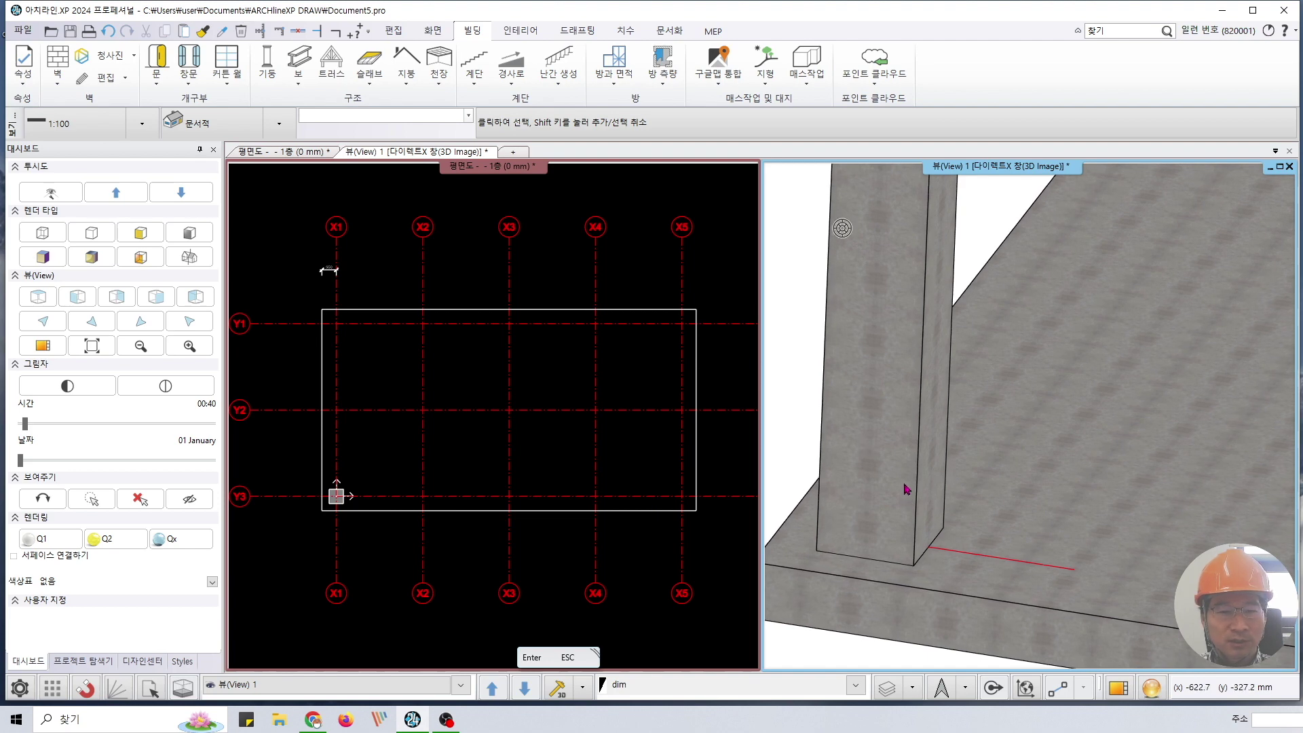
- Set the placed column's relative height to 100 mm in its properties and inspect its base from below slab level in 3D
{"action": "left_click", "coordinate": [899, 425]}
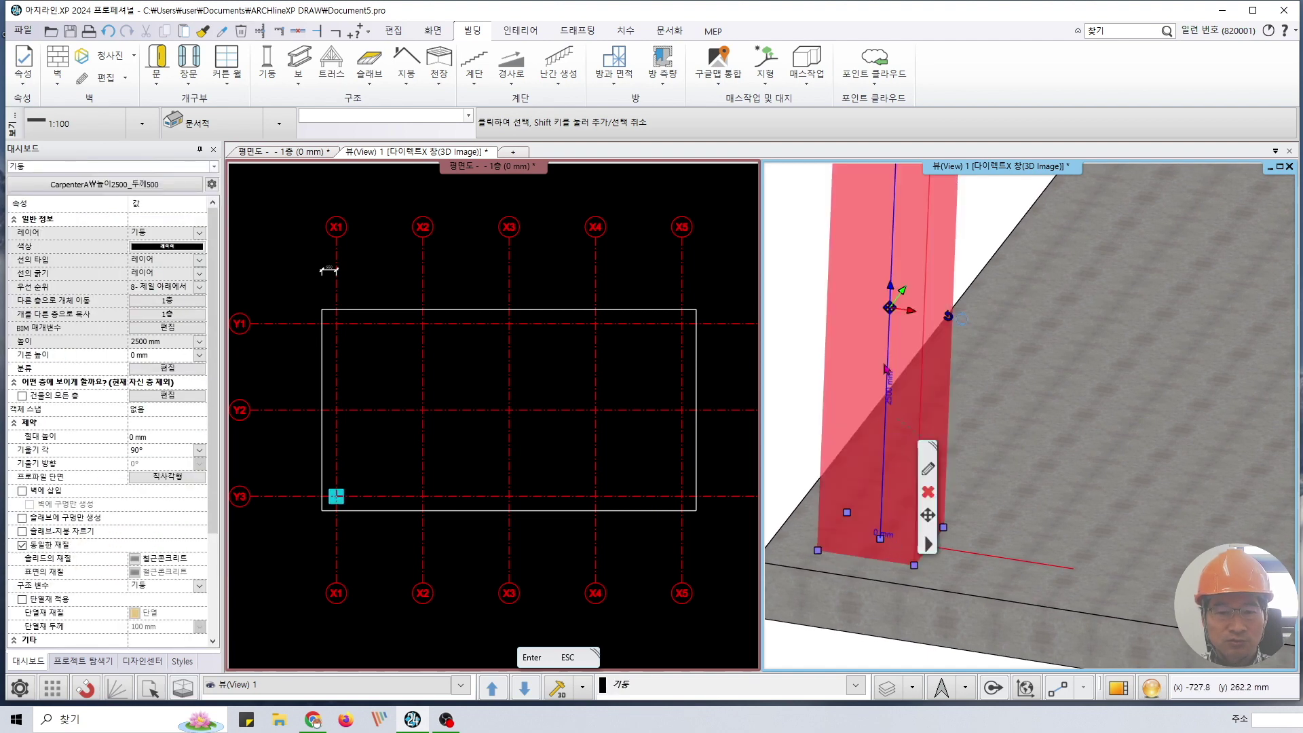
{"action": "right_click", "coordinate": [886, 362]}
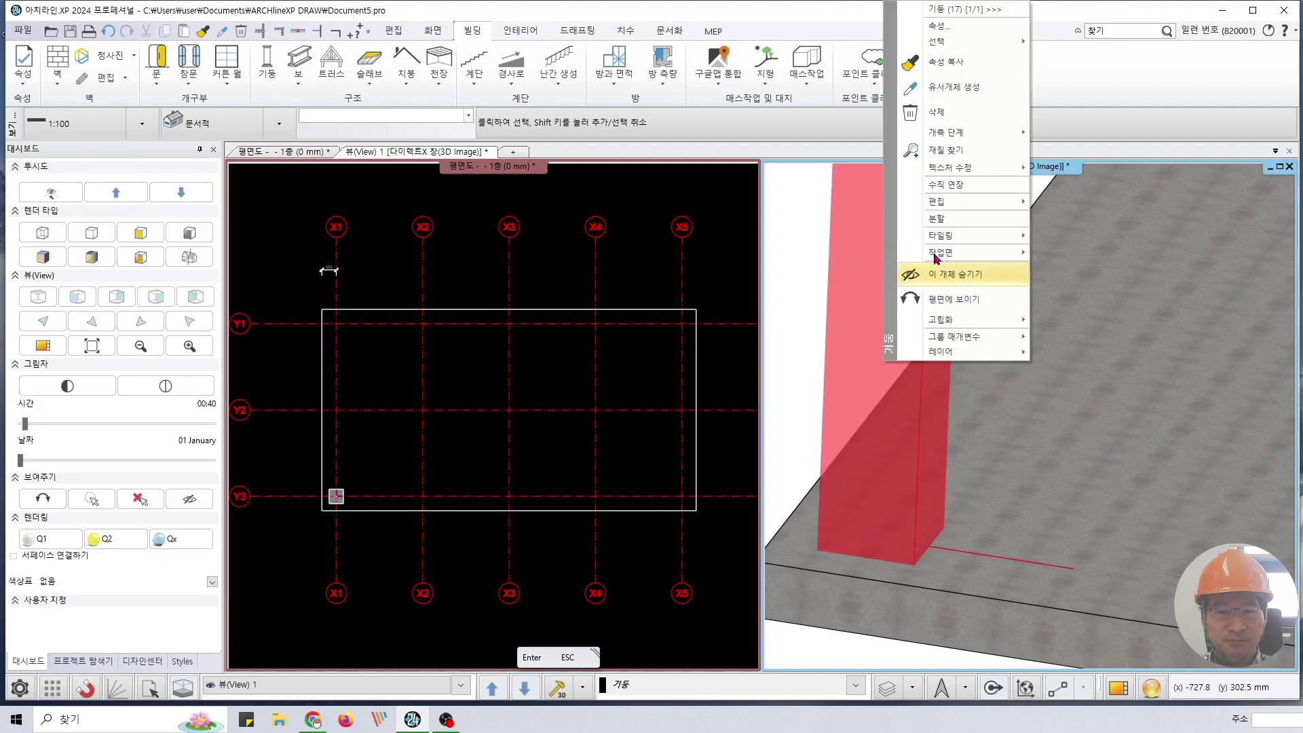
{"action": "left_click", "coordinate": [949, 29]}
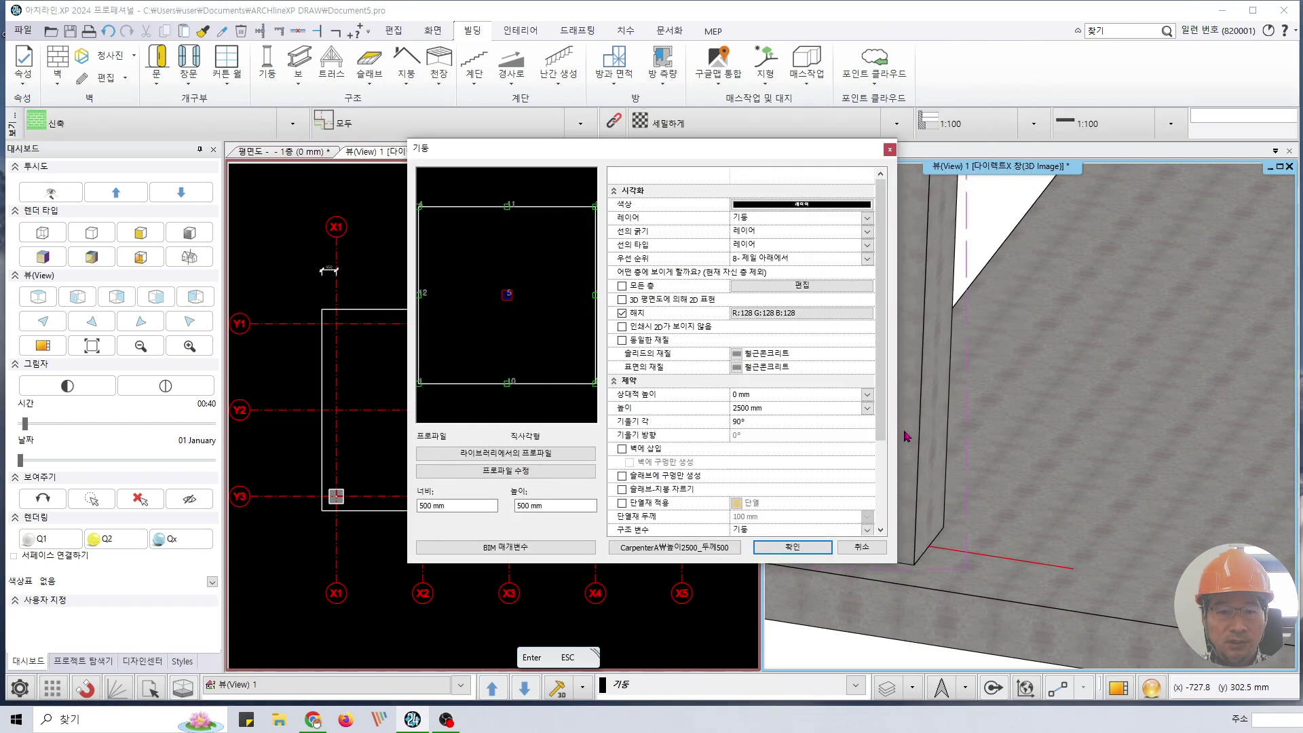
{"action": "left_click", "coordinate": [760, 394]}
{"action": "type", "text": "100"}
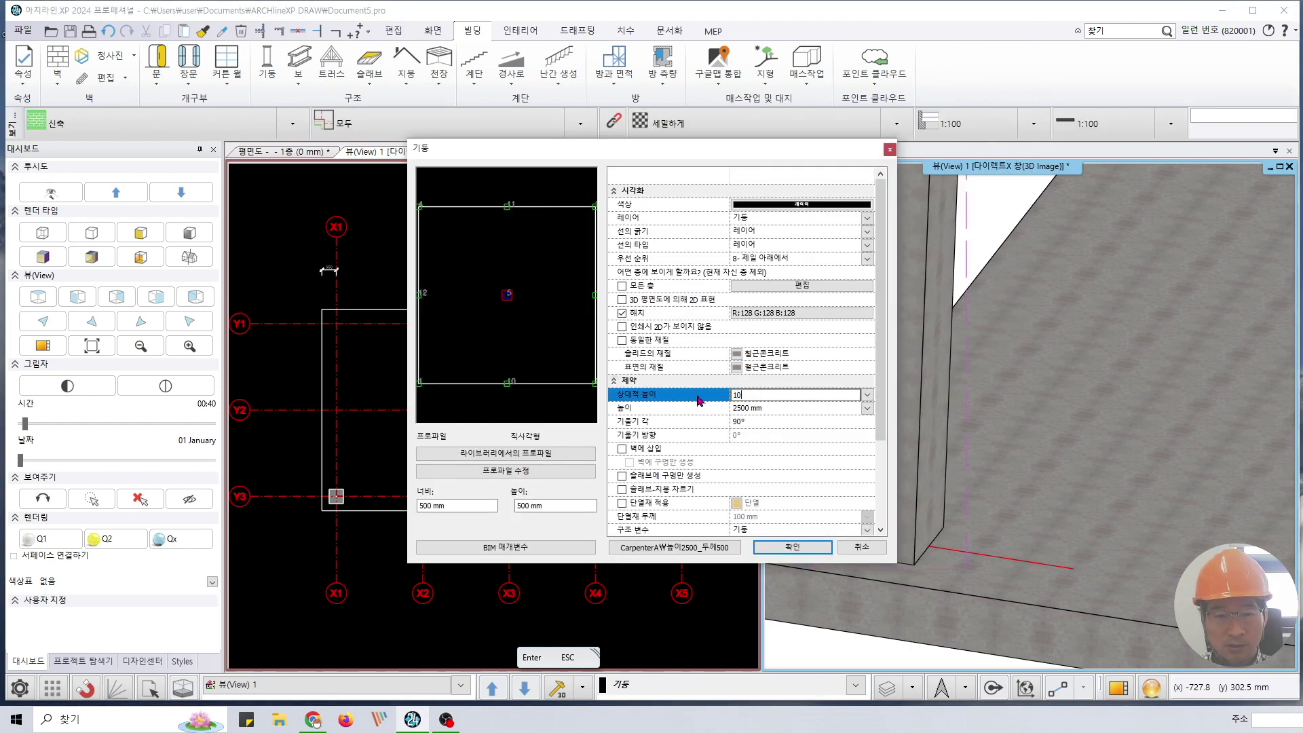
{"action": "left_click", "coordinate": [770, 548]}
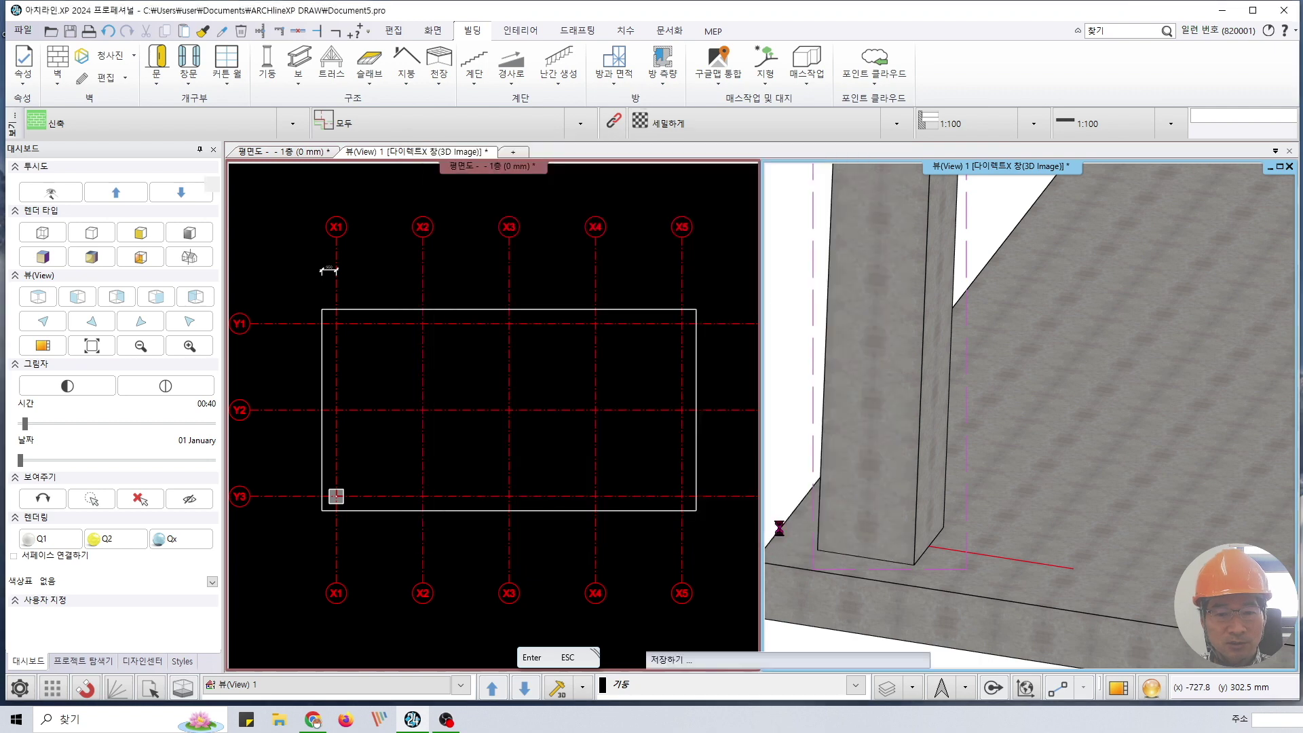
{"action": "key", "text": "Escape"}
{"action": "middle_click_drag", "start_coordinate": [789, 359], "coordinate": [862, 244]}
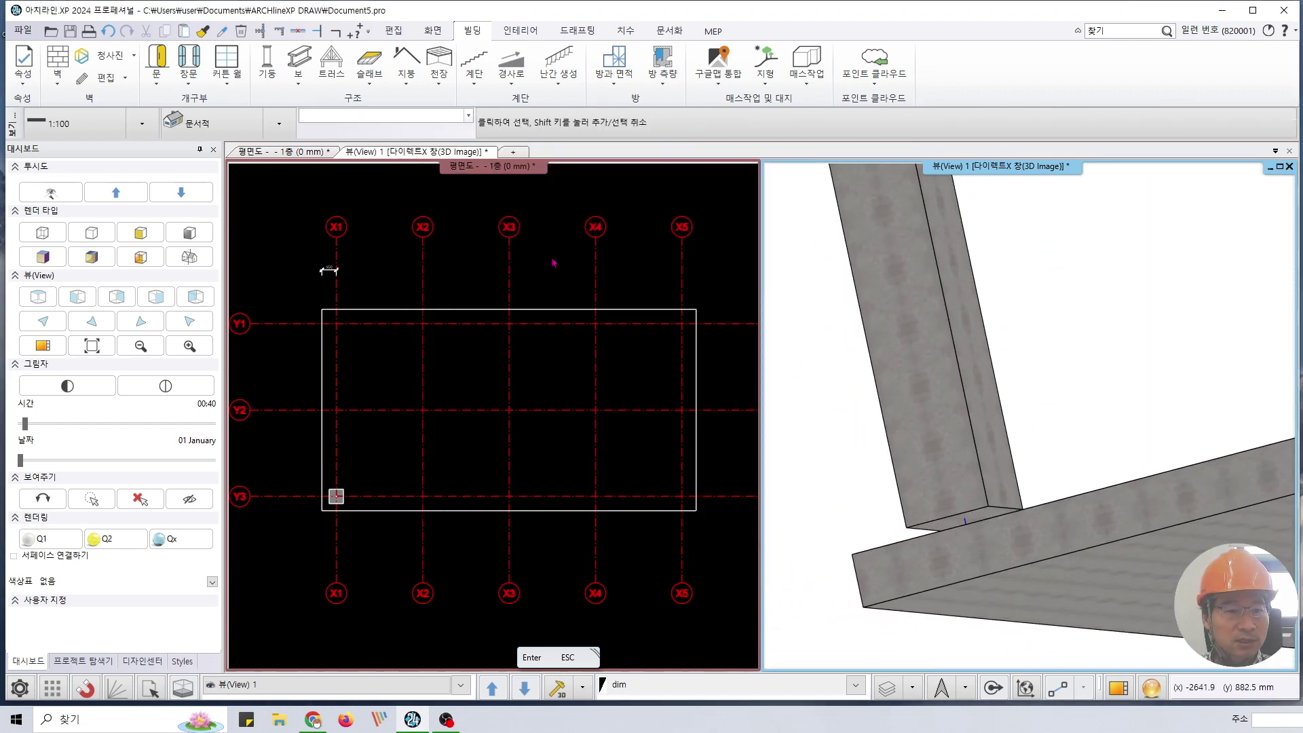
- Add an aligned length dimension across the width of the X1/Y3 column in the plan, placed above the column
{"action": "left_click", "coordinate": [336, 496]}
{"action": "scroll", "coordinate": [335, 496], "scroll_direction": "up", "scroll_amount": 8}
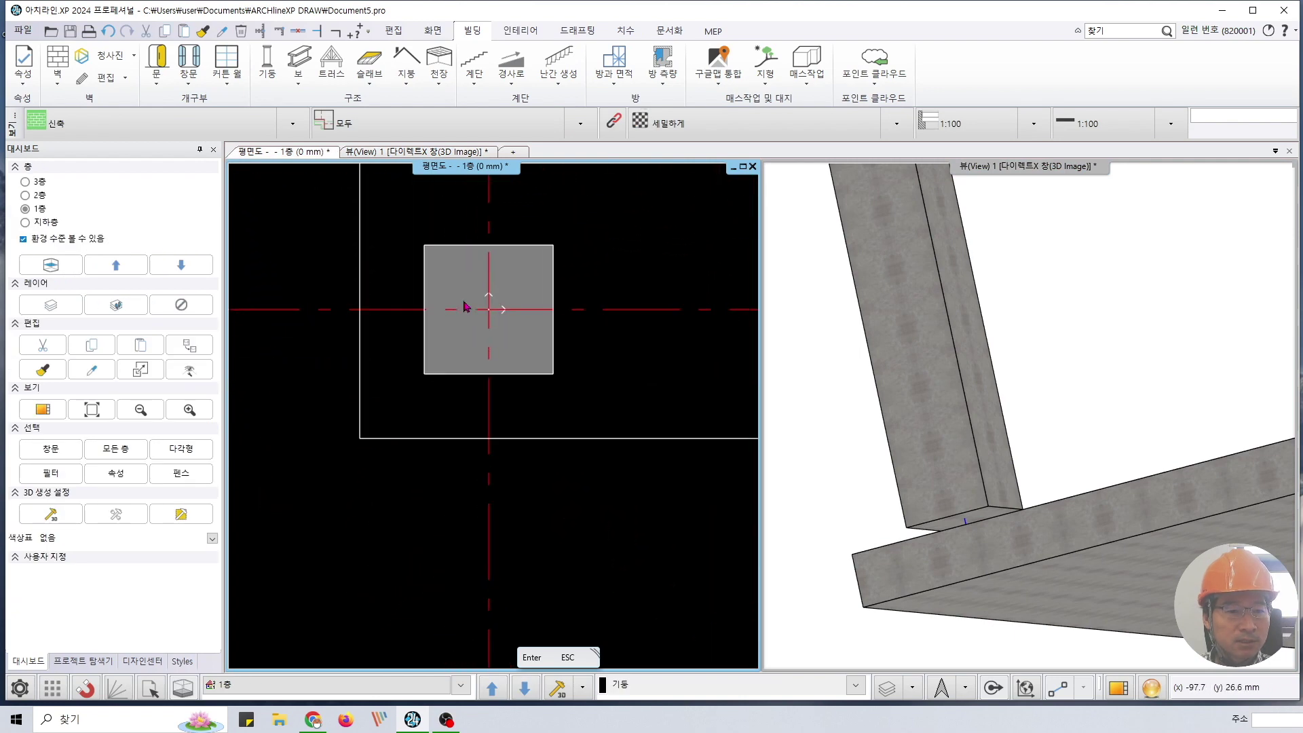
{"action": "scroll", "coordinate": [446, 305], "scroll_direction": "up", "scroll_amount": 2}
{"action": "scroll", "coordinate": [468, 337], "scroll_direction": "down", "scroll_amount": 2}
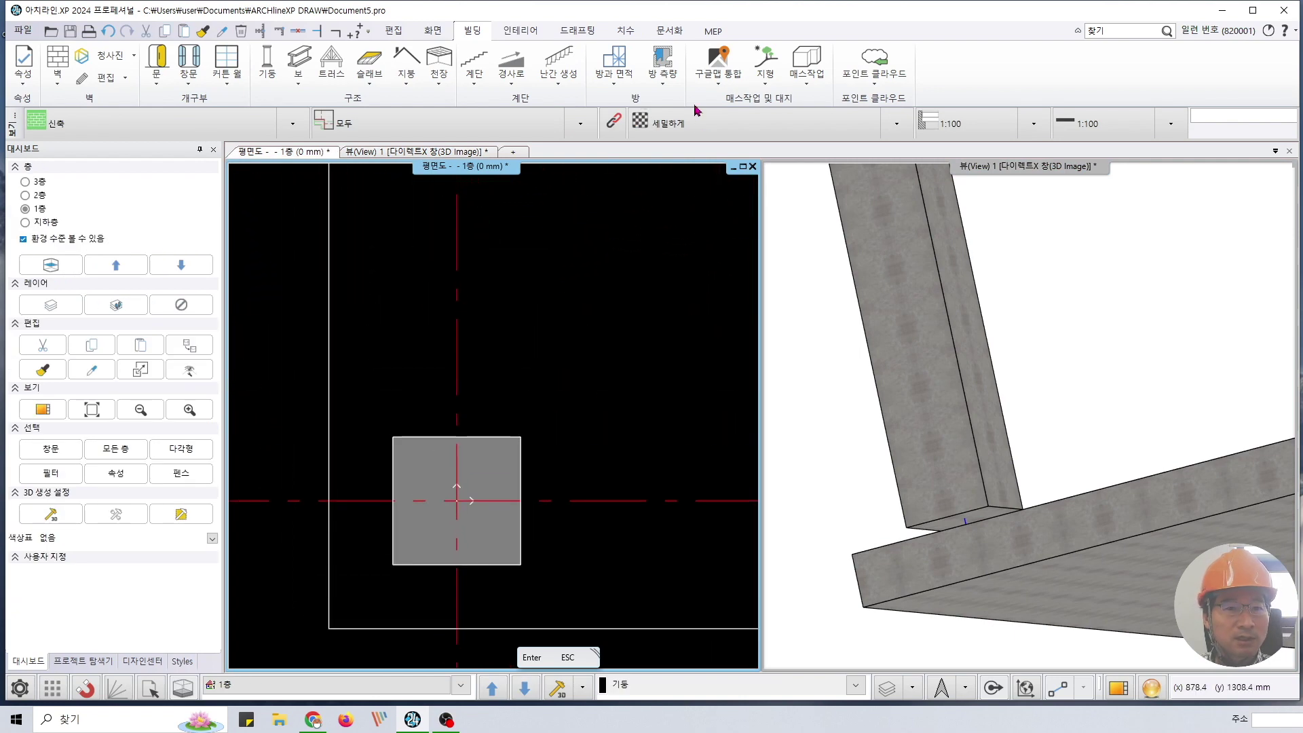
{"action": "left_click", "coordinate": [625, 31]}
{"action": "left_click", "coordinate": [104, 66]}
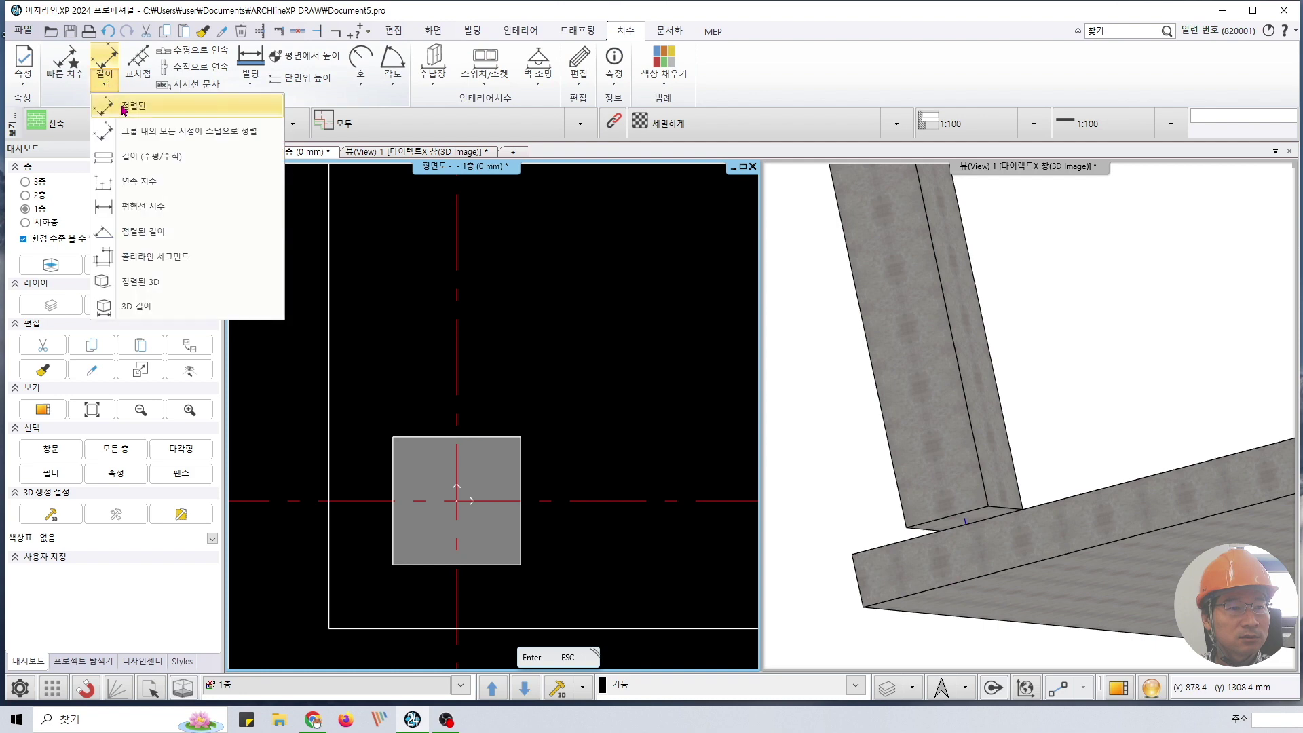
{"action": "left_click", "coordinate": [124, 108]}
{"action": "left_click", "coordinate": [392, 436]}
{"action": "left_click", "coordinate": [520, 436]}
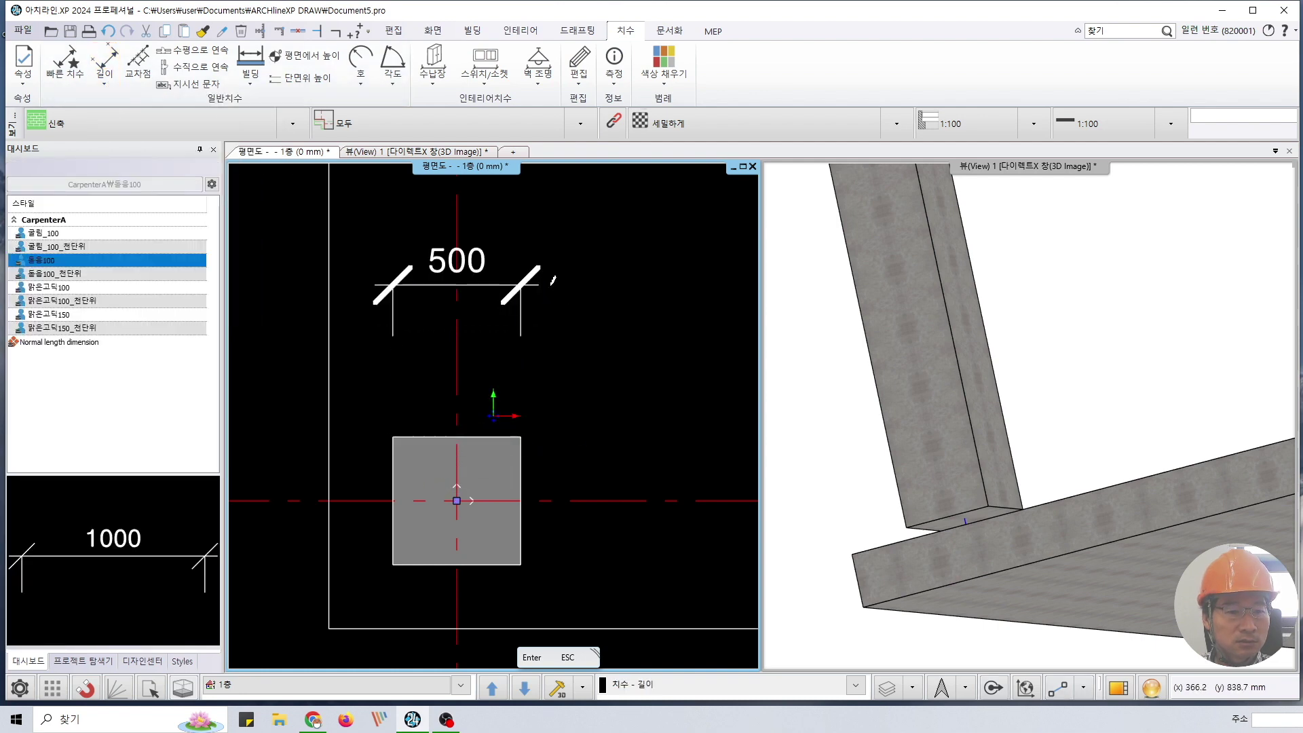
{"action": "left_click", "coordinate": [553, 280]}
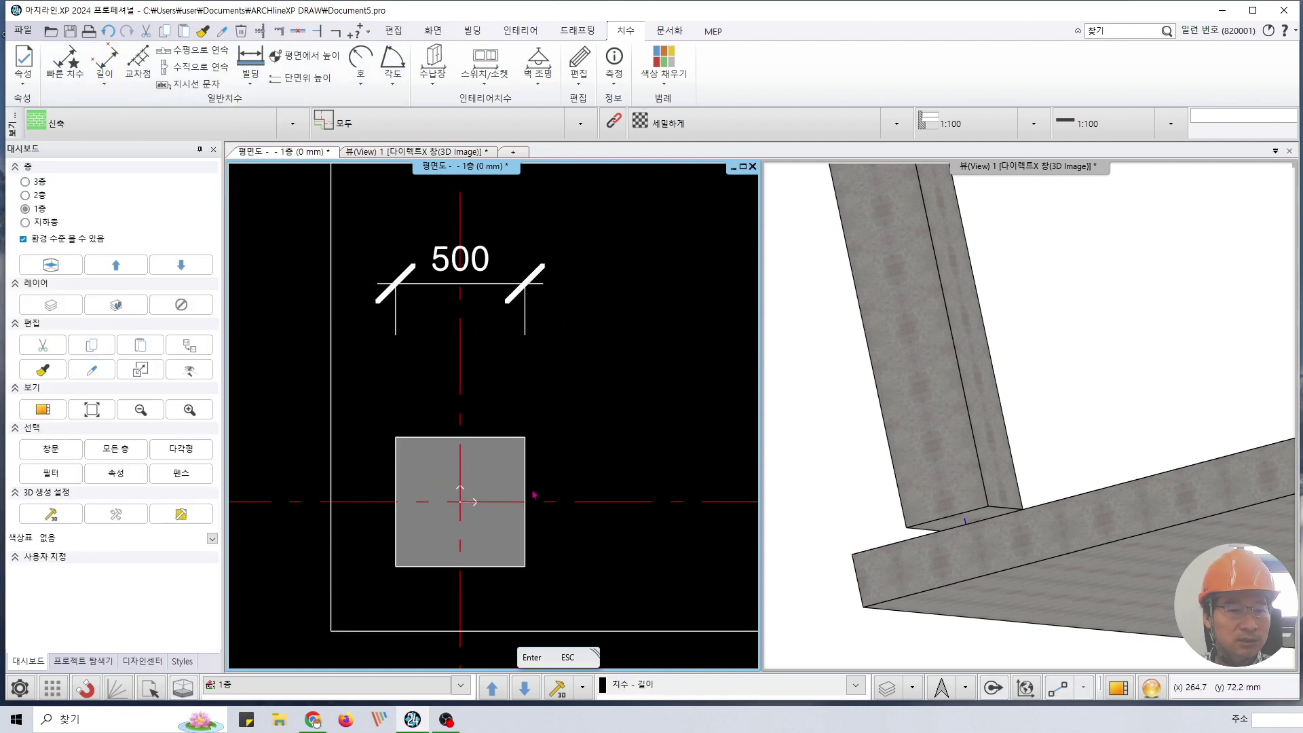
{"action": "scroll", "coordinate": [439, 462], "scroll_direction": "down", "scroll_amount": 2}
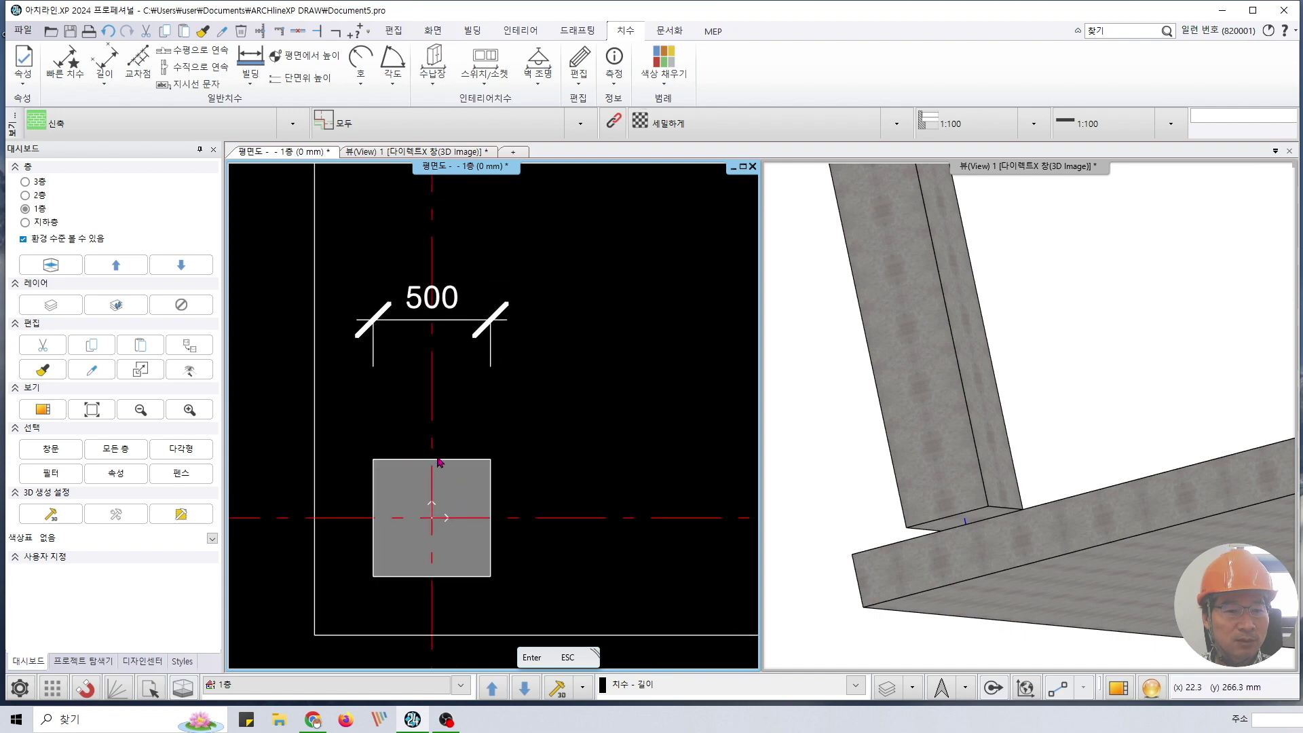
- In the column default properties, set the relative height to 0 mm and the column height to 100 mm
{"action": "scroll", "coordinate": [458, 450], "scroll_direction": "down", "scroll_amount": 2}
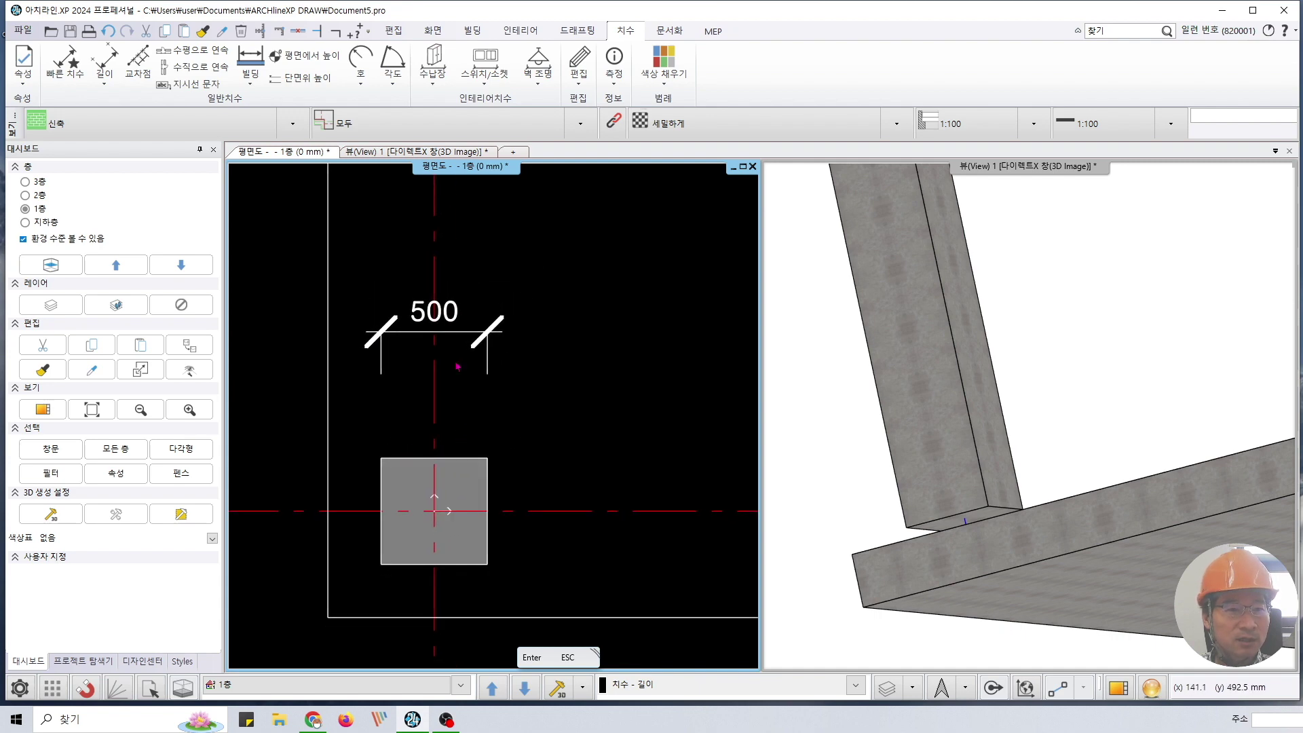
{"action": "left_click", "coordinate": [472, 31]}
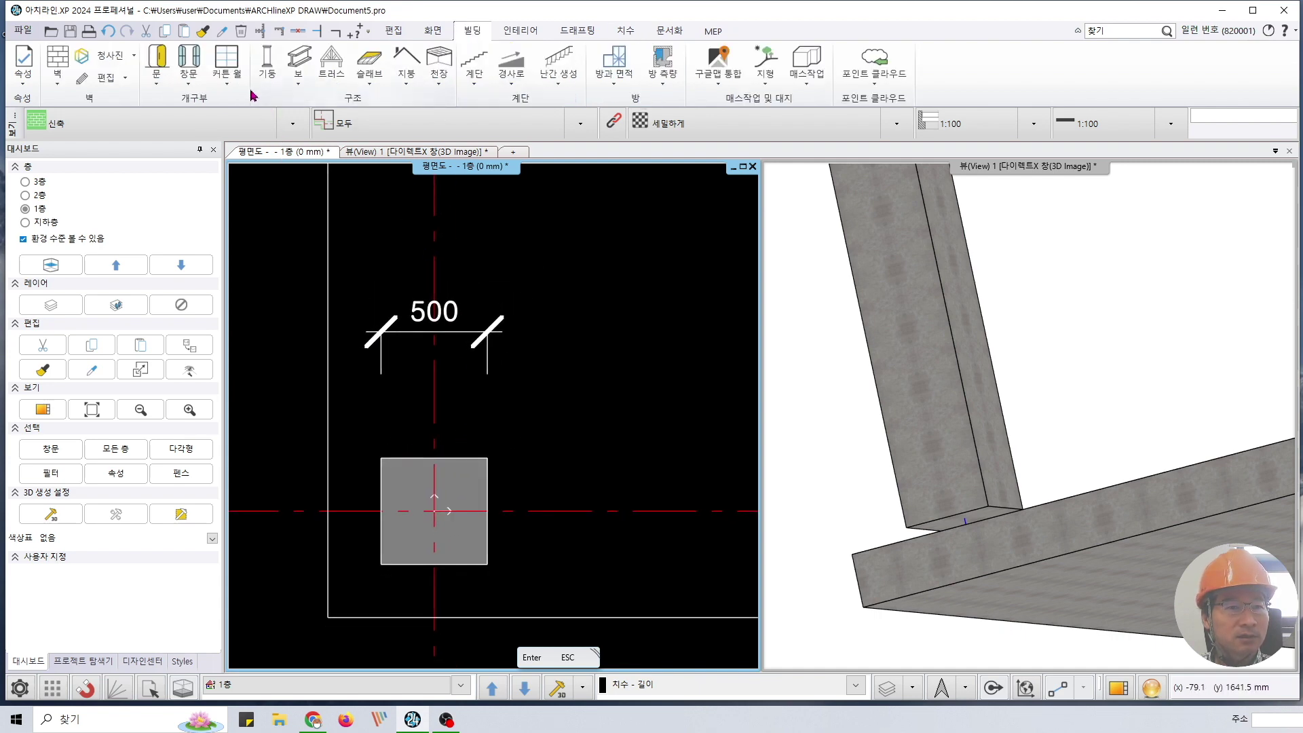
{"action": "right_click", "coordinate": [269, 59]}
{"action": "left_click", "coordinate": [315, 74]}
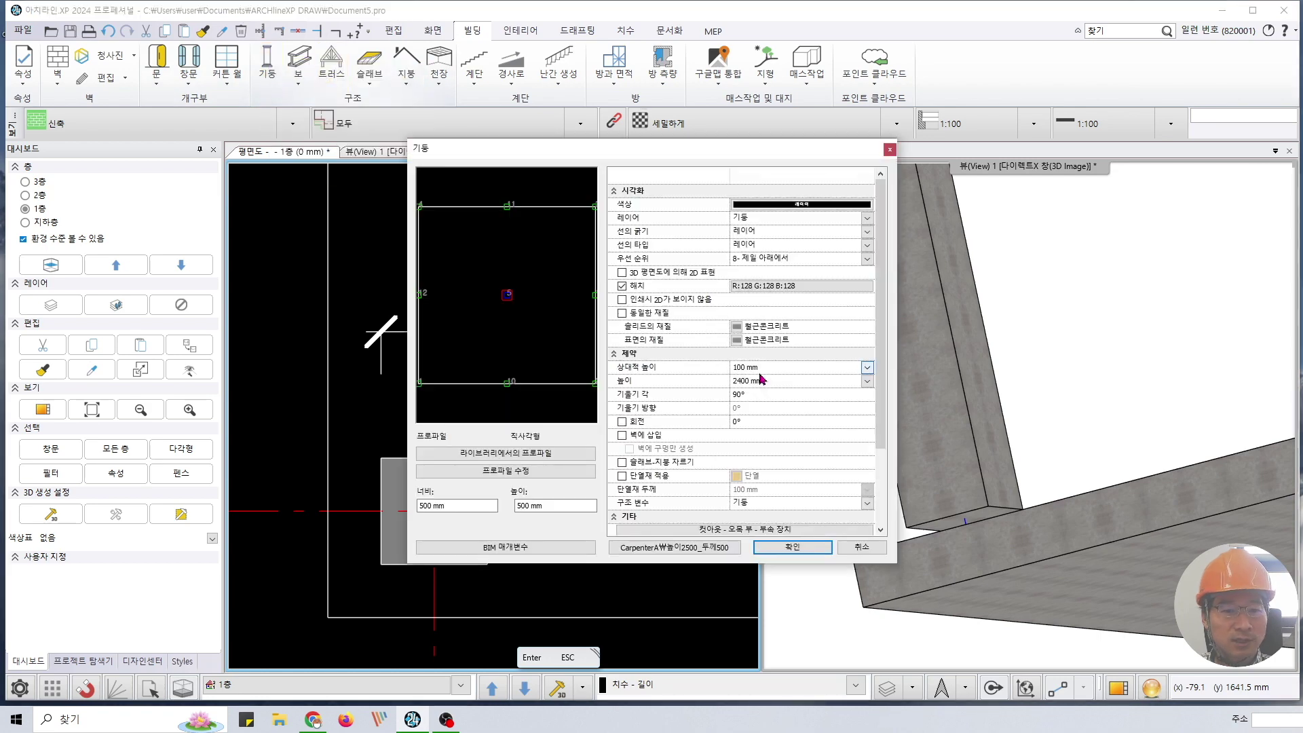
{"action": "left_click", "coordinate": [763, 368]}
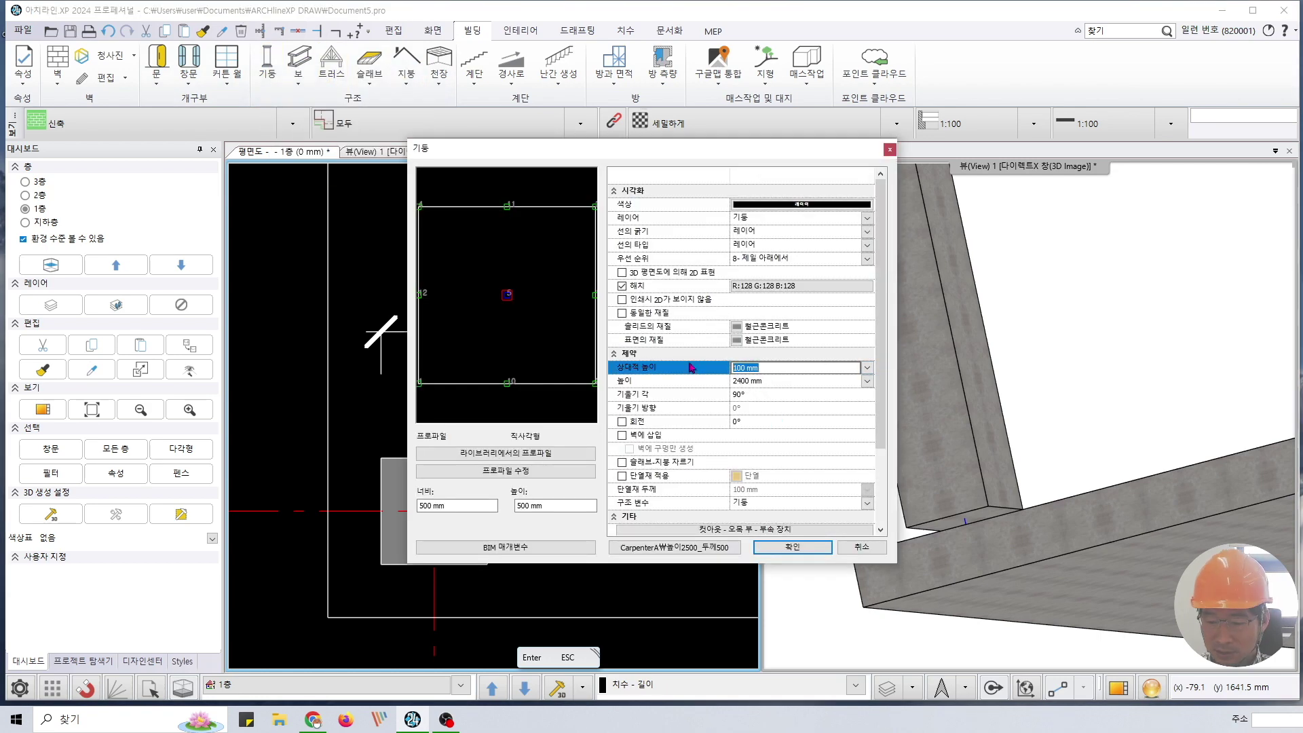
{"action": "left_click", "coordinate": [752, 381]}
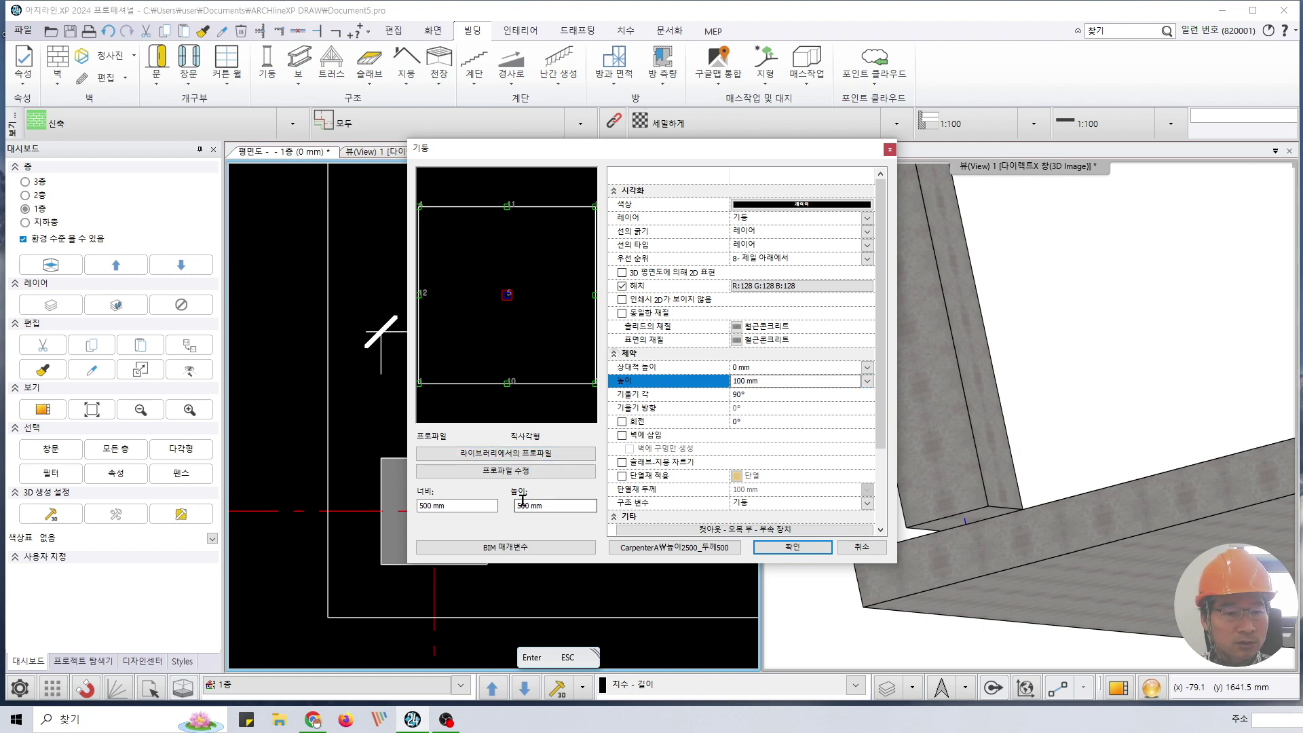
- Edit the column's rectangular profile to 700 × 700 mm with the aspect ratio kept, and accept the column properties
{"action": "left_click_drag", "start_coordinate": [456, 506], "coordinate": [413, 506]}
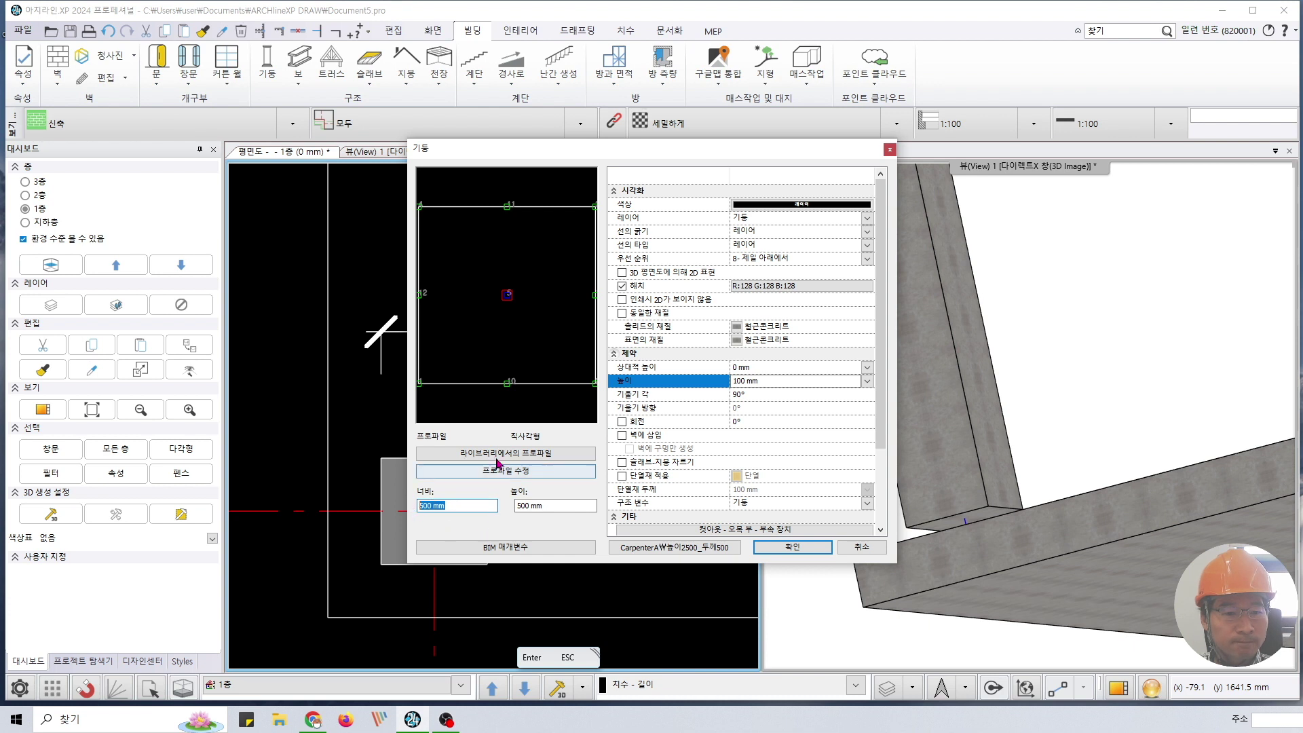
{"action": "left_click", "coordinate": [507, 468]}
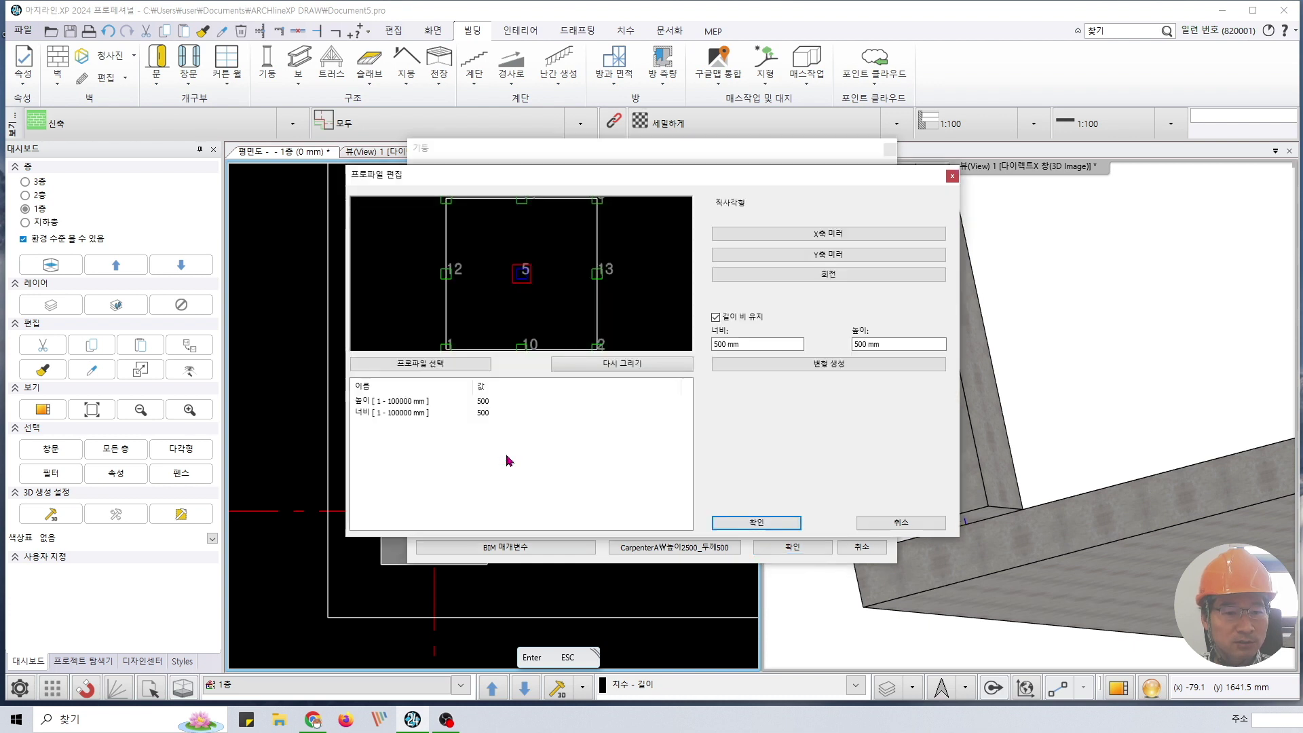
{"action": "left_click", "coordinate": [743, 343]}
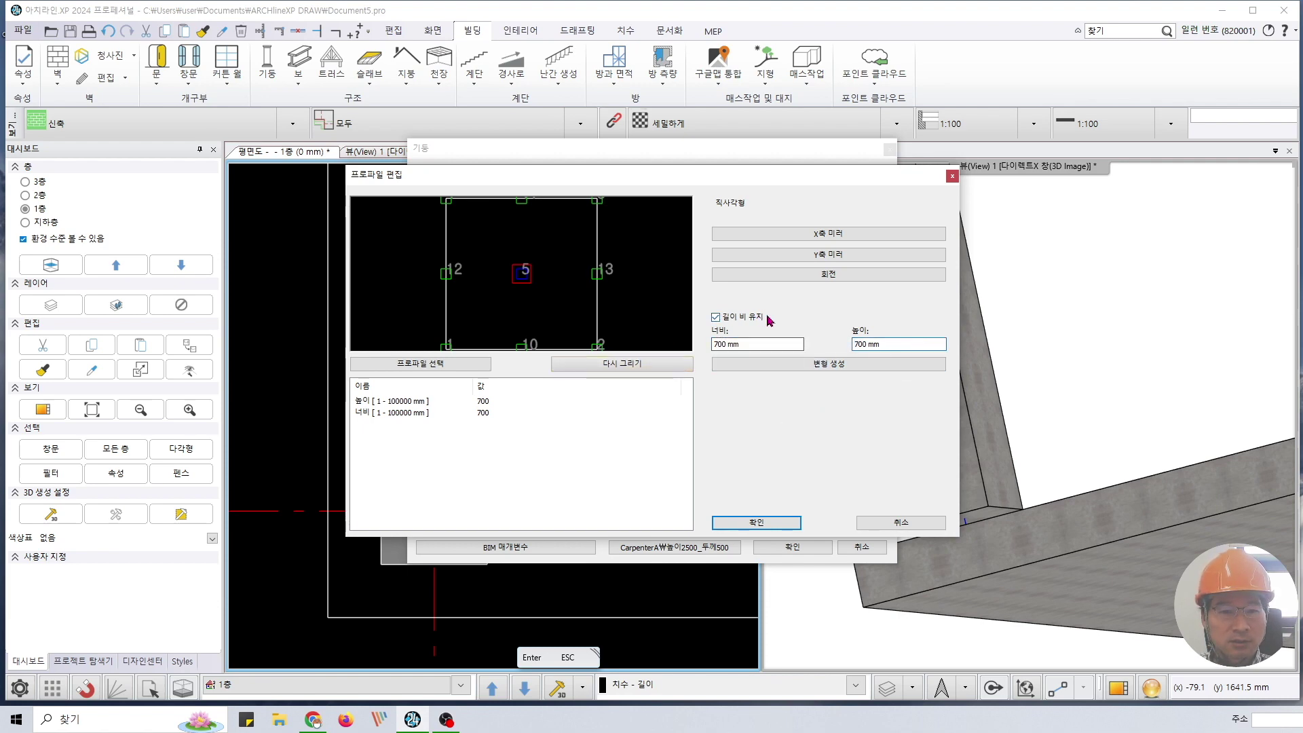
{"action": "left_click", "coordinate": [759, 523]}
{"action": "left_click", "coordinate": [794, 548]}
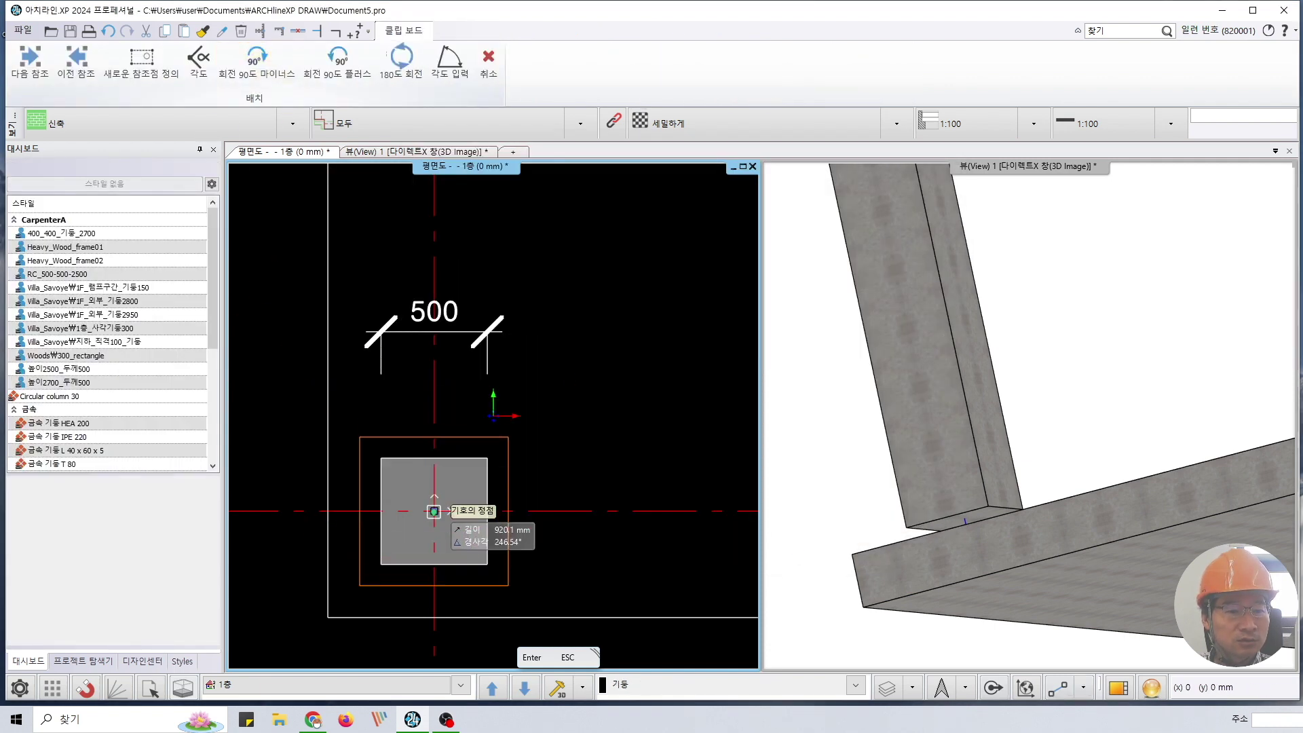
- Place the 700 mm base column centred on grid intersection X1/Y3 and examine it under the existing column in 3D
{"action": "left_click", "coordinate": [435, 510]}
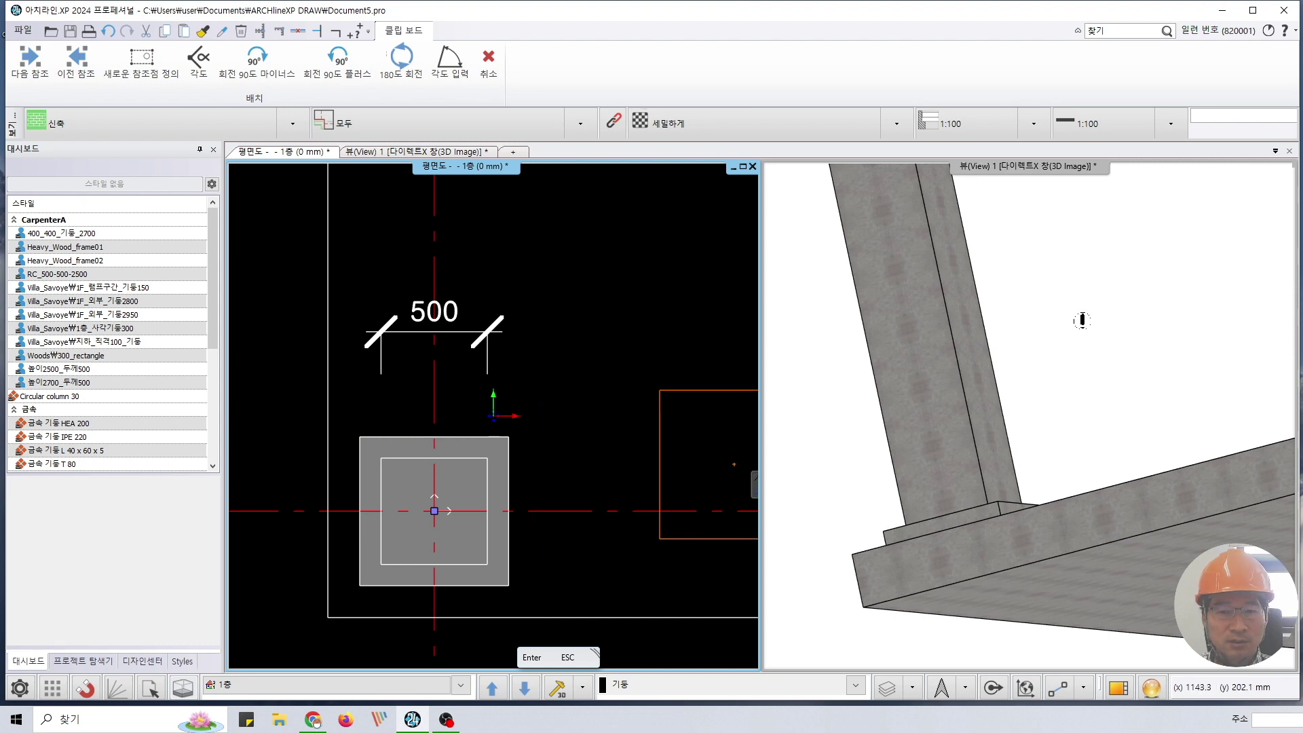
{"action": "key", "text": "Escape"}
{"action": "mouse_move", "coordinate": [1078, 293]}
{"action": "middle_mouse_down"}
{"action": "mouse_move", "coordinate": [1018, 413]}
{"action": "mouse_move", "coordinate": [991, 405]}
{"action": "mouse_move", "coordinate": [942, 595]}
{"action": "middle_mouse_up"}
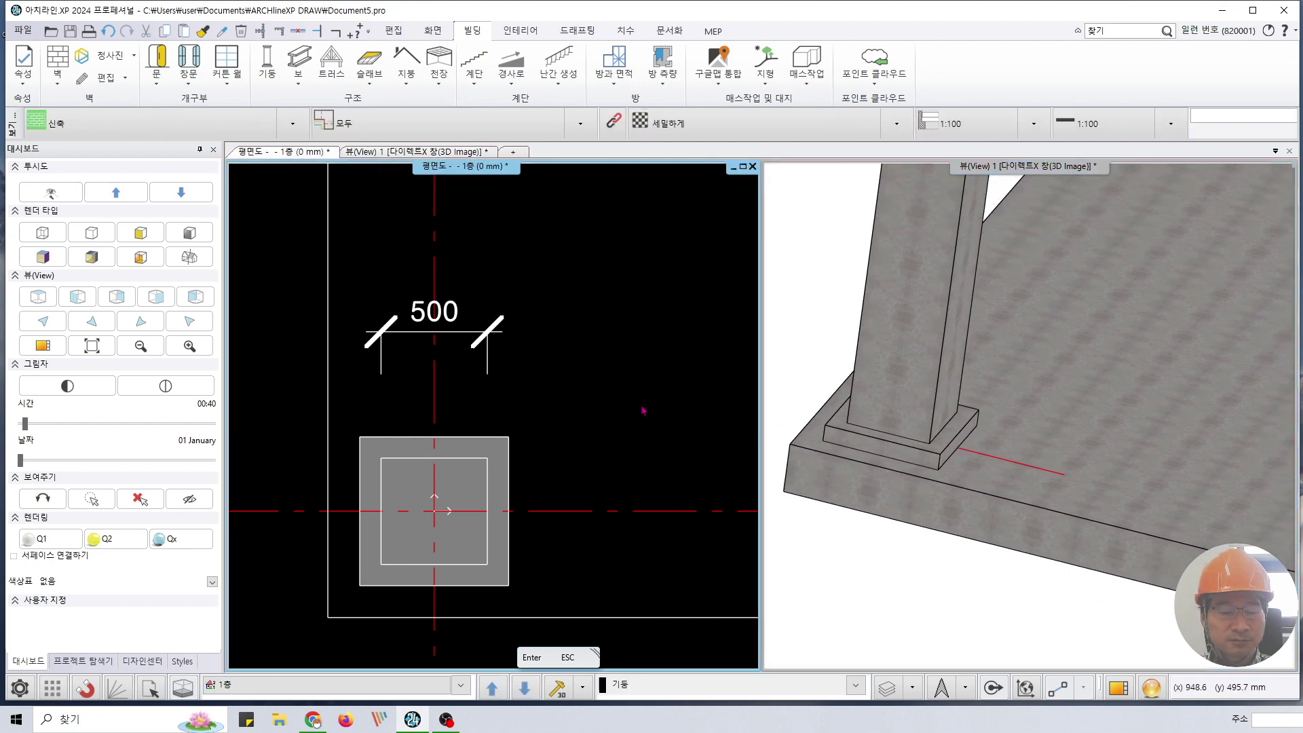
{"action": "scroll", "coordinate": [435, 463], "scroll_direction": "down", "scroll_amount": 5}
{"action": "scroll", "coordinate": [431, 441], "scroll_direction": "up", "scroll_amount": 6}
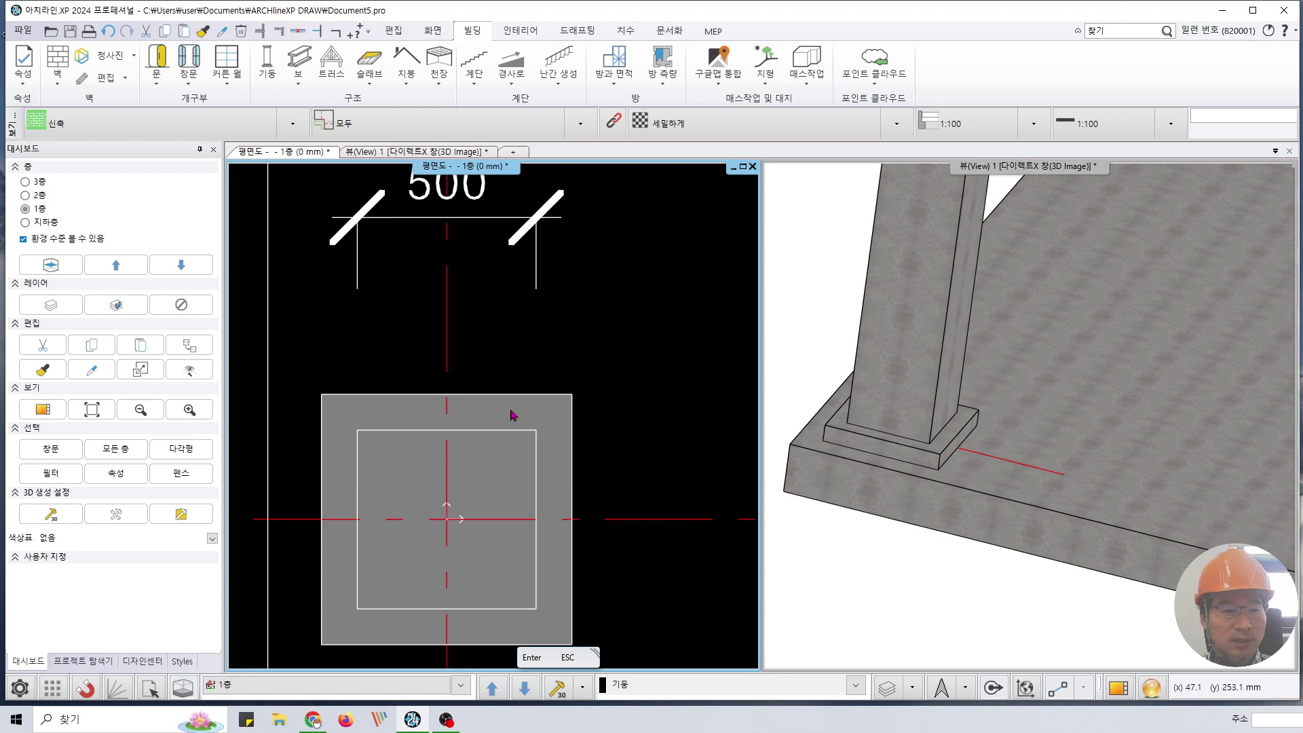
- Check the base column's color setting in its properties, leaving the color and column properties unchanged
{"action": "left_click", "coordinate": [868, 447]}
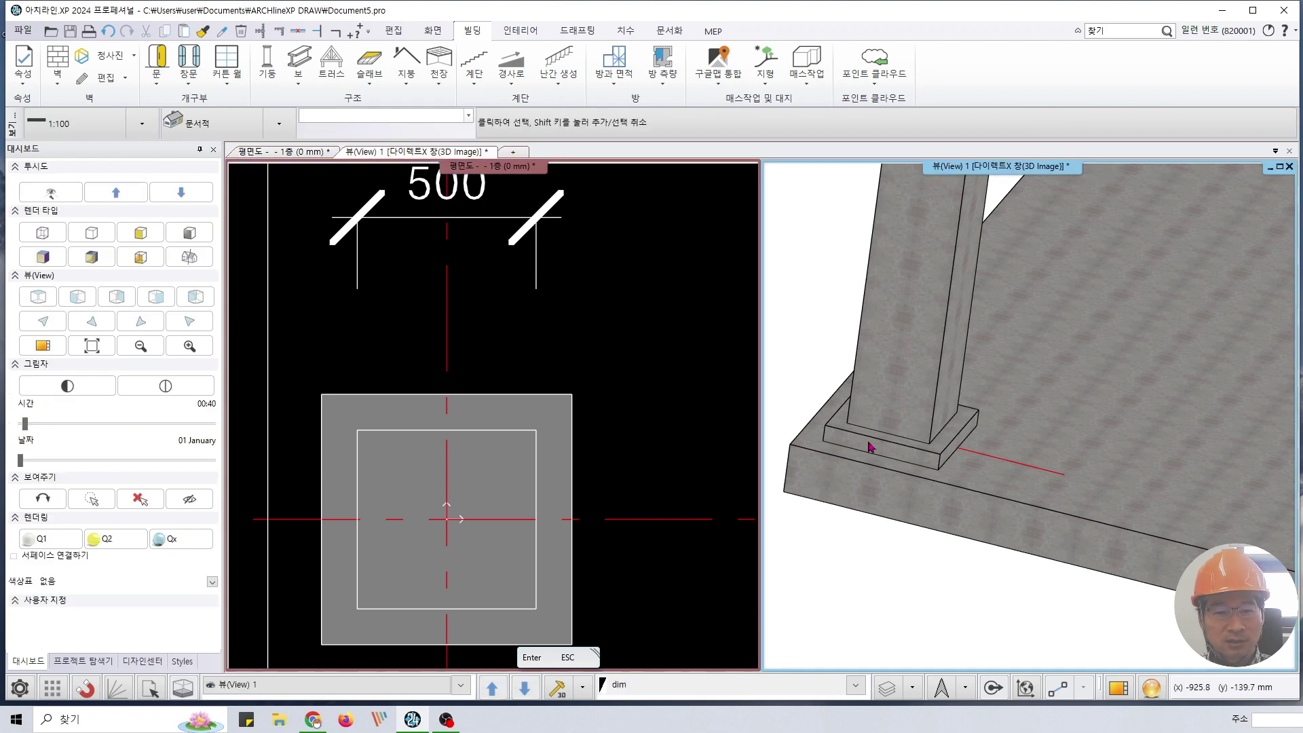
{"action": "left_click", "coordinate": [869, 446]}
{"action": "right_click", "coordinate": [869, 446]}
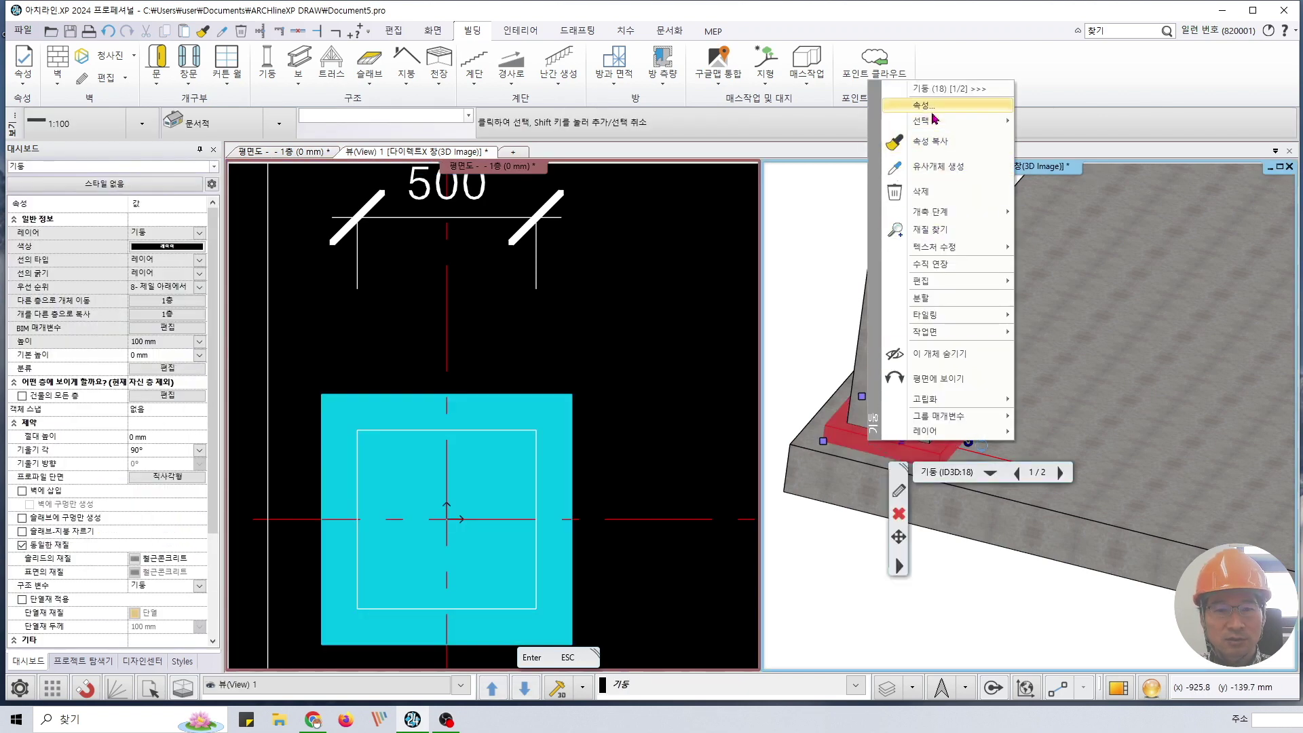
{"action": "left_click", "coordinate": [910, 109]}
{"action": "key", "text": "Escape"}
{"action": "left_click", "coordinate": [869, 444]}
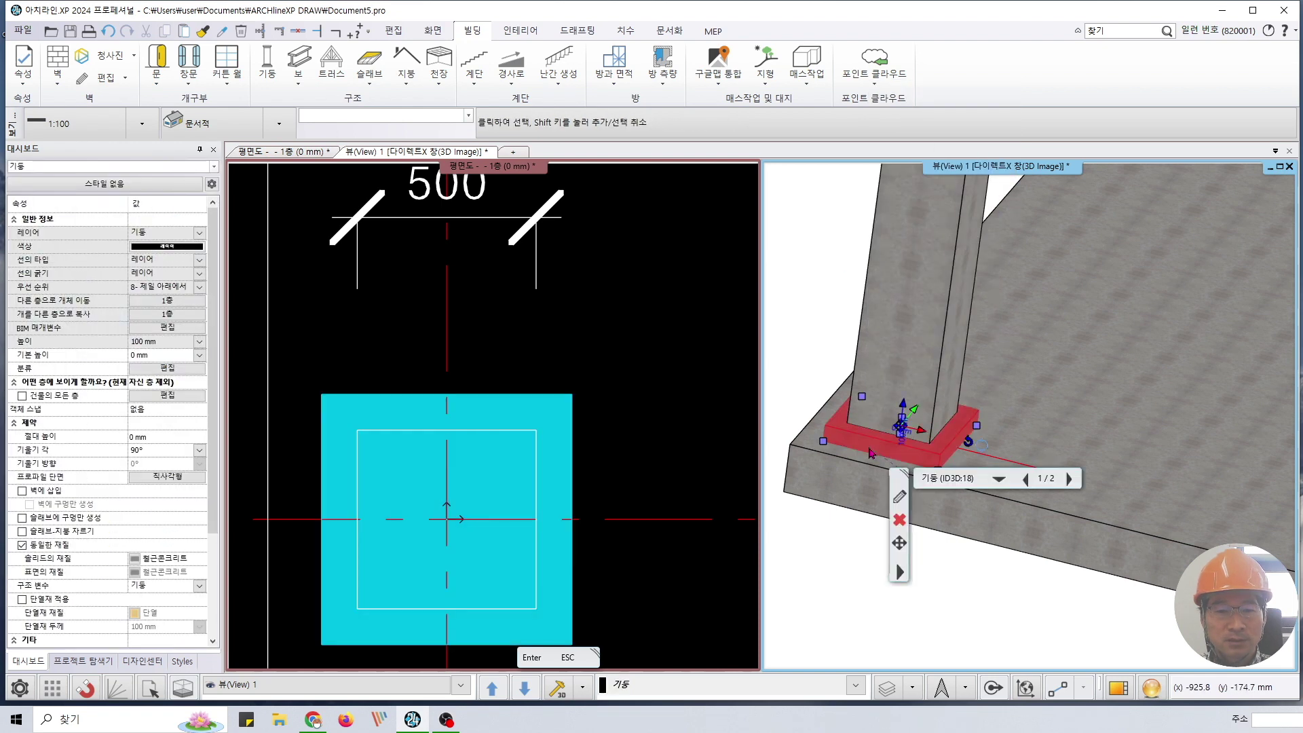
{"action": "right_click", "coordinate": [870, 444]}
{"action": "left_click", "coordinate": [940, 112]}
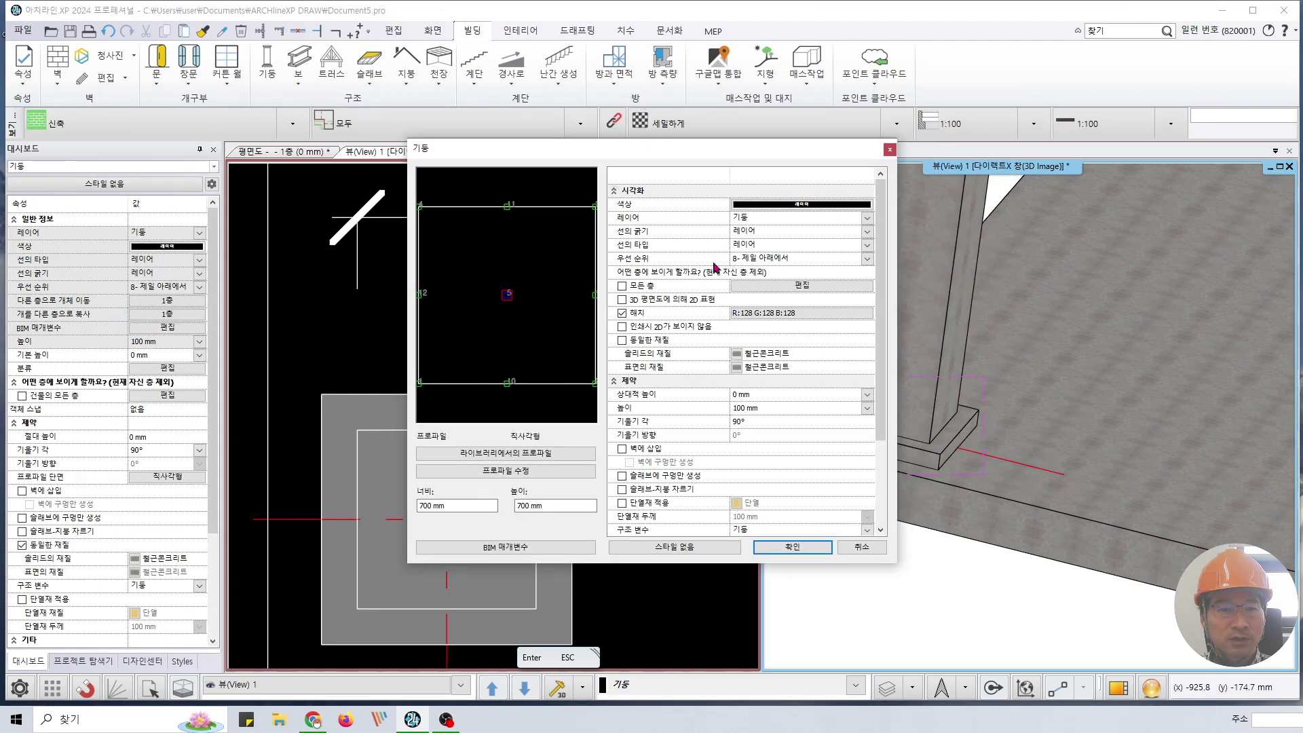
{"action": "left_click", "coordinate": [752, 205]}
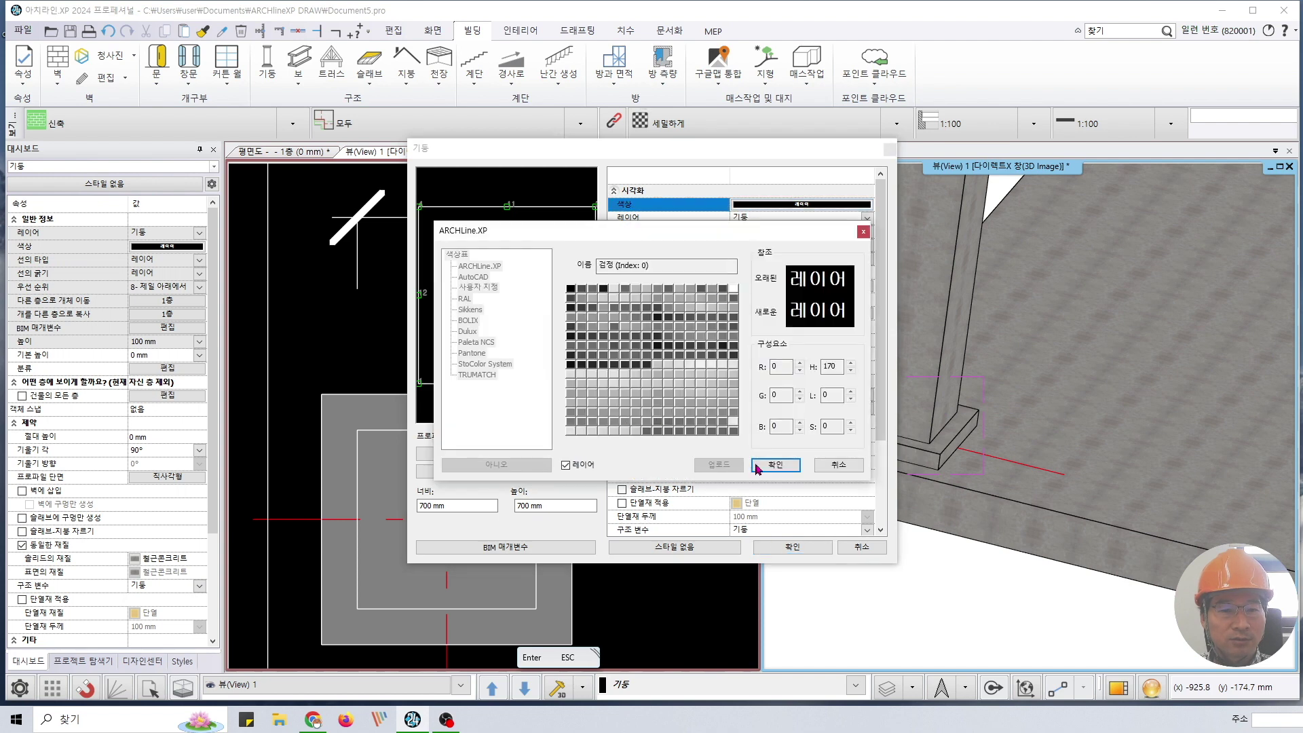
{"action": "left_click", "coordinate": [836, 463]}
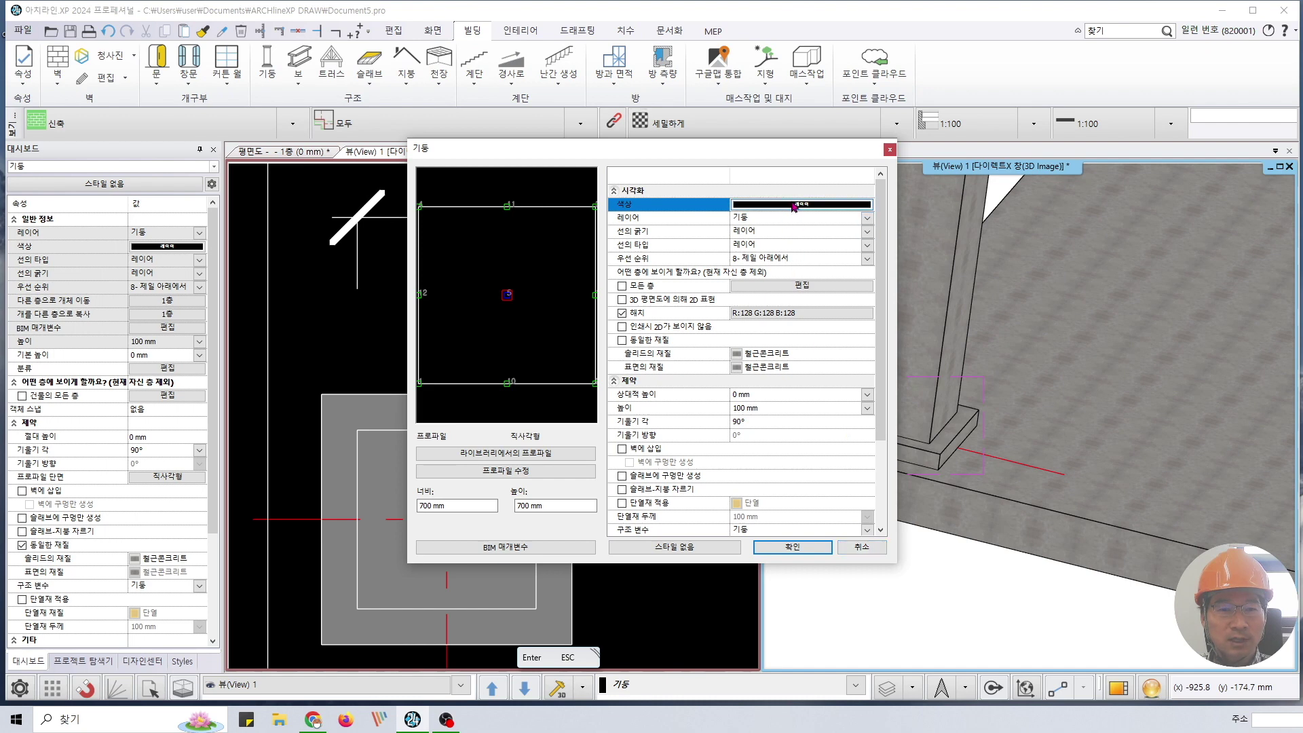
{"action": "left_click", "coordinate": [876, 549]}
- Filter the layer manager to used layers and check the 기둥 layer's settings
{"action": "left_click", "coordinate": [892, 687]}
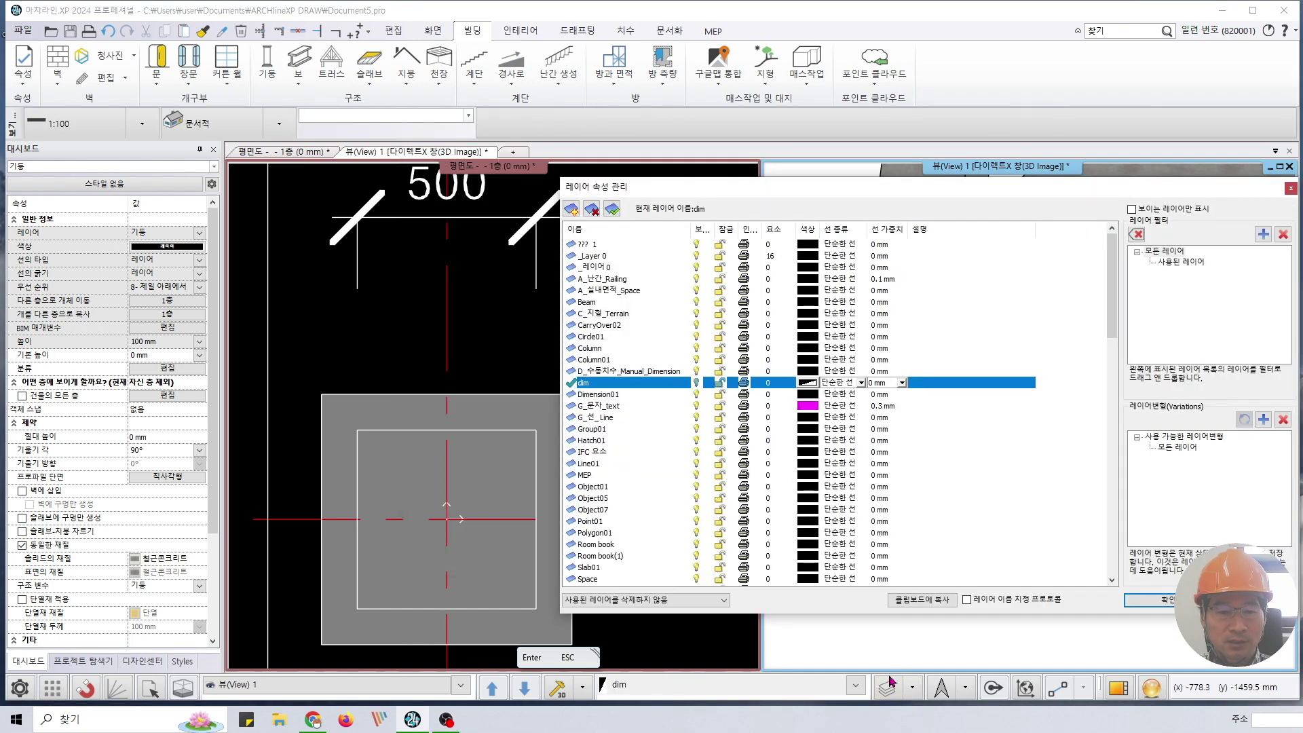
{"action": "left_click", "coordinate": [1180, 263]}
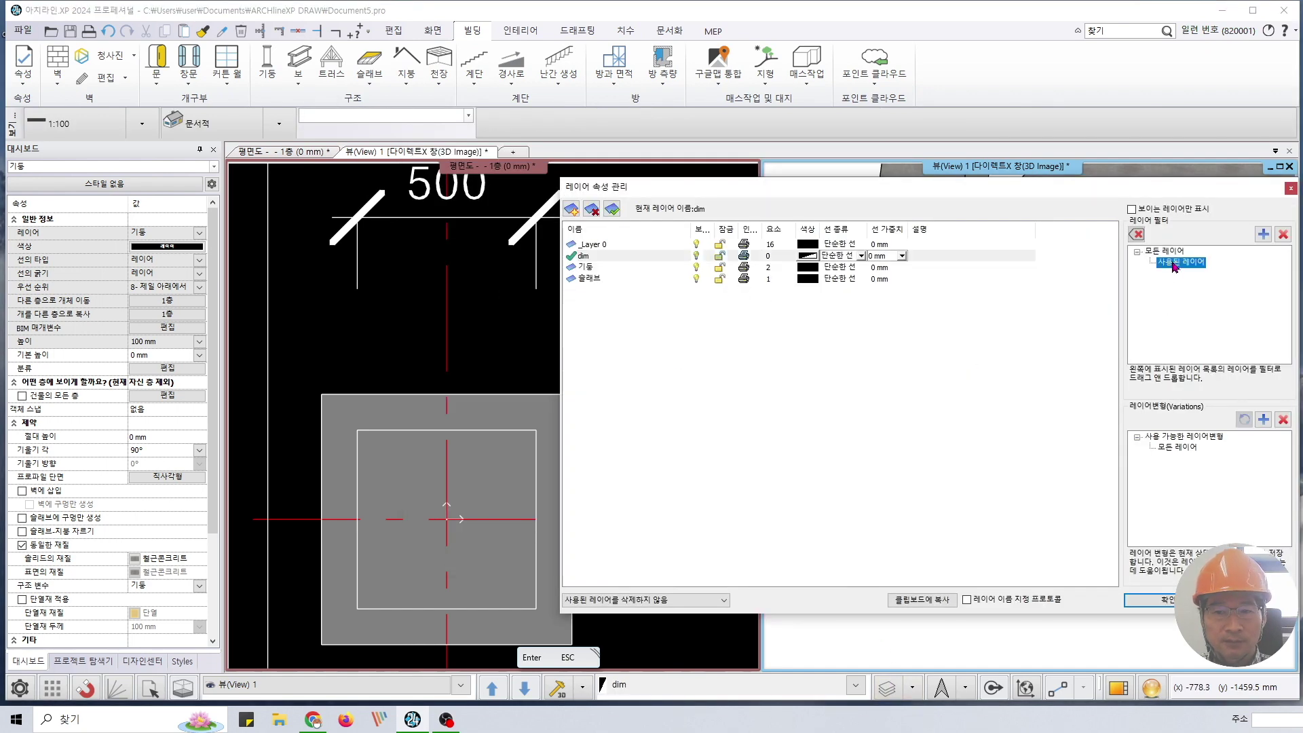
{"action": "left_click", "coordinate": [610, 267]}
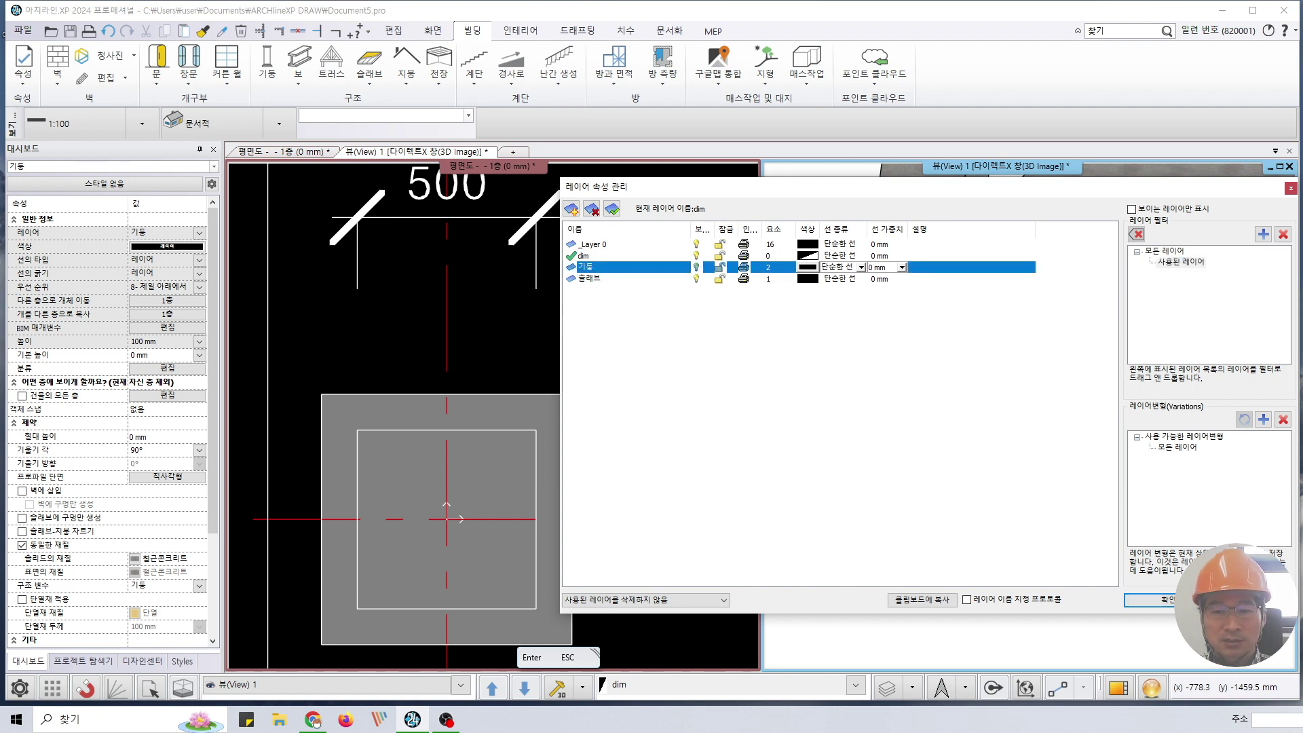
{"action": "left_click", "coordinate": [1149, 600]}
- Check the layer assigned to the tall column standing on the base in its properties, without changing anything
{"action": "left_click", "coordinate": [884, 448]}
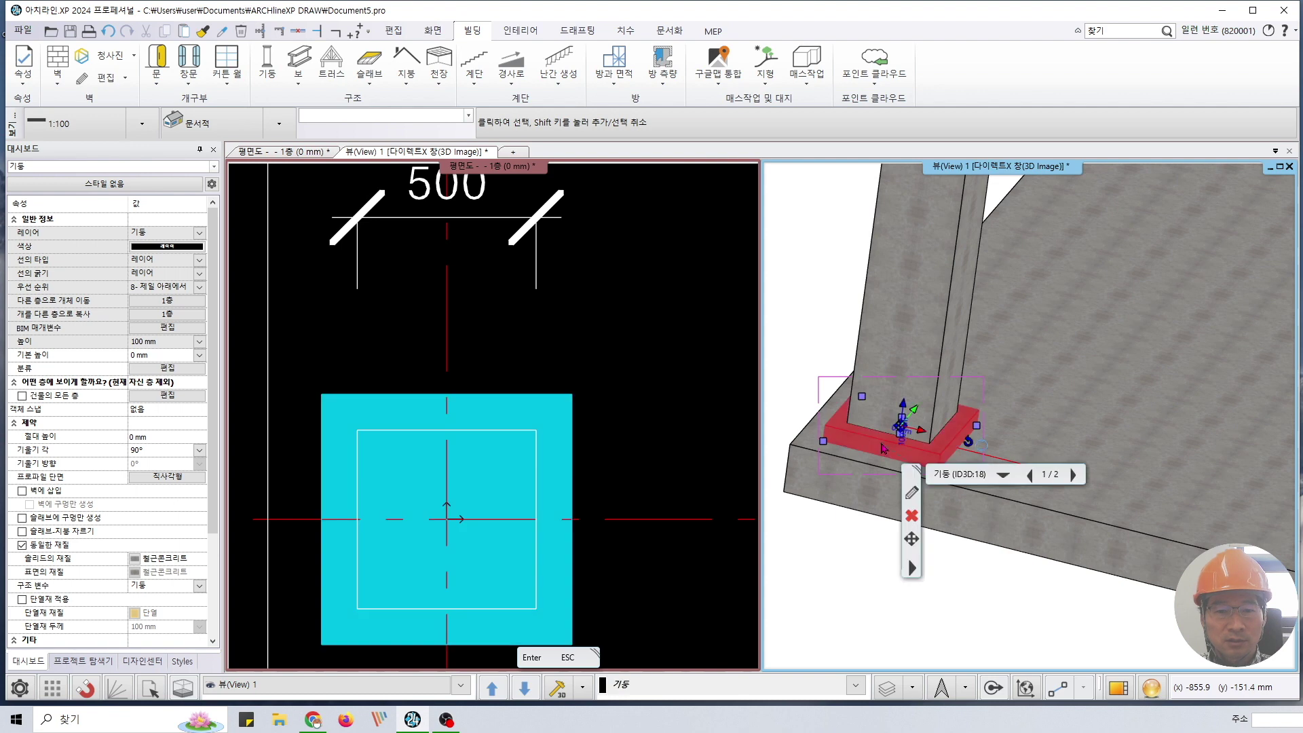
{"action": "left_click", "coordinate": [904, 294]}
{"action": "right_click", "coordinate": [904, 293]}
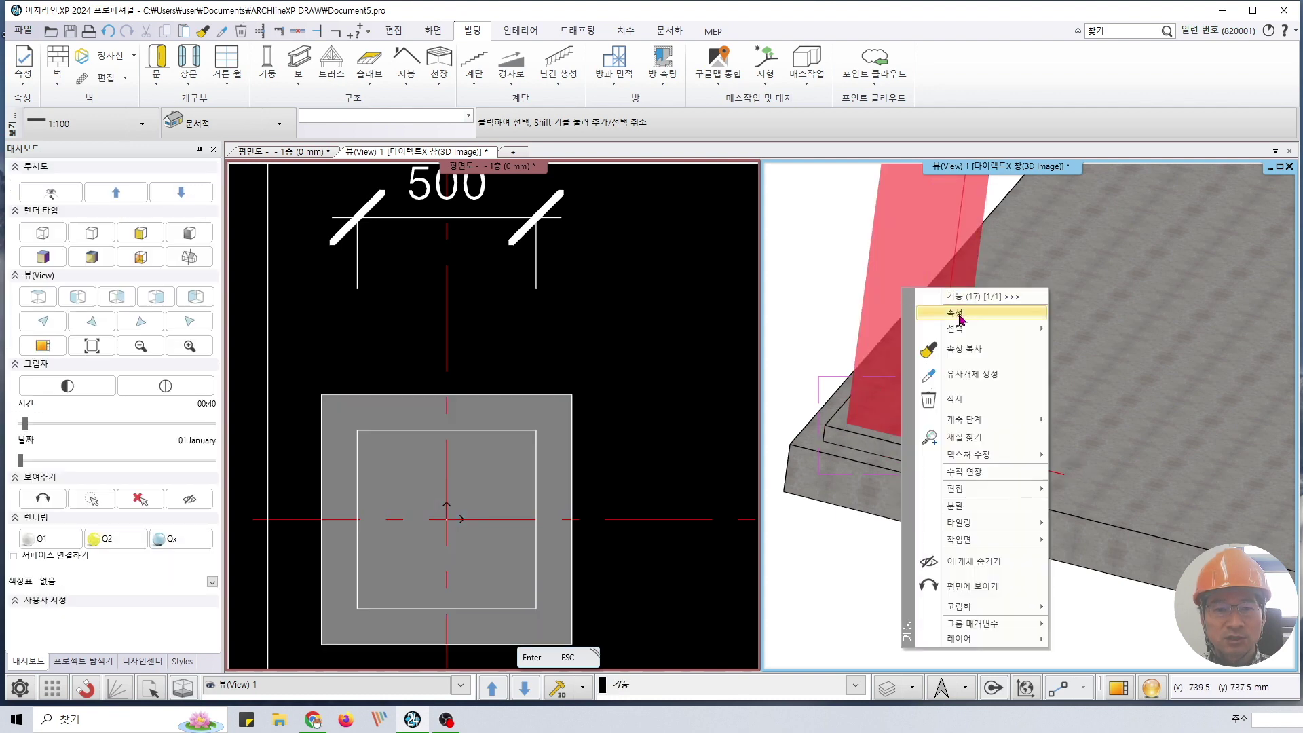
{"action": "left_click", "coordinate": [967, 317]}
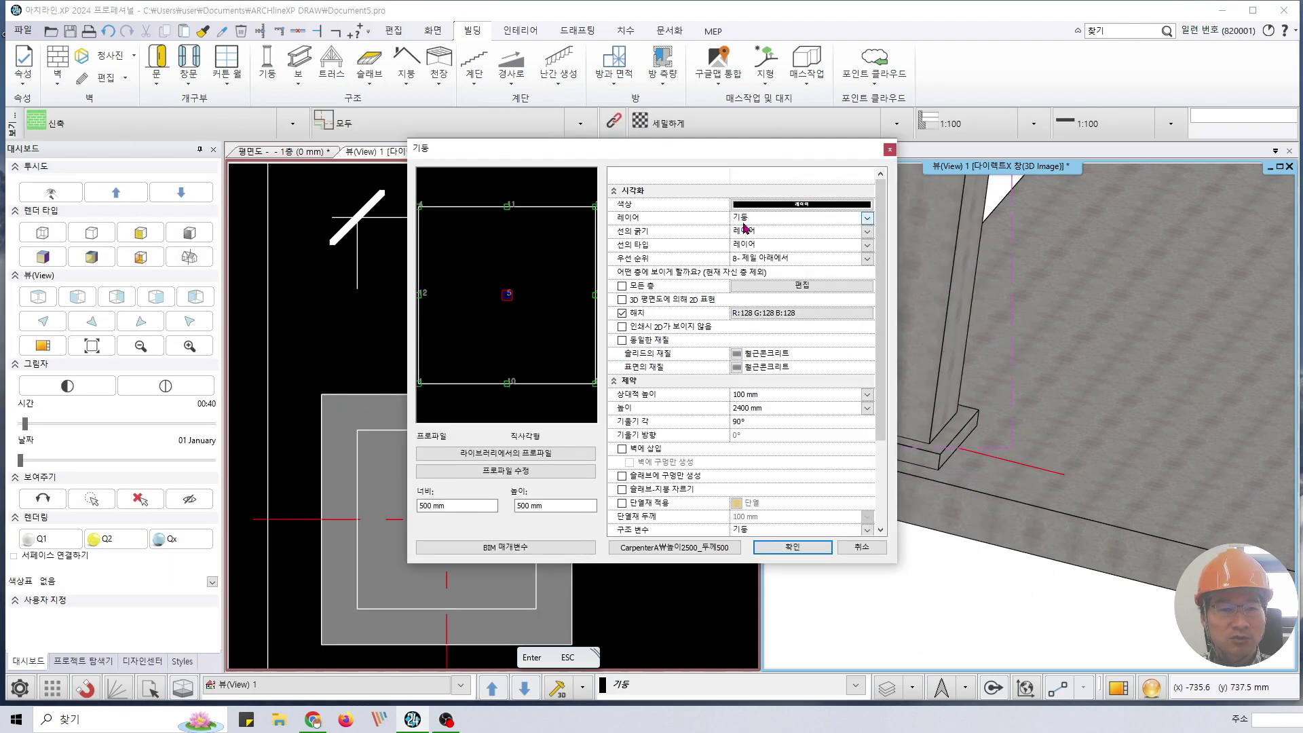
{"action": "left_click", "coordinate": [850, 549]}
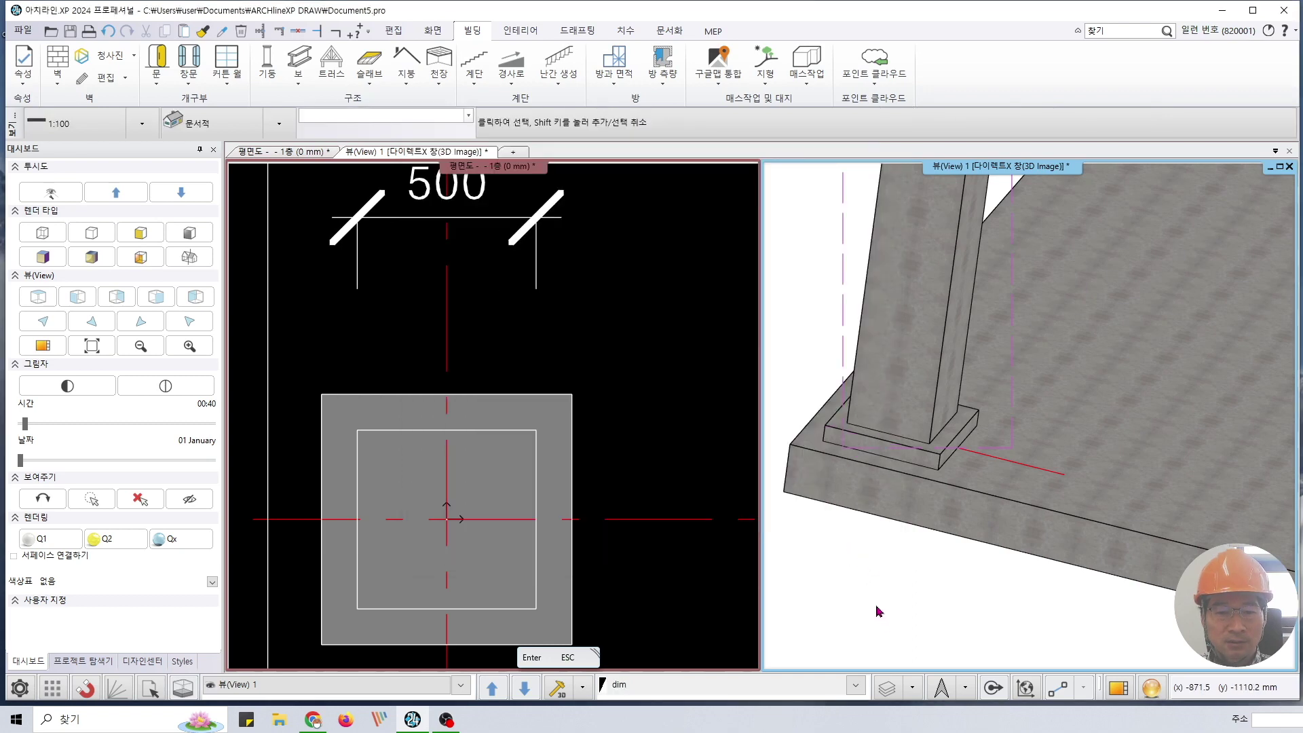
- Reopen the layer manager and review only the used layers with their colors, then close it
{"action": "left_click", "coordinate": [890, 687]}
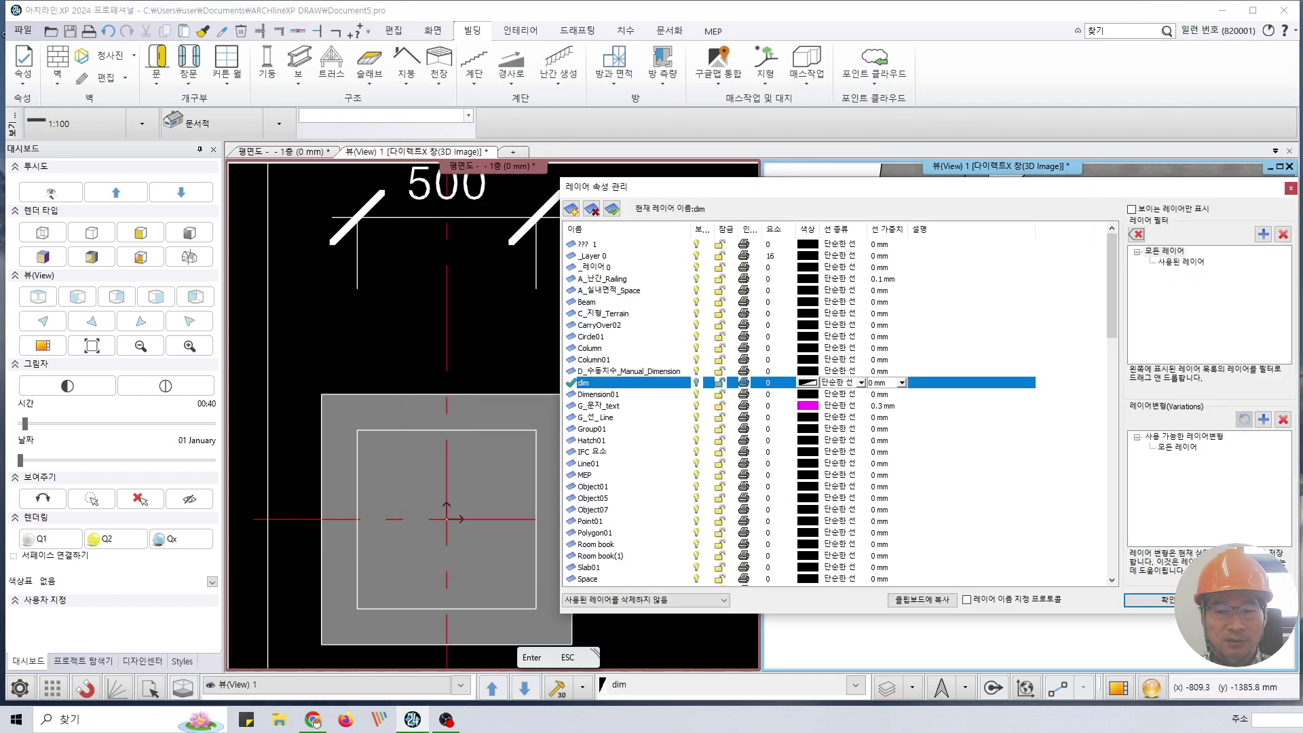
{"action": "key", "text": "Return"}
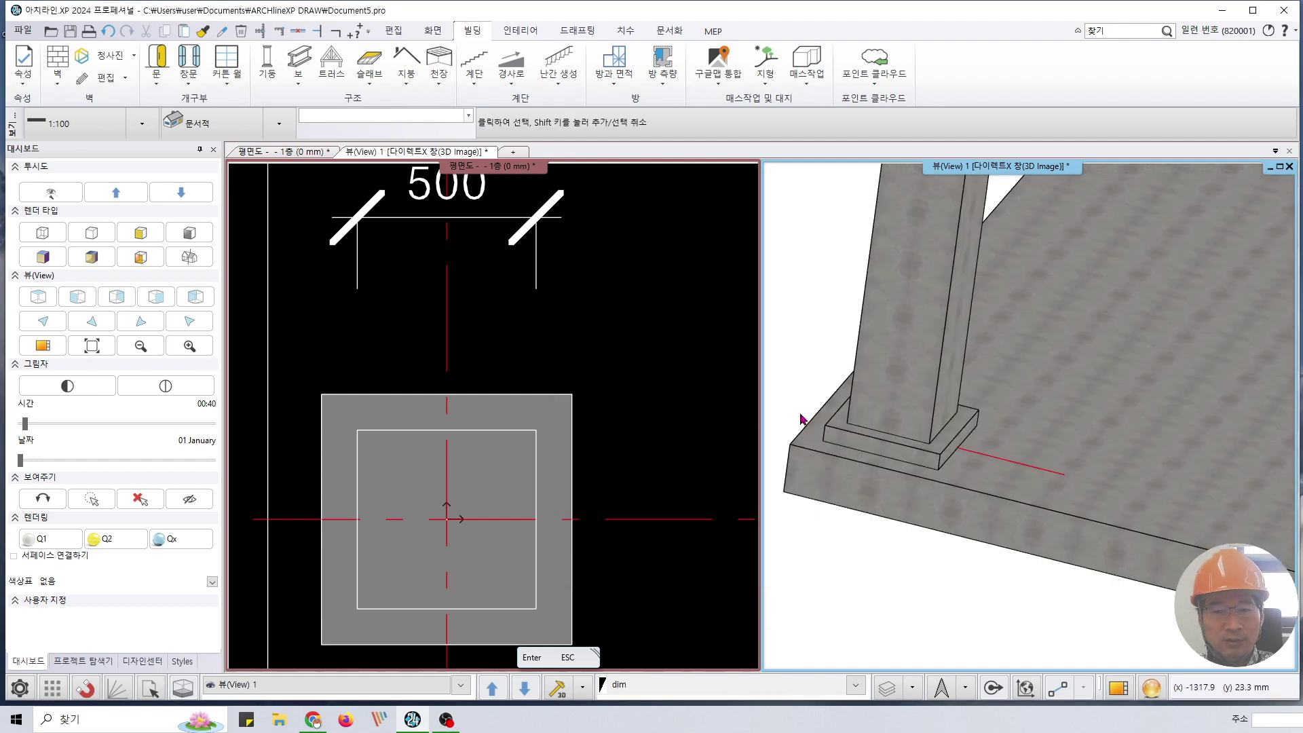
{"action": "left_click", "coordinate": [887, 687]}
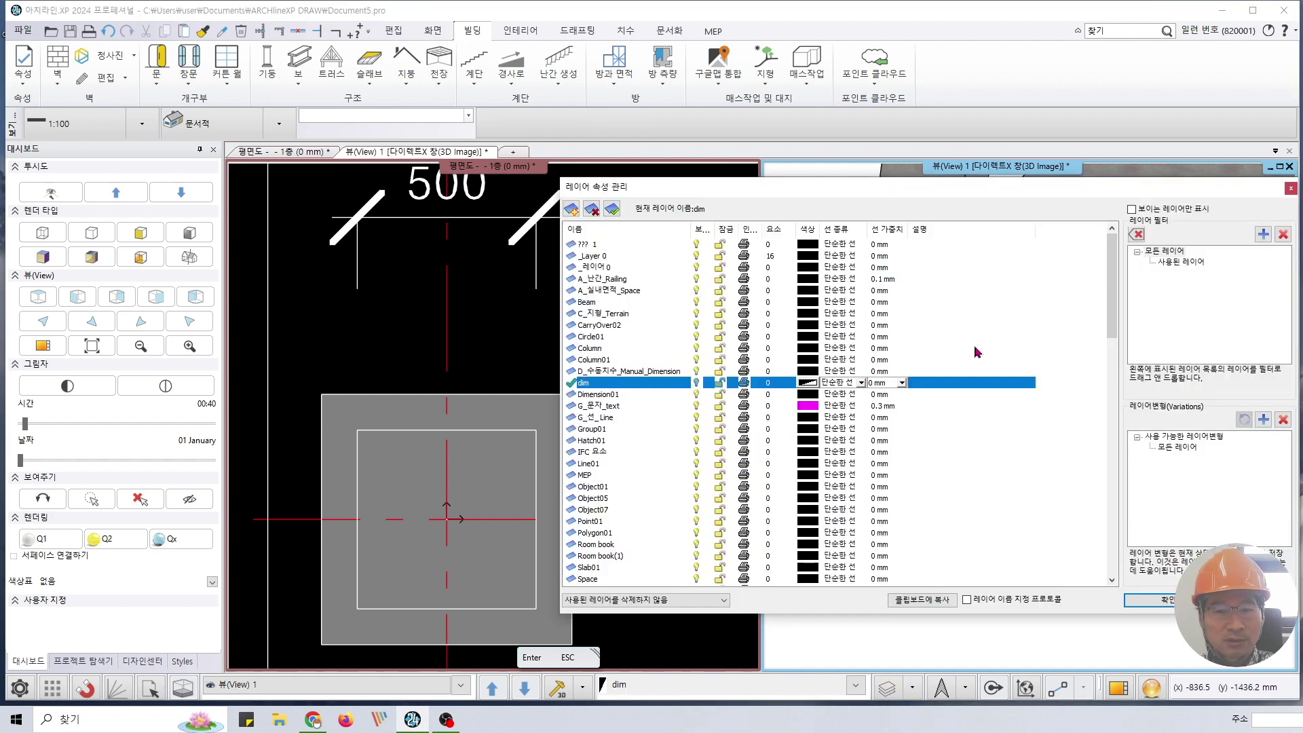
{"action": "left_click", "coordinate": [1174, 263]}
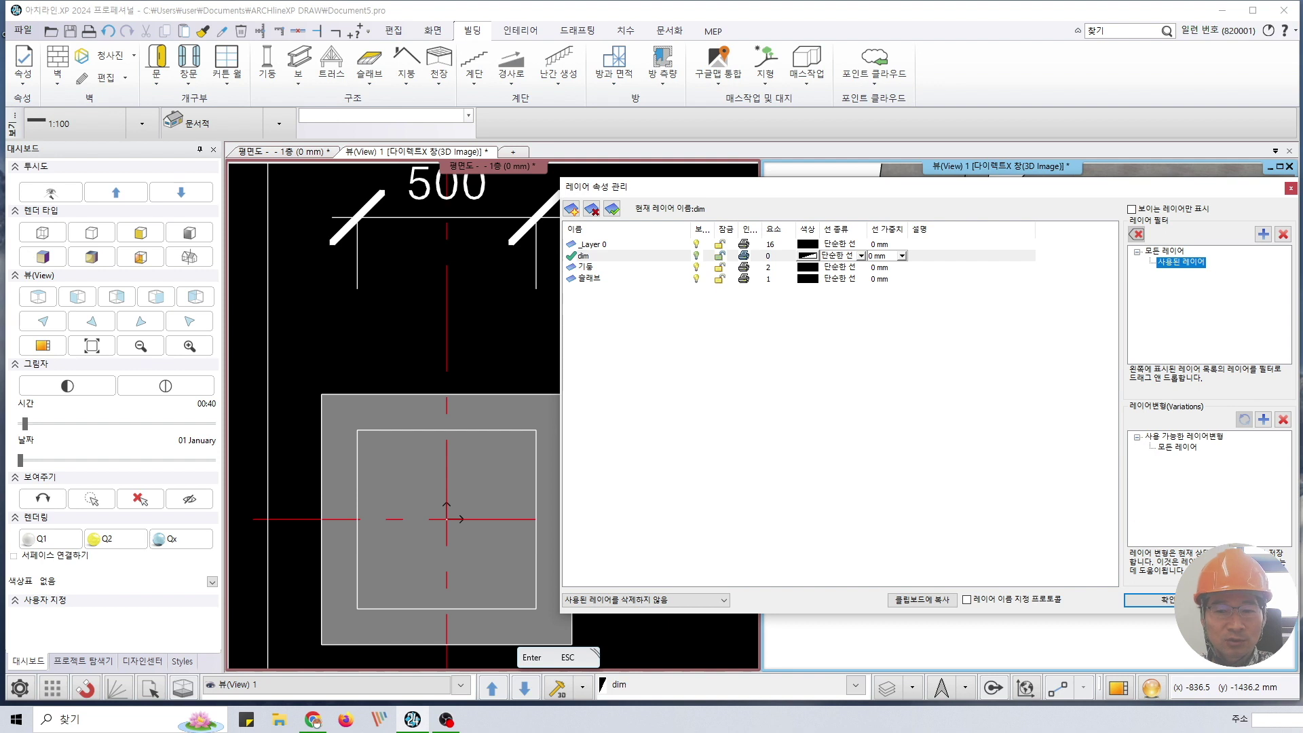
{"action": "left_click", "coordinate": [1185, 600]}
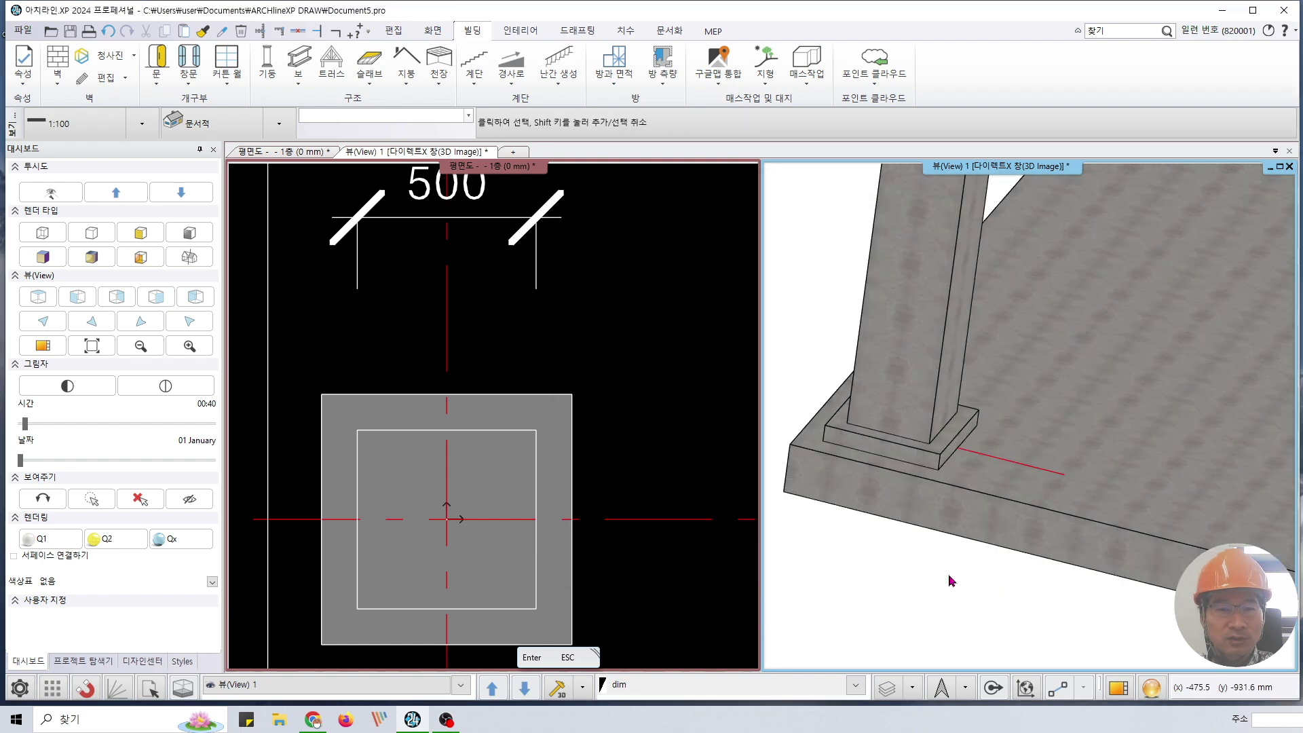
- Inspect the tall column and its base in plan and 3D, selecting both together, and clear the selection
{"action": "left_click", "coordinate": [939, 582]}
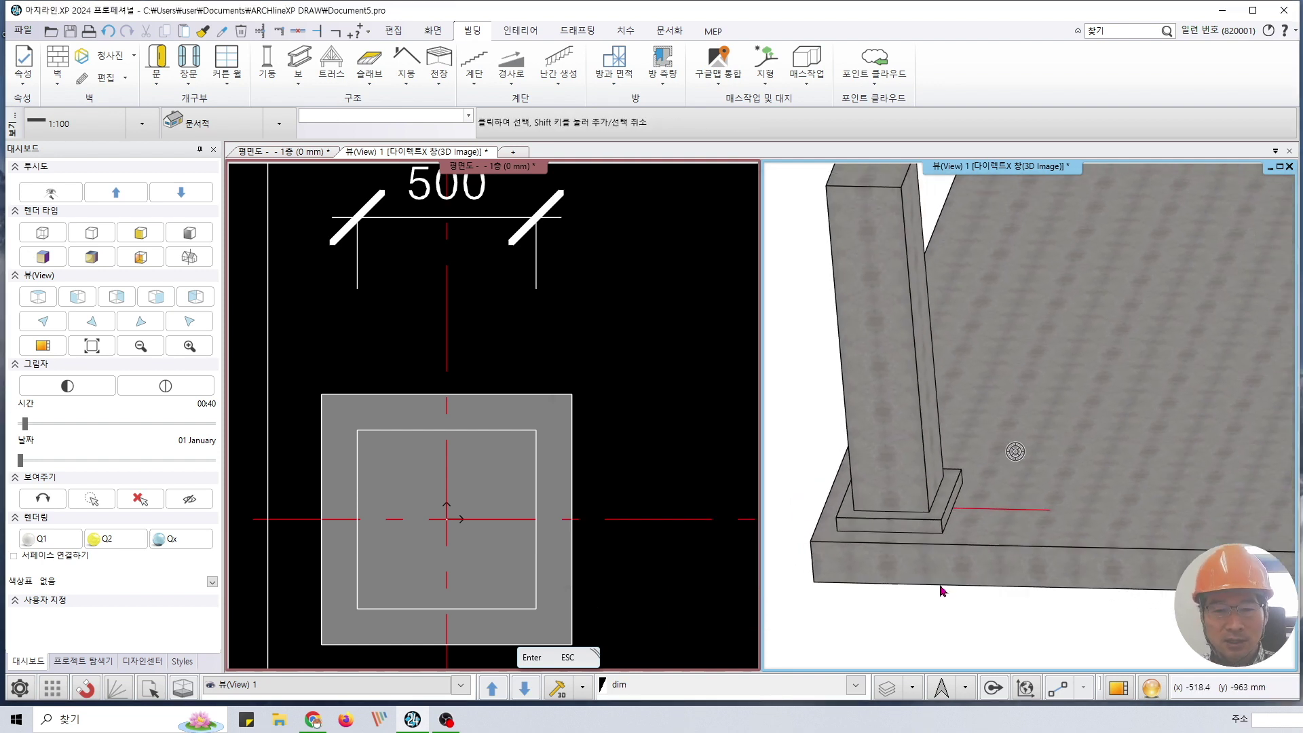
{"action": "middle_click_drag", "start_coordinate": [940, 586], "coordinate": [950, 599]}
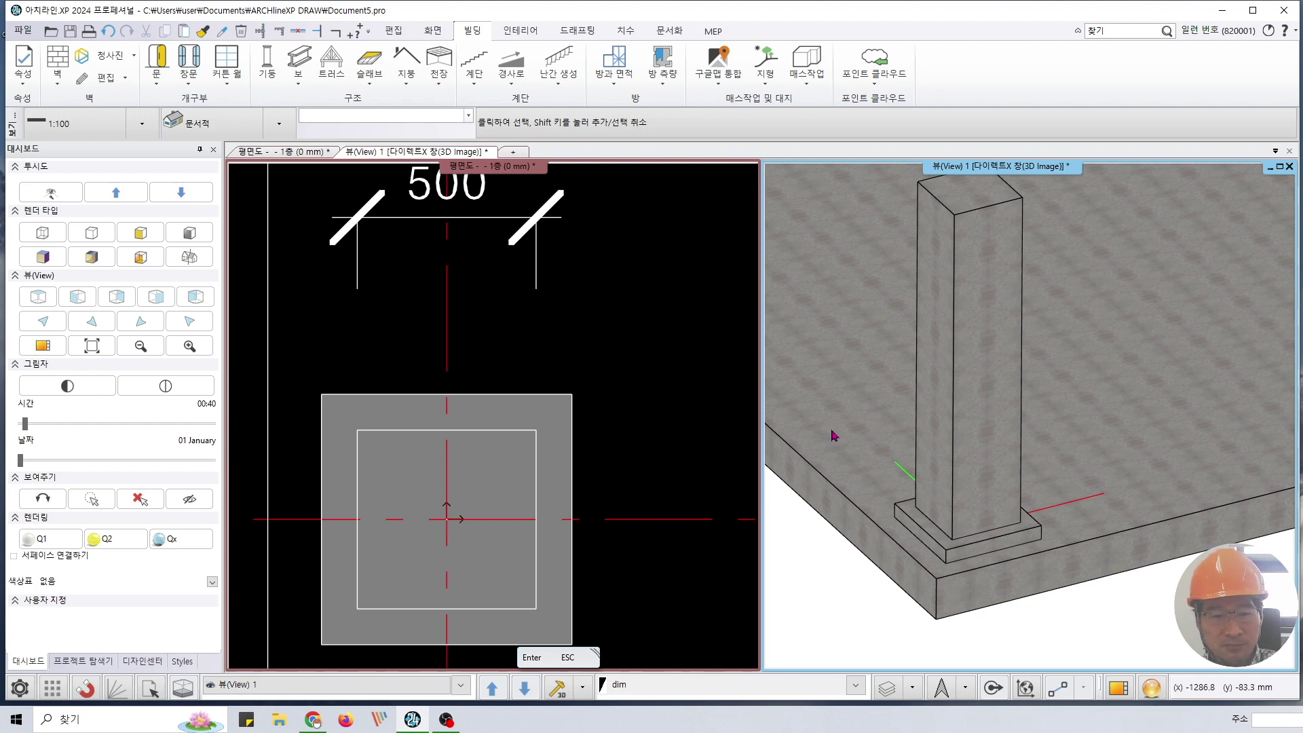
{"action": "scroll", "coordinate": [569, 416], "scroll_direction": "down", "scroll_amount": 2}
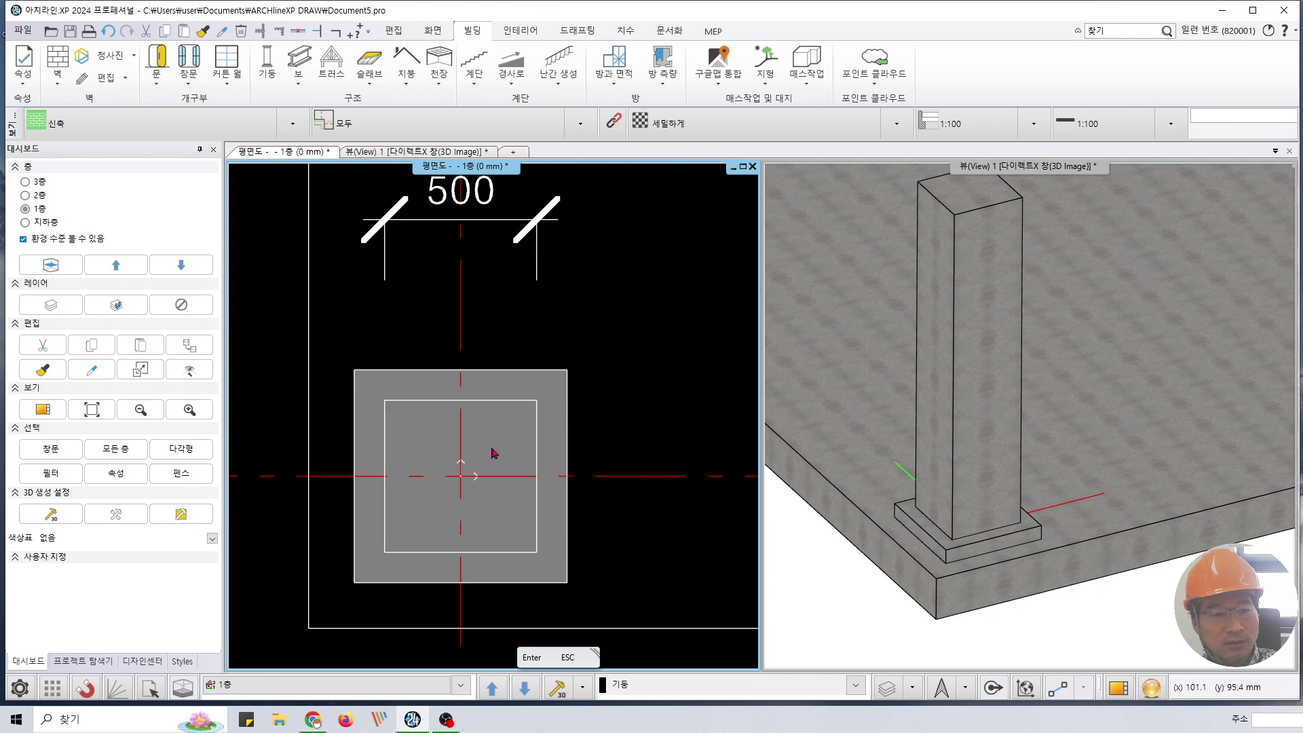
{"action": "scroll", "coordinate": [503, 431], "scroll_direction": "down", "scroll_amount": 1}
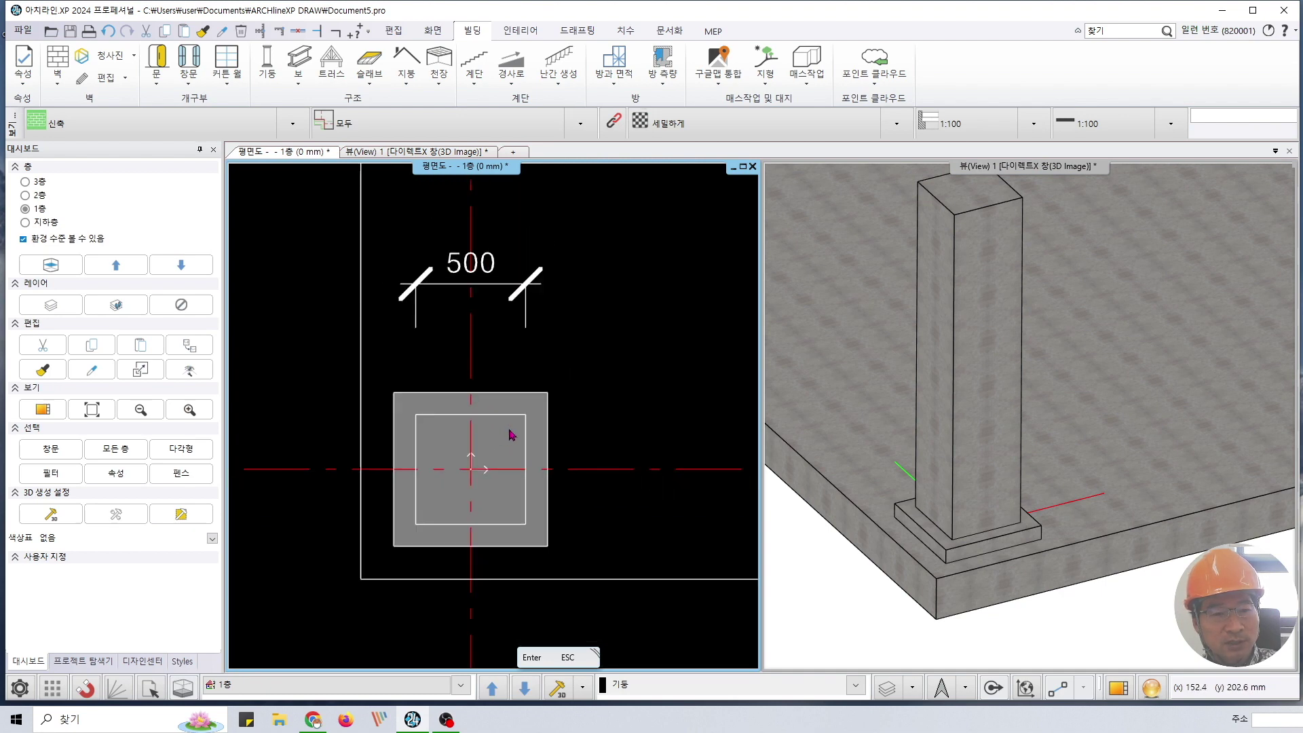
{"action": "left_click", "coordinate": [500, 405]}
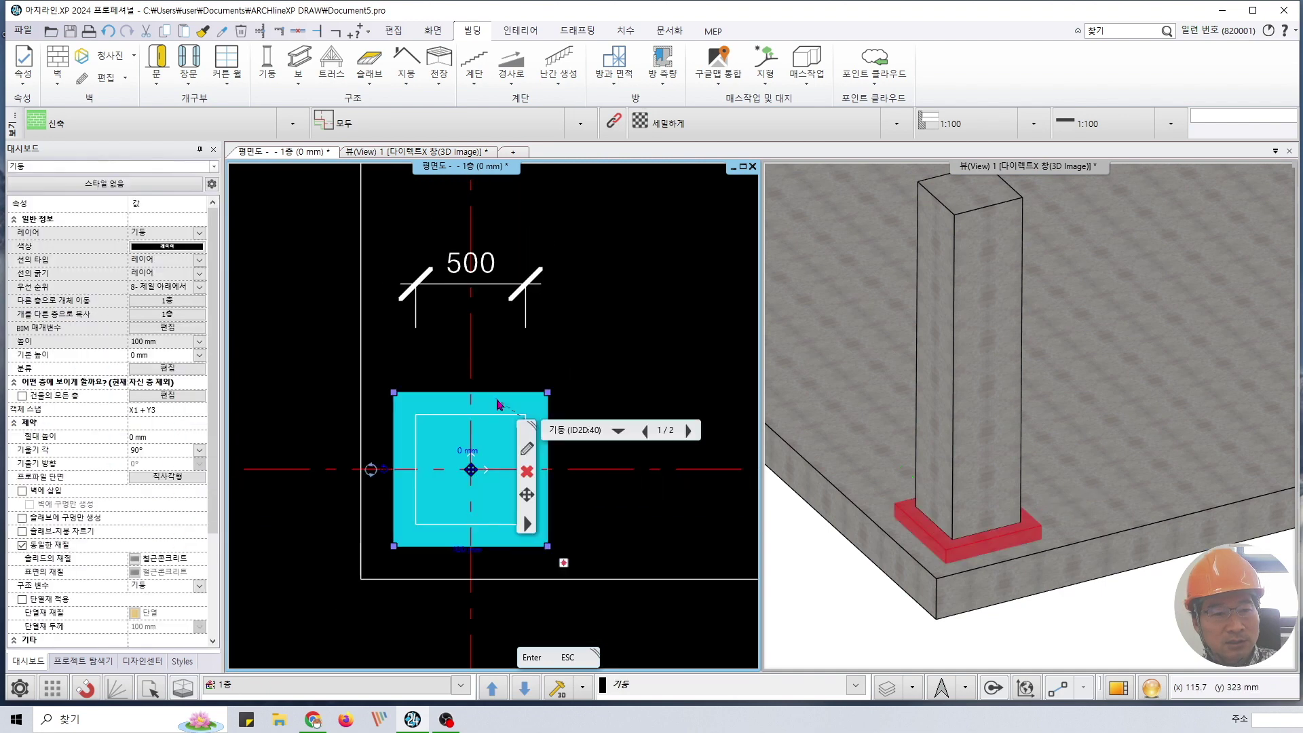
{"action": "left_click", "coordinate": [971, 480]}
{"action": "left_click", "coordinate": [973, 470]}
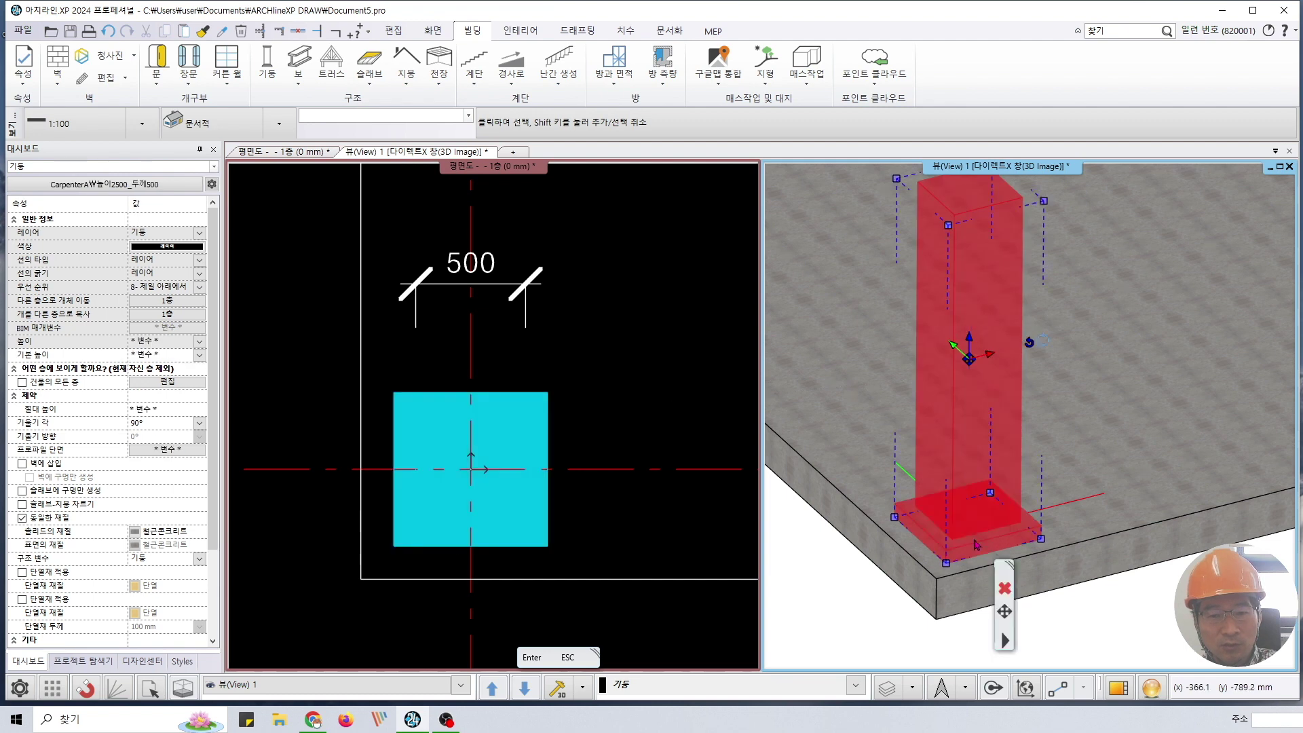
{"action": "scroll", "coordinate": [976, 543], "scroll_direction": "down", "scroll_amount": 3}
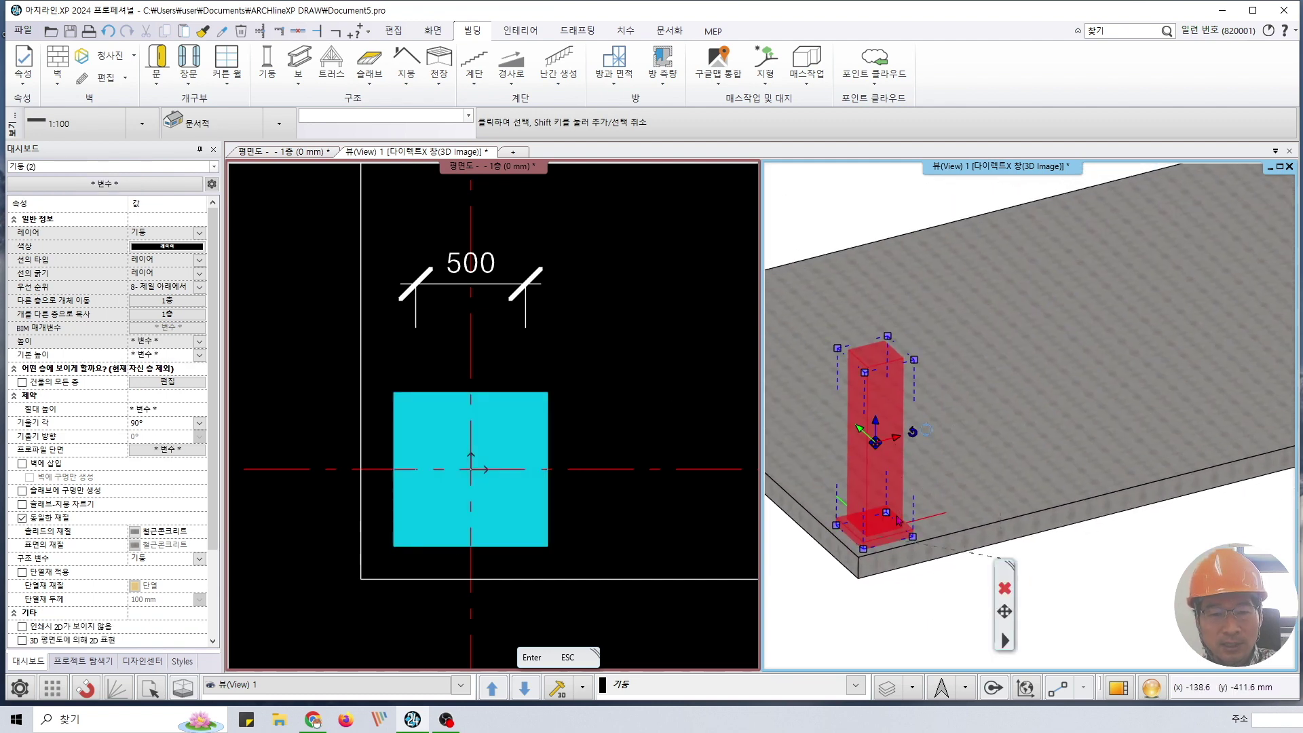
{"action": "left_click", "coordinate": [848, 217]}
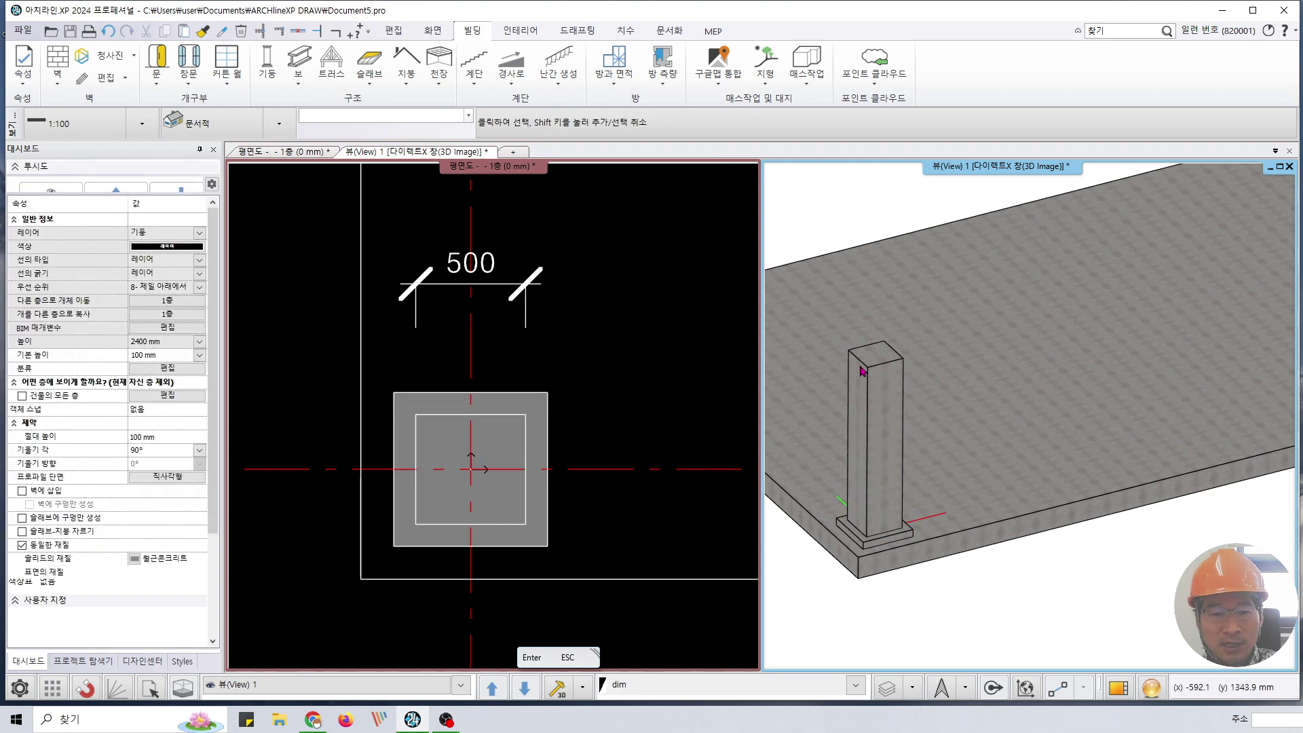
- Delete the 100 mm high base from under the tall column, keeping the column and the slab
{"action": "left_click", "coordinate": [876, 518]}
{"action": "left_click", "coordinate": [876, 548]}
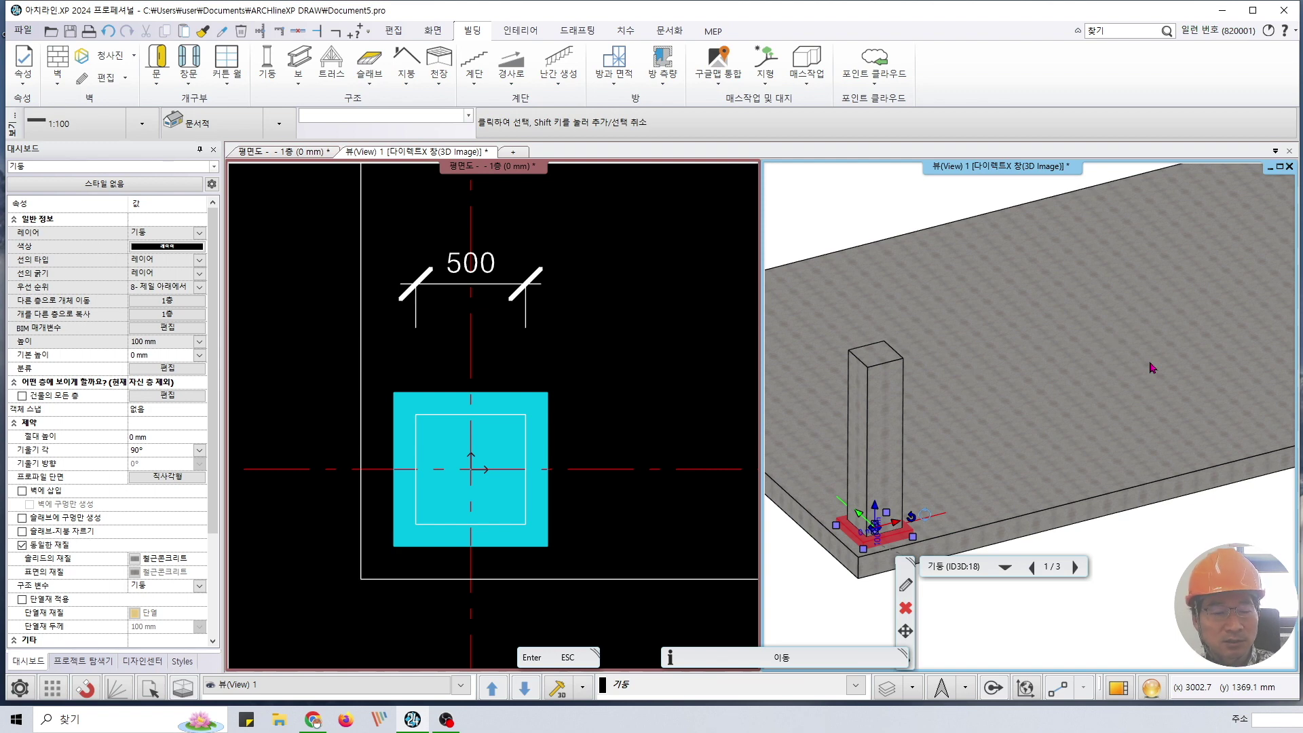
{"action": "left_click", "coordinate": [1179, 300]}
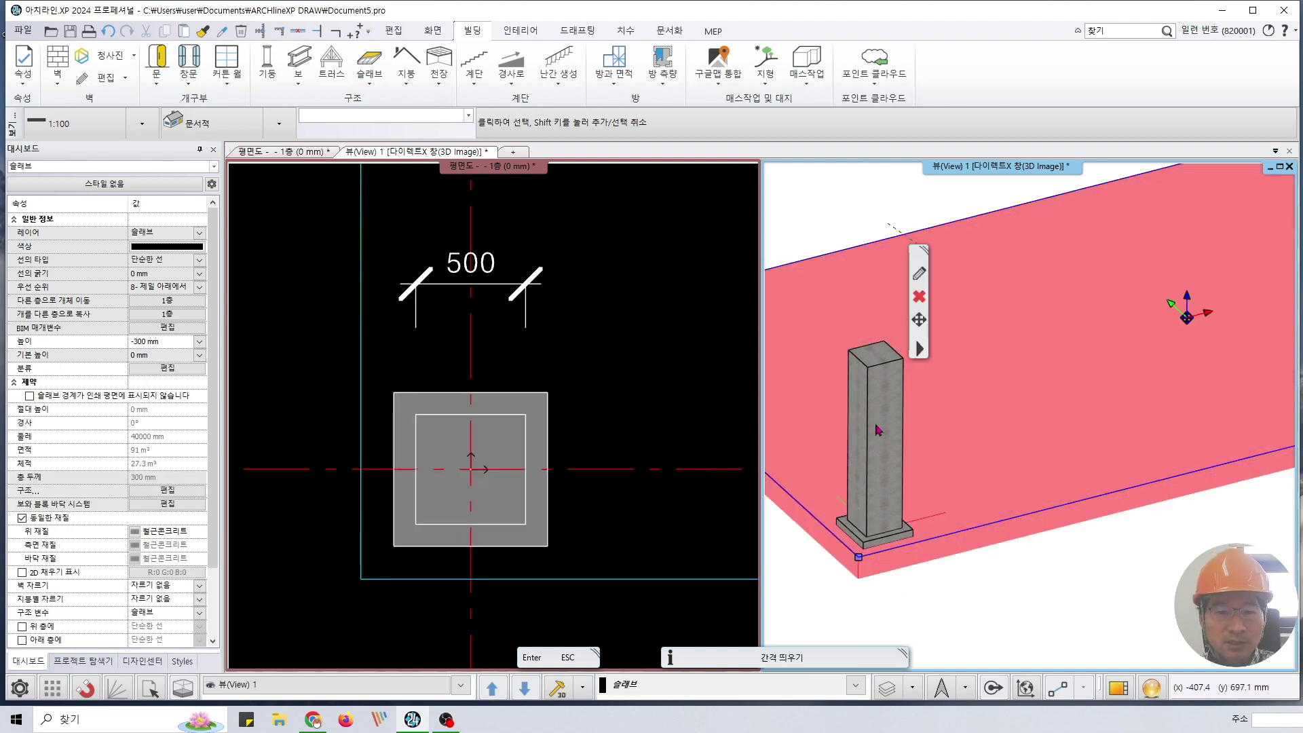
{"action": "left_click", "coordinate": [840, 223]}
{"action": "key", "text": "Escape"}
{"action": "left_click", "coordinate": [882, 533]}
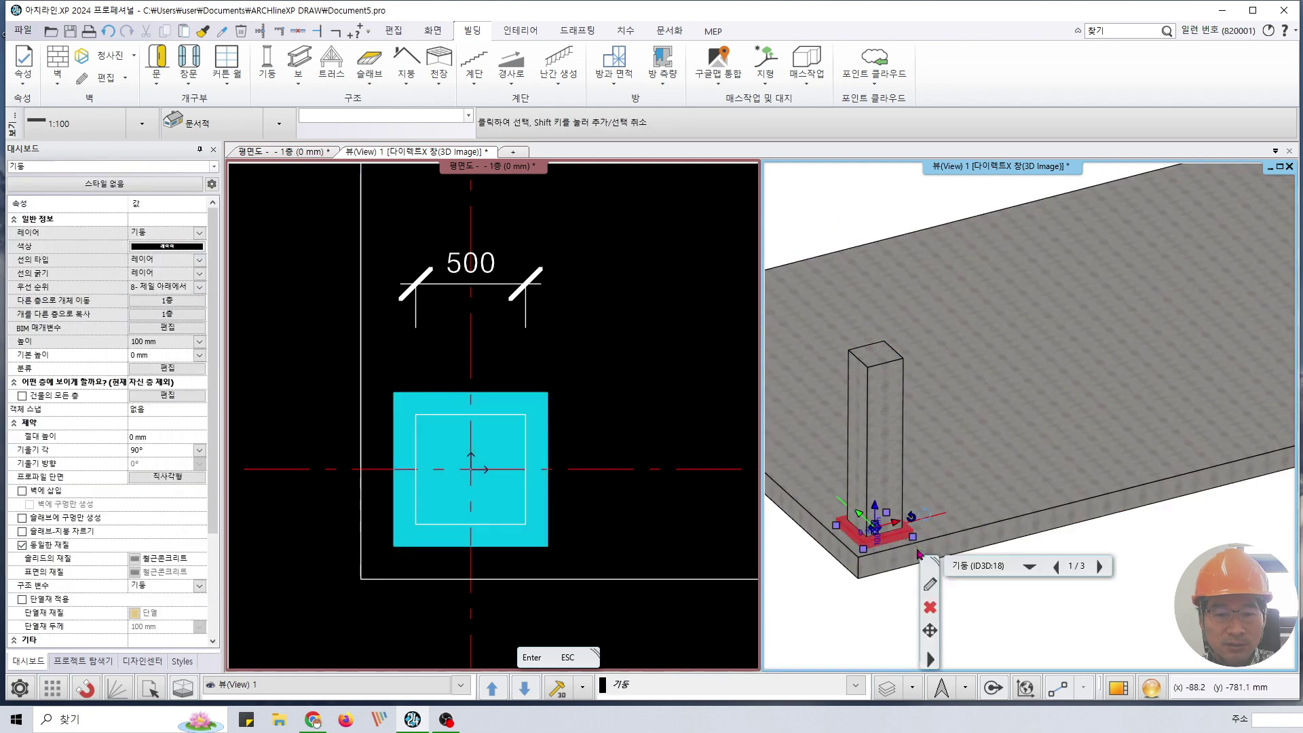
{"action": "left_click", "coordinate": [931, 608]}
- Review the remaining column's properties down to its start and end settings, leaving them unchanged
{"action": "left_click", "coordinate": [884, 419]}
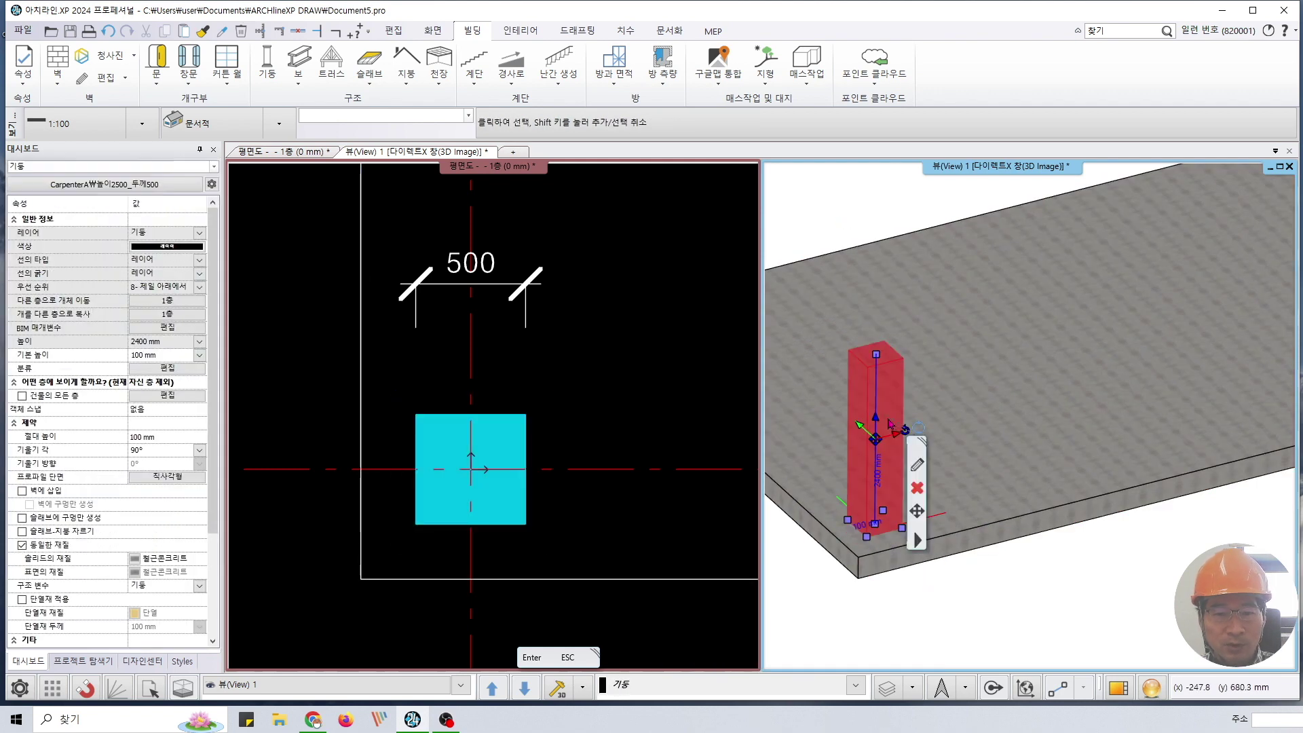
{"action": "scroll", "coordinate": [894, 380], "scroll_direction": "up", "scroll_amount": 4}
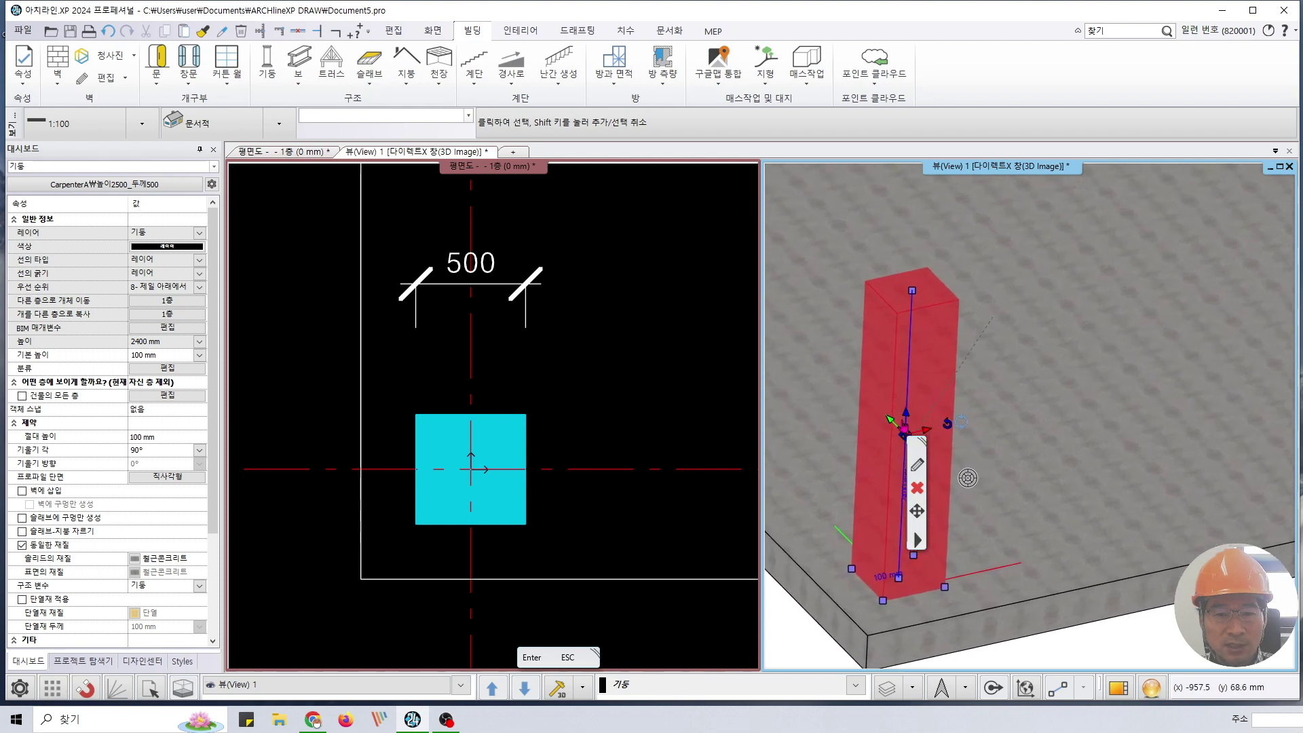
{"action": "middle_click_drag", "start_coordinate": [902, 359], "coordinate": [901, 309]}
{"action": "right_click", "coordinate": [901, 293]}
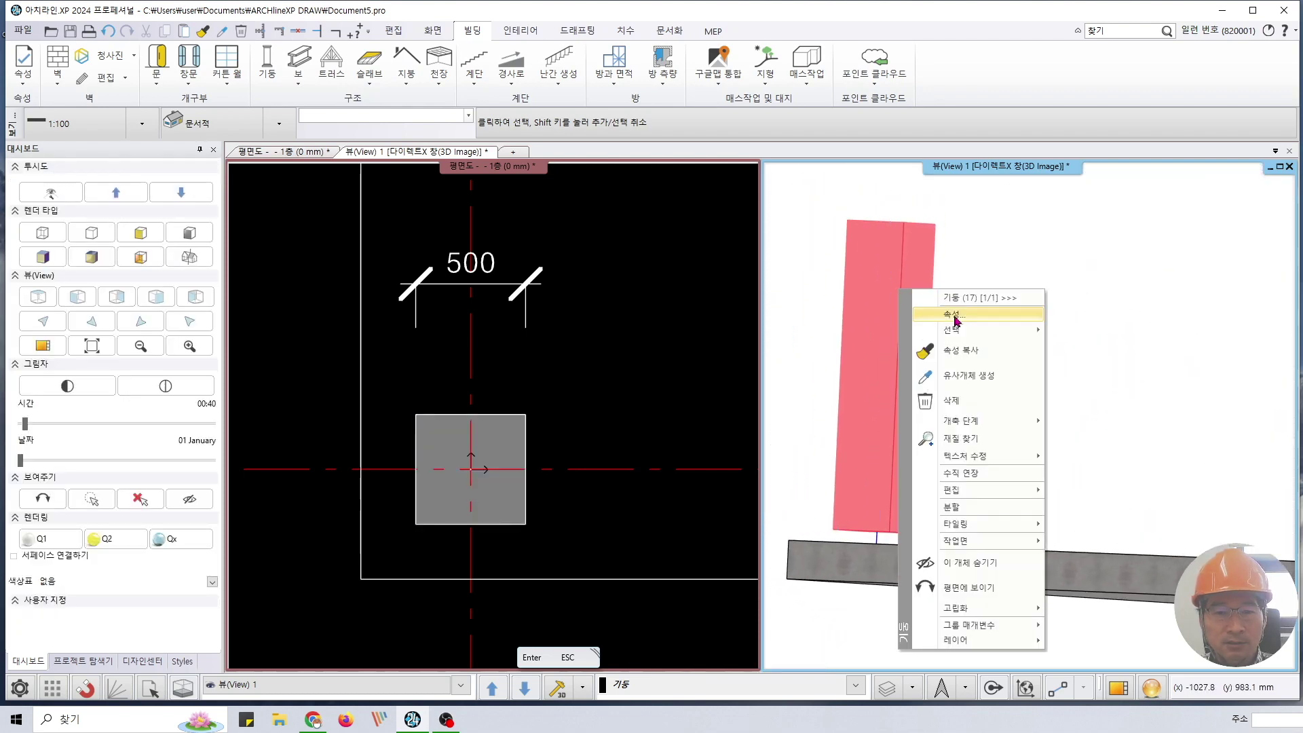
{"action": "left_click", "coordinate": [959, 321]}
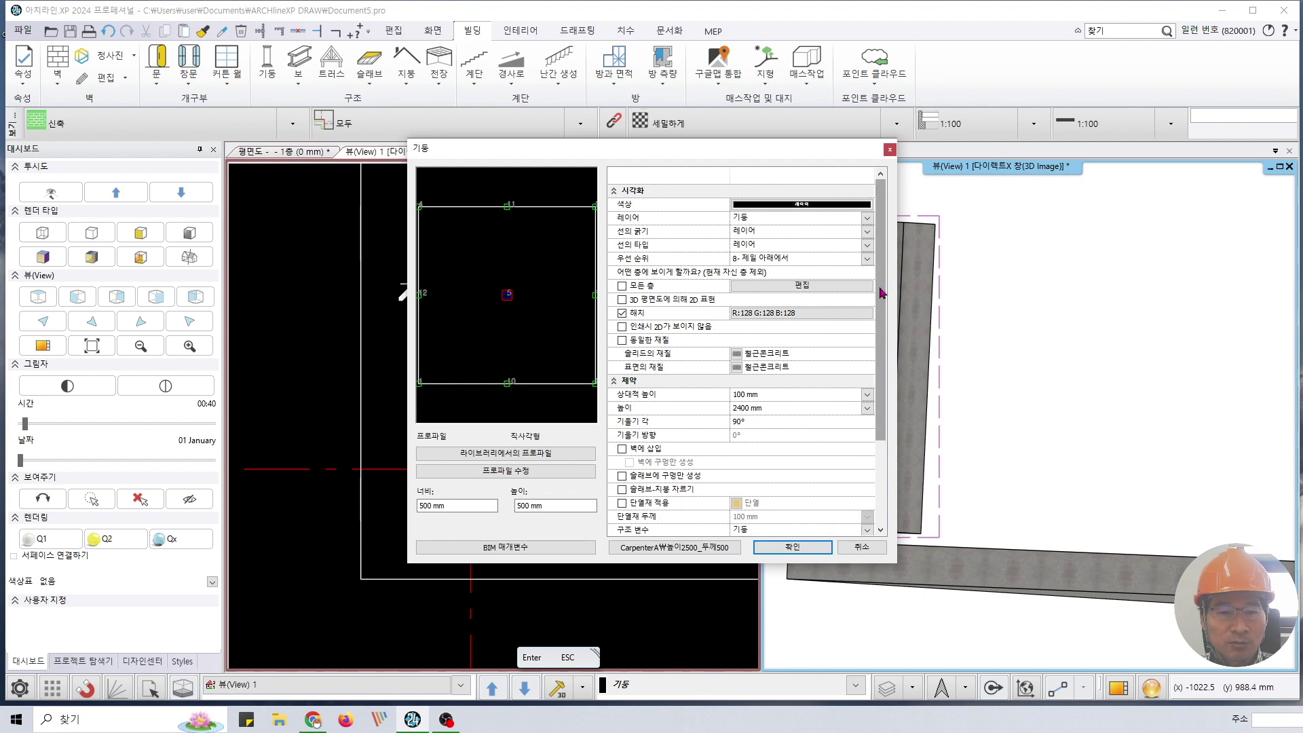
{"action": "scroll", "coordinate": [875, 298], "scroll_direction": "down", "scroll_amount": 3}
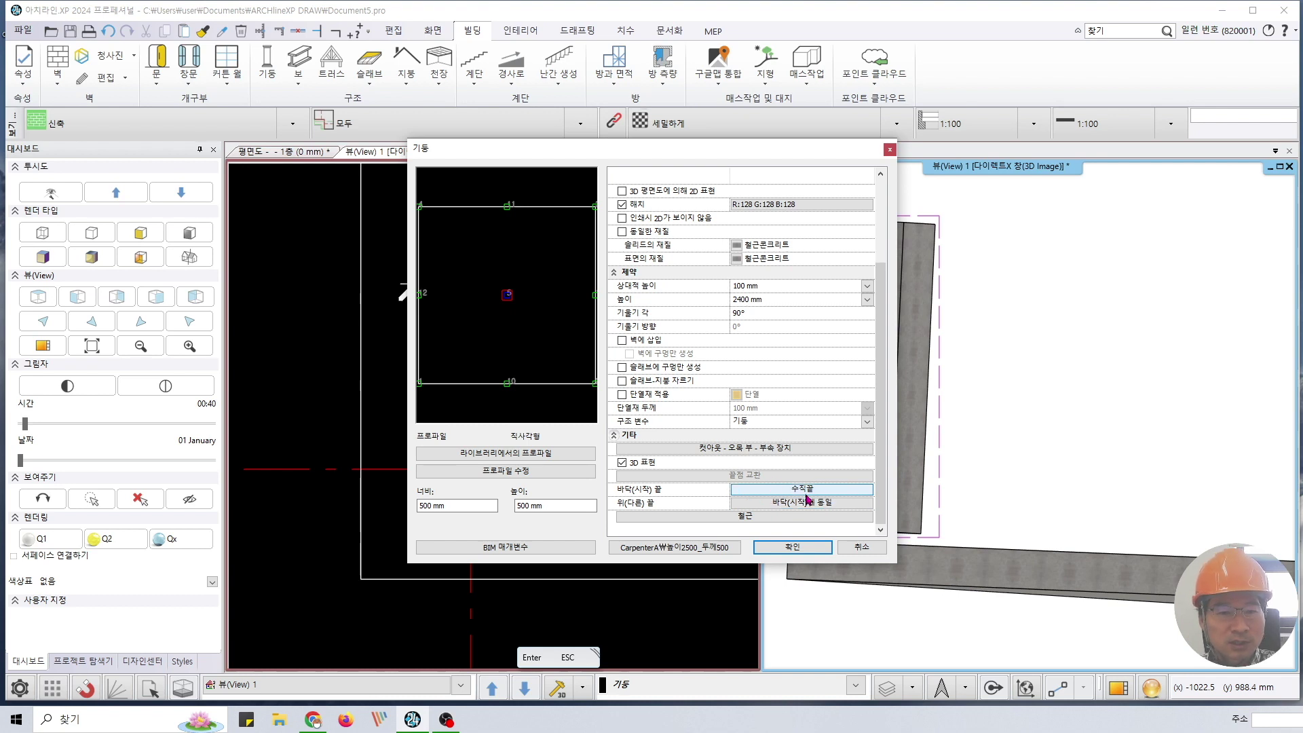
{"action": "left_click", "coordinate": [792, 547]}
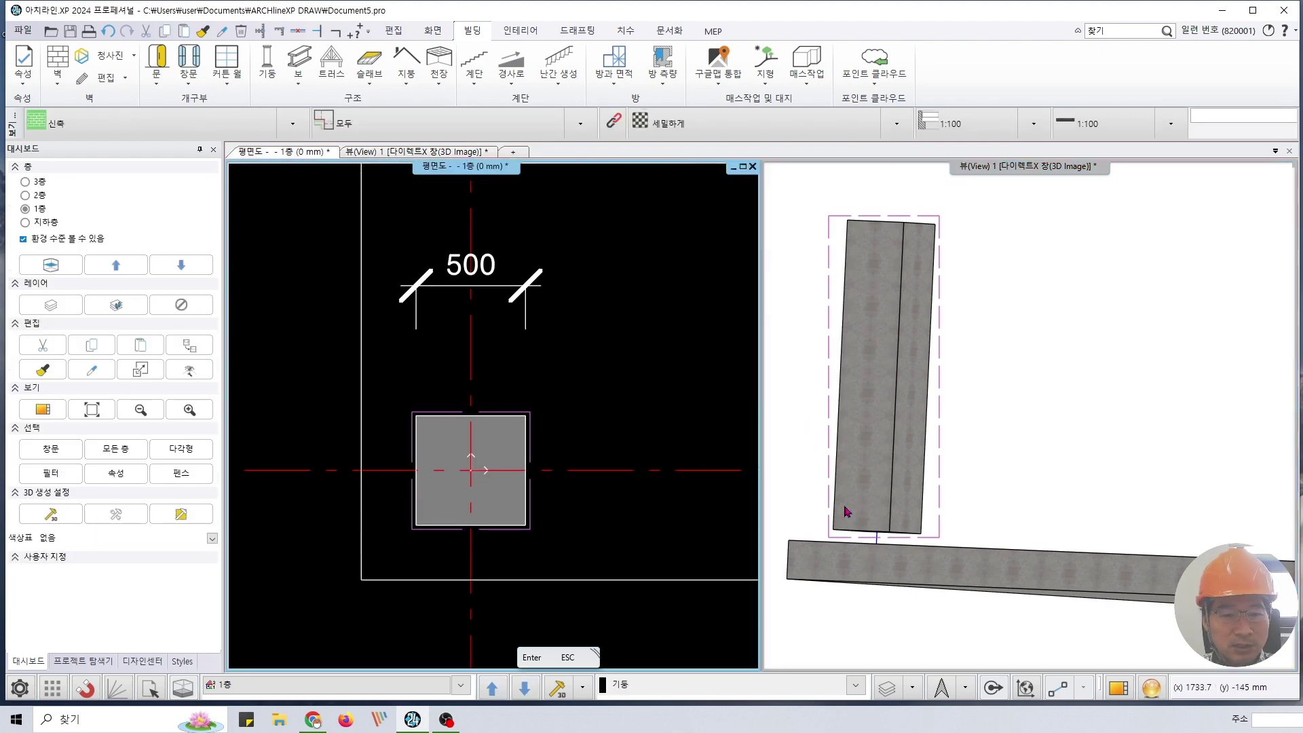
- Replace the column's profile with the library's 서클 circle at 300 mm width and height, using its center as reference point
{"action": "left_click", "coordinate": [894, 319]}
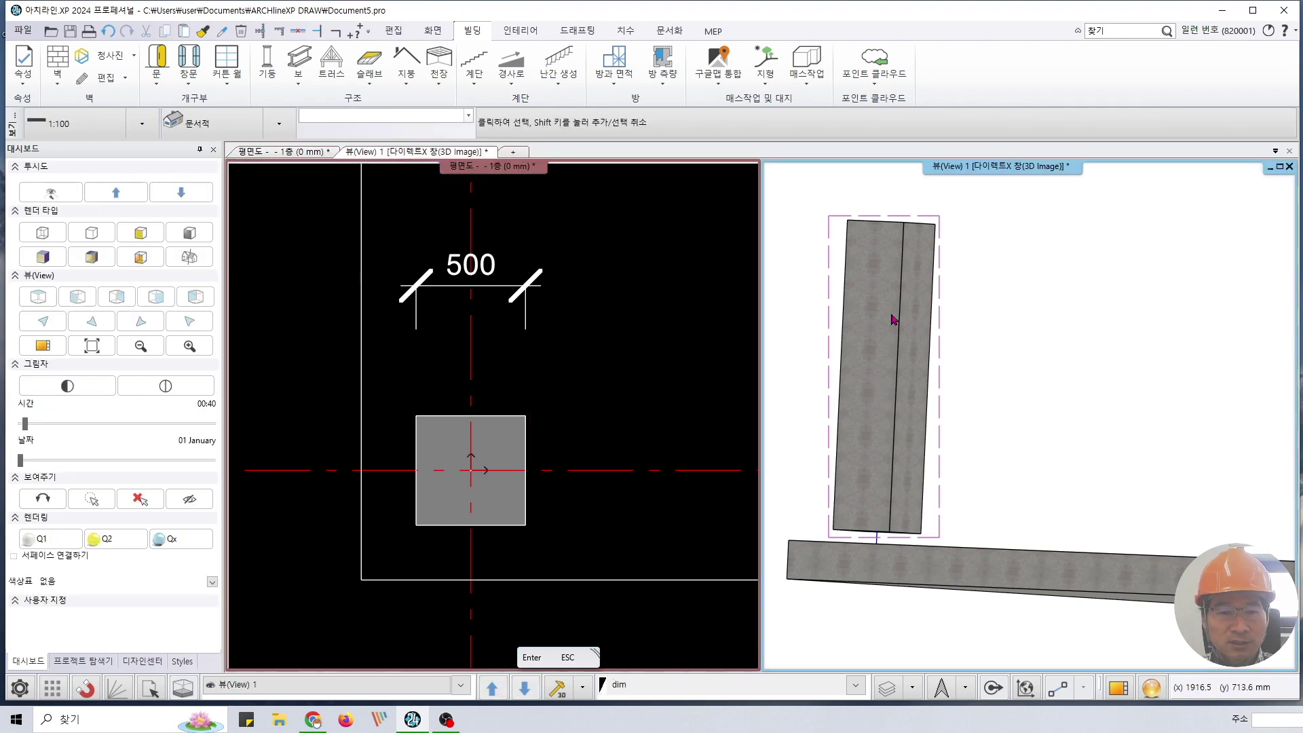
{"action": "right_click", "coordinate": [893, 319]}
{"action": "left_click", "coordinate": [954, 343]}
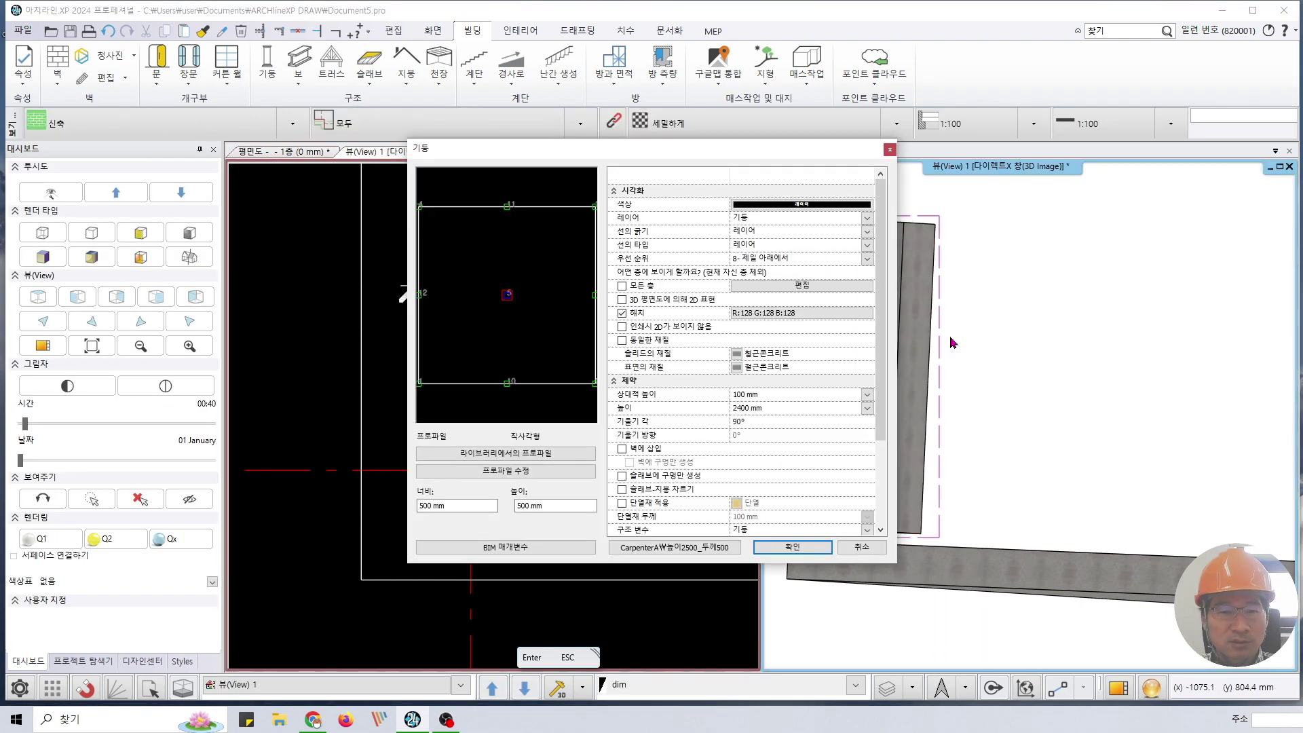
{"action": "left_click", "coordinate": [541, 456]}
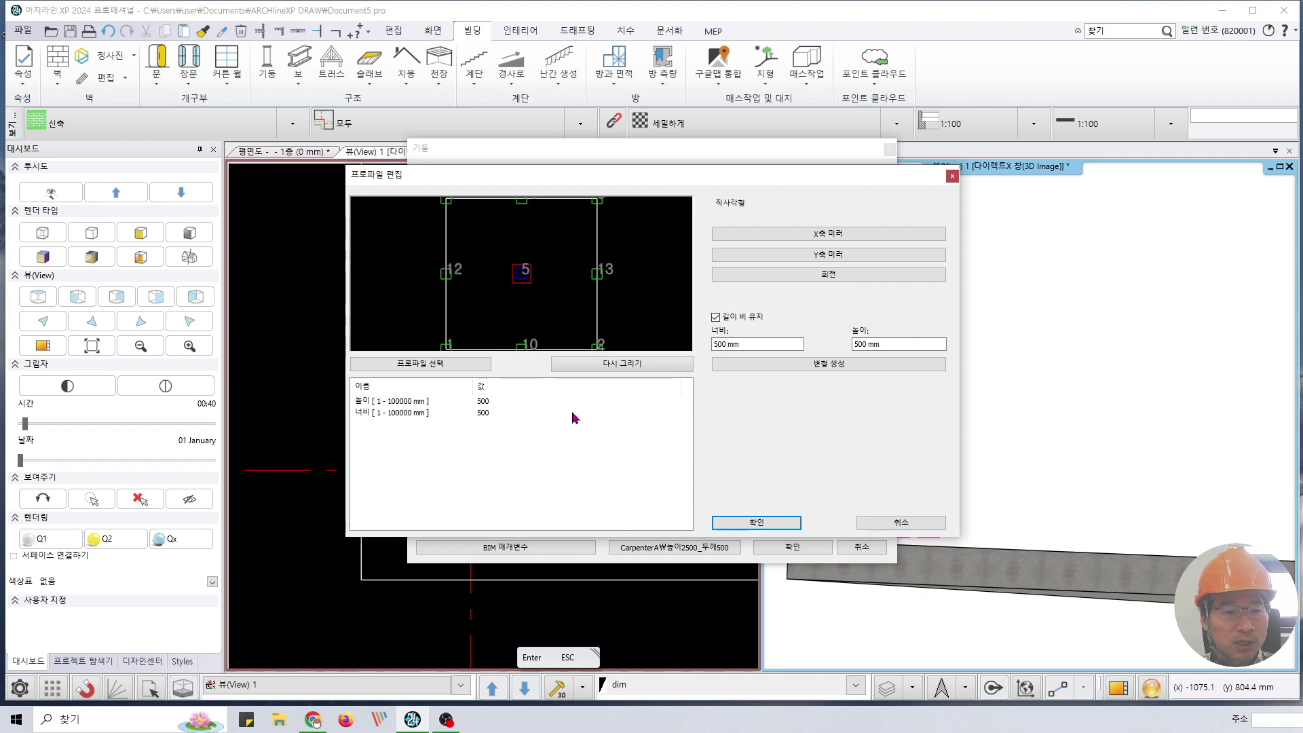
{"action": "left_click", "coordinate": [435, 363]}
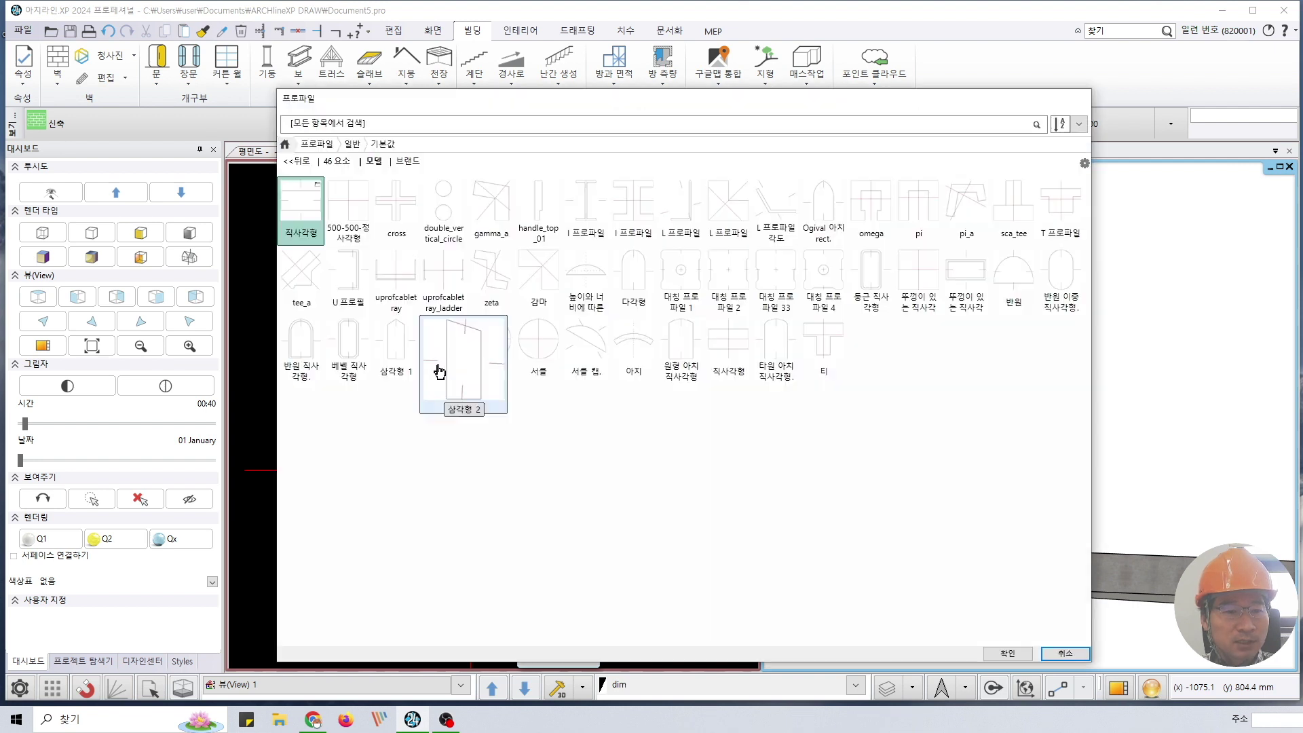
{"action": "left_click", "coordinate": [555, 363]}
{"action": "left_click", "coordinate": [1008, 653]}
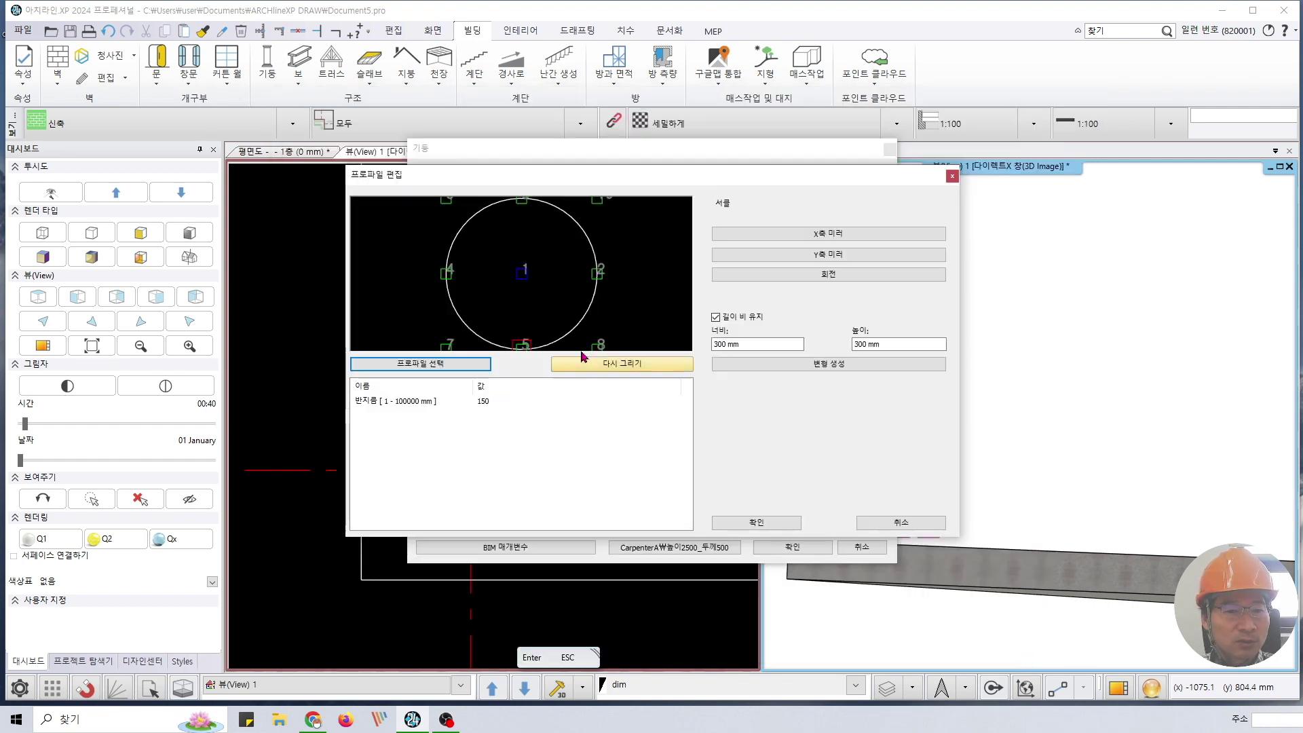
{"action": "left_click", "coordinate": [522, 273]}
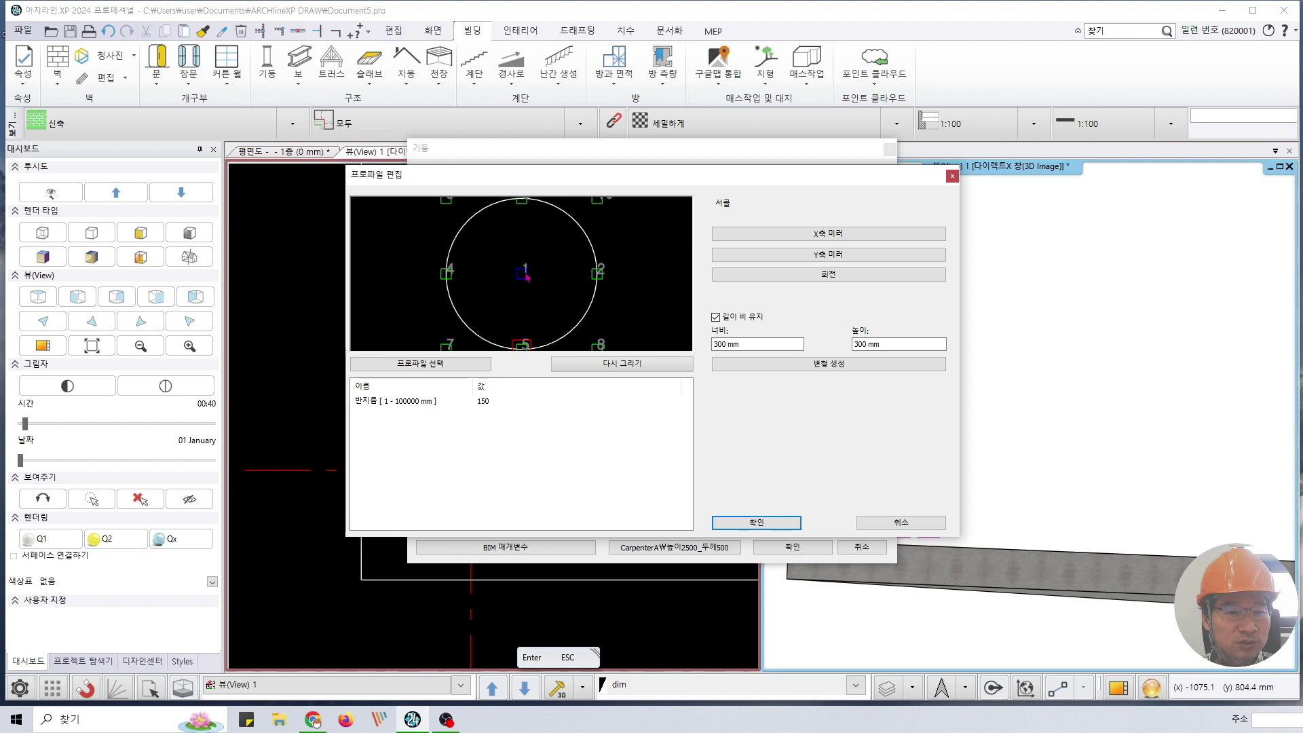
{"action": "left_click", "coordinate": [738, 344]}
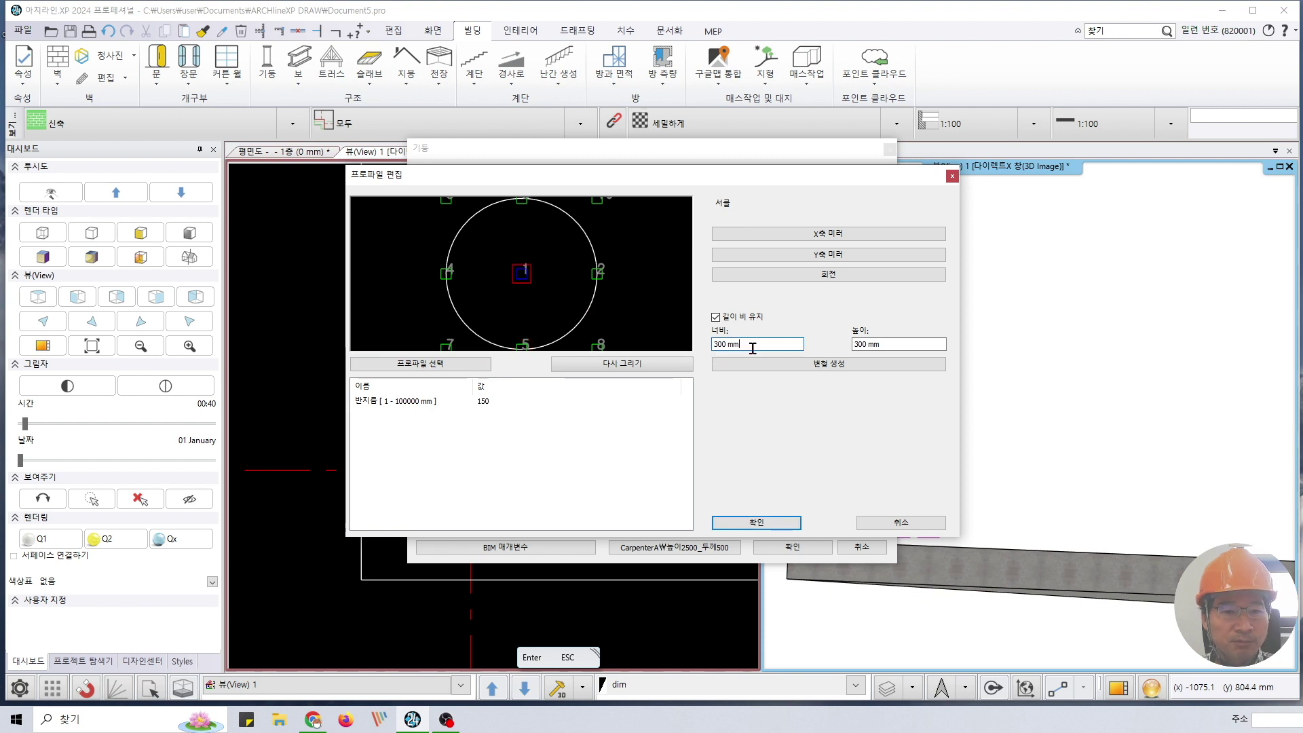
{"action": "left_click", "coordinate": [772, 524]}
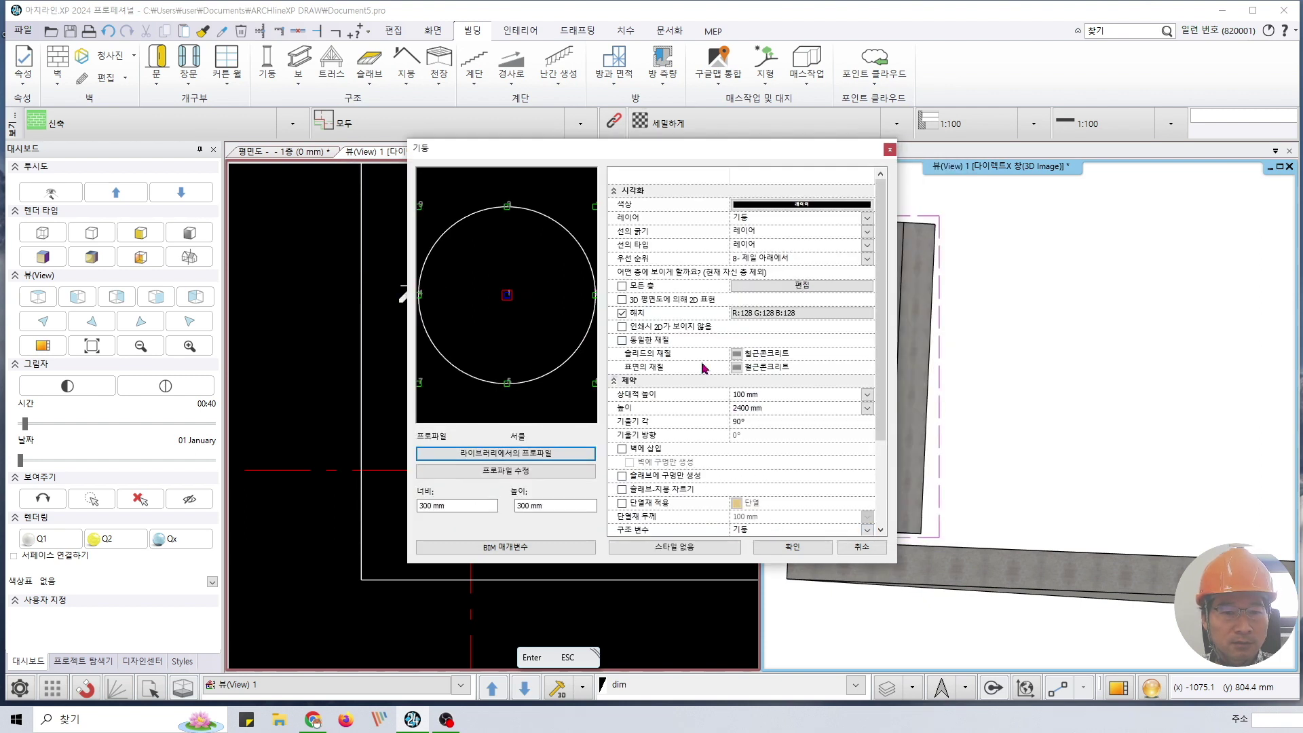
- Turn on 동일한 재질 (same material) for the column and apply the changed properties
{"action": "left_click", "coordinate": [639, 341]}
{"action": "scroll", "coordinate": [789, 436], "scroll_direction": "down", "scroll_amount": 2}
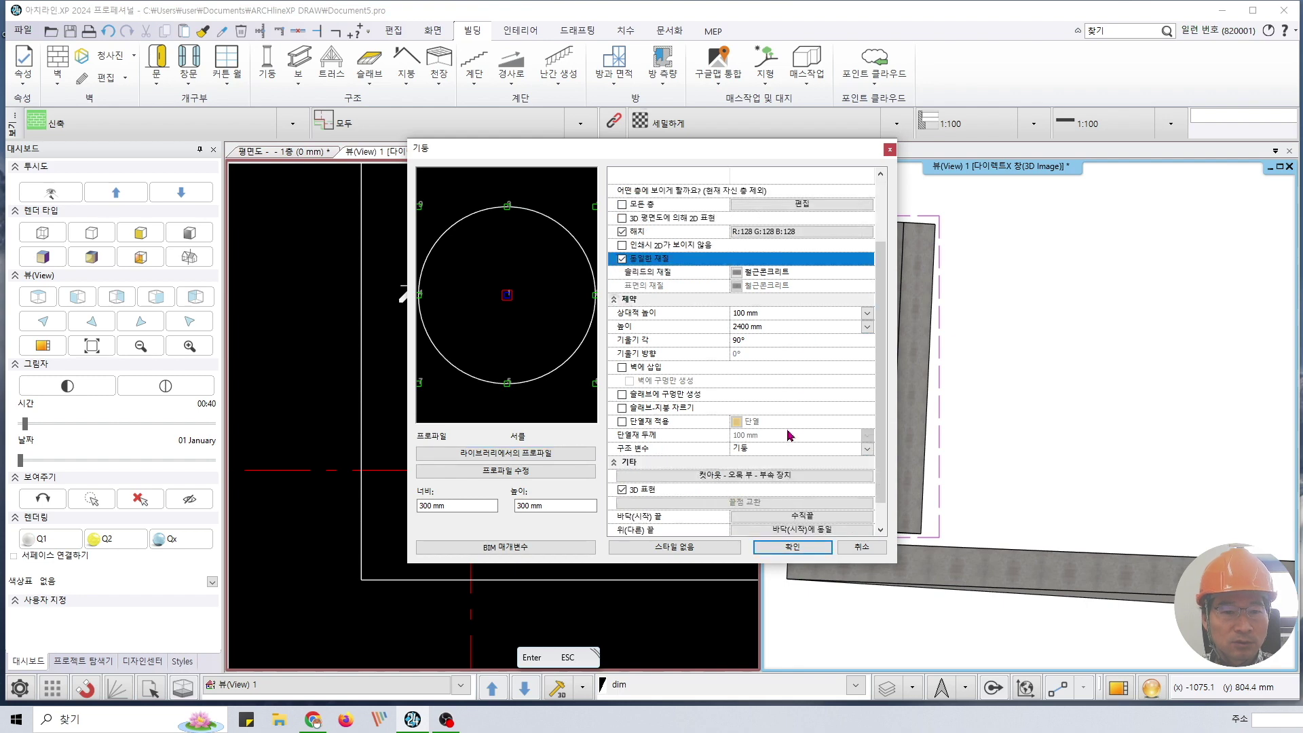
{"action": "scroll", "coordinate": [763, 359], "scroll_direction": "up", "scroll_amount": 1}
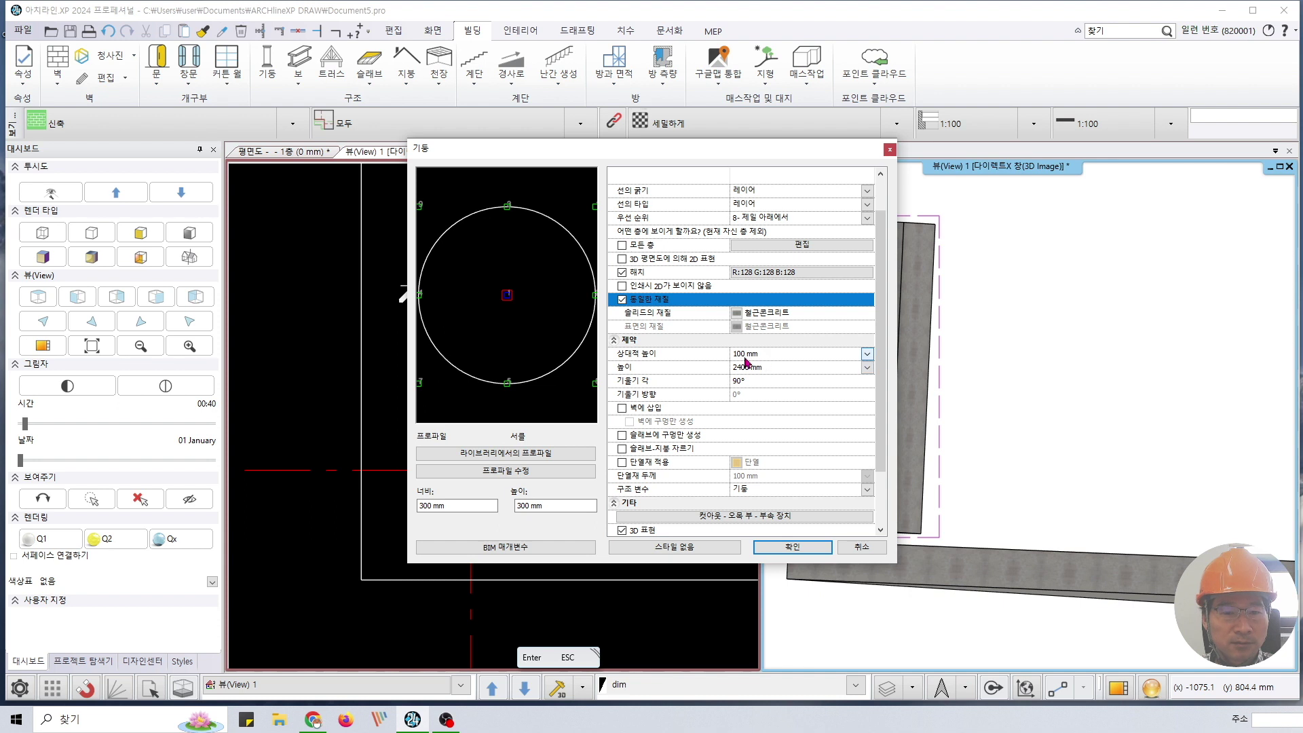
{"action": "left_click", "coordinate": [786, 549]}
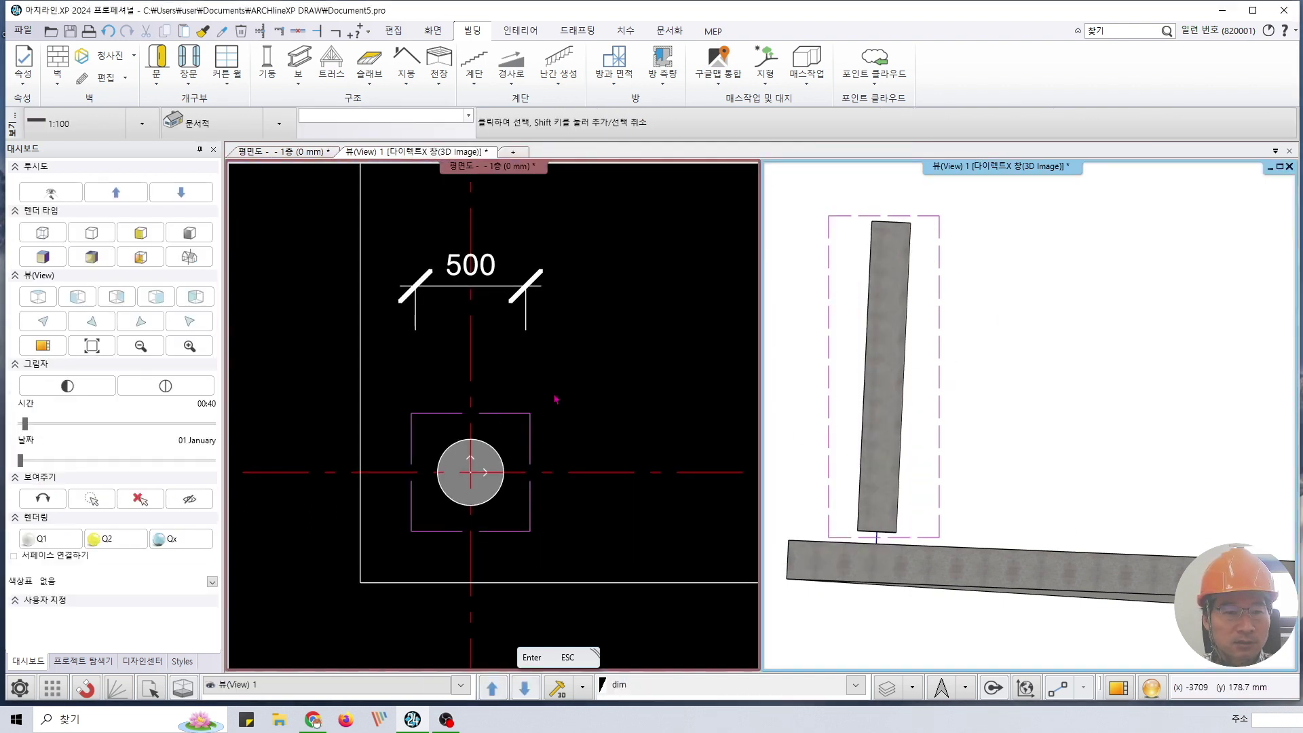
- Insert a new entry in the round column's 컷아웃 - 오목 부 - 부속 장치 (cutout, recess, attachment) settings
{"action": "left_click", "coordinate": [1062, 286]}
{"action": "left_click_drag", "start_coordinate": [1062, 286], "coordinate": [1030, 340]}
{"action": "scroll", "coordinate": [928, 459], "scroll_direction": "up", "scroll_amount": 3}
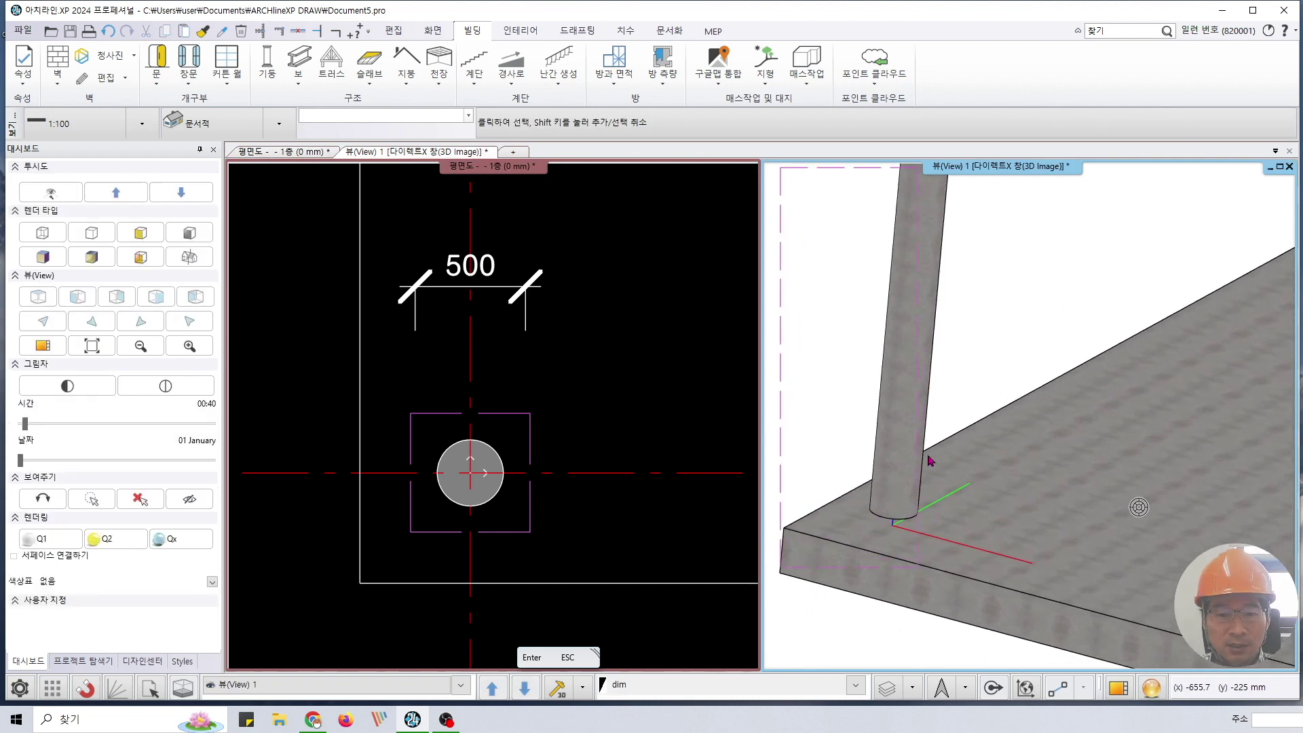
{"action": "left_click_drag", "start_coordinate": [927, 460], "coordinate": [971, 461]}
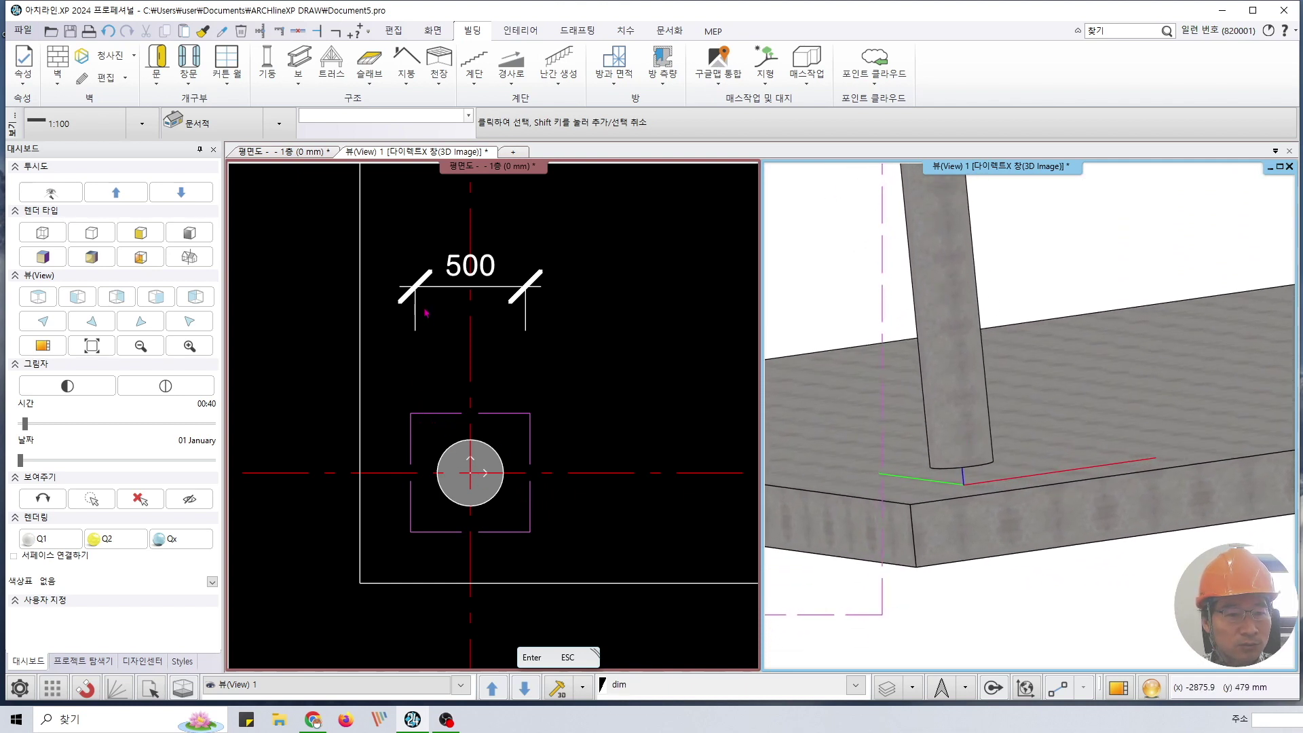
{"action": "right_click", "coordinate": [927, 274]}
{"action": "left_click", "coordinate": [977, 300]}
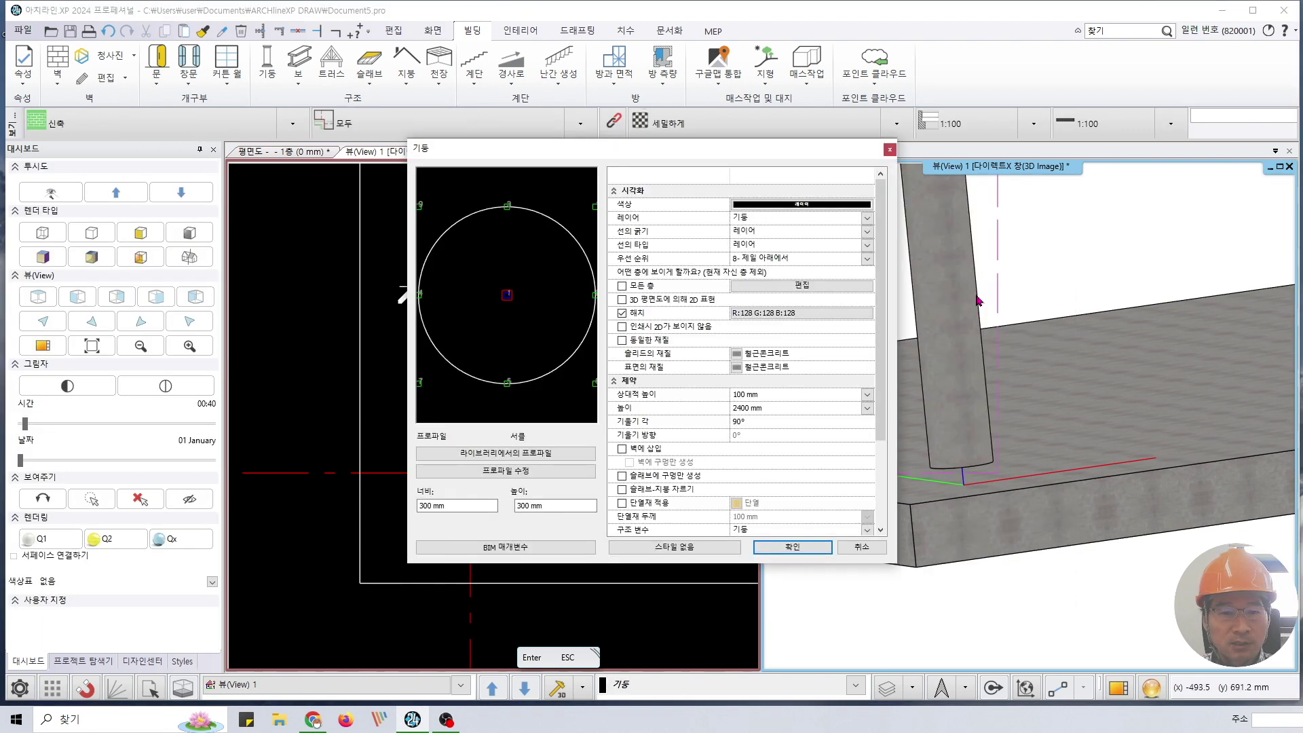
{"action": "scroll", "coordinate": [728, 417], "scroll_direction": "down", "scroll_amount": 3}
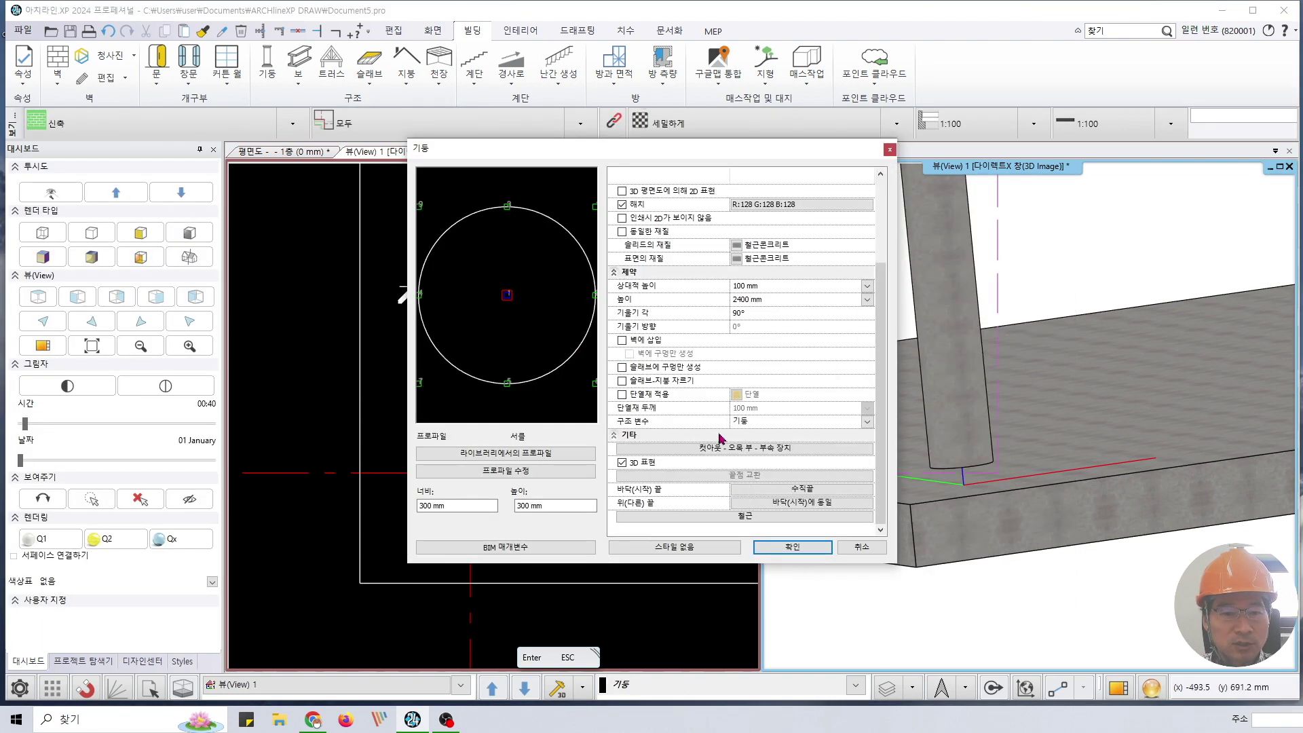
{"action": "left_click", "coordinate": [641, 451]}
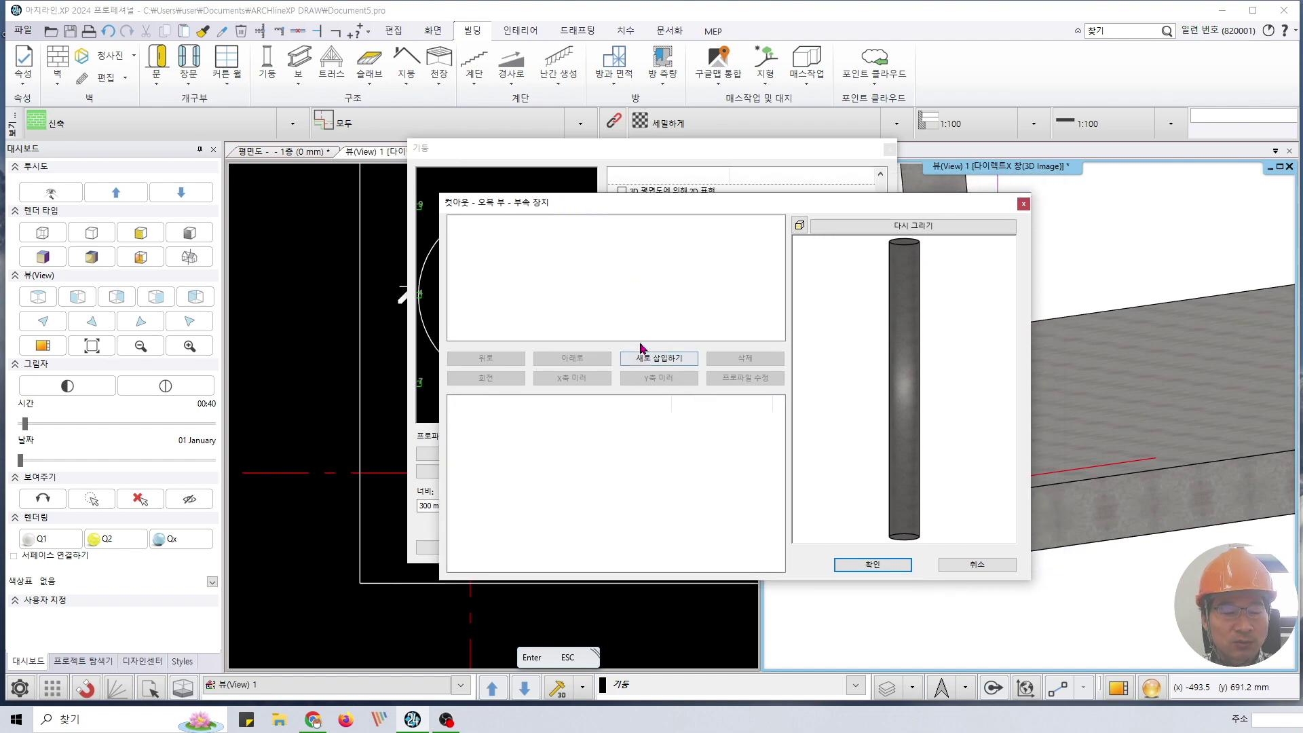
{"action": "left_click", "coordinate": [674, 360]}
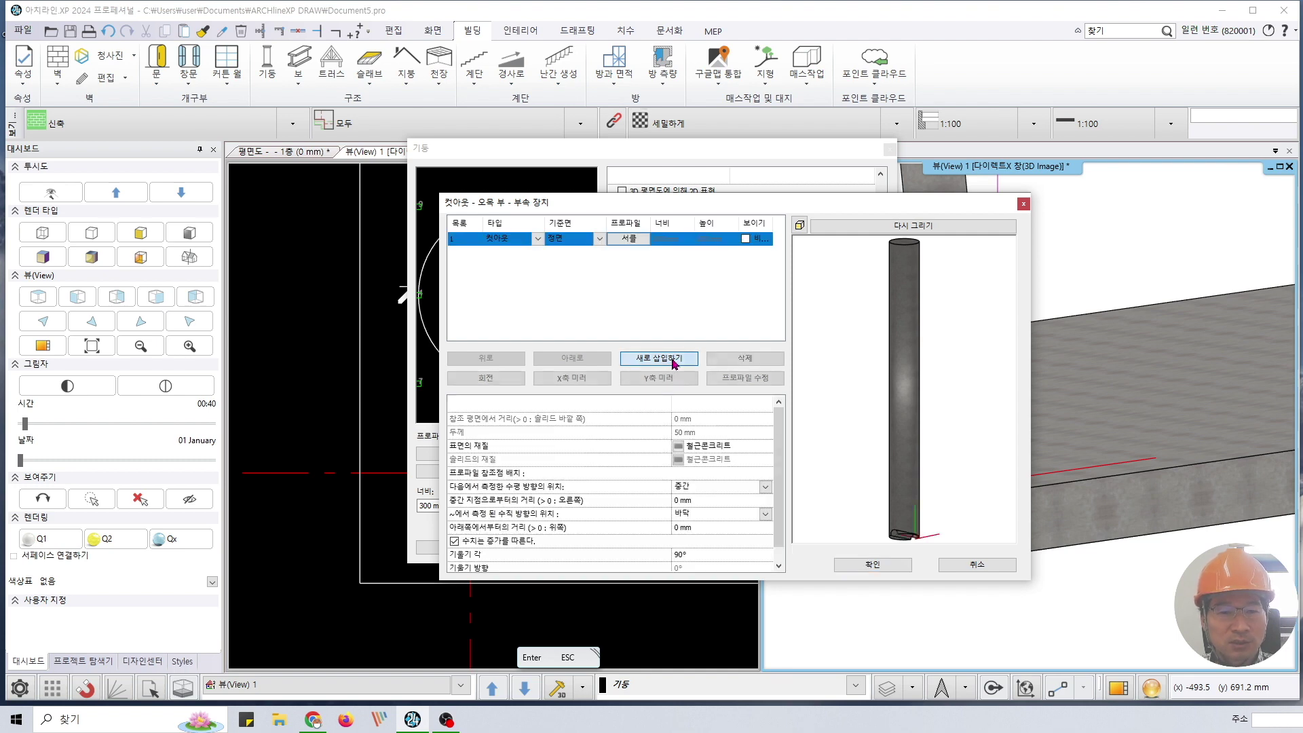
{"action": "scroll", "coordinate": [908, 445], "scroll_direction": "up", "scroll_amount": 2}
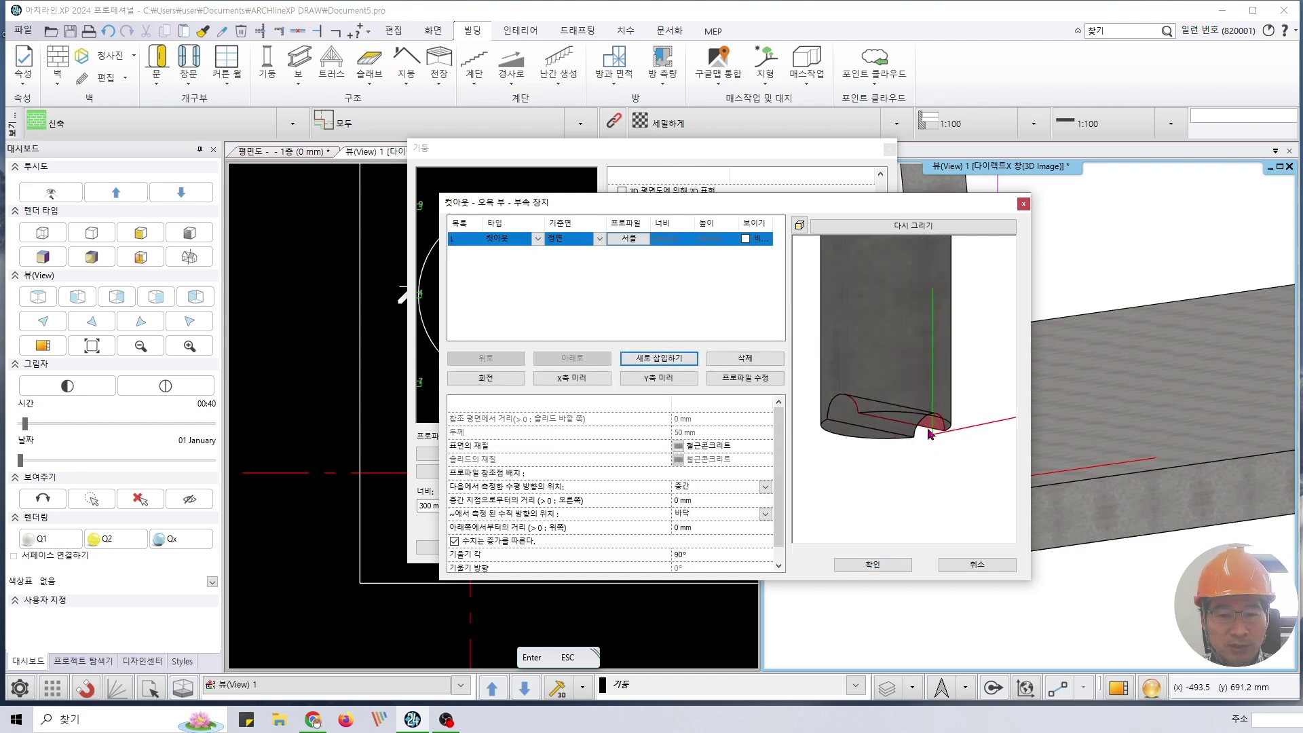
{"action": "scroll", "coordinate": [928, 416], "scroll_direction": "up", "scroll_amount": 1}
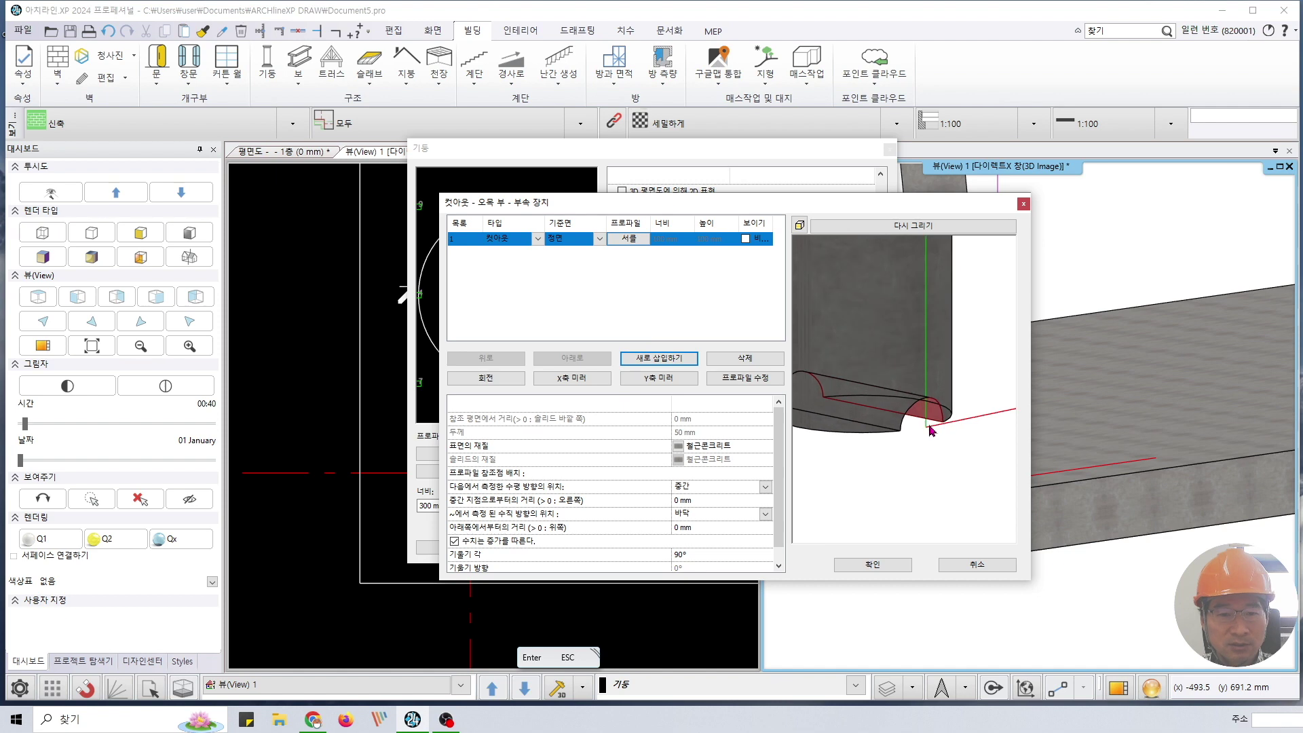
- Try the 오목 (recess) type for the new entry, then change its type to 부속 기관 (attachment)
{"action": "left_click", "coordinate": [513, 248]}
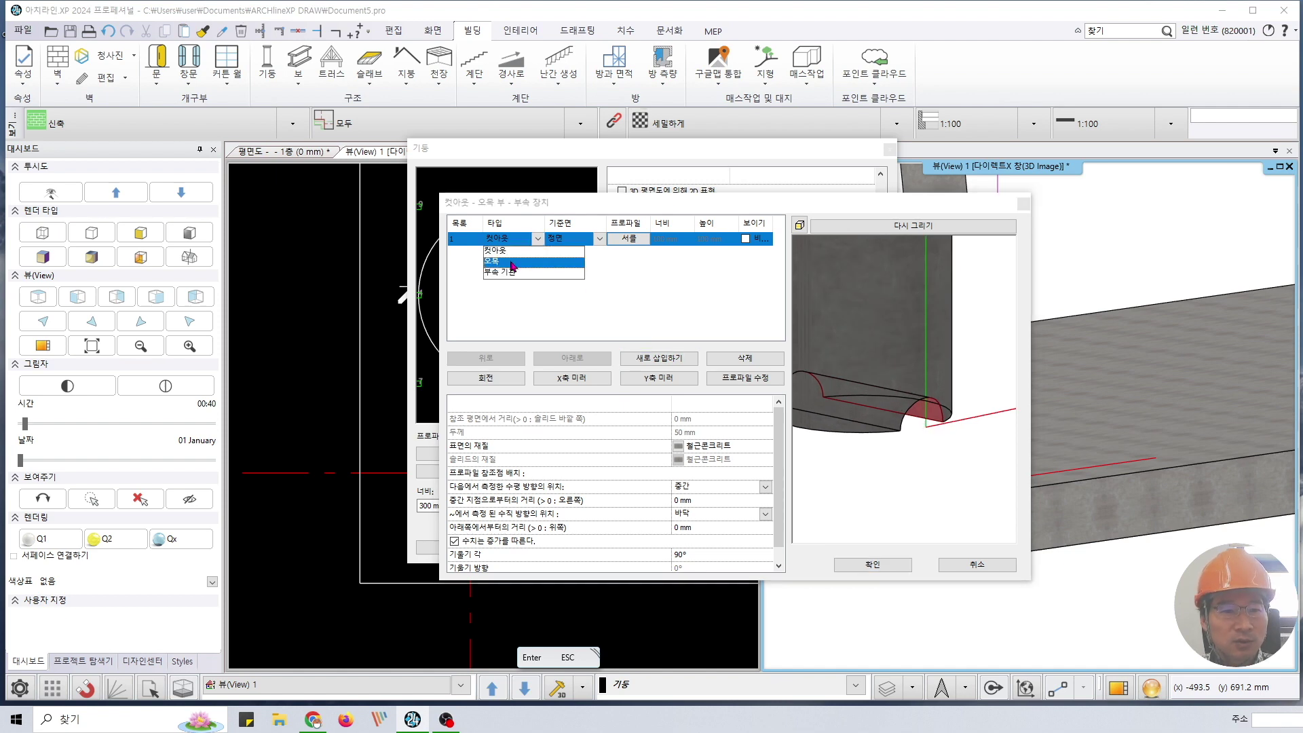
{"action": "left_click", "coordinate": [514, 267]}
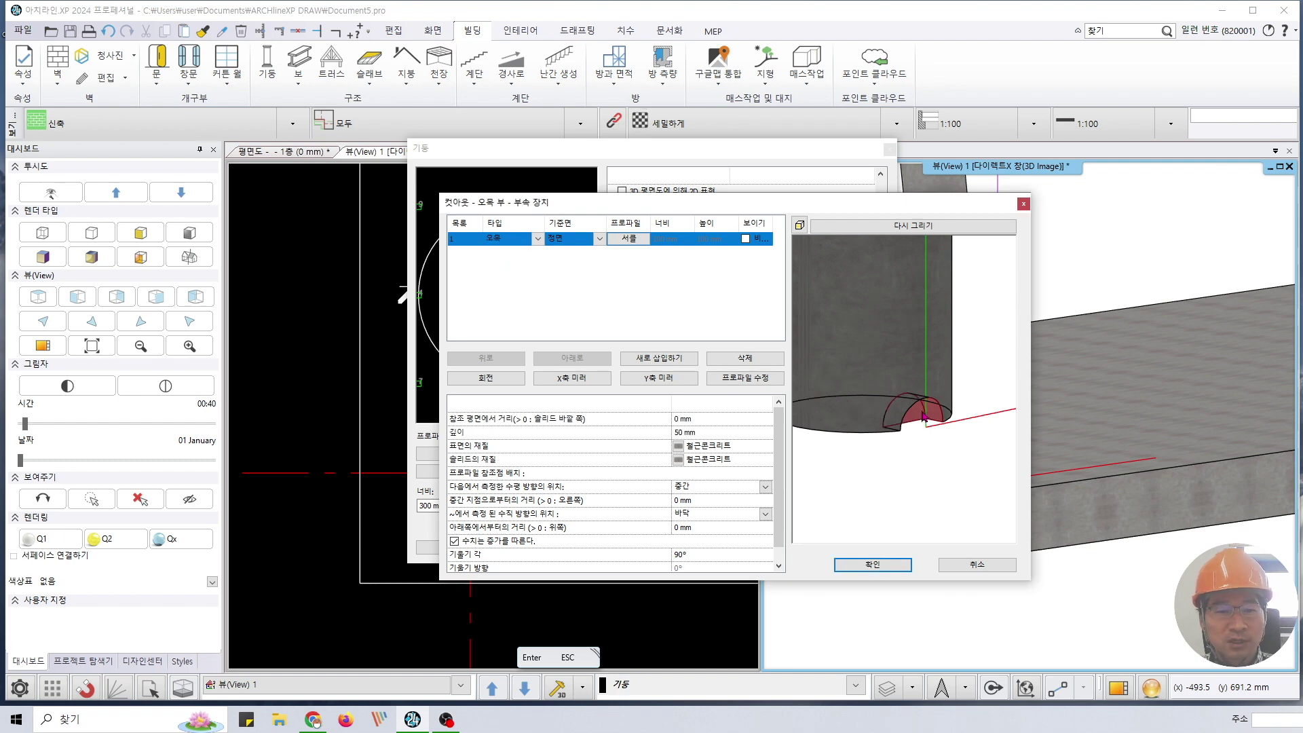
{"action": "left_click", "coordinate": [515, 242]}
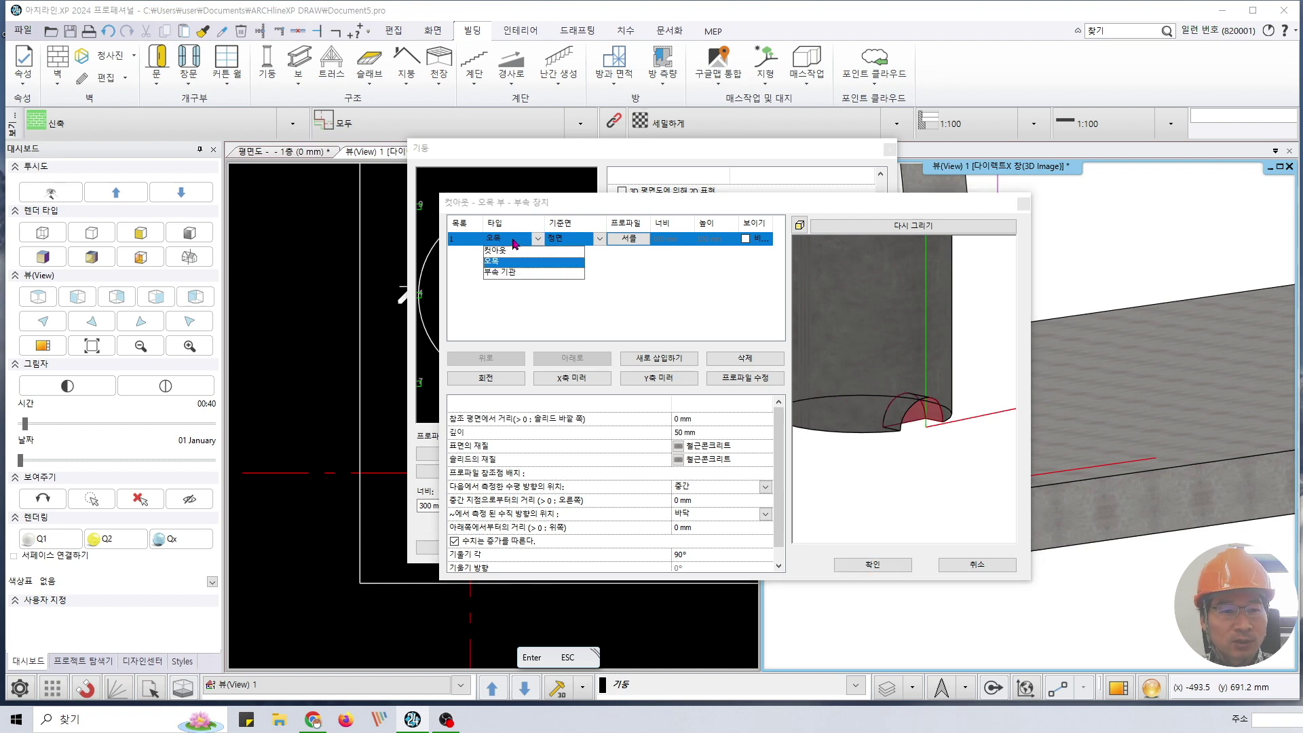
{"action": "left_click", "coordinate": [511, 273]}
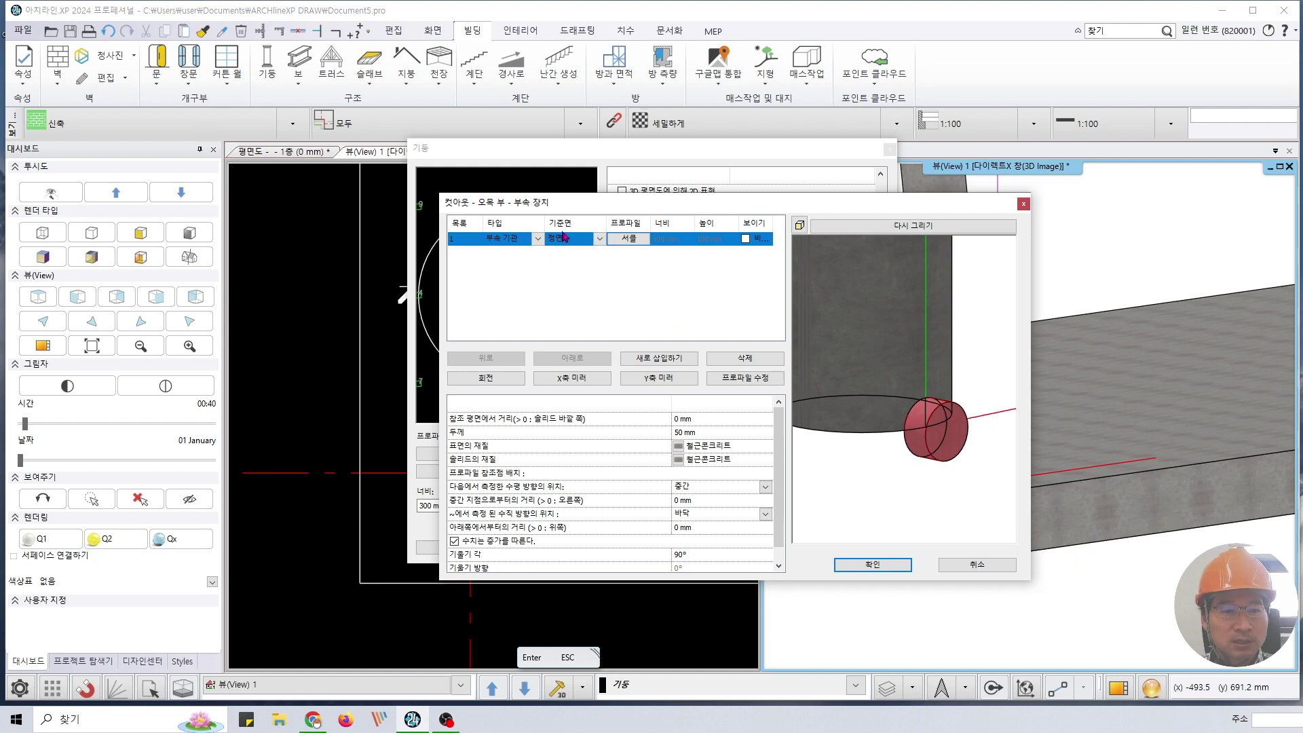
{"action": "left_click_drag", "start_coordinate": [953, 424], "coordinate": [927, 435]}
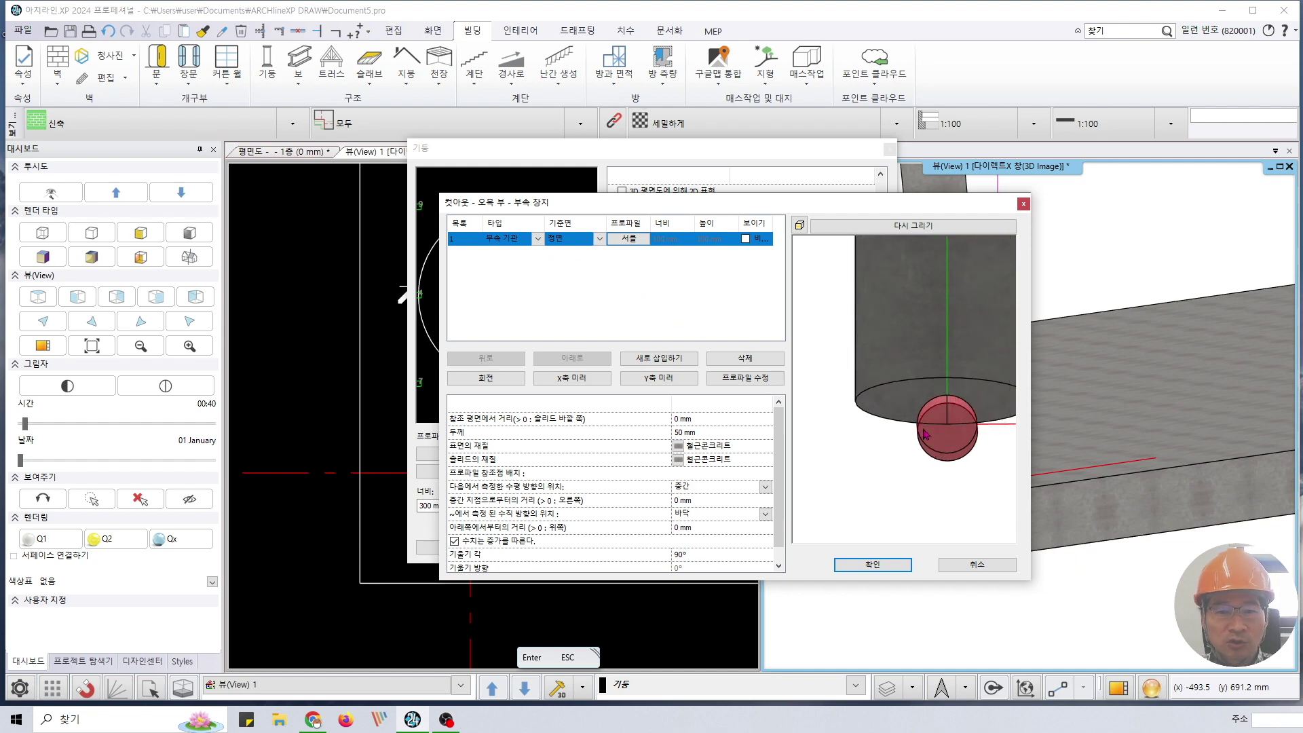
- Set the attachment's reference plane to 바닥 평면 (bottom plane) and check its placement under the column
{"action": "left_click", "coordinate": [579, 244]}
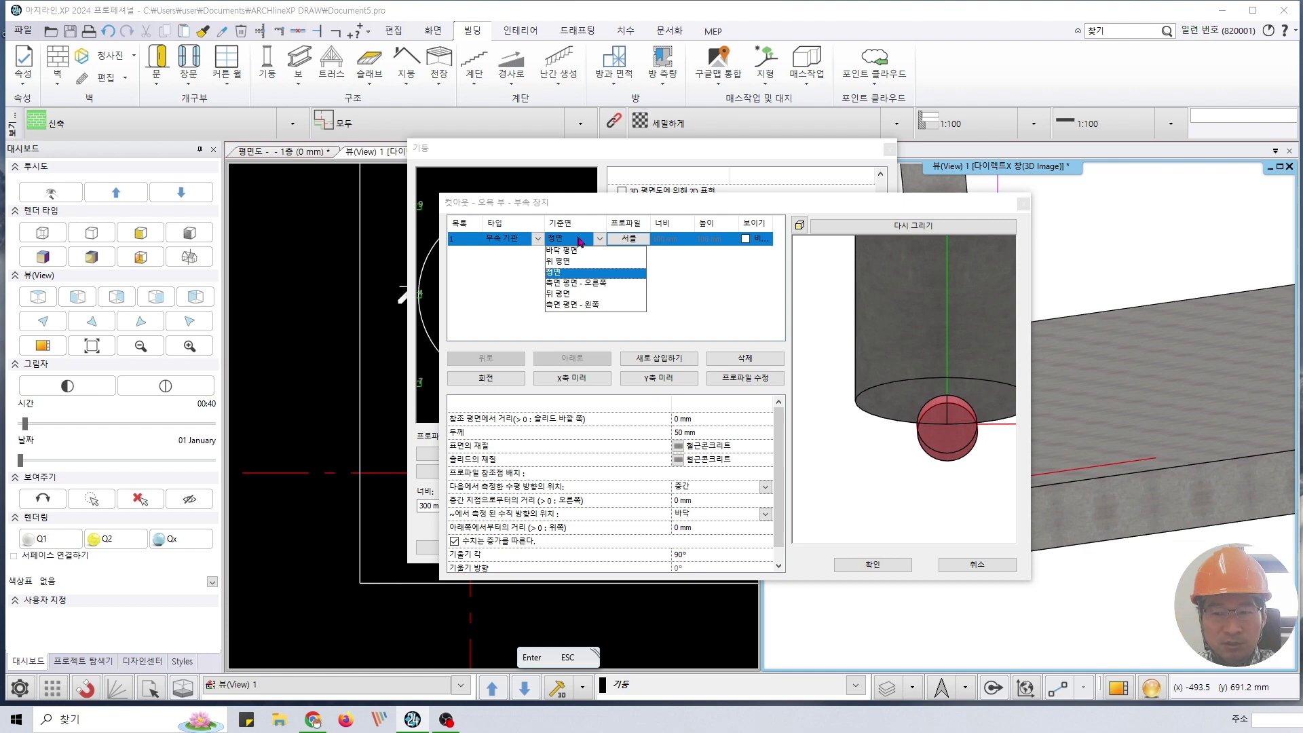
{"action": "left_click", "coordinate": [582, 251]}
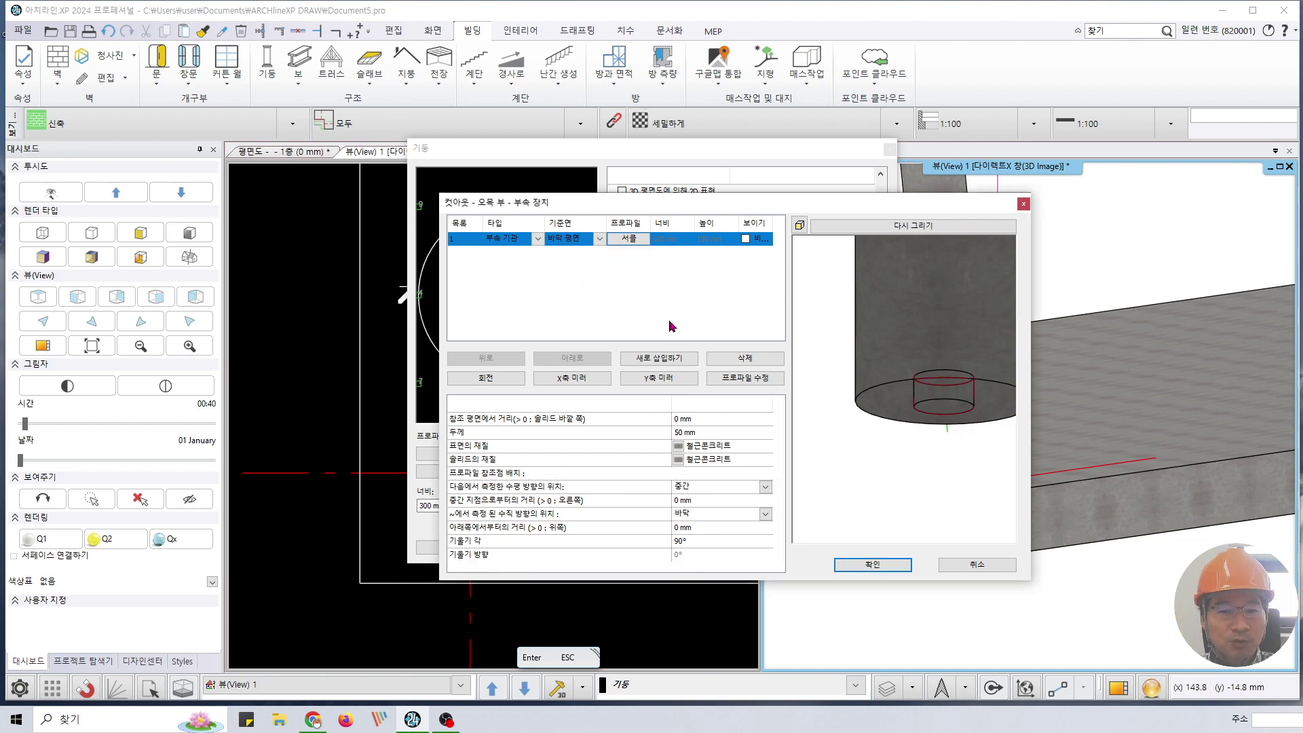
{"action": "left_click_drag", "start_coordinate": [973, 397], "coordinate": [887, 360]}
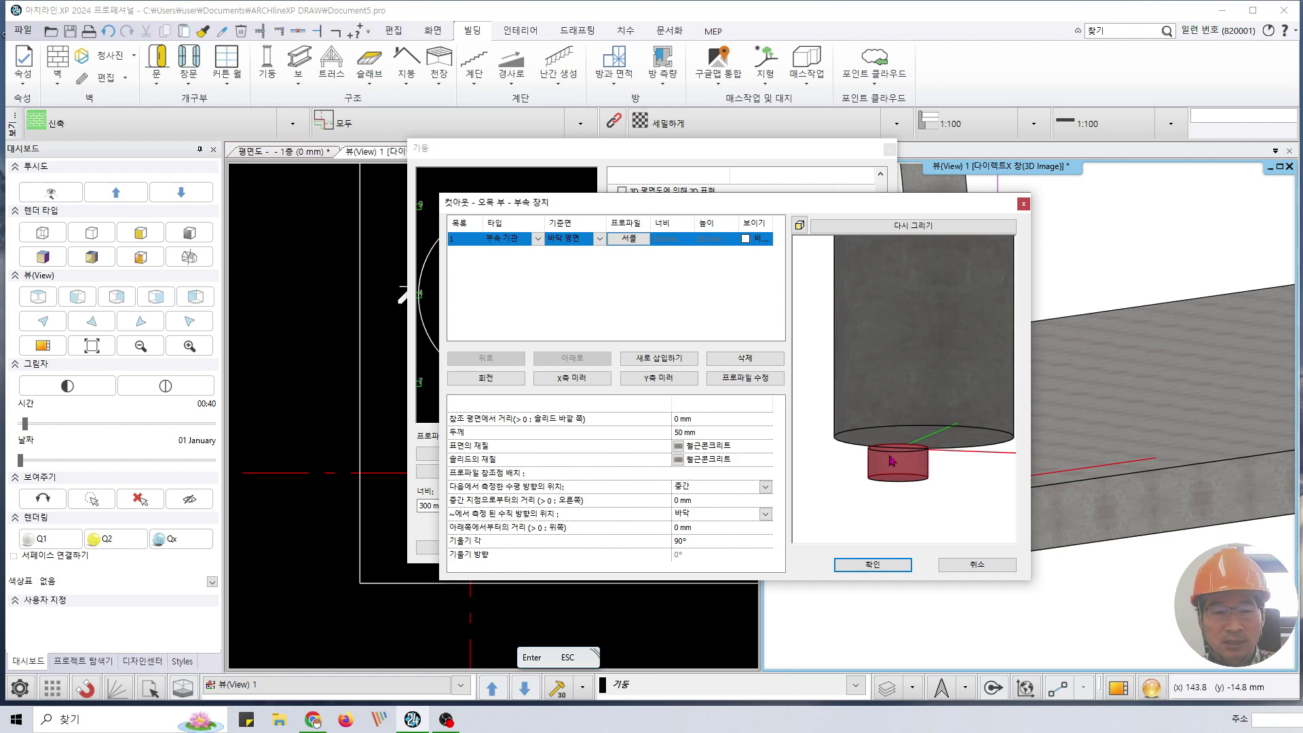
- Replace the attachment's profile with the library's 500-500-정사각형 square at 500 mm width and height, using its center as reference point
{"action": "left_click", "coordinate": [629, 239]}
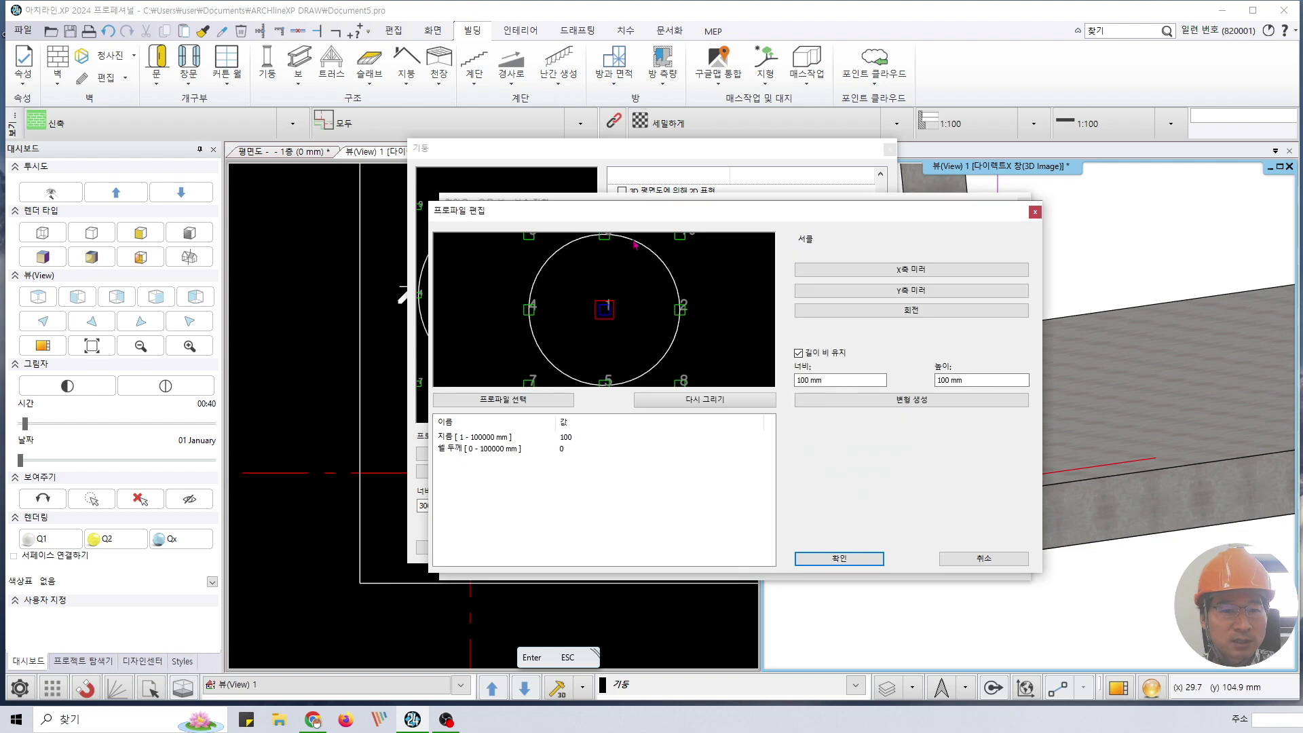
{"action": "left_click", "coordinate": [533, 399]}
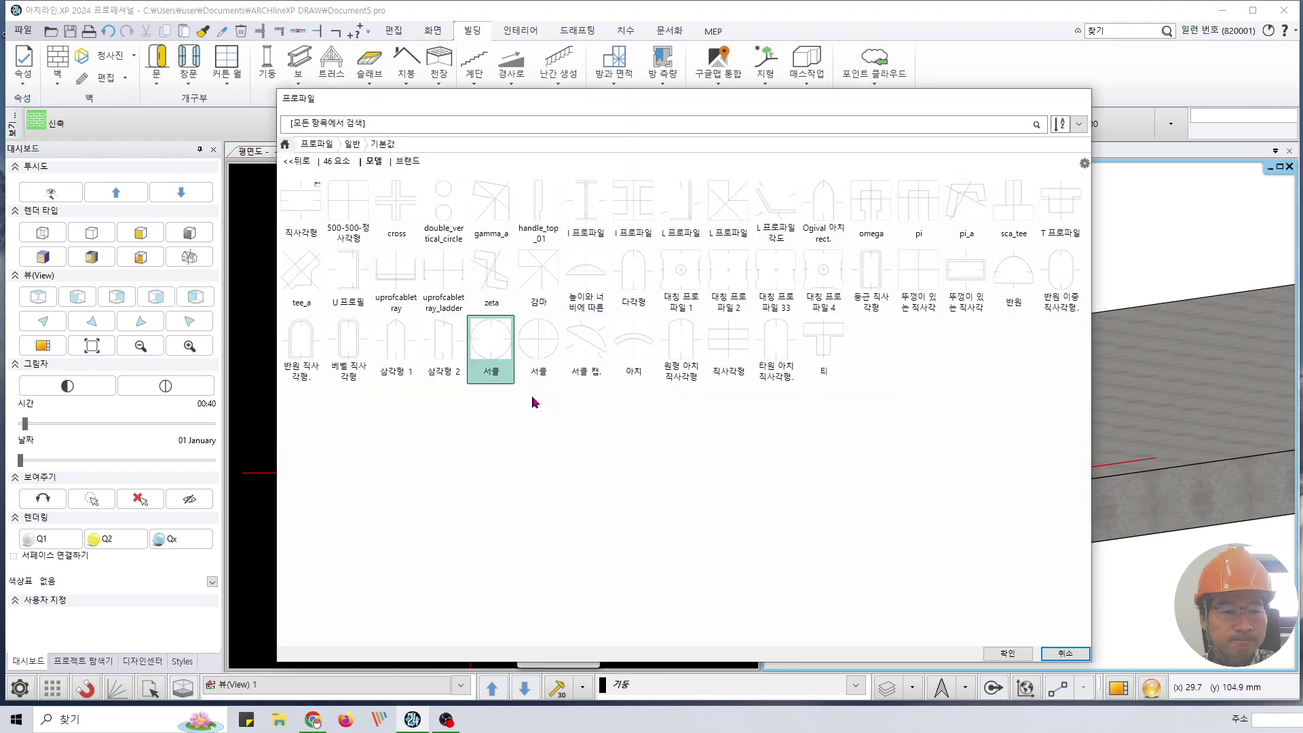
{"action": "left_click", "coordinate": [351, 210]}
{"action": "left_click", "coordinate": [1007, 655]}
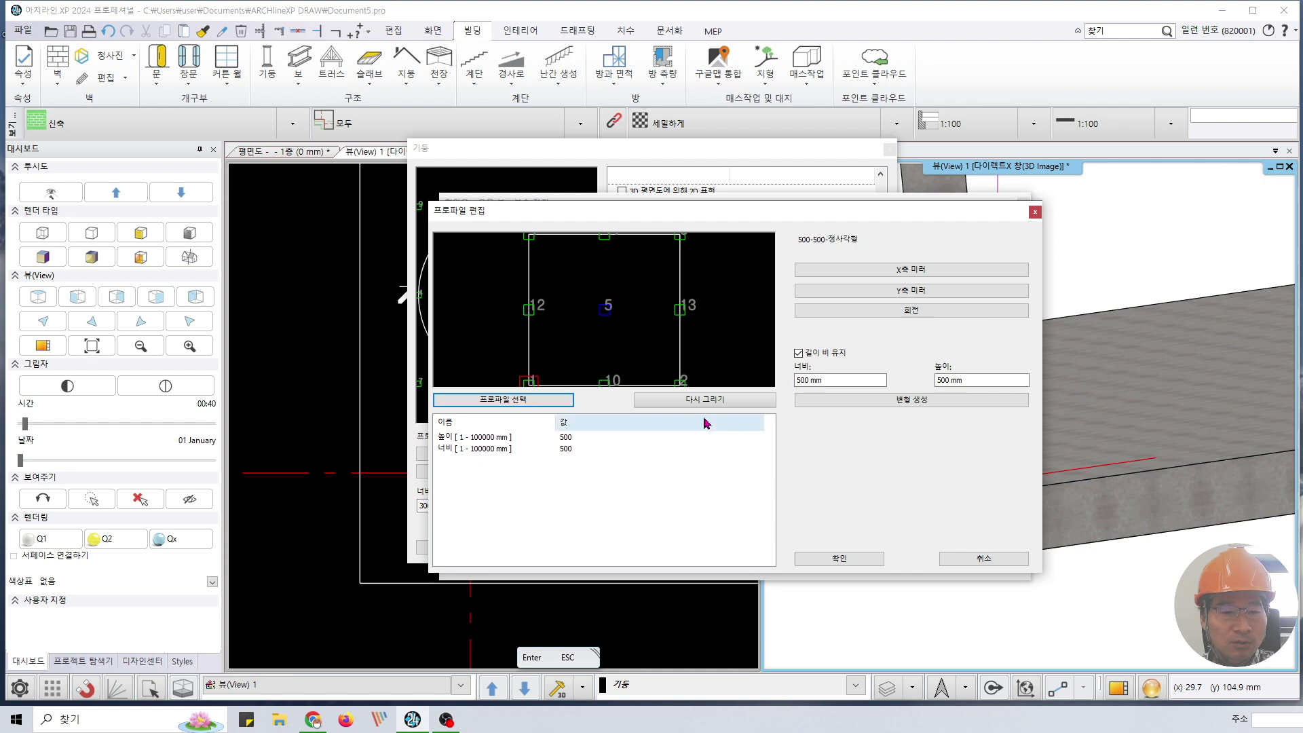
{"action": "left_click", "coordinate": [607, 309]}
{"action": "left_click", "coordinate": [818, 379]}
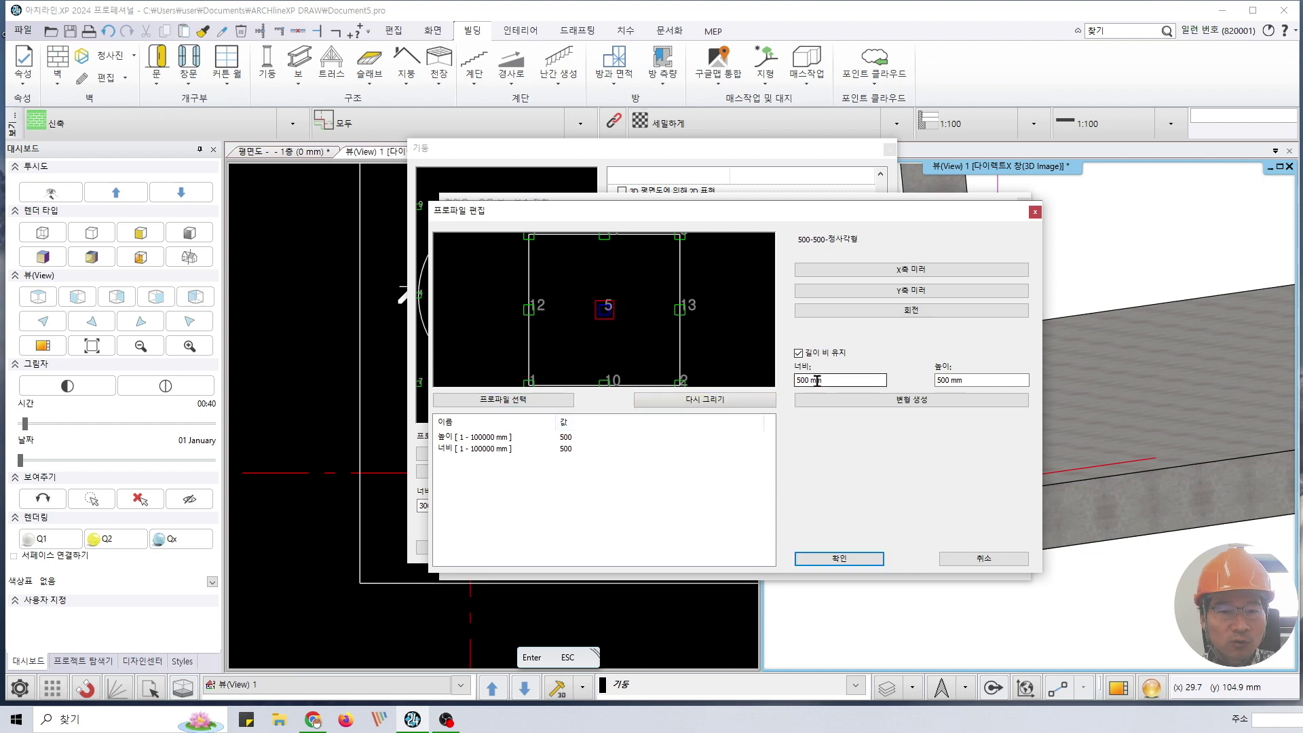
{"action": "left_click", "coordinate": [879, 558]}
- Set the thickness of the square attachment under the column to 100 mm
{"action": "left_click_drag", "start_coordinate": [896, 475], "coordinate": [794, 405]}
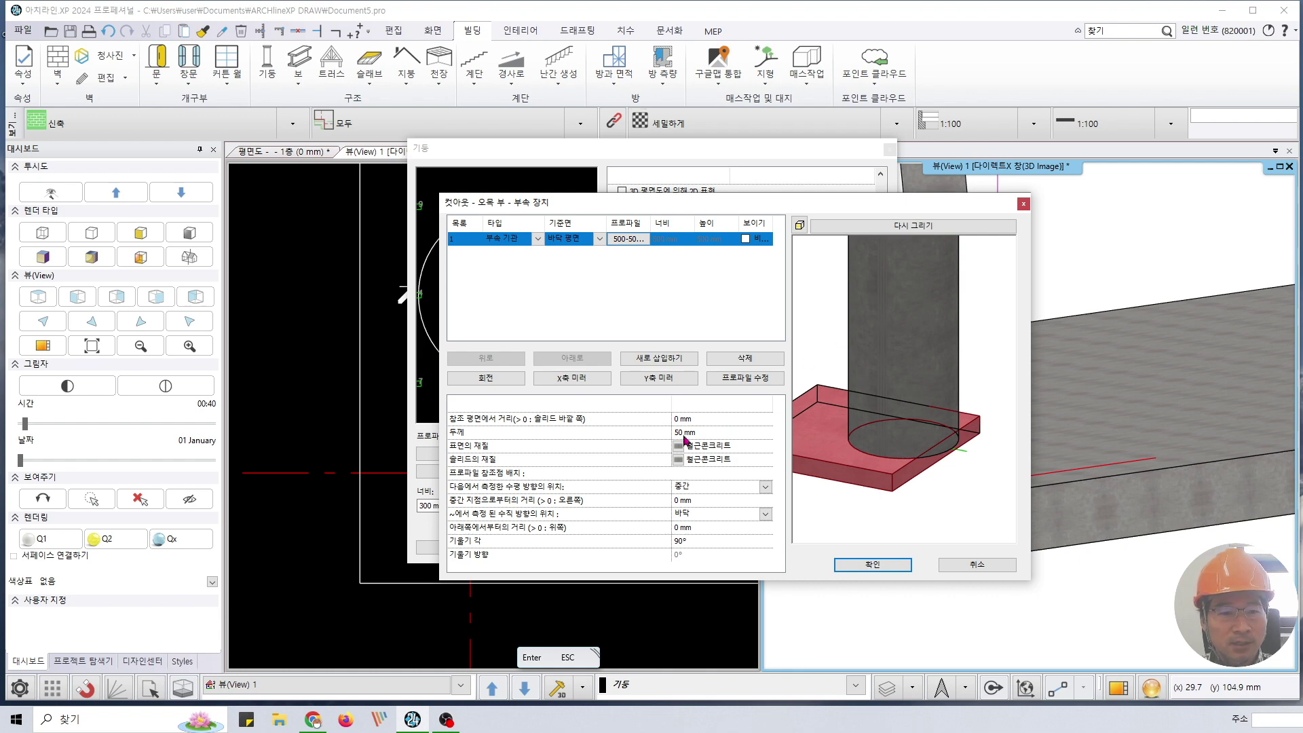
{"action": "left_click", "coordinate": [701, 434]}
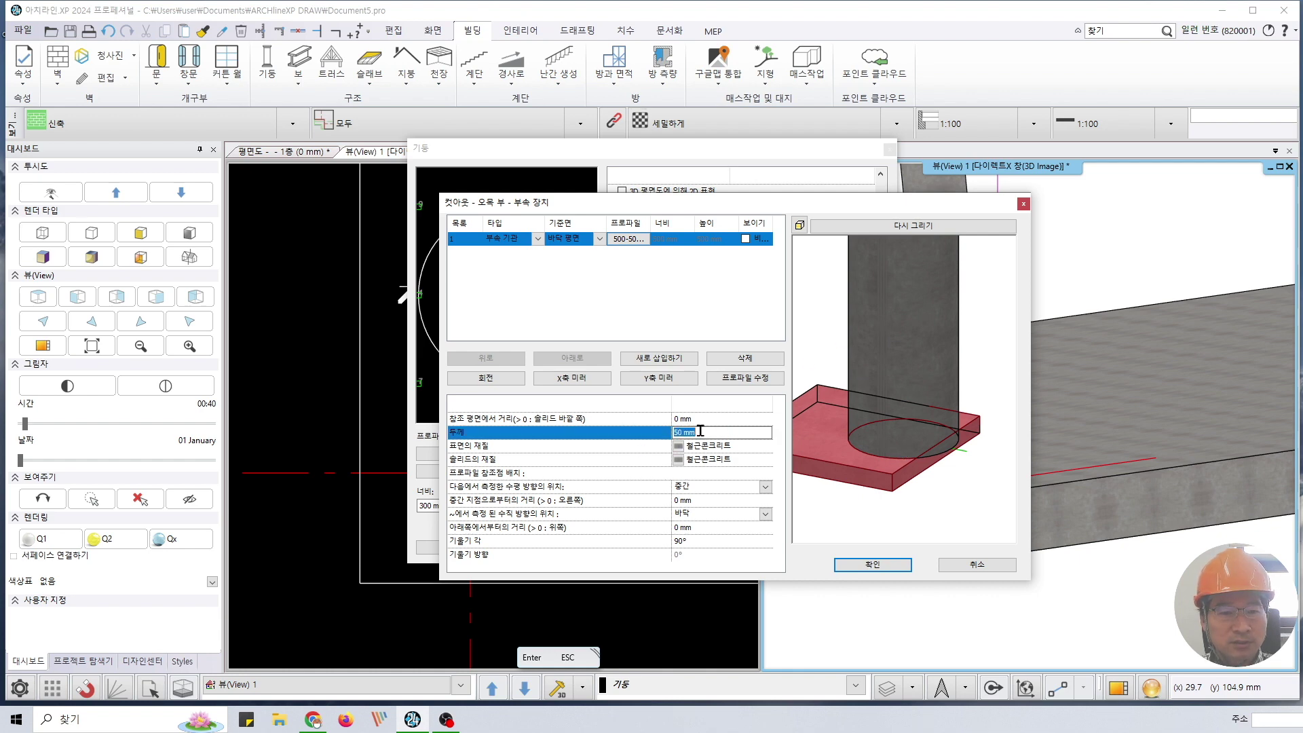
{"action": "mouse_move", "coordinate": [903, 457]}
{"action": "left_mouse_down"}
{"action": "mouse_move", "coordinate": [907, 441]}
{"action": "mouse_move", "coordinate": [914, 458]}
{"action": "left_mouse_up"}
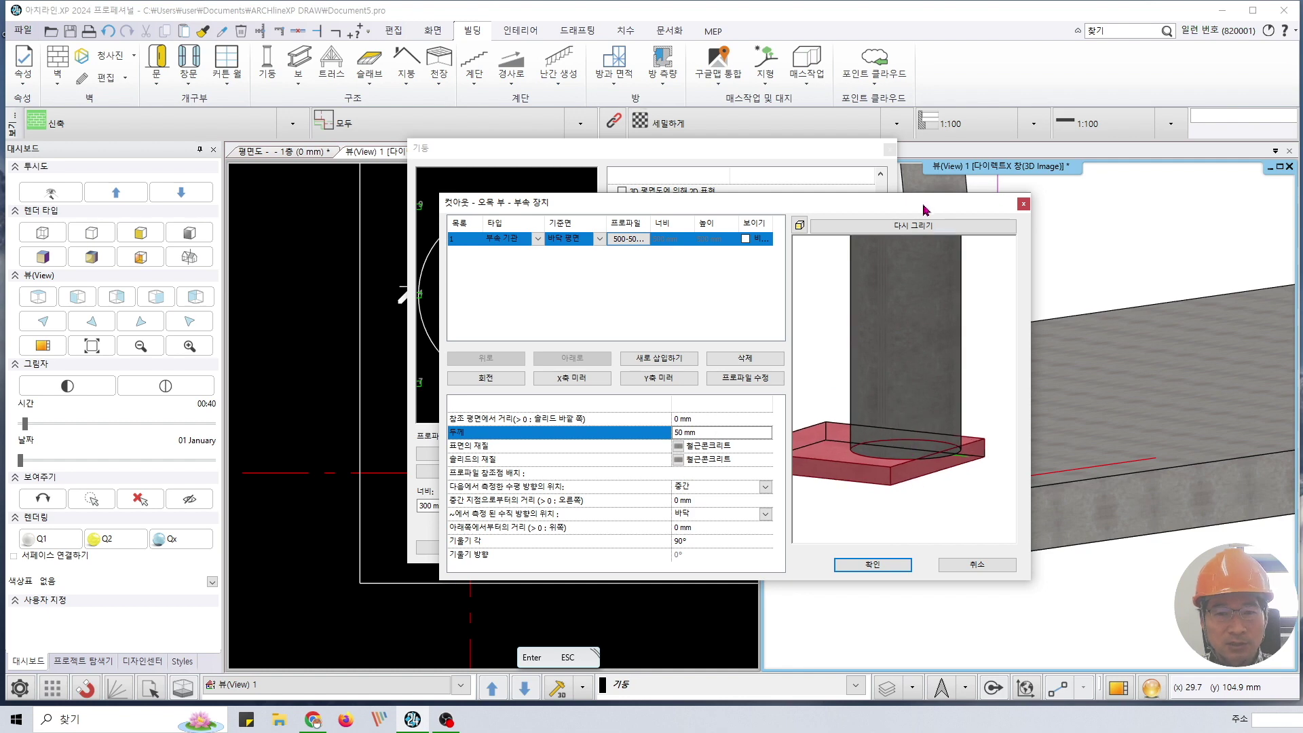
{"action": "left_click_drag", "start_coordinate": [926, 205], "coordinate": [787, 203]}
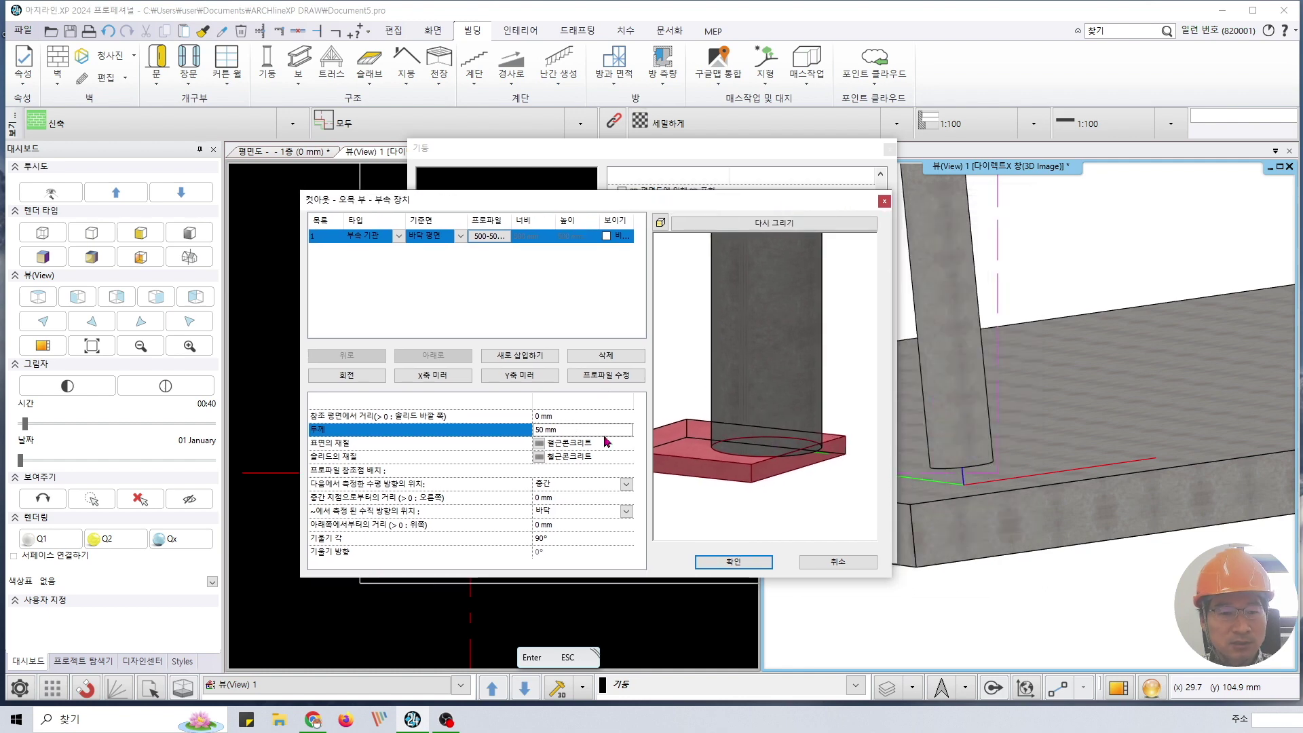
{"action": "left_click", "coordinate": [577, 430]}
{"action": "type", "text": "100"}
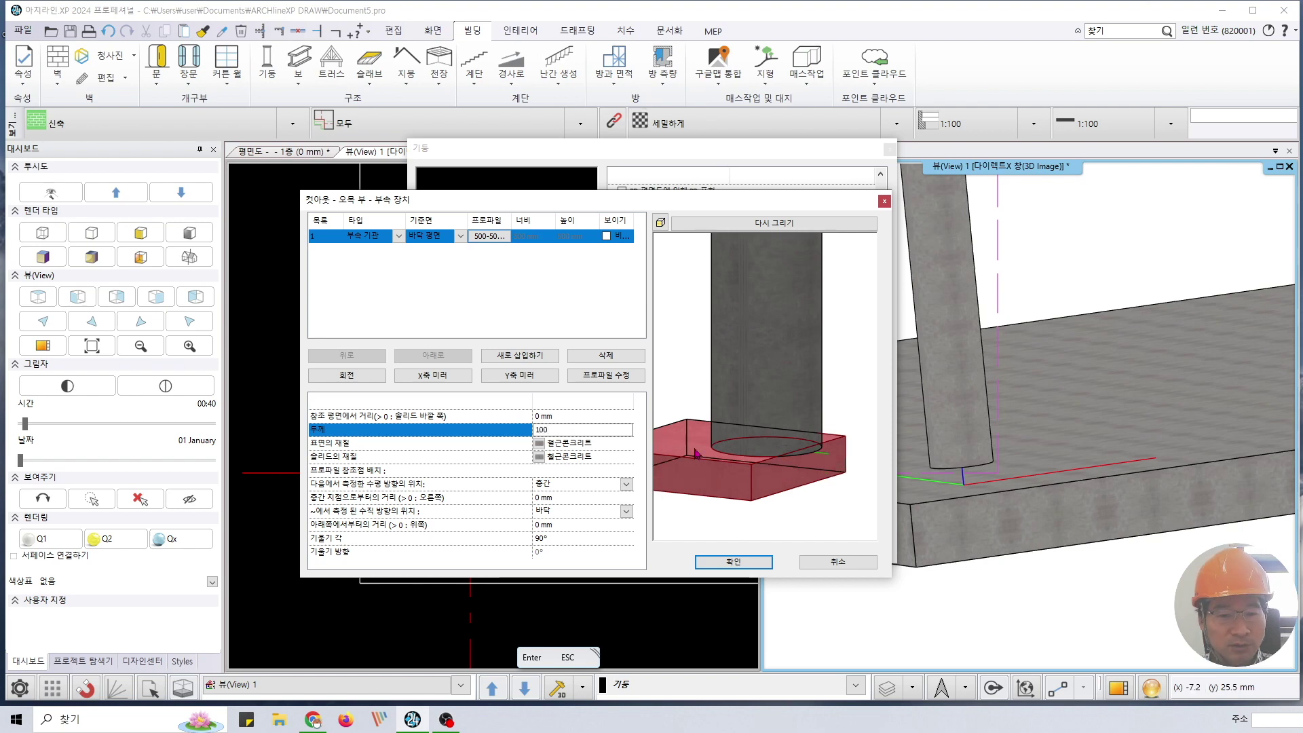
{"action": "middle_click_drag", "start_coordinate": [760, 454], "coordinate": [784, 408]}
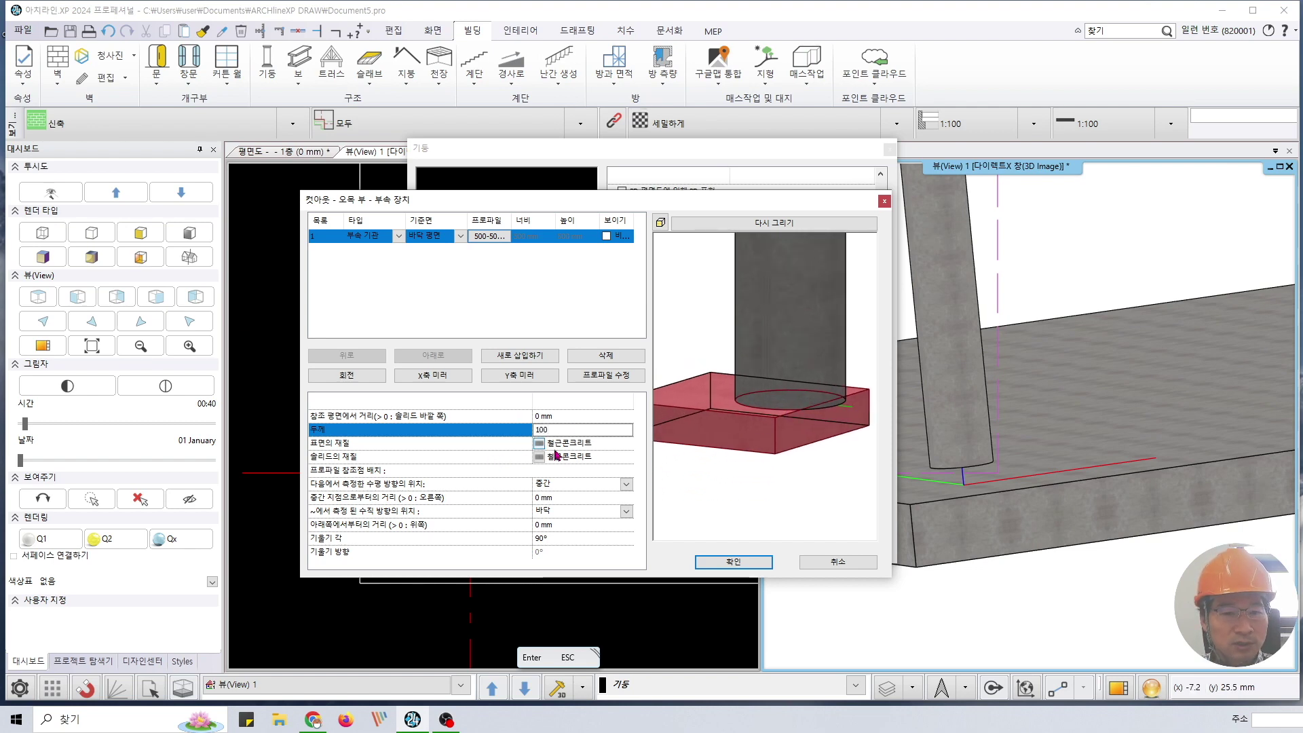
{"action": "middle_click_drag", "start_coordinate": [752, 425], "coordinate": [773, 403]}
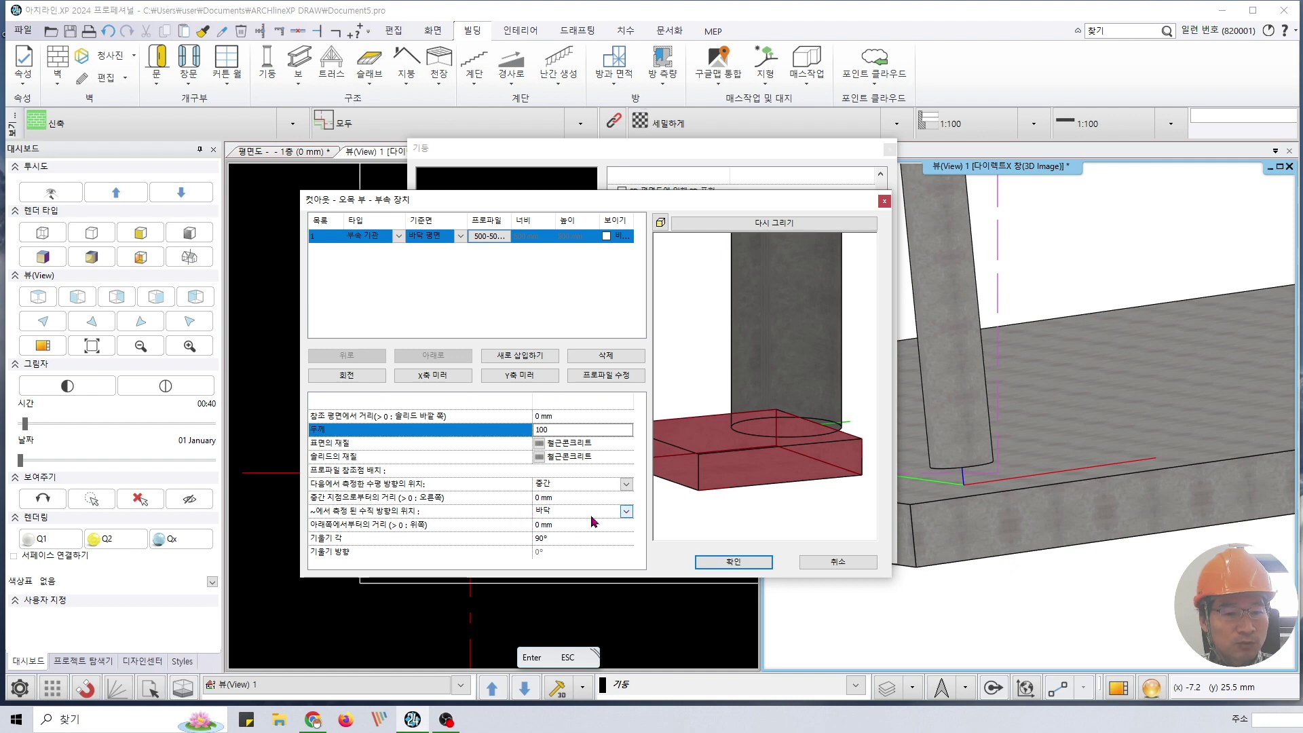
- Set the attachment's vertical reference position to 중간 (middle) and apply the changes to the column
{"action": "left_click", "coordinate": [626, 511]}
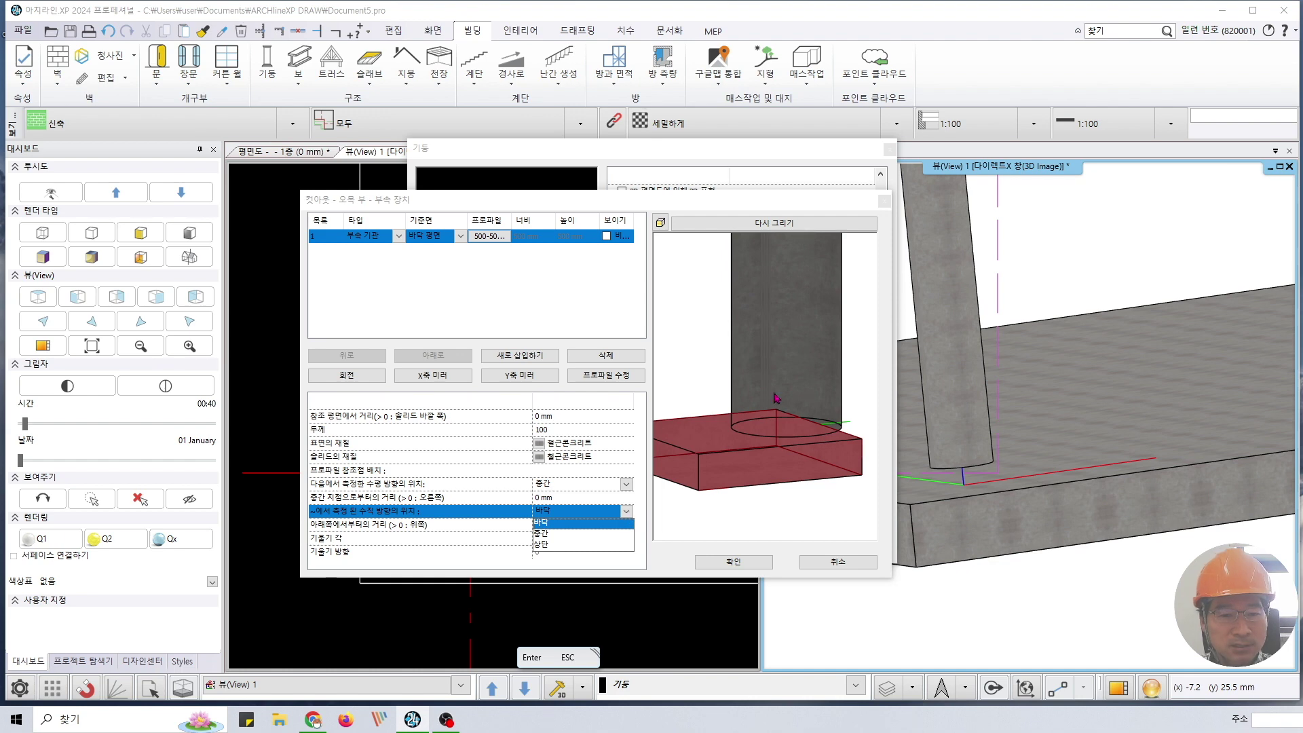
{"action": "left_click", "coordinate": [557, 535]}
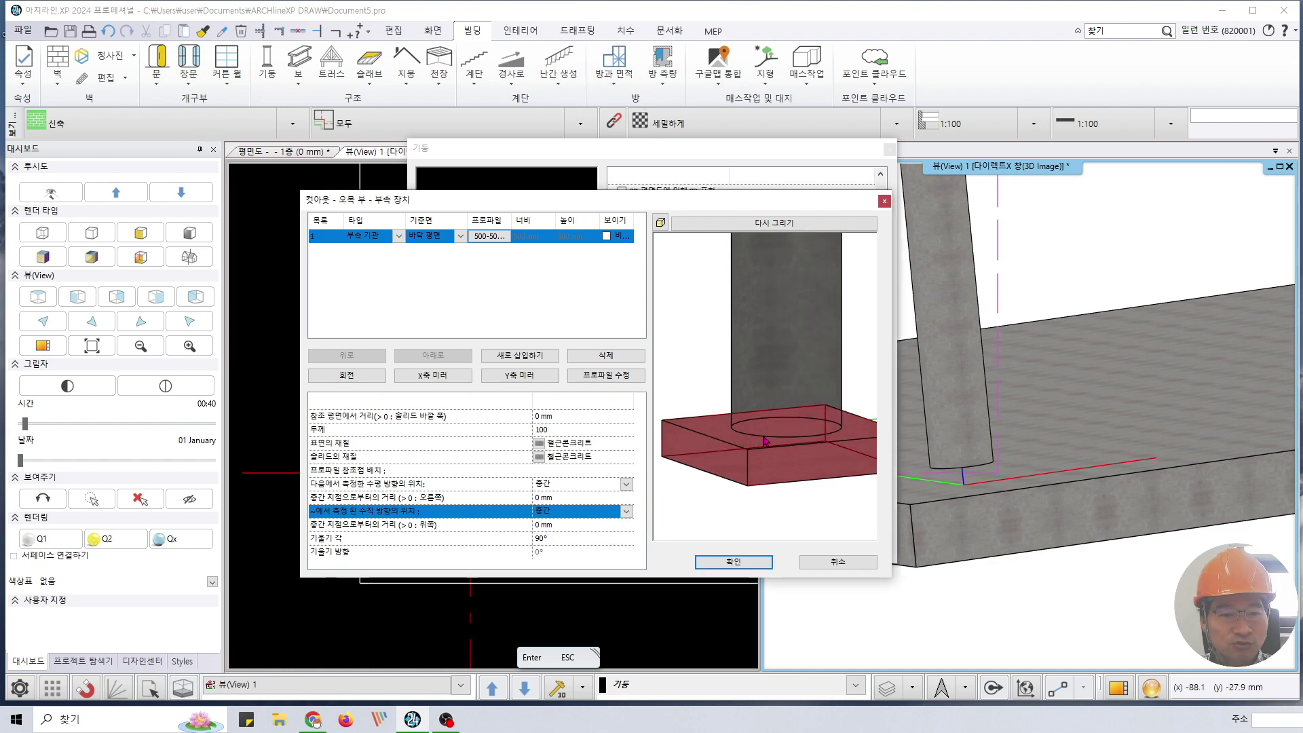
{"action": "left_click_drag", "start_coordinate": [765, 441], "coordinate": [738, 402]}
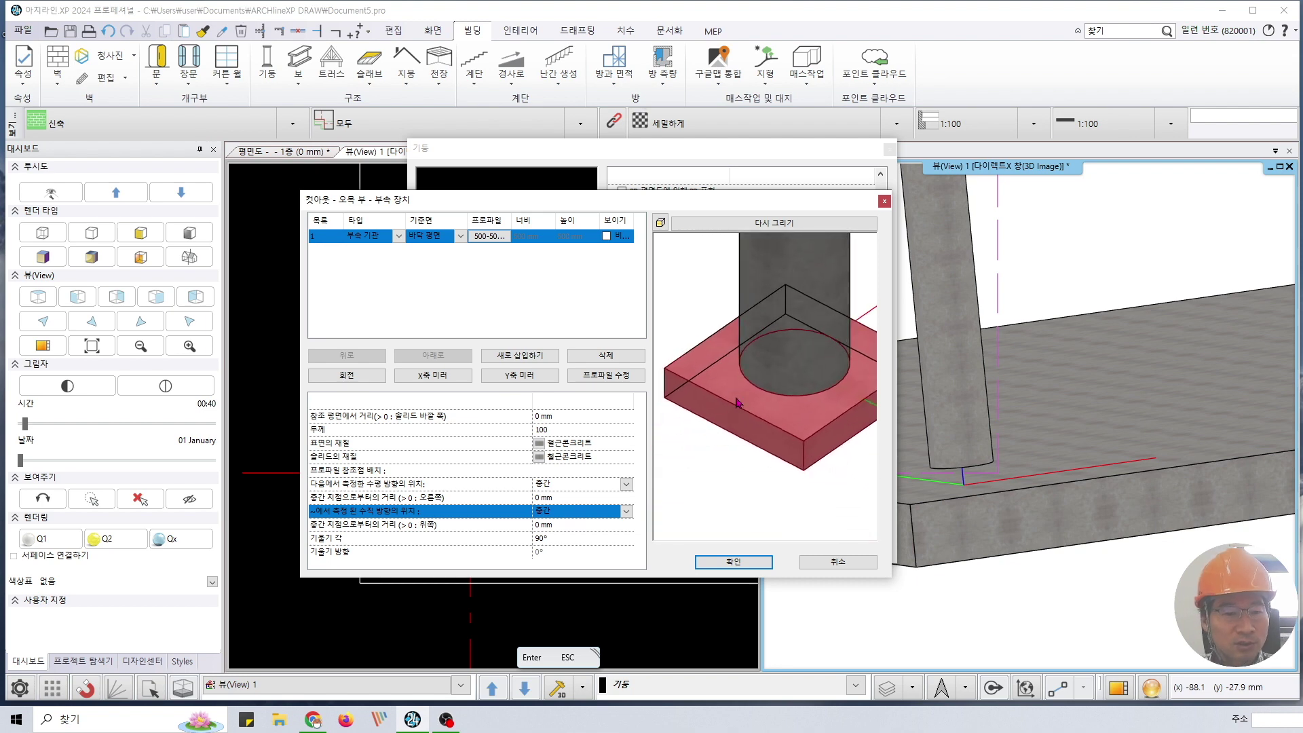
{"action": "left_click", "coordinate": [759, 563]}
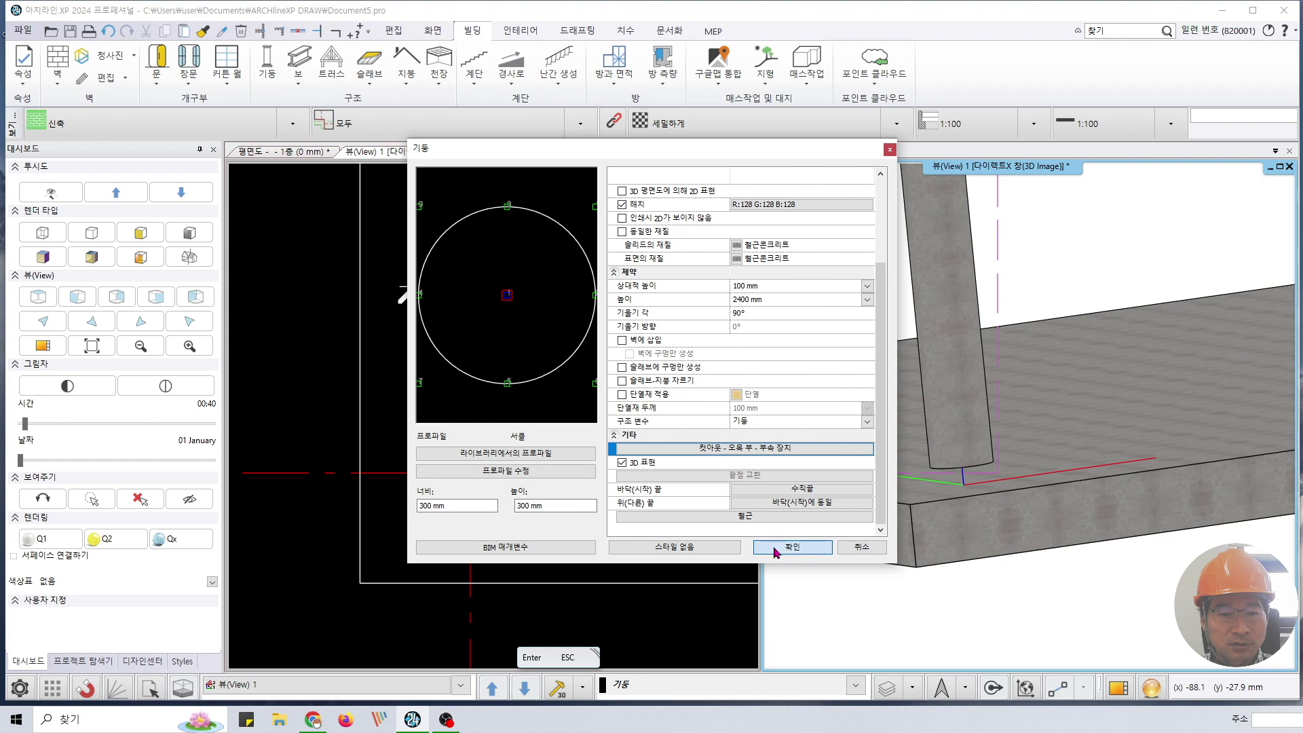
{"action": "left_click", "coordinate": [776, 549]}
{"action": "left_click", "coordinate": [968, 555]}
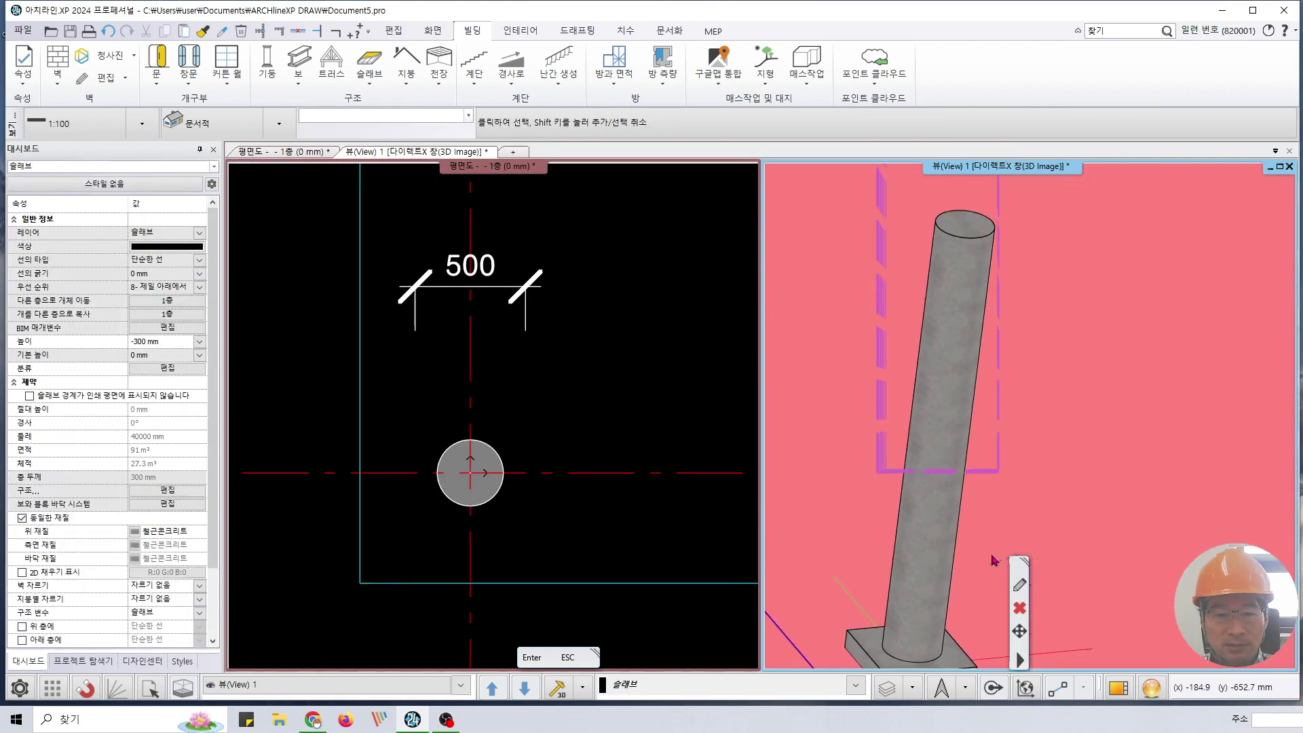
{"action": "key", "text": "Escape"}
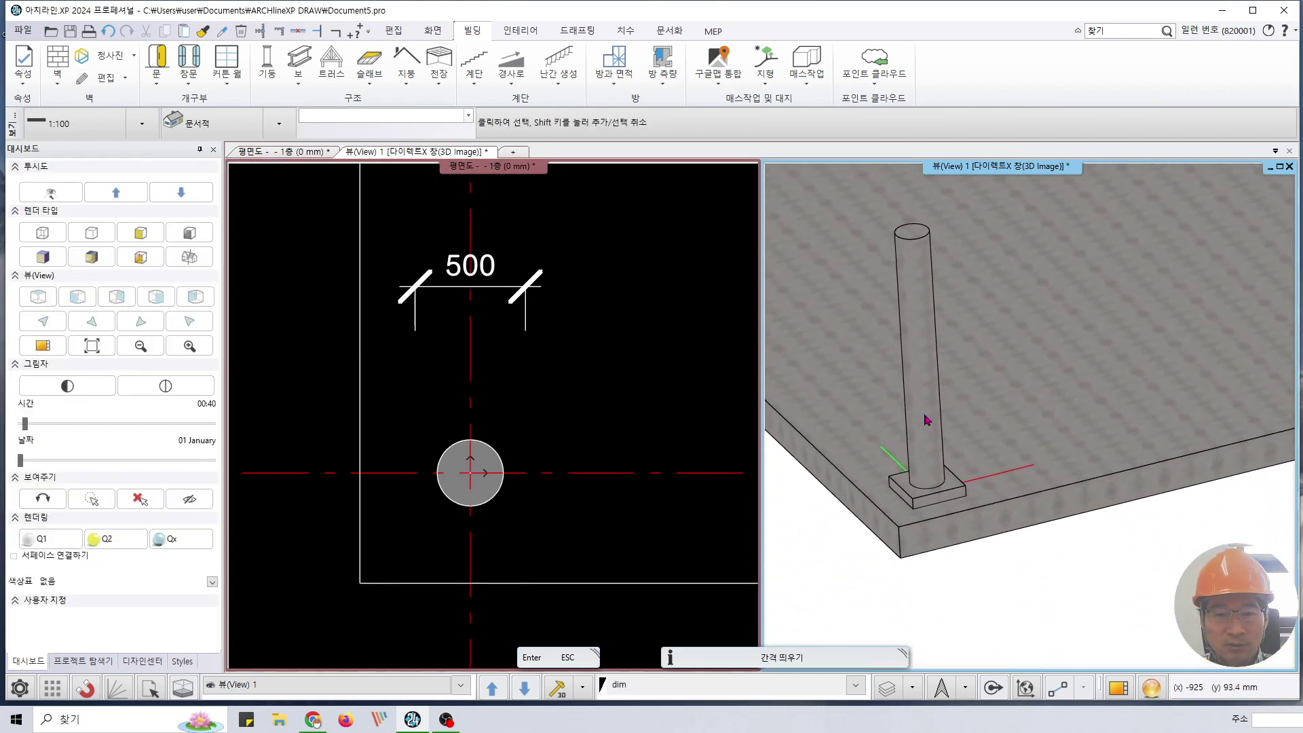
- Examine the round column and its square base at grid X1/Y3 in the 3D view and in the floor plan
{"action": "scroll", "coordinate": [882, 394], "scroll_direction": "up", "scroll_amount": 4}
{"action": "left_click", "coordinate": [833, 309]}
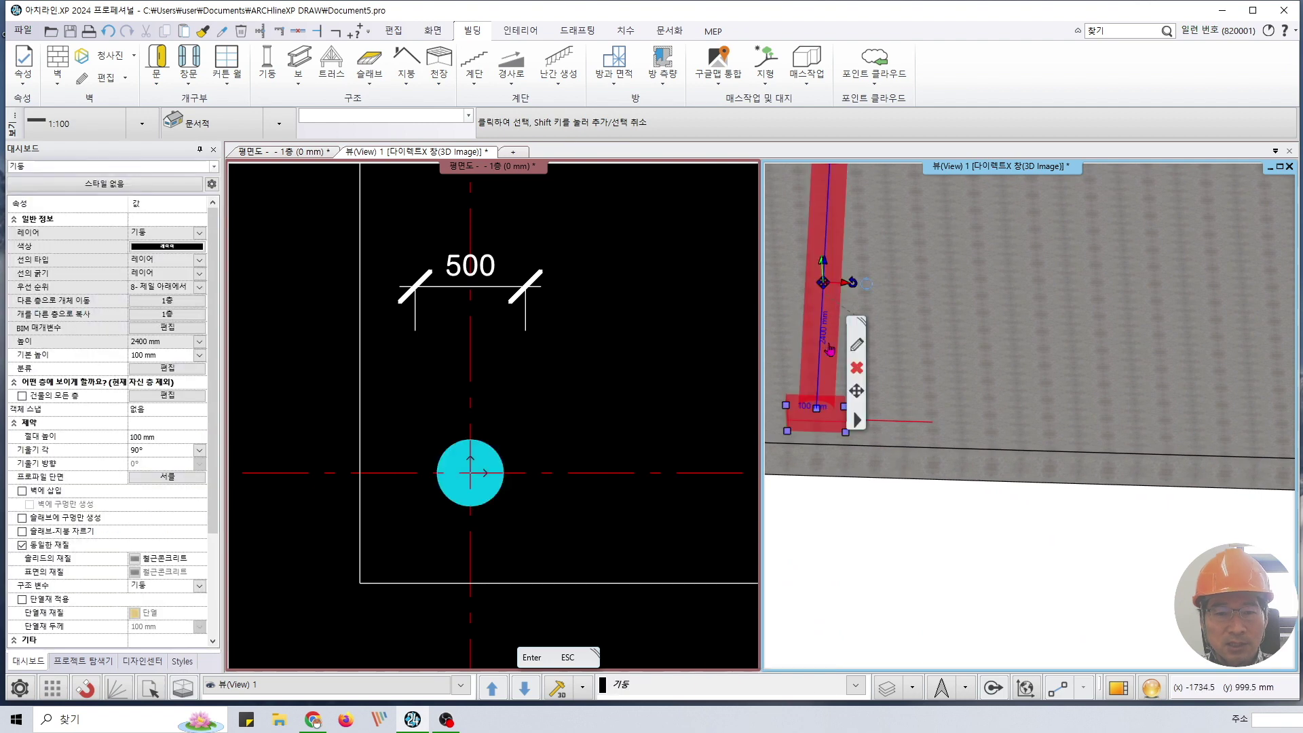
{"action": "scroll", "coordinate": [492, 415], "scroll_direction": "down", "scroll_amount": 5}
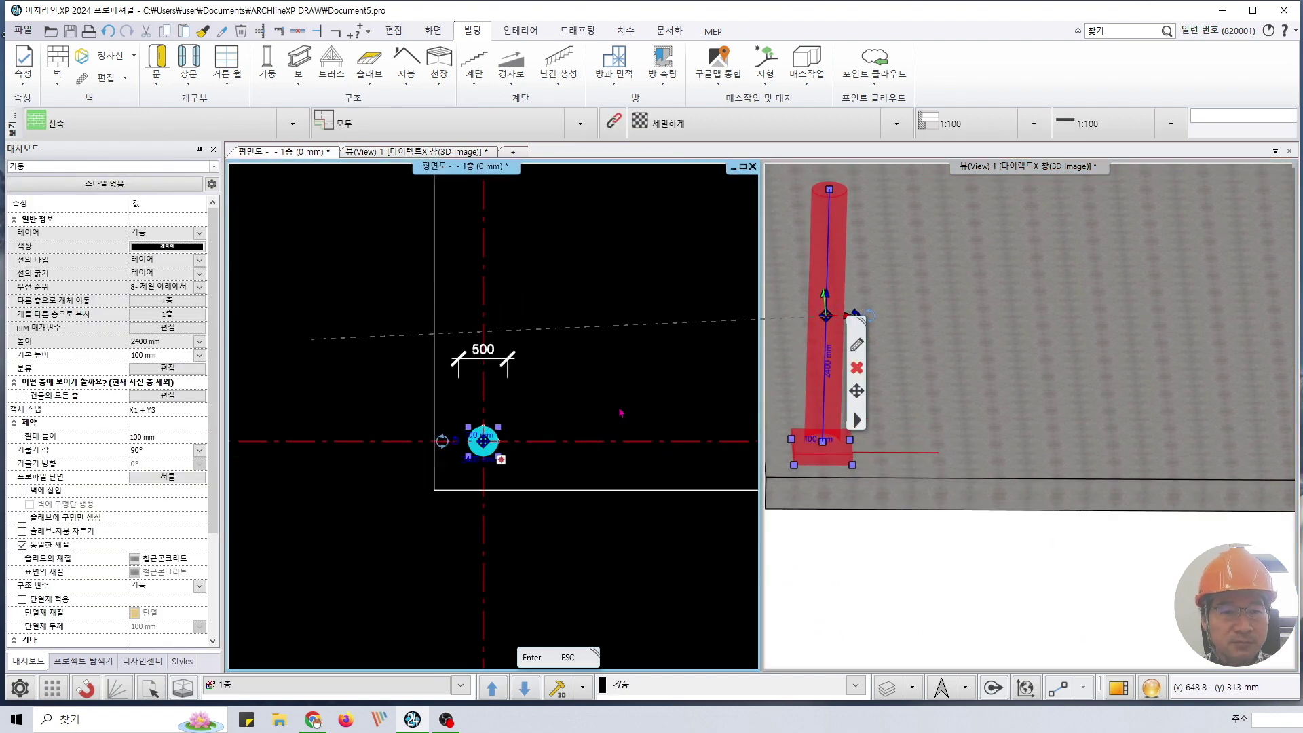
{"action": "key", "text": "Escape"}
{"action": "middle_click_drag", "start_coordinate": [600, 538], "coordinate": [528, 566]}
{"action": "middle_click_drag", "start_coordinate": [984, 421], "coordinate": [1064, 494]}
{"action": "scroll", "coordinate": [1064, 493], "scroll_direction": "up", "scroll_amount": 3}
{"action": "scroll", "coordinate": [1064, 493], "scroll_direction": "up", "scroll_amount": 2}
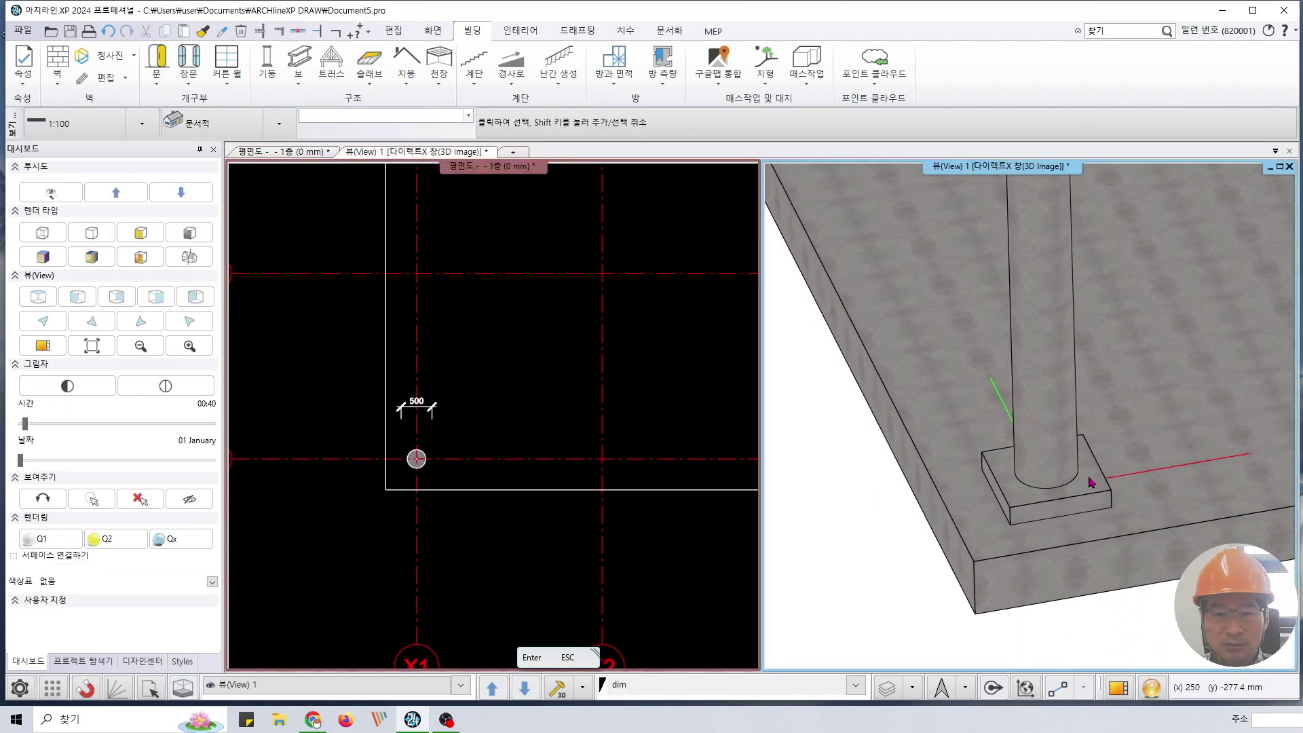
{"action": "left_click", "coordinate": [725, 556]}
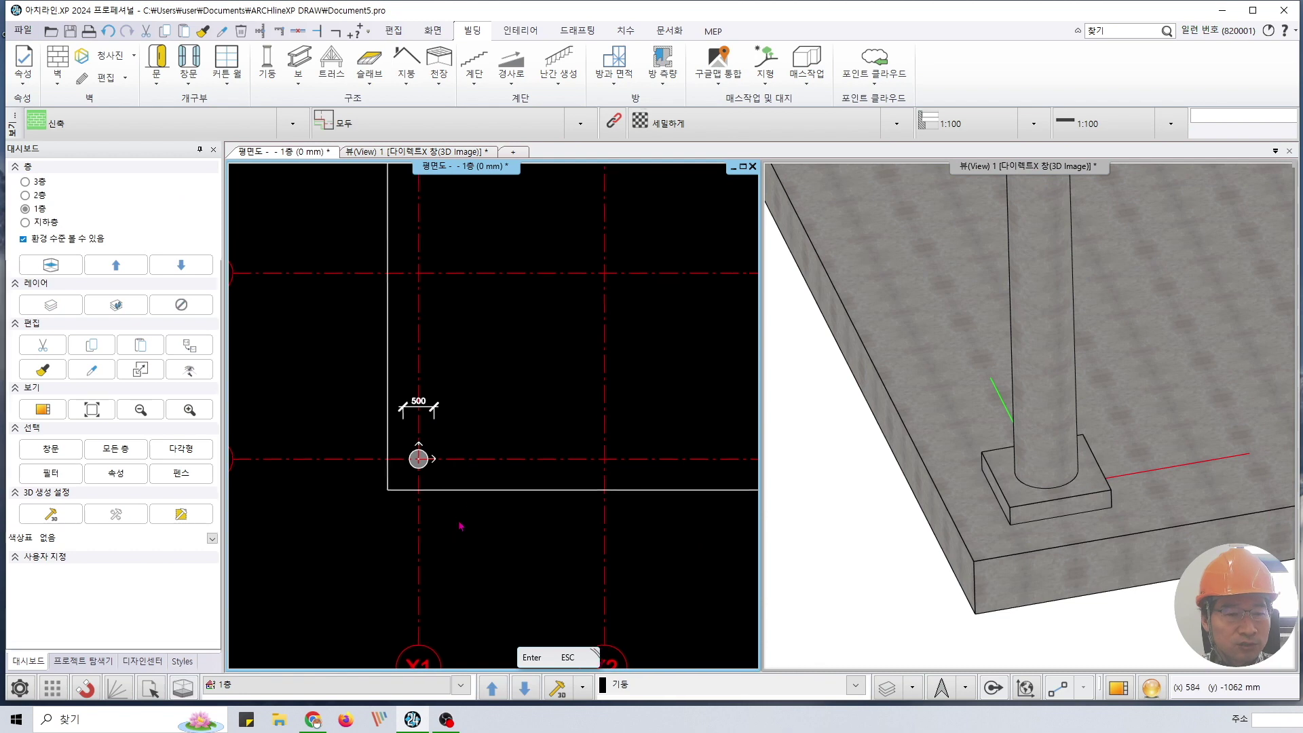
{"action": "scroll", "coordinate": [451, 515], "scroll_direction": "up", "scroll_amount": 3}
{"action": "scroll", "coordinate": [456, 441], "scroll_direction": "up", "scroll_amount": 2}
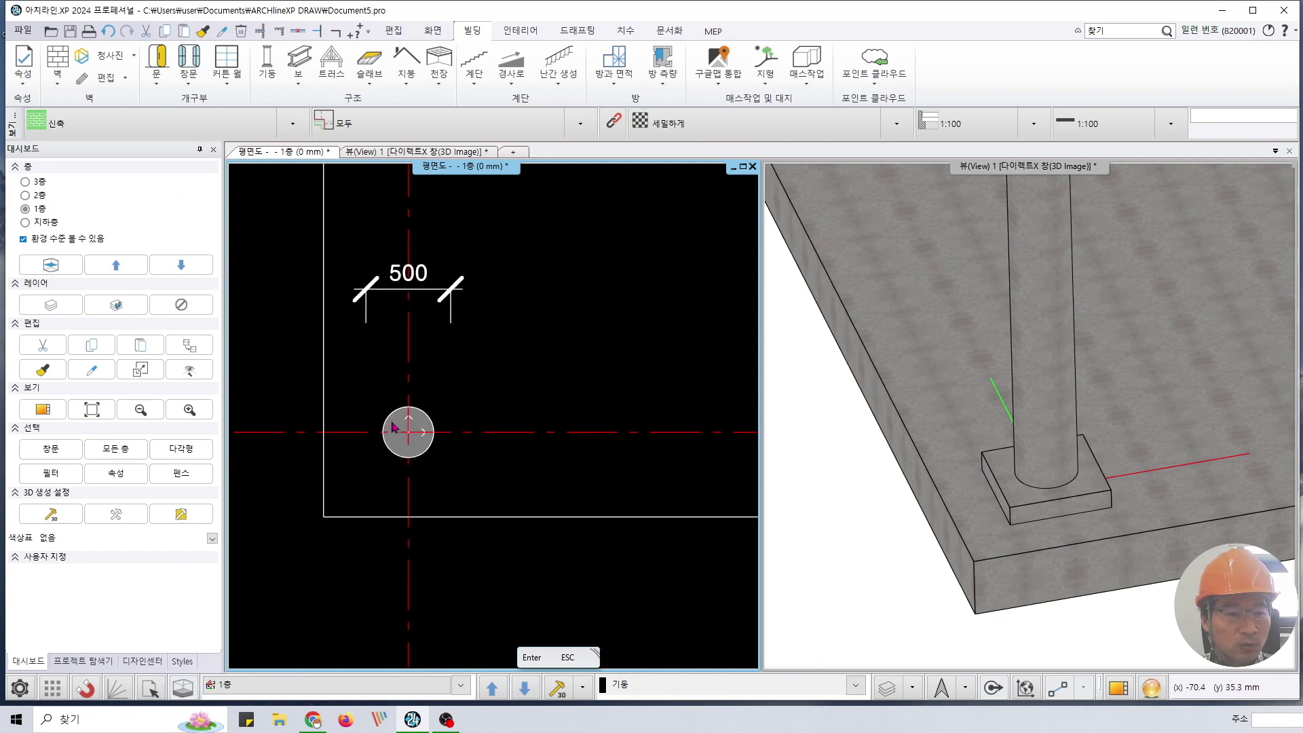
{"action": "scroll", "coordinate": [431, 429], "scroll_direction": "up", "scroll_amount": 3}
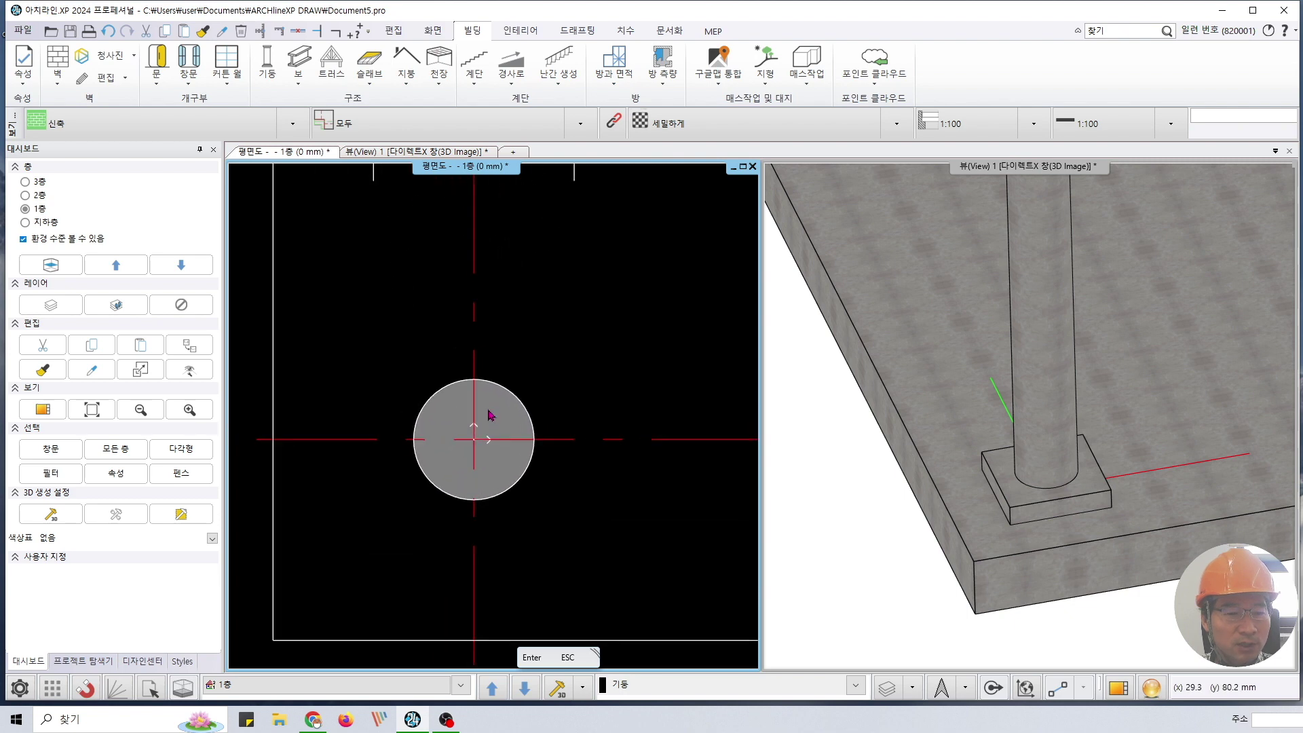
{"action": "scroll", "coordinate": [466, 425], "scroll_direction": "down", "scroll_amount": 5}
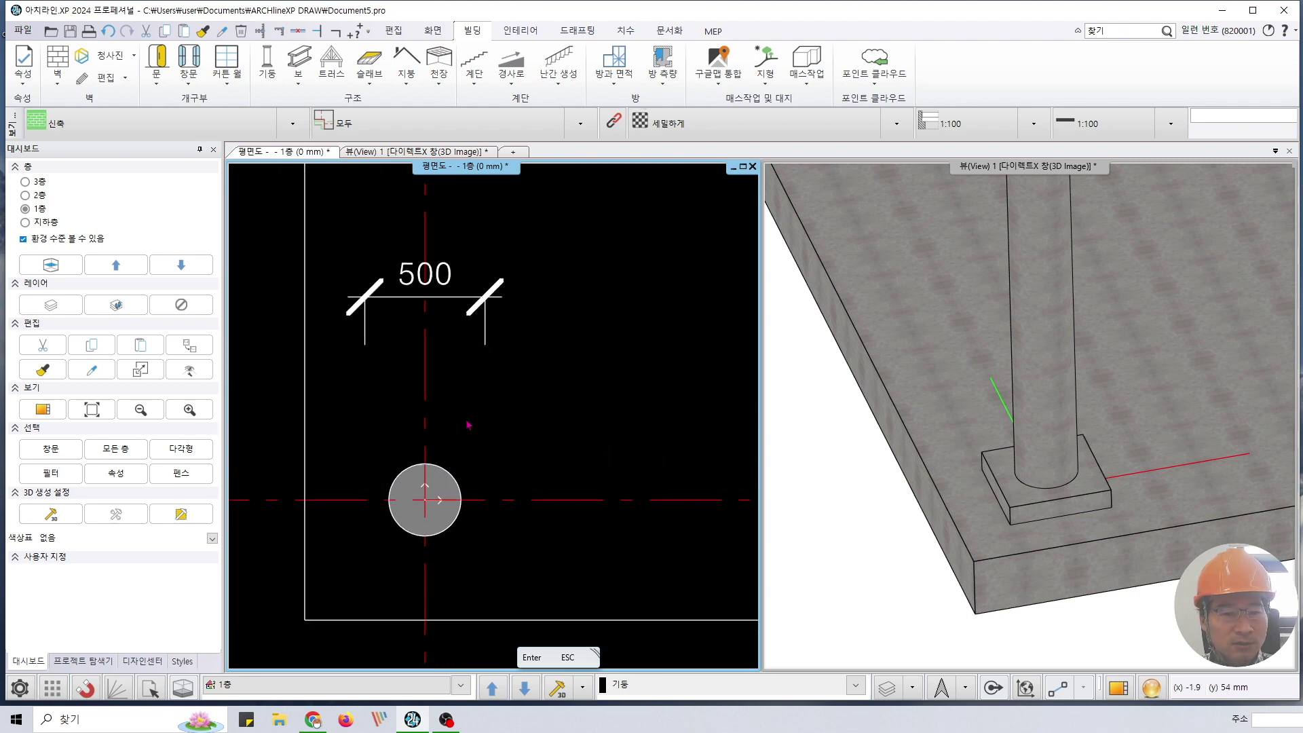
{"action": "scroll", "coordinate": [439, 518], "scroll_direction": "down", "scroll_amount": 2}
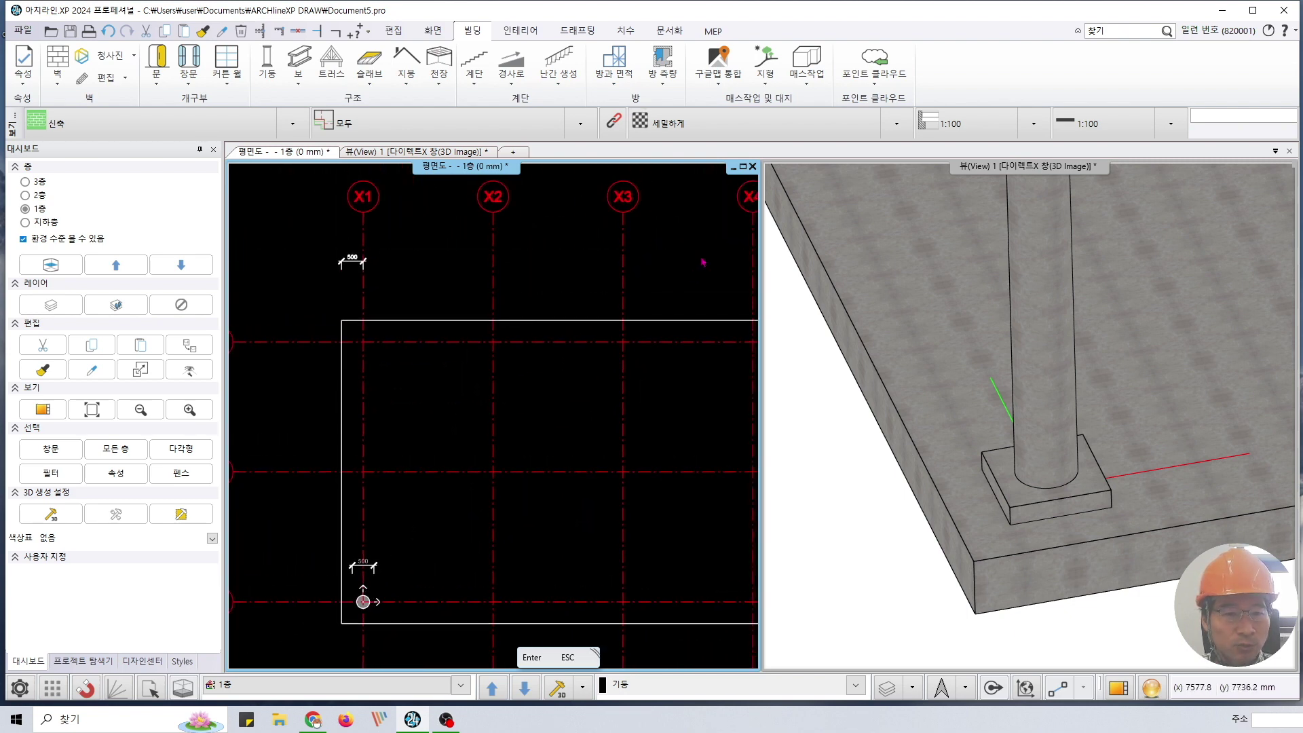
- Make 4 evenly spaced copies of the X1/Y3 column within a 12000 mm distance along Y3, ending at X5
{"action": "left_click", "coordinate": [744, 165]}
{"action": "middle_click_drag", "start_coordinate": [486, 599], "coordinate": [468, 439]}
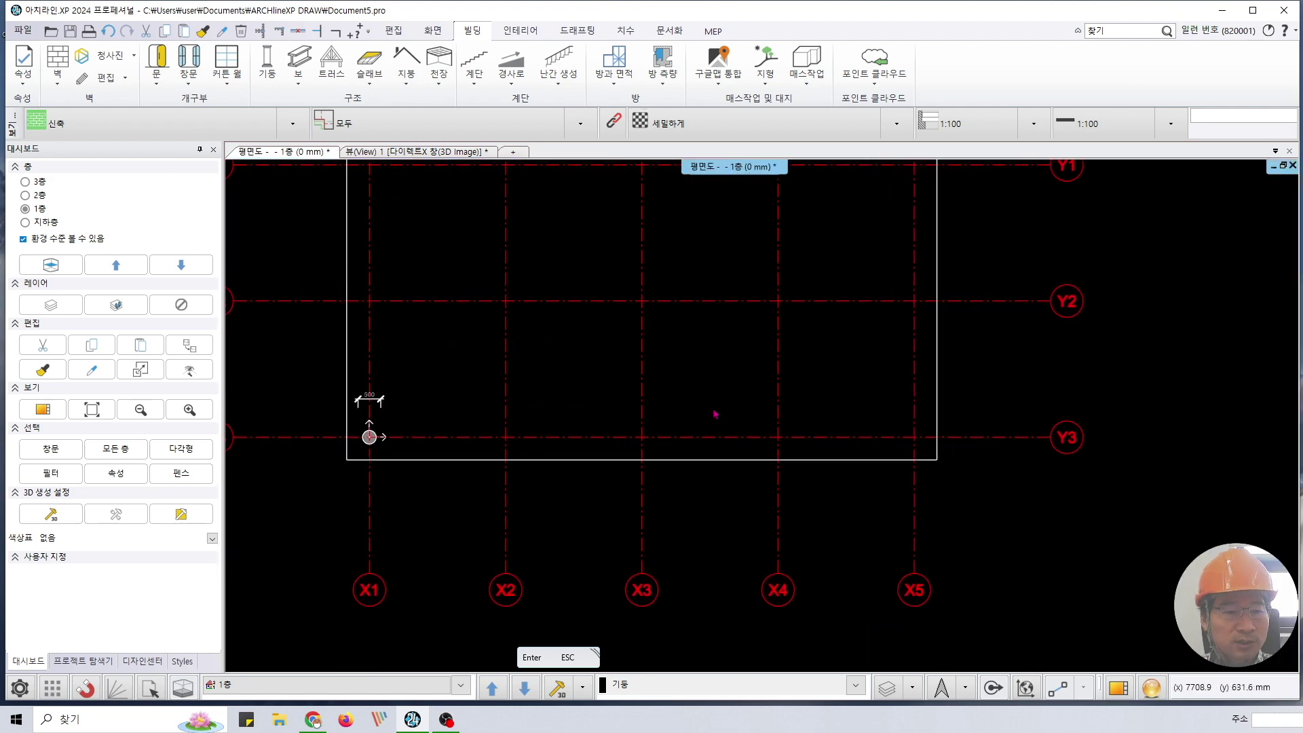
{"action": "scroll", "coordinate": [520, 389], "scroll_direction": "up", "scroll_amount": 4}
{"action": "scroll", "coordinate": [543, 397], "scroll_direction": "up", "scroll_amount": 1}
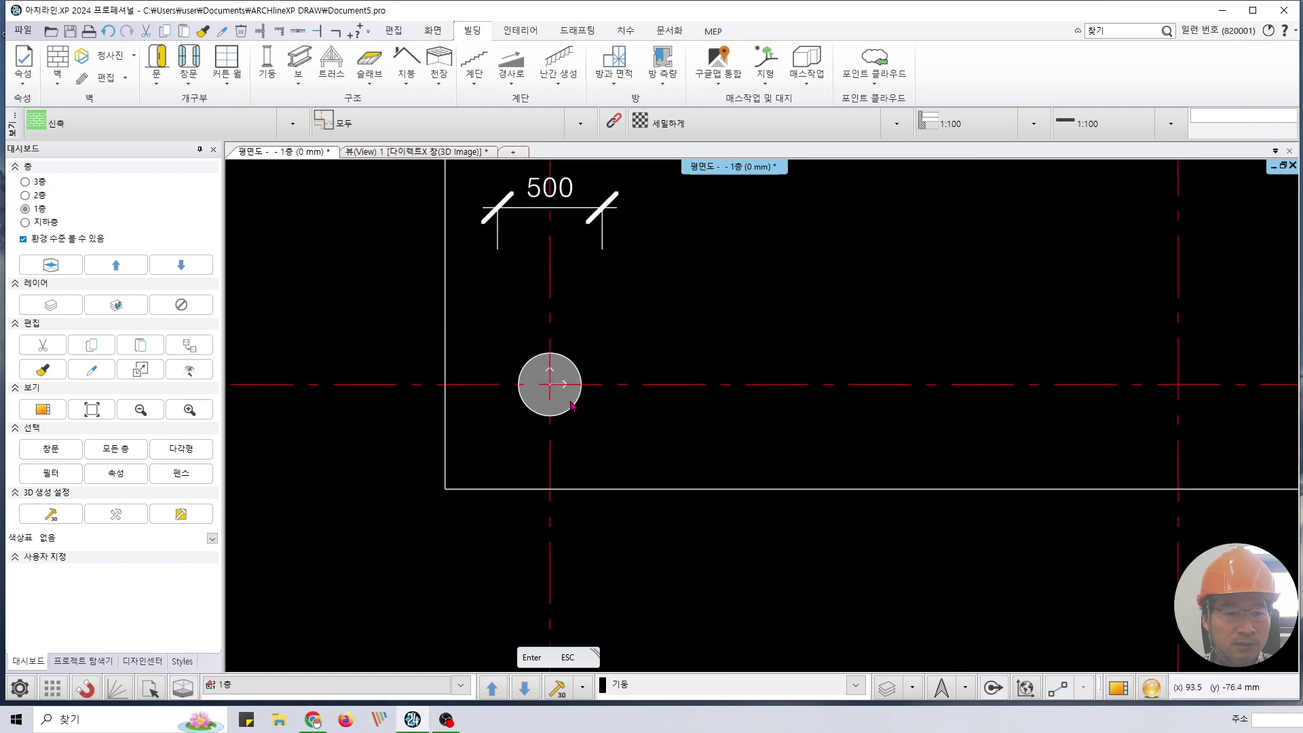
{"action": "left_click", "coordinate": [571, 404]}
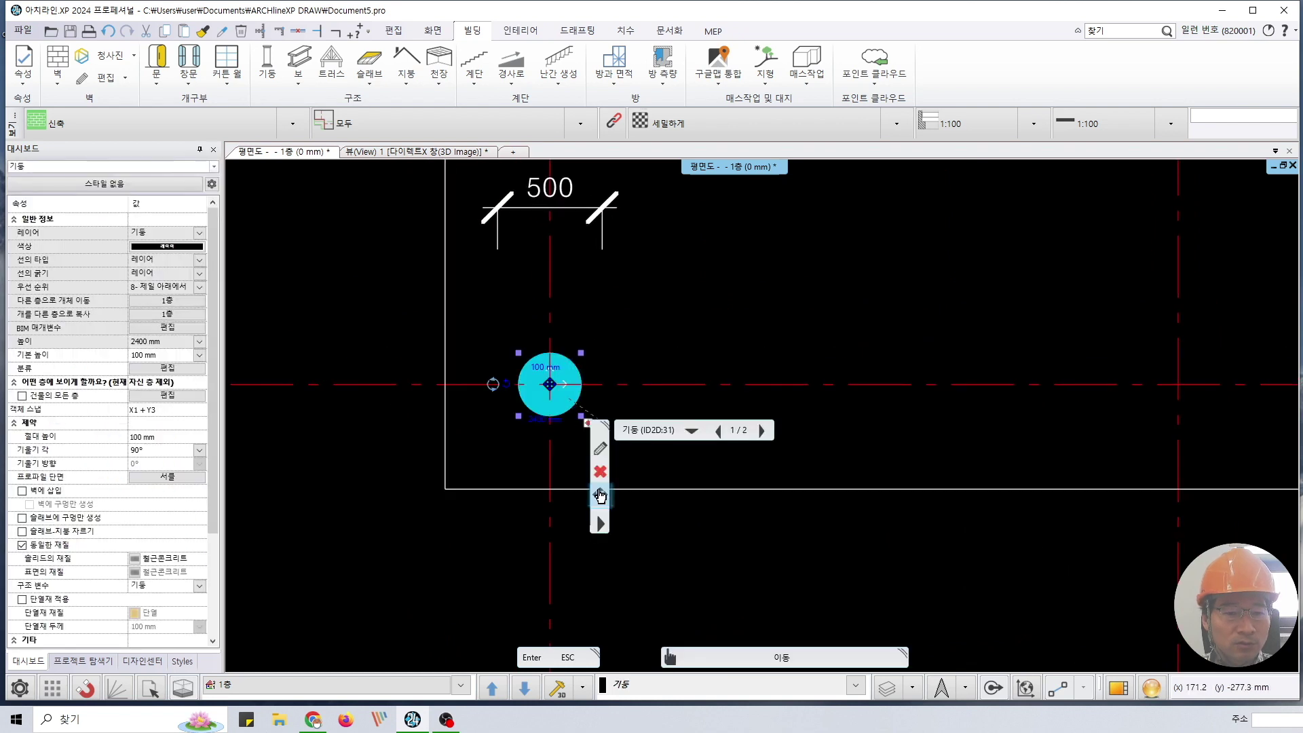
{"action": "left_click", "coordinate": [600, 495]}
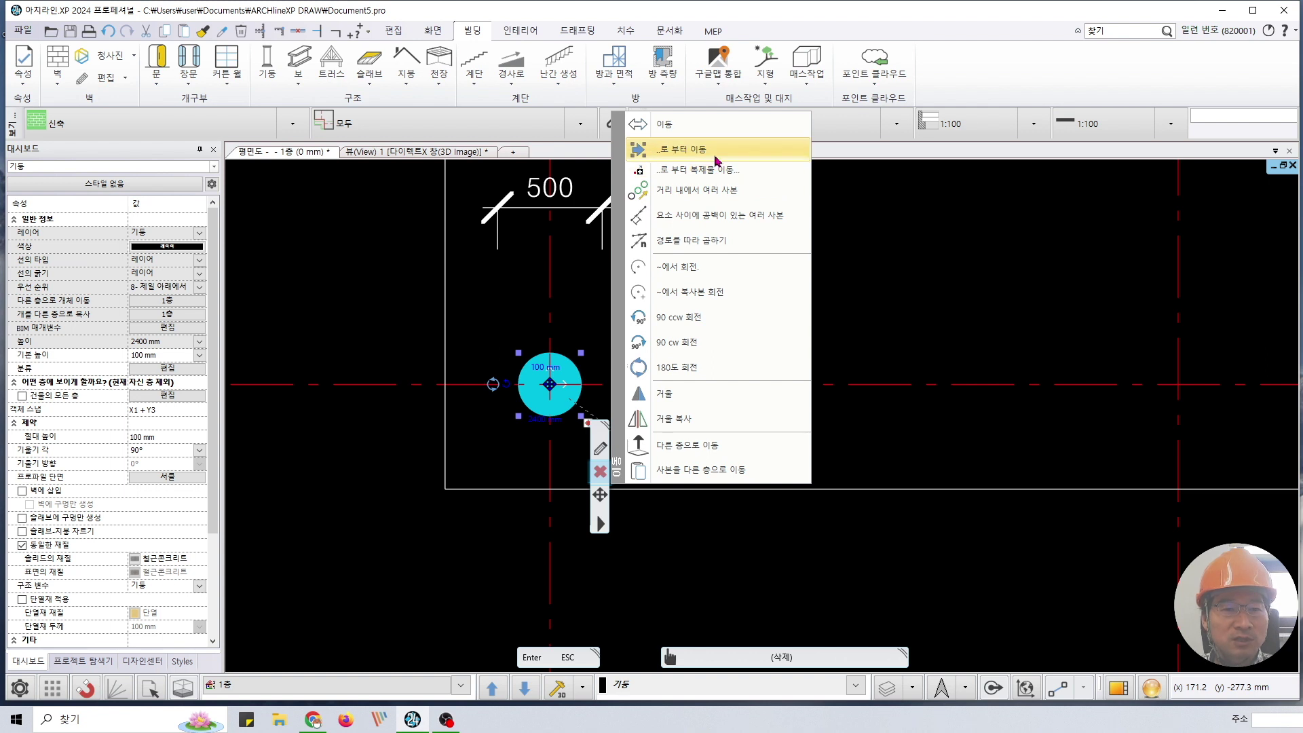
{"action": "left_click", "coordinate": [685, 197]}
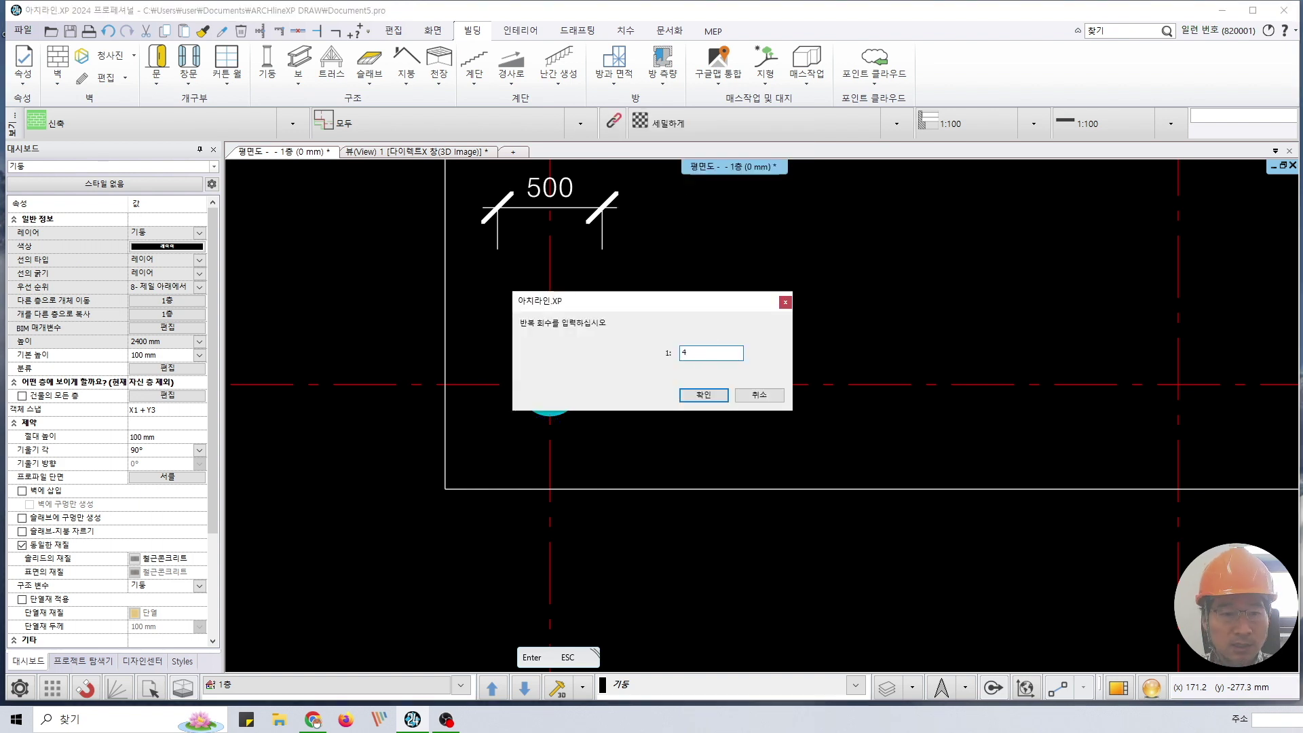
{"action": "left_click", "coordinate": [705, 395]}
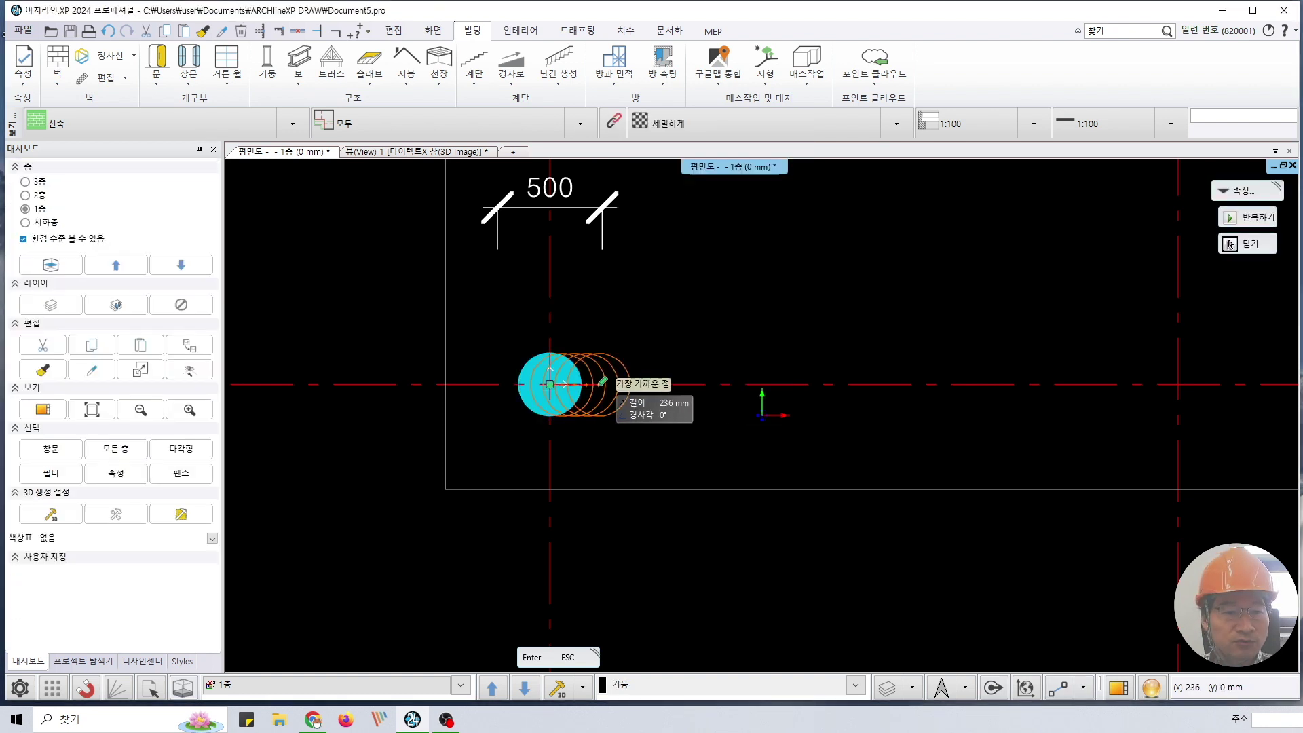
{"action": "scroll", "coordinate": [995, 440], "scroll_direction": "down", "scroll_amount": 3}
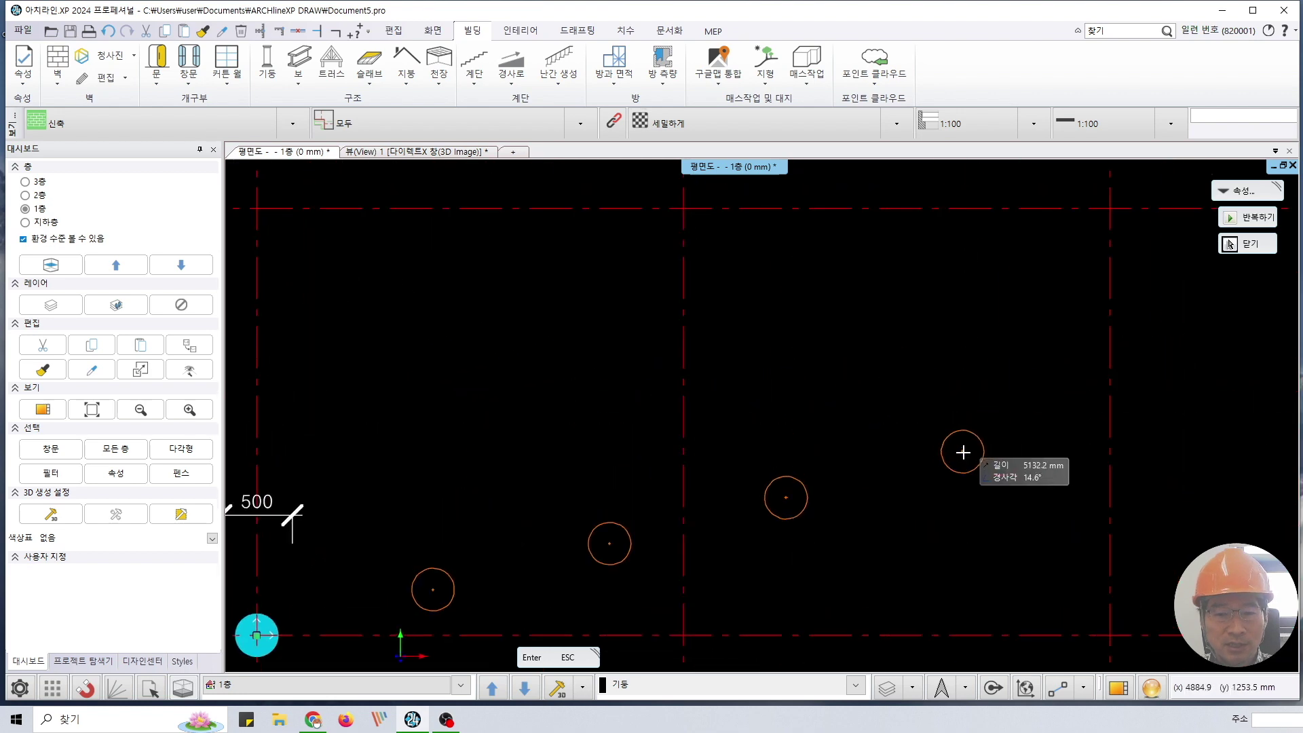
{"action": "scroll", "coordinate": [1004, 451], "scroll_direction": "down", "scroll_amount": 1}
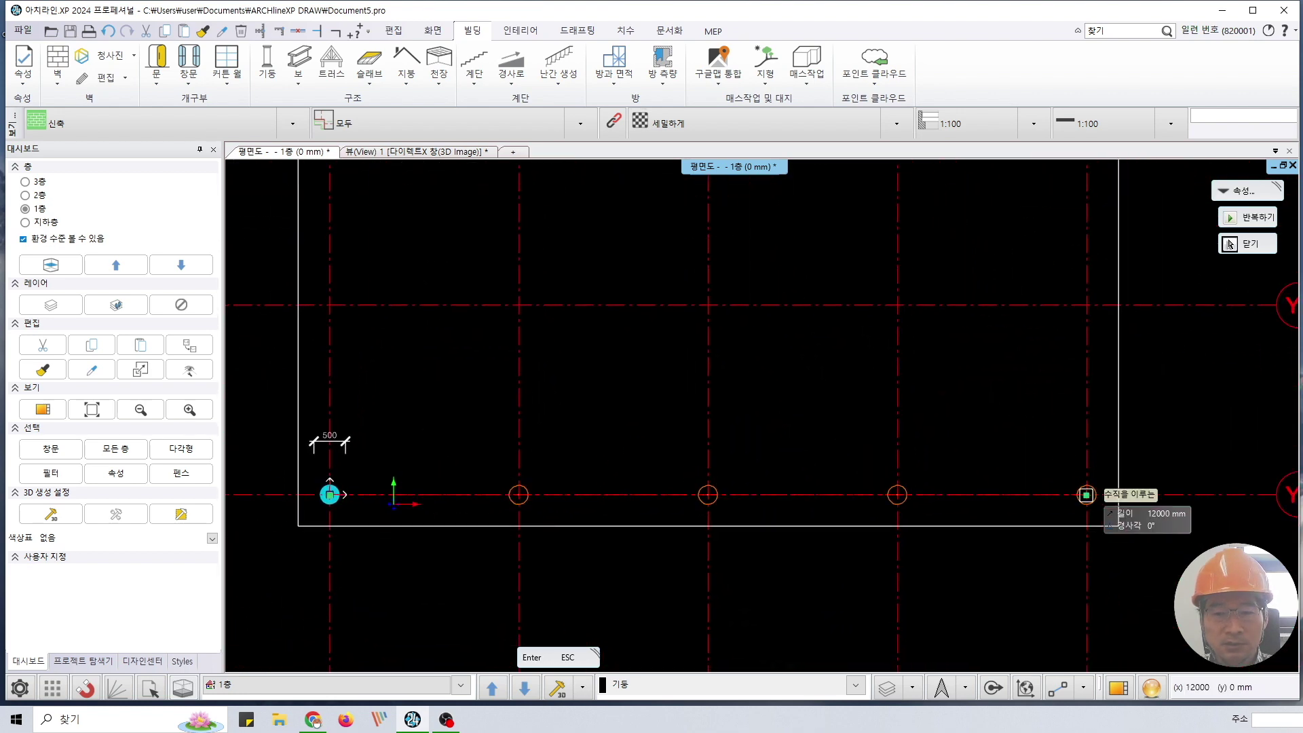
{"action": "left_click", "coordinate": [1086, 494]}
{"action": "scroll", "coordinate": [947, 442], "scroll_direction": "down", "scroll_amount": 1}
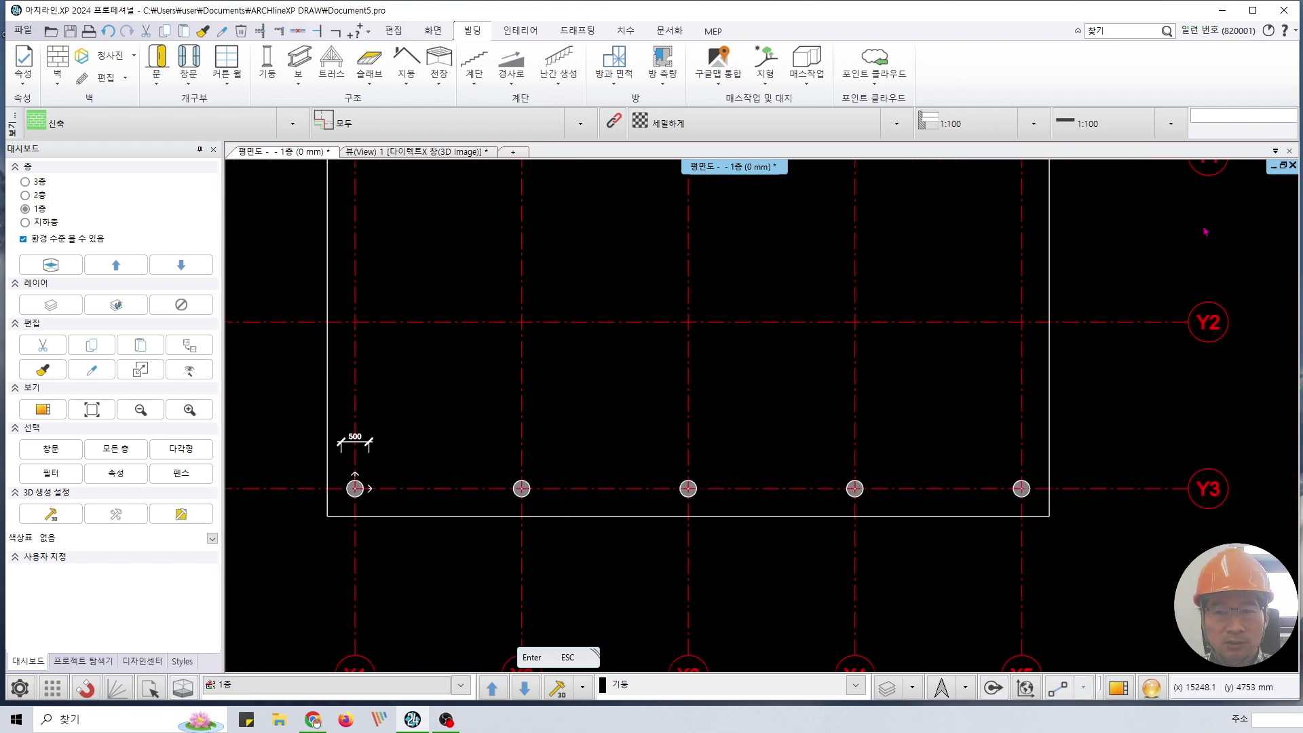
- Check the row of copied columns along Y3 in the 3D view and the floor plan
{"action": "left_click", "coordinate": [1282, 165]}
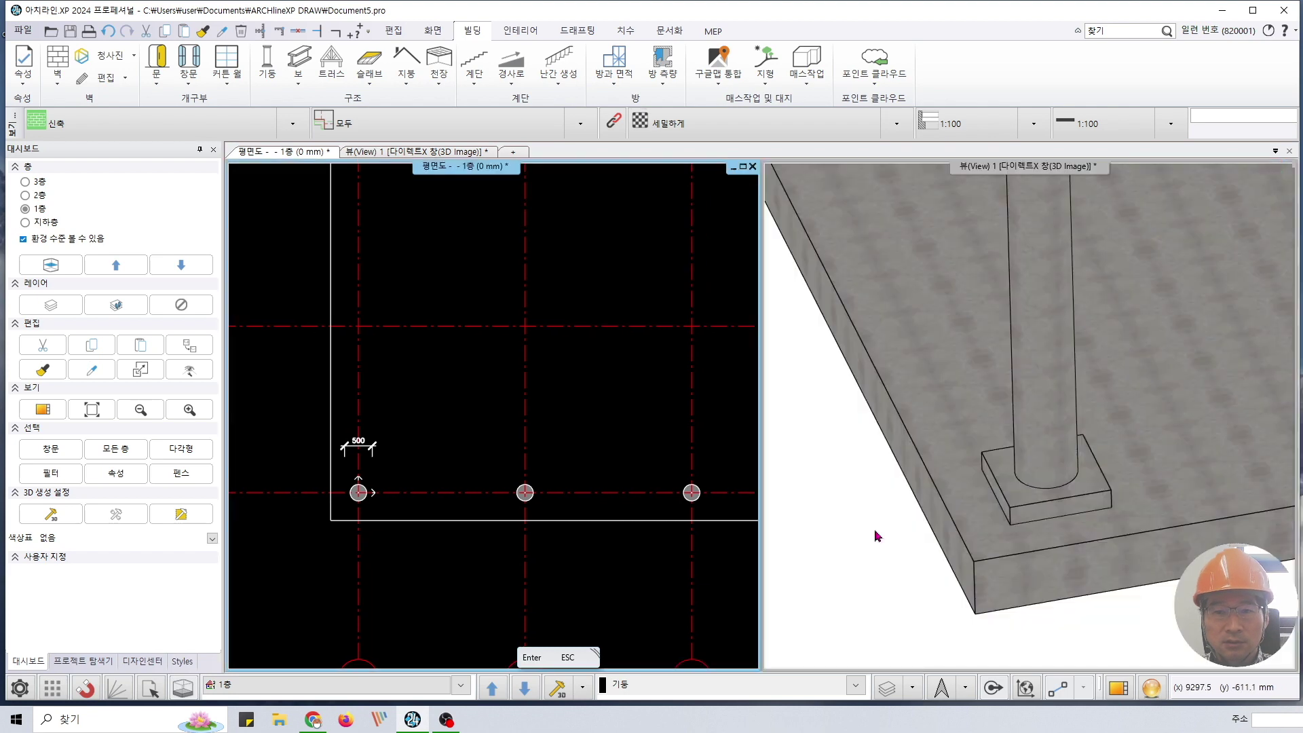
{"action": "left_click", "coordinate": [876, 546]}
{"action": "scroll", "coordinate": [876, 546], "scroll_direction": "down", "scroll_amount": 5}
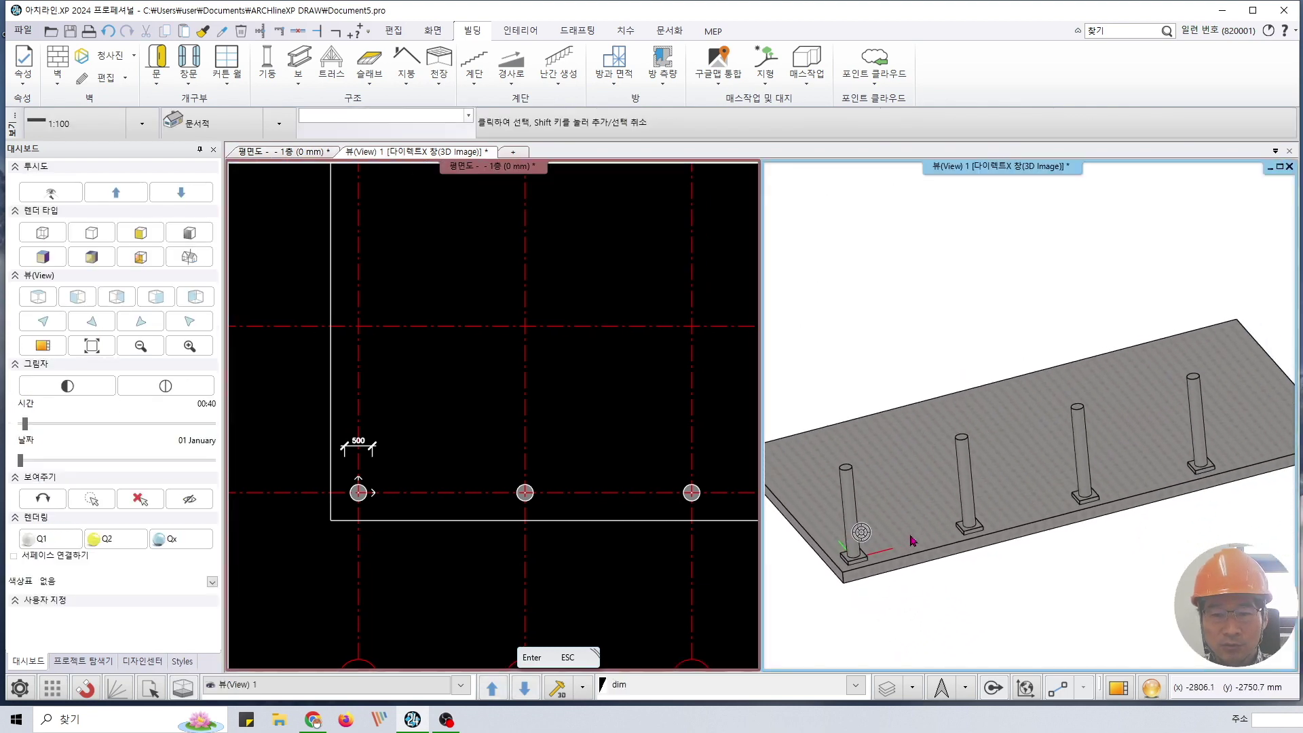
{"action": "left_click", "coordinate": [595, 421]}
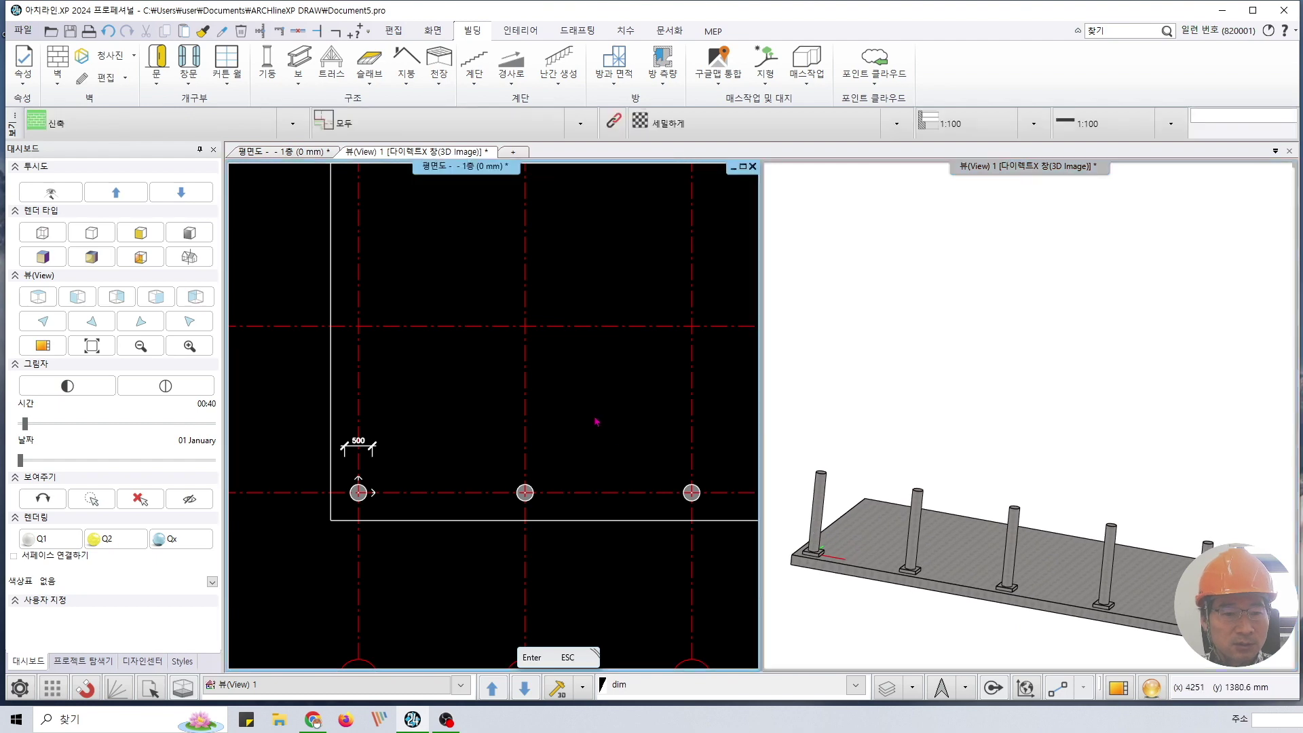
{"action": "scroll", "coordinate": [595, 421], "scroll_direction": "down", "scroll_amount": 1}
{"action": "scroll", "coordinate": [596, 421], "scroll_direction": "down", "scroll_amount": 2}
{"action": "scroll", "coordinate": [540, 399], "scroll_direction": "up", "scroll_amount": 1}
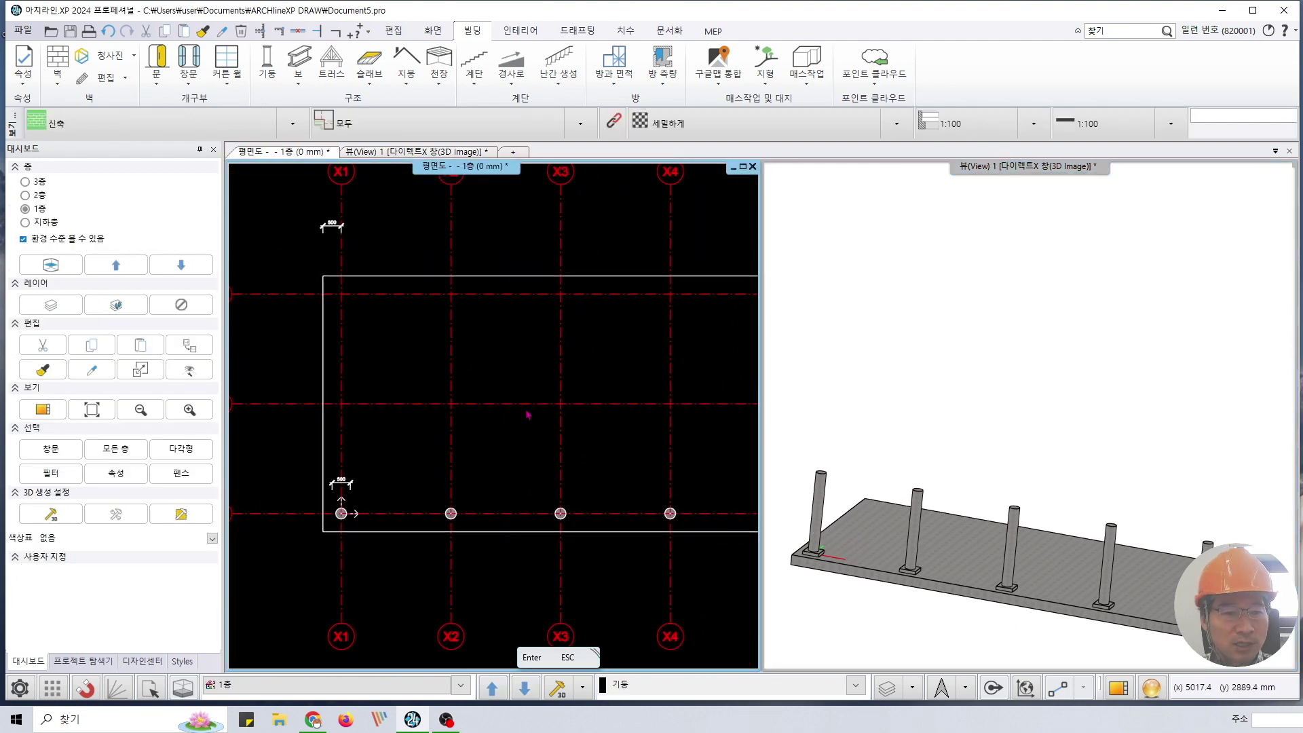
- Copy the five Y3 columns with the spaced multiple-copies option, using the Y3-to-Y2 distance, to place rows on Y2 and Y1
{"action": "left_click", "coordinate": [744, 168]}
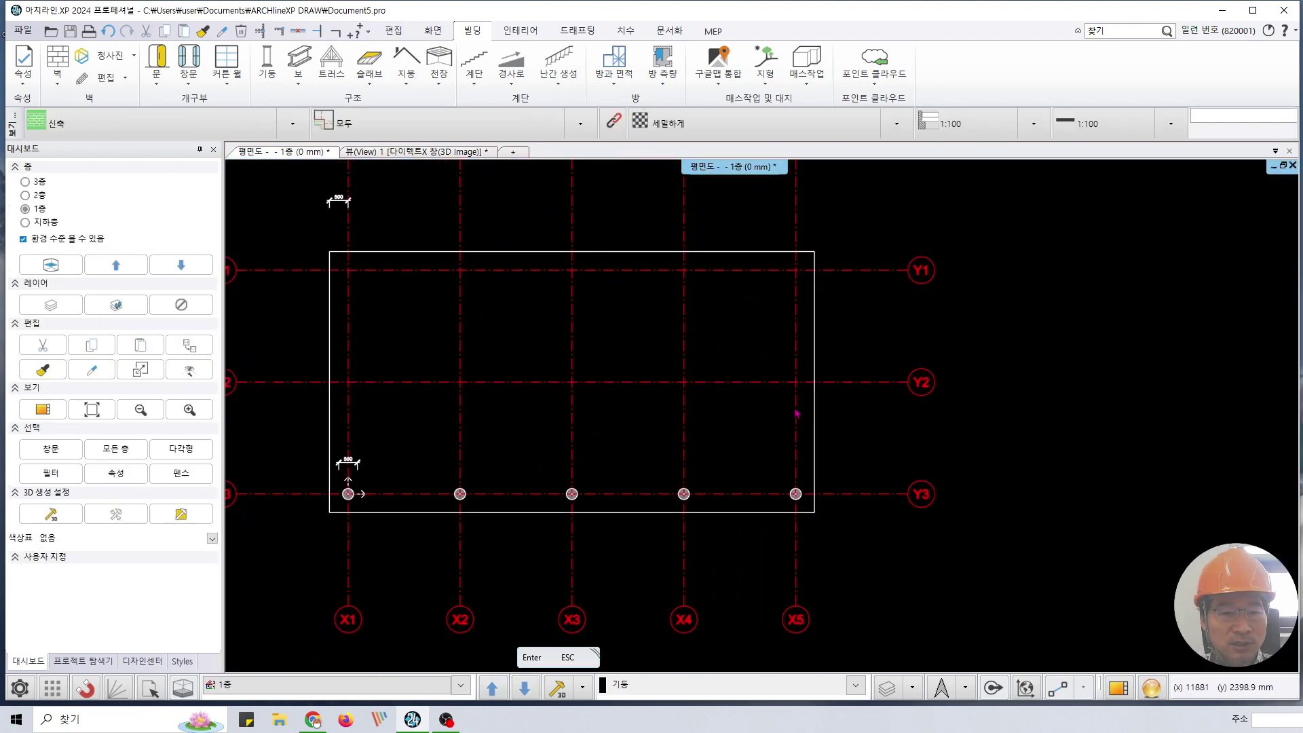
{"action": "left_click", "coordinate": [433, 416]}
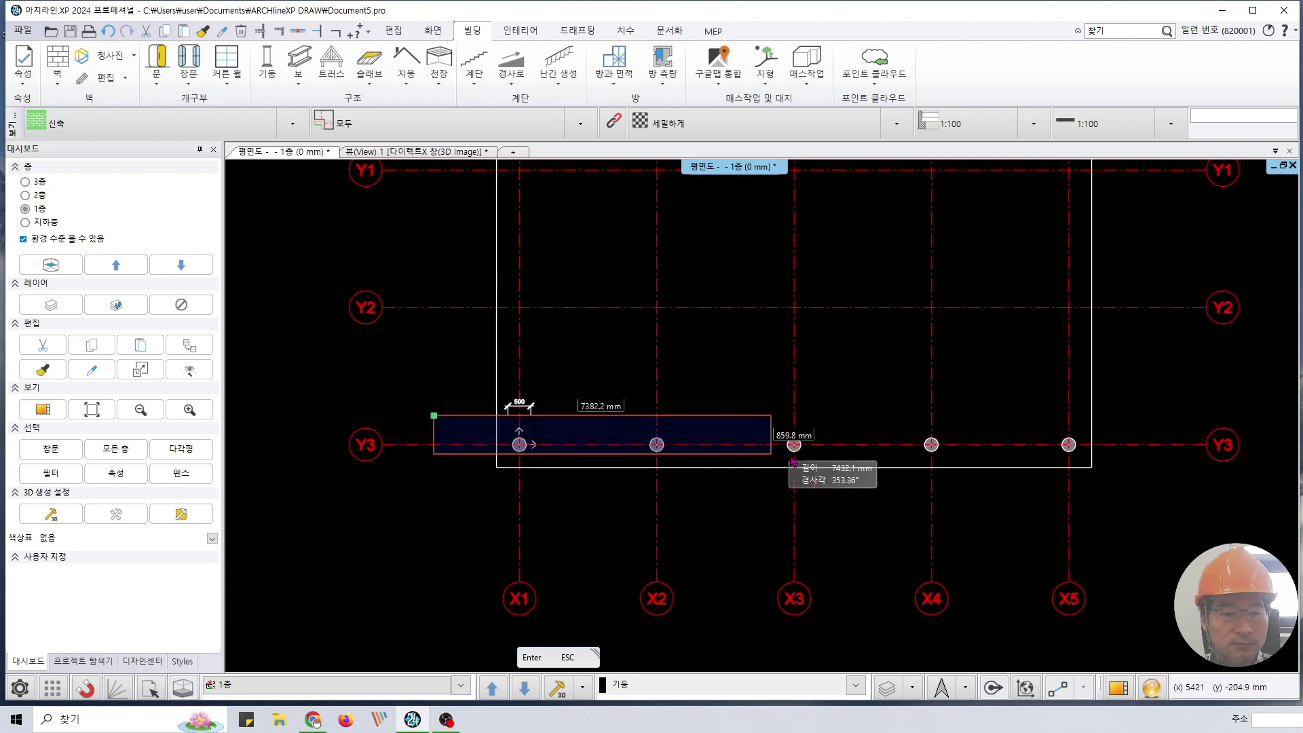
{"action": "left_click", "coordinate": [1084, 463]}
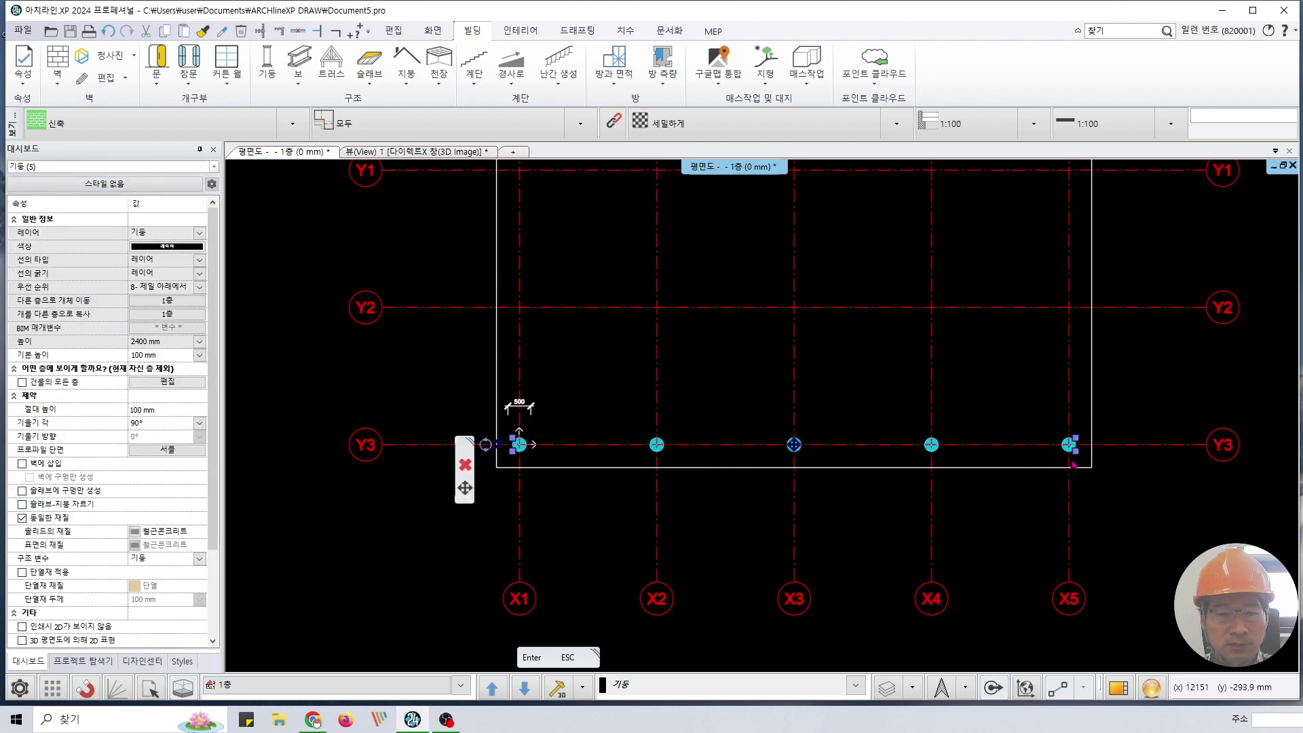
{"action": "left_click", "coordinate": [794, 444]}
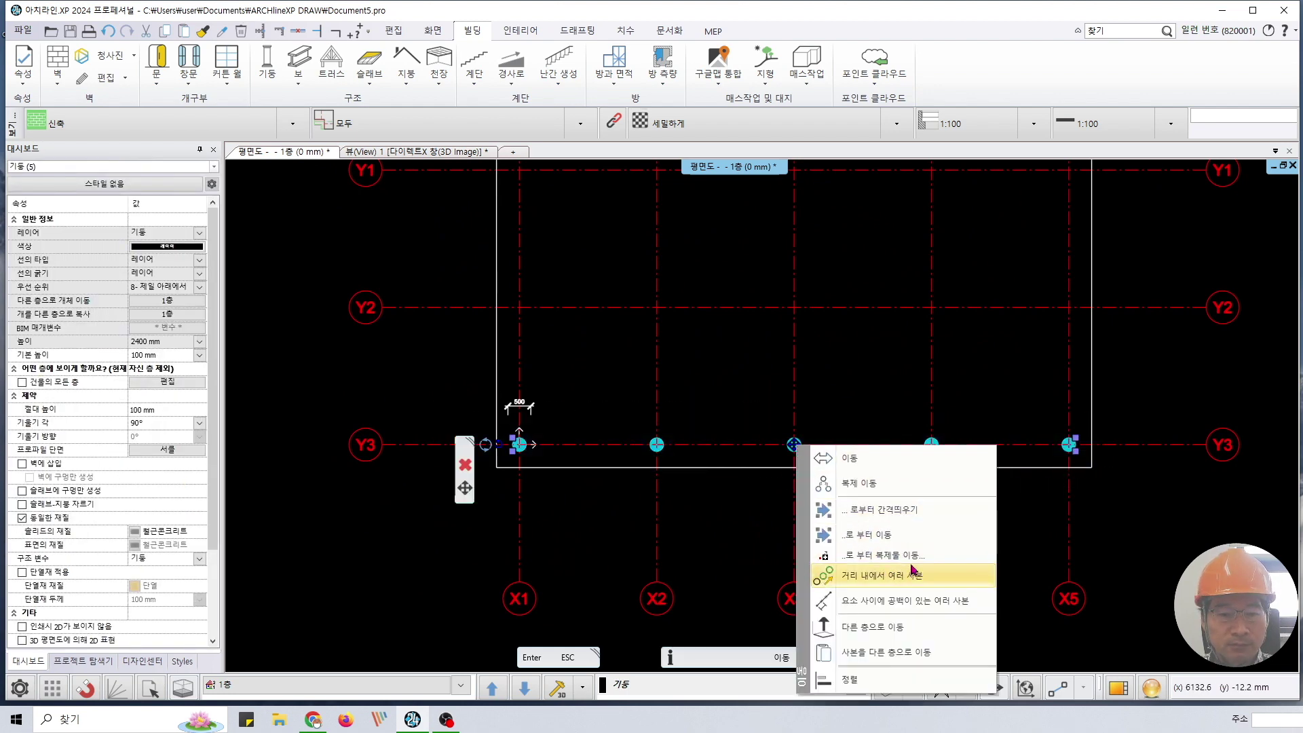
{"action": "left_click", "coordinate": [918, 600]}
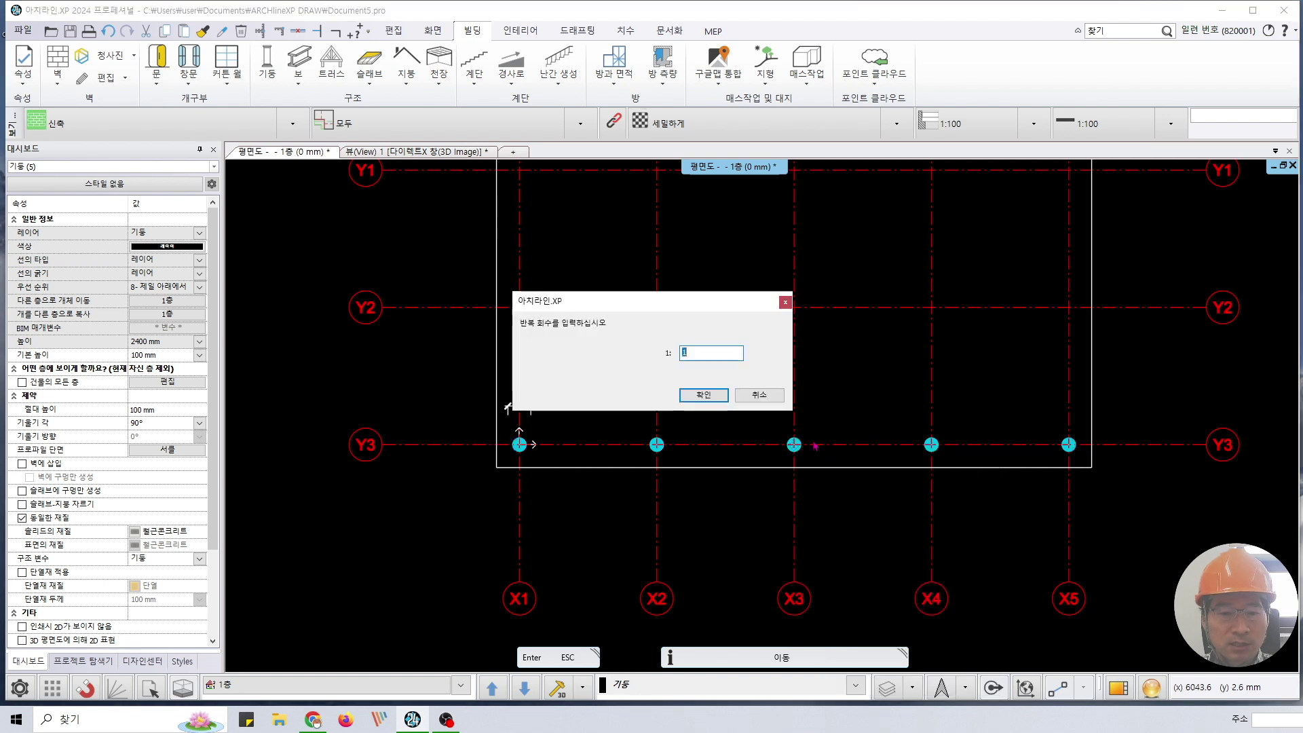
{"action": "left_click", "coordinate": [703, 395]}
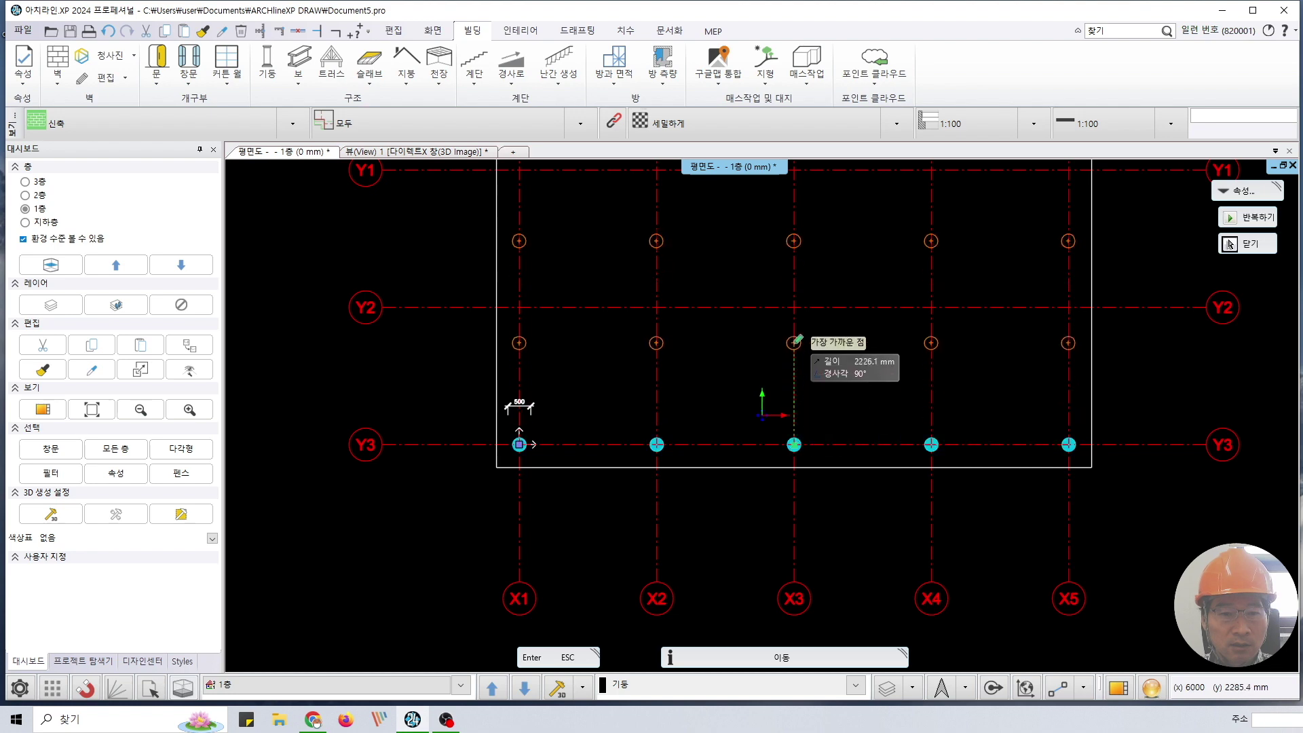
{"action": "left_click", "coordinate": [794, 307]}
{"action": "scroll", "coordinate": [847, 378], "scroll_direction": "down", "scroll_amount": 3}
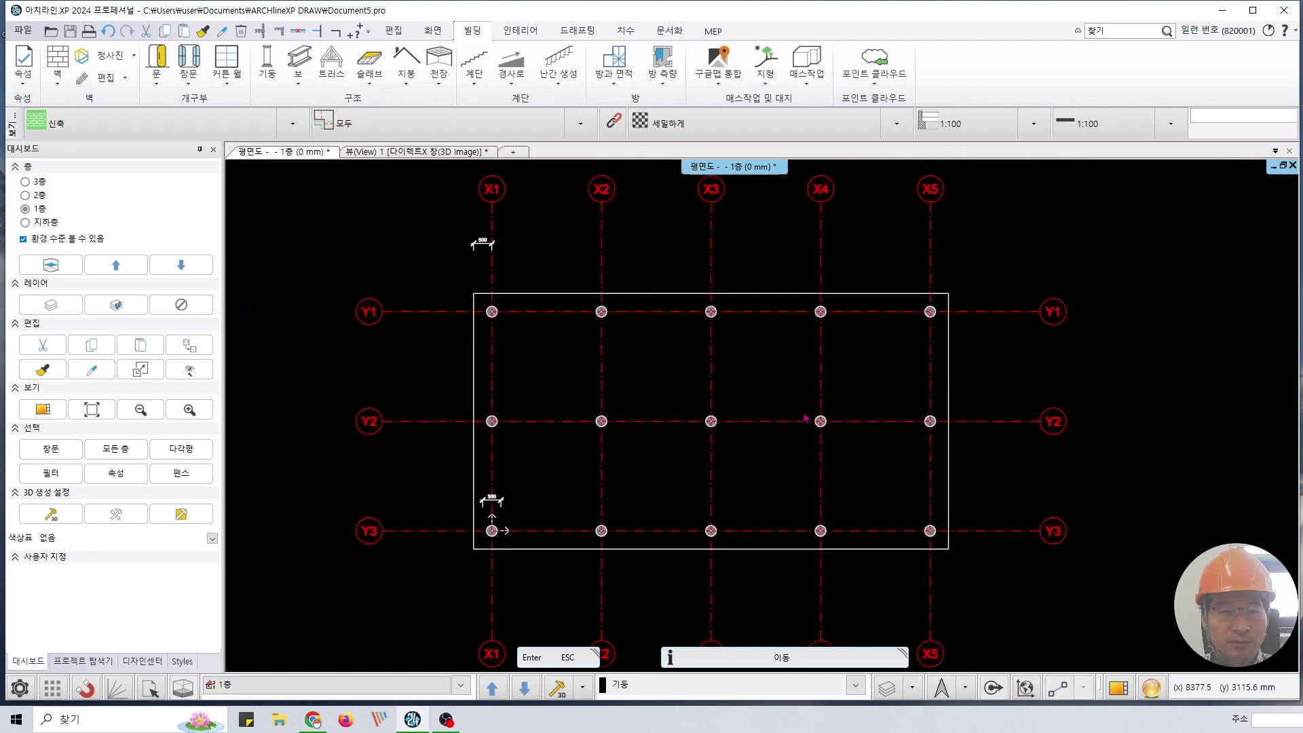
- Examine the full column grid on the slab in the 3D view and the floor plan
{"action": "left_click", "coordinate": [1283, 166]}
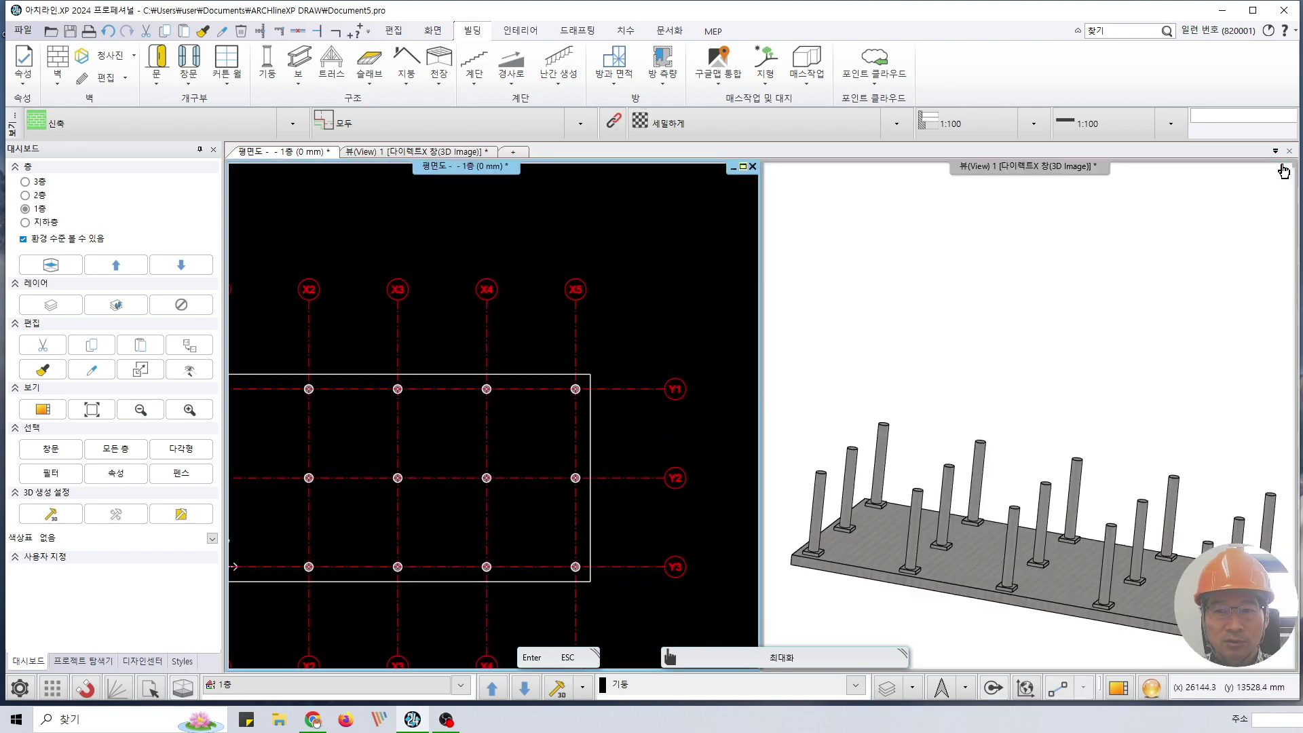
{"action": "left_click", "coordinate": [1120, 350]}
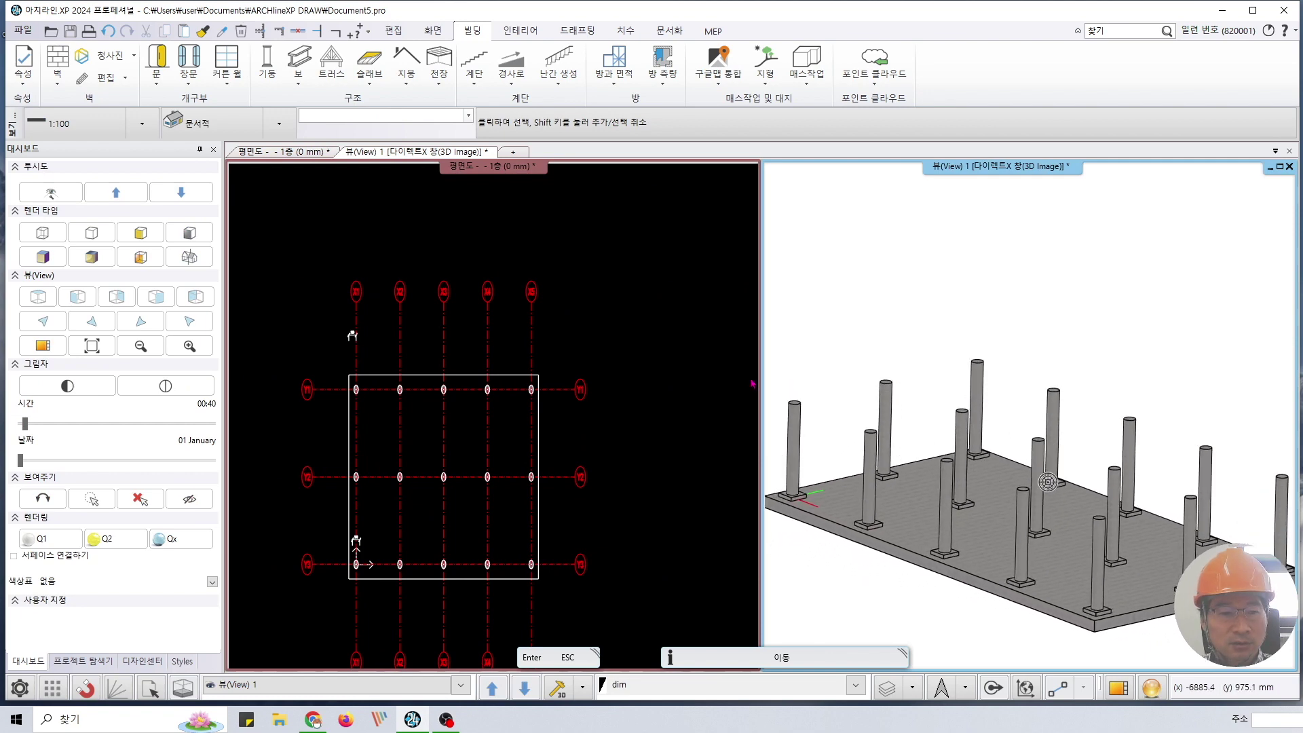
{"action": "left_click", "coordinate": [520, 445]}
{"action": "scroll", "coordinate": [501, 461], "scroll_direction": "up", "scroll_amount": 2}
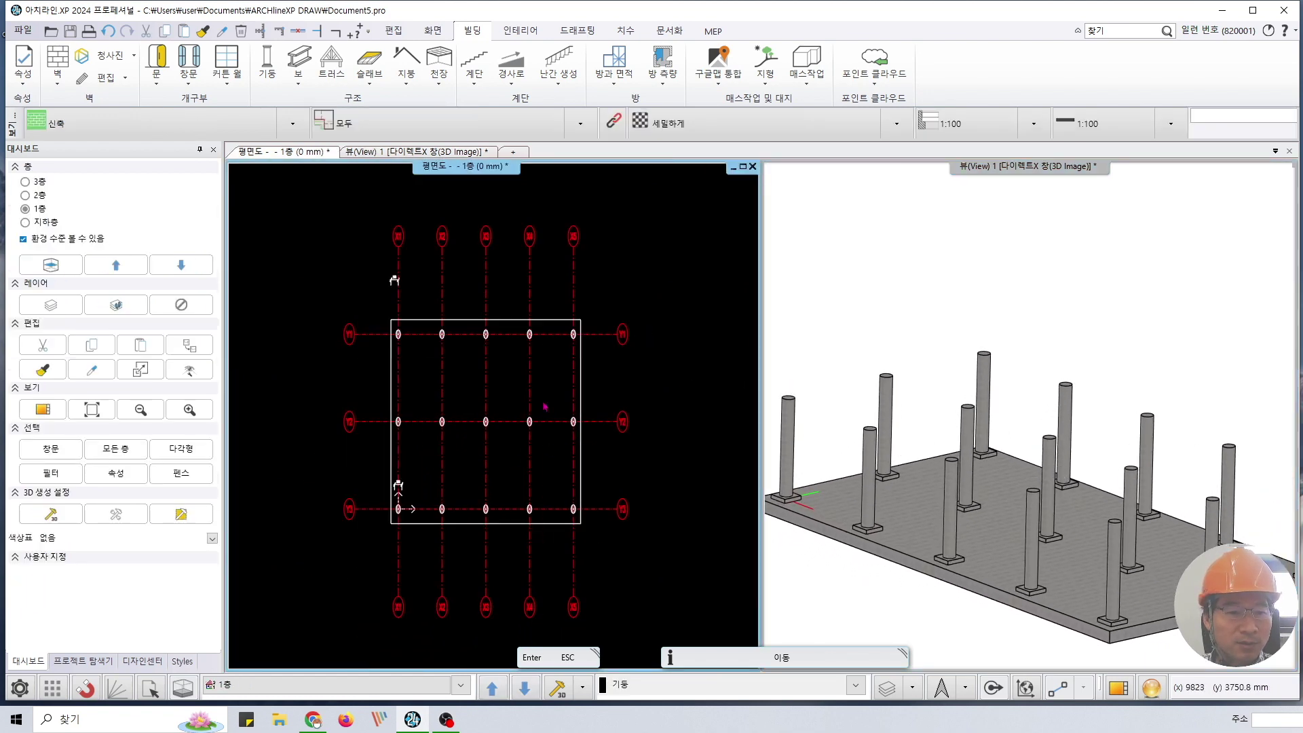
{"action": "middle_click_drag", "start_coordinate": [487, 408], "coordinate": [474, 404]}
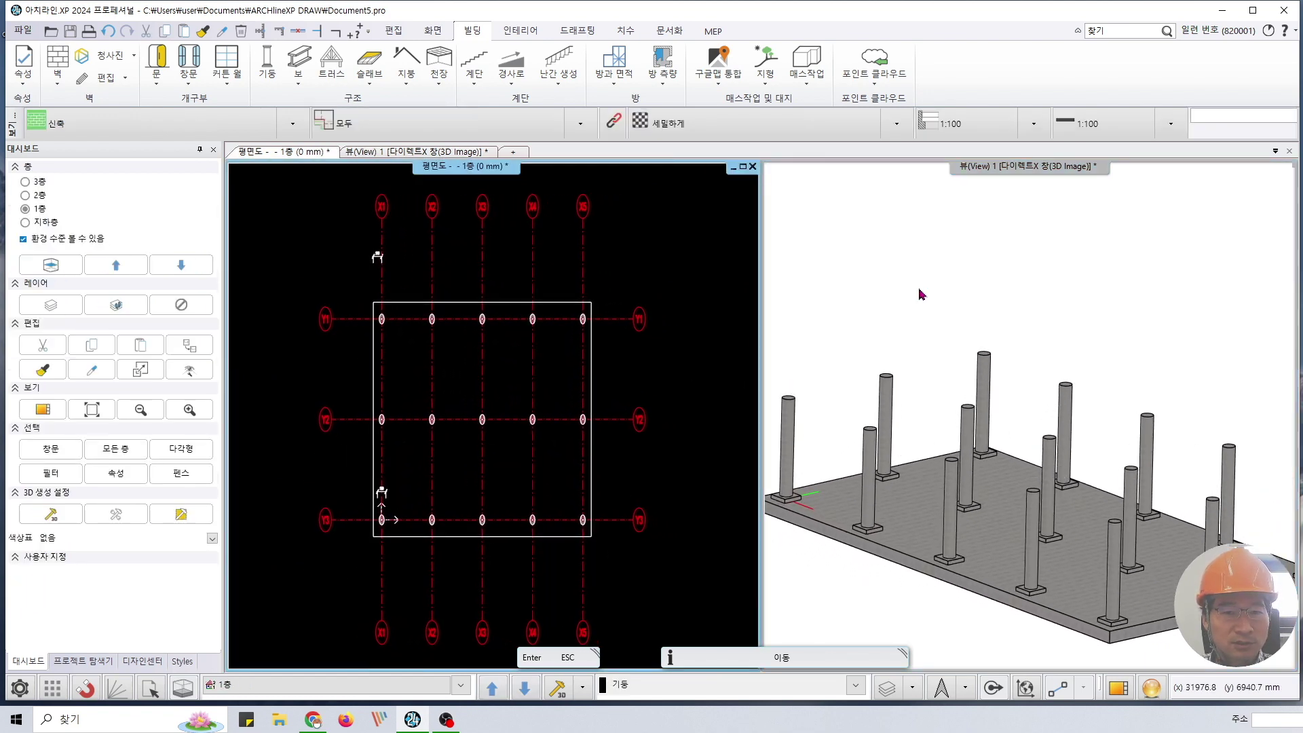
{"action": "left_click", "coordinate": [922, 292]}
{"action": "left_click", "coordinate": [686, 274]}
{"action": "left_click", "coordinate": [897, 306]}
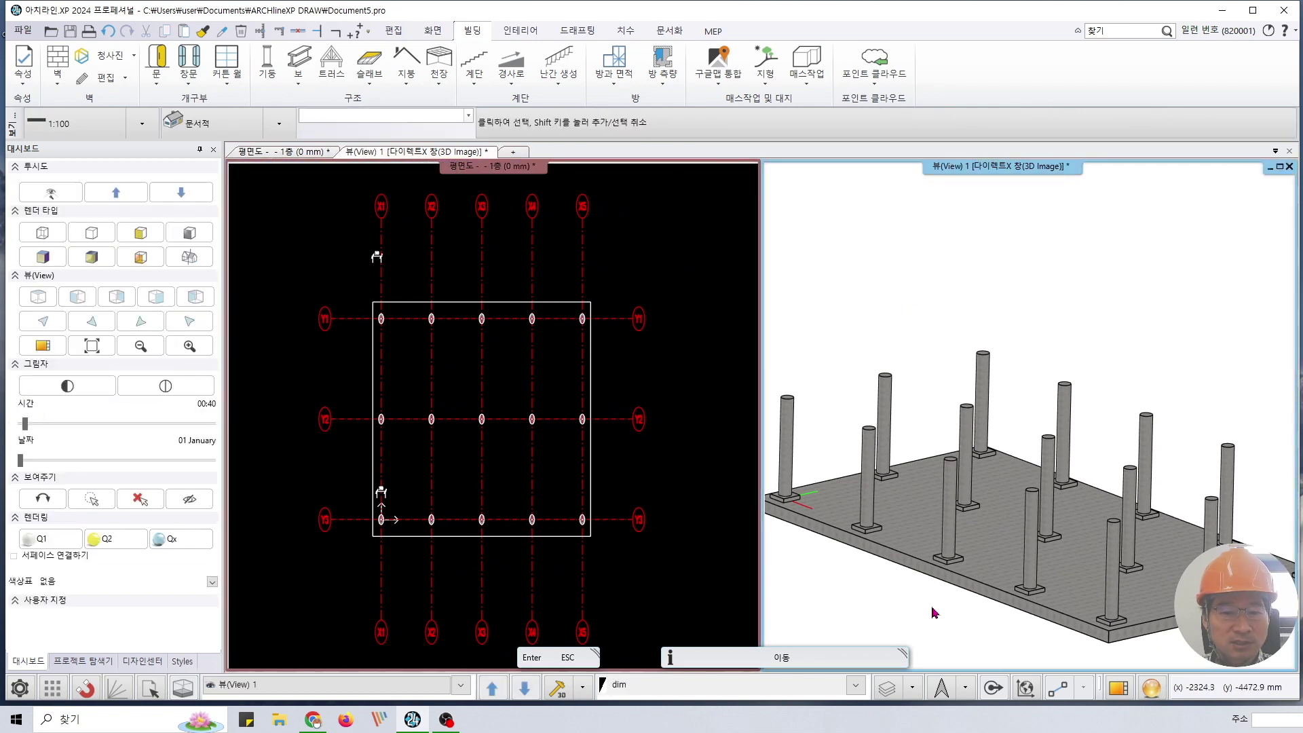
- Tile the floor plan and 3D view windows side by side with the plan first, fitting the model in both
{"action": "left_click", "coordinate": [1116, 688]}
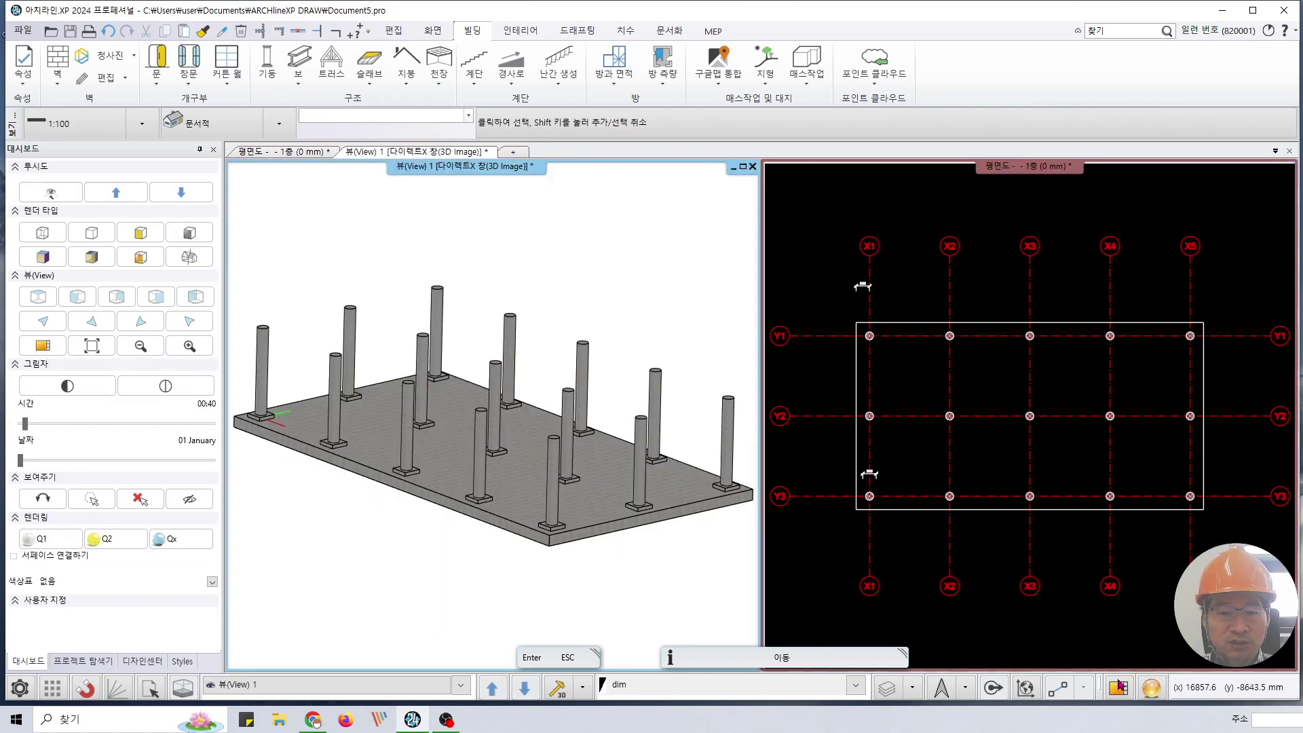
{"action": "left_click", "coordinate": [1012, 203]}
{"action": "left_click", "coordinate": [1118, 689]}
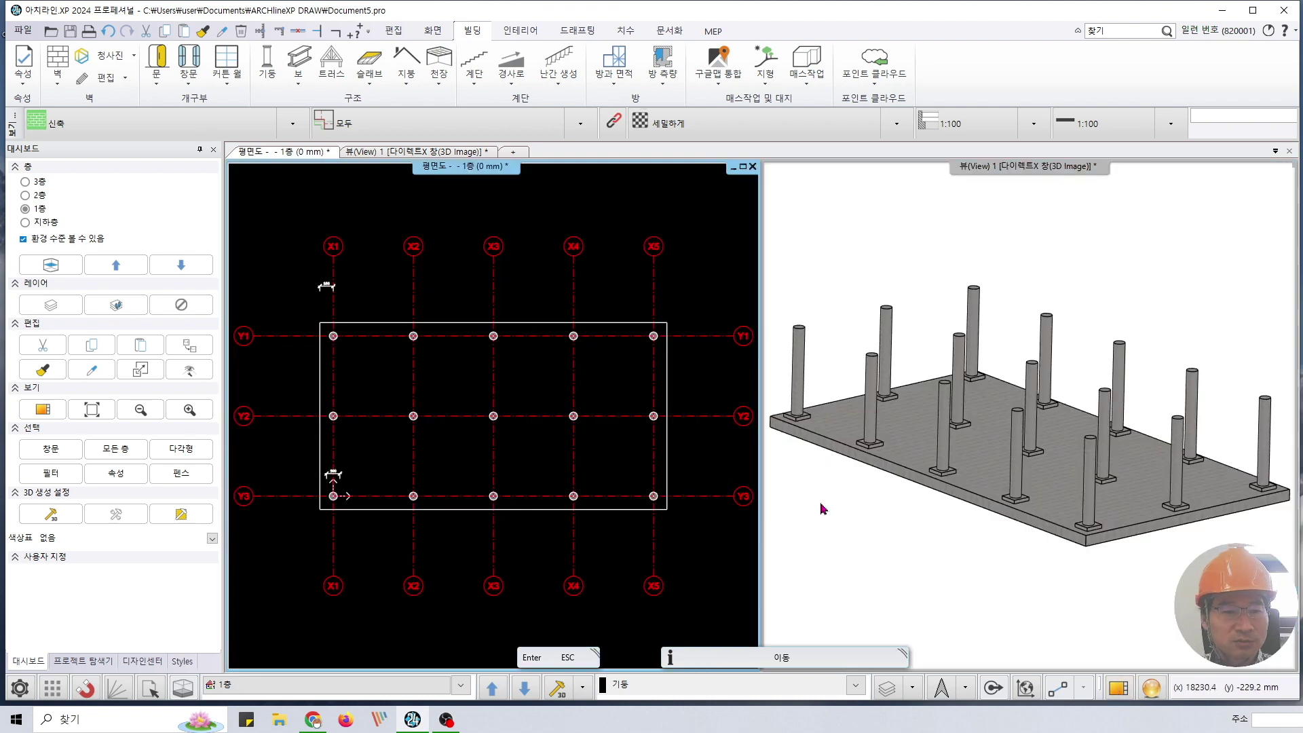
- Examine the column grid in the floor plan and from a steep overhead angle in the 3D view
{"action": "scroll", "coordinate": [631, 343], "scroll_direction": "up", "scroll_amount": 2}
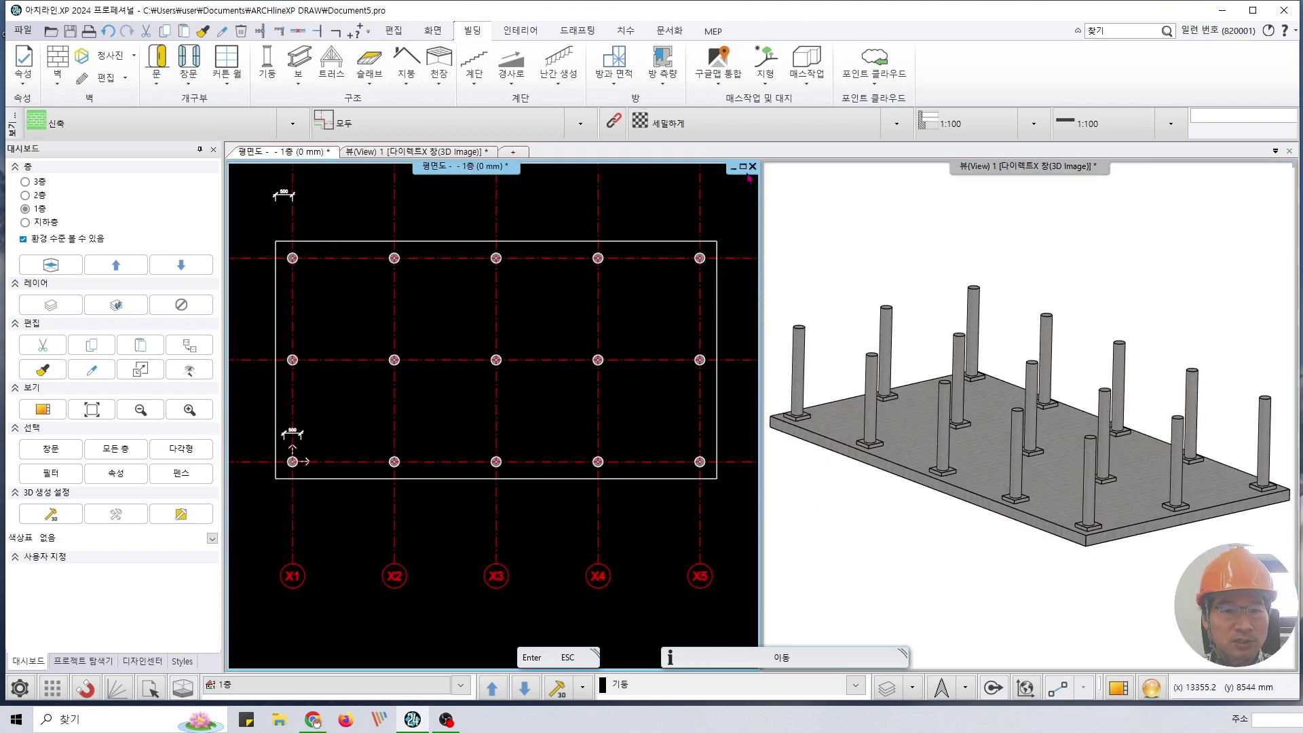
{"action": "scroll", "coordinate": [632, 343], "scroll_direction": "down", "scroll_amount": 1}
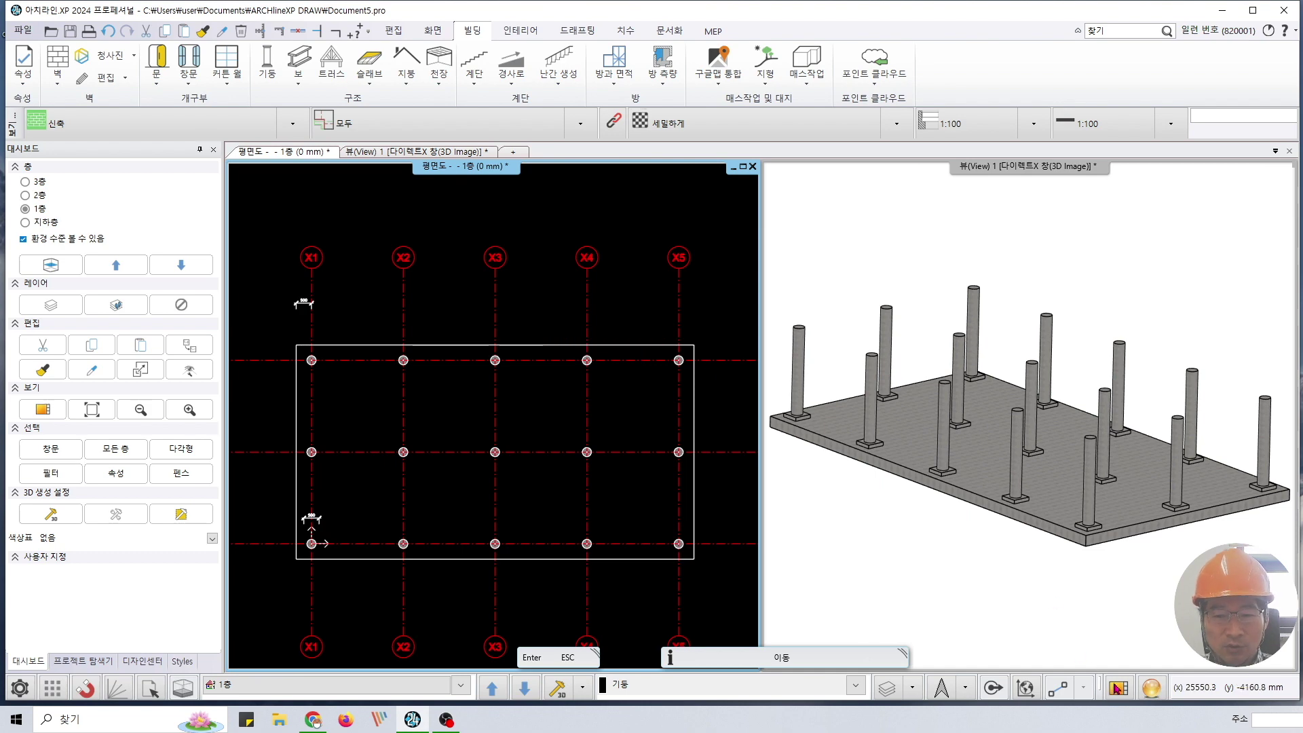
{"action": "left_click", "coordinate": [1109, 602]}
{"action": "middle_click_drag", "start_coordinate": [1102, 593], "coordinate": [910, 446]}
{"action": "key", "text": "ctrl+Tab"}
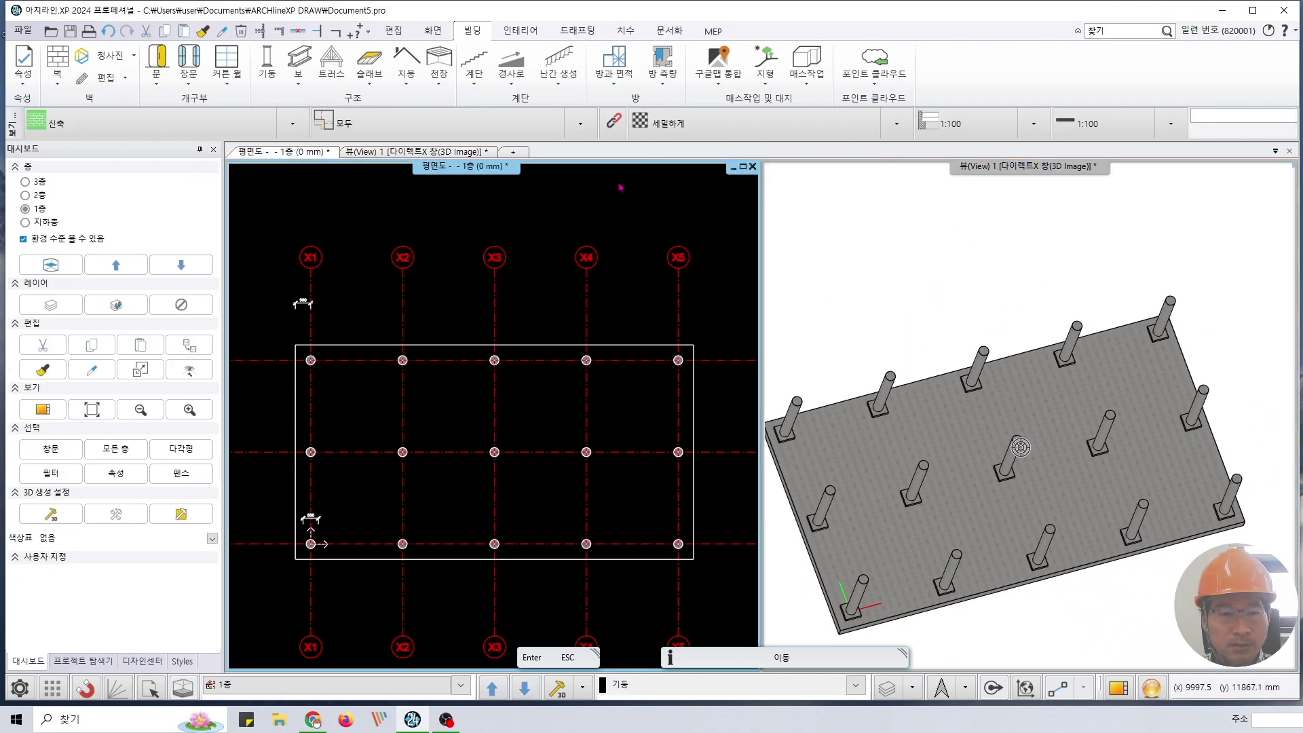
- Maximize the floor plan and move the X5-side endpoint of grid line Y1 to just above Y2, slanting the line
{"action": "left_click", "coordinate": [743, 167]}
{"action": "scroll", "coordinate": [724, 333], "scroll_direction": "up", "scroll_amount": 5}
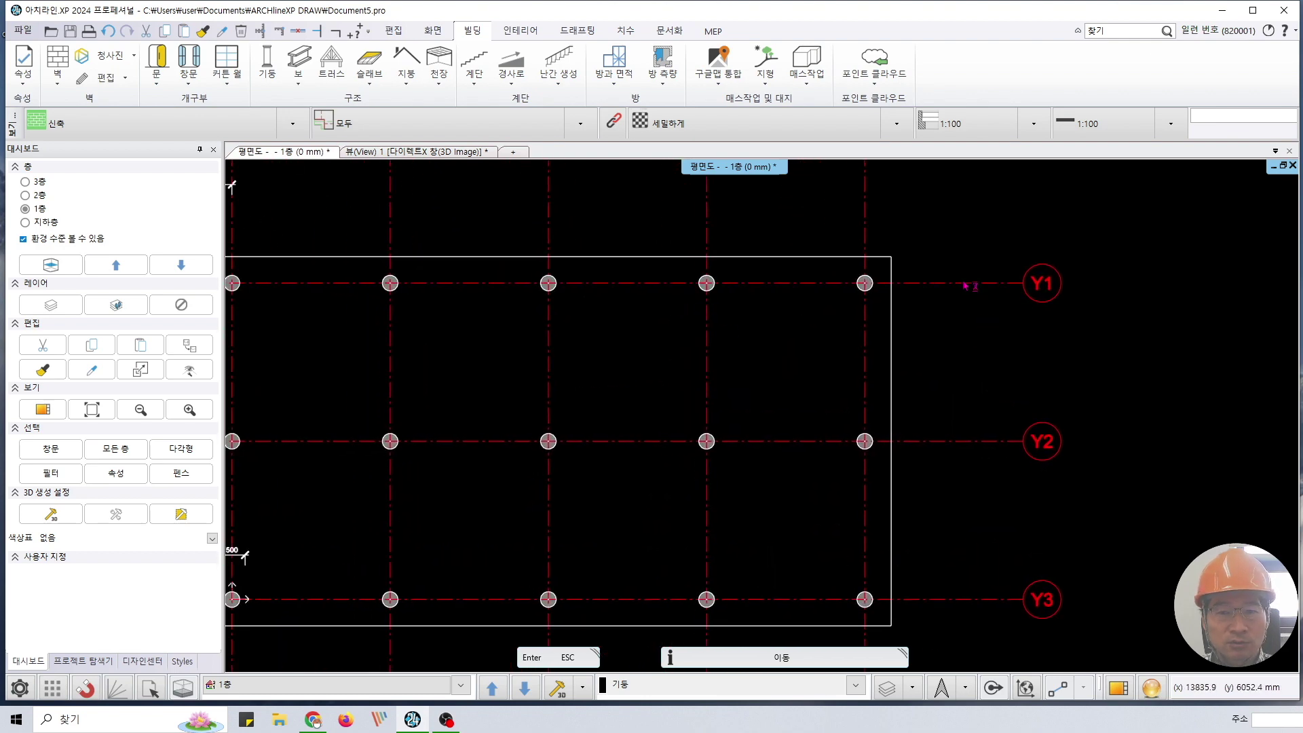
{"action": "scroll", "coordinate": [918, 321], "scroll_direction": "down", "scroll_amount": 4}
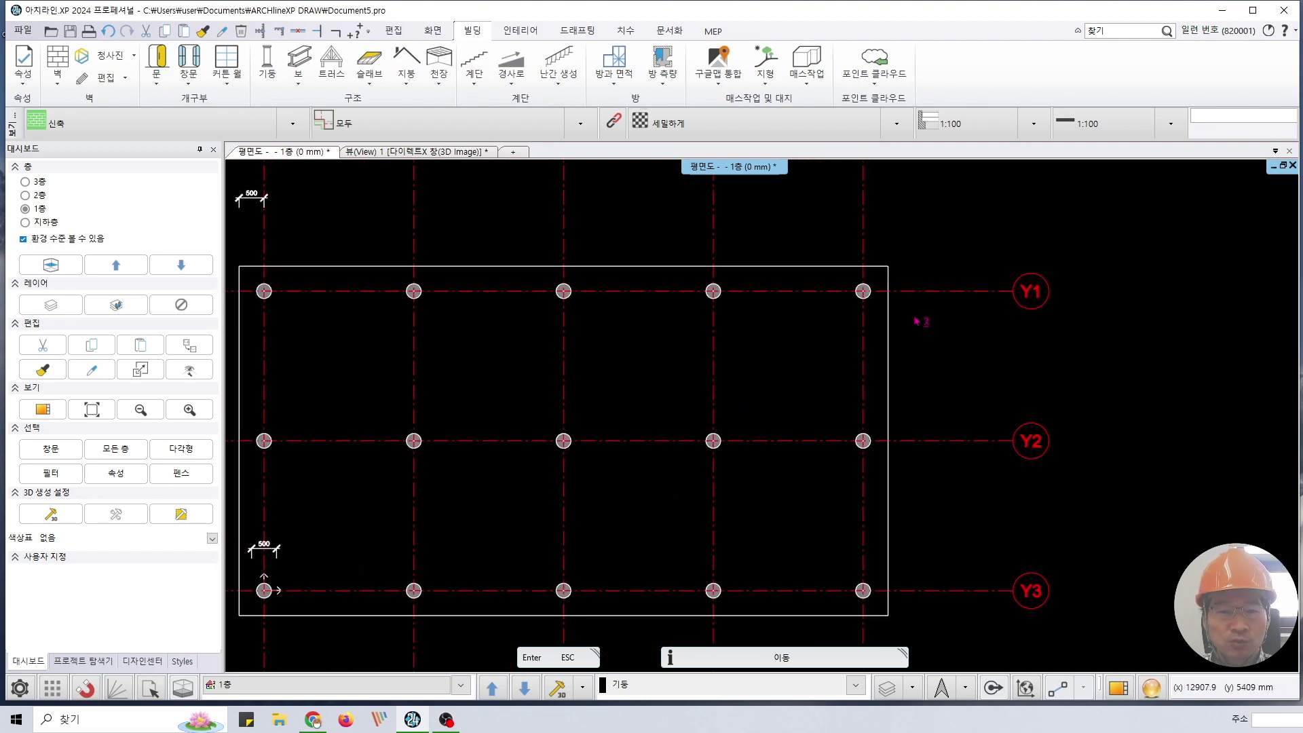
{"action": "scroll", "coordinate": [957, 405], "scroll_direction": "up", "scroll_amount": 2}
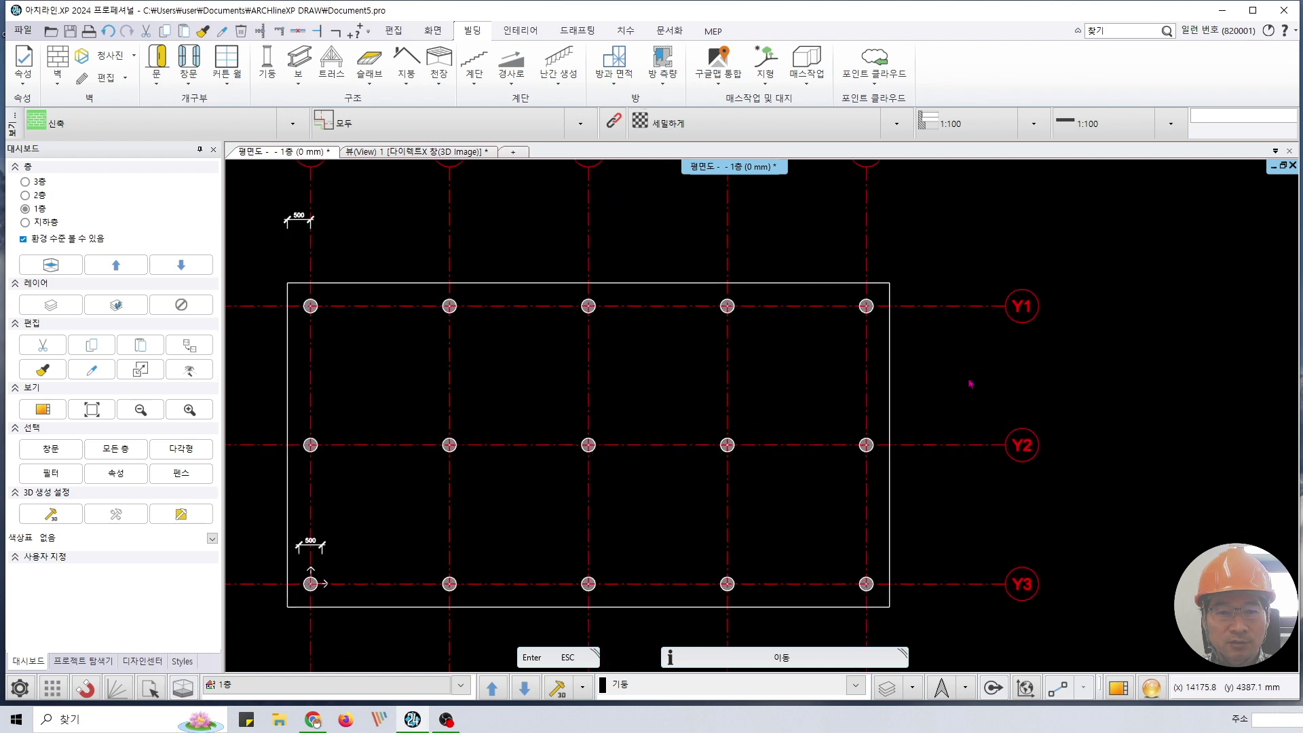
{"action": "left_click", "coordinate": [968, 310]}
{"action": "left_click", "coordinate": [1008, 307]}
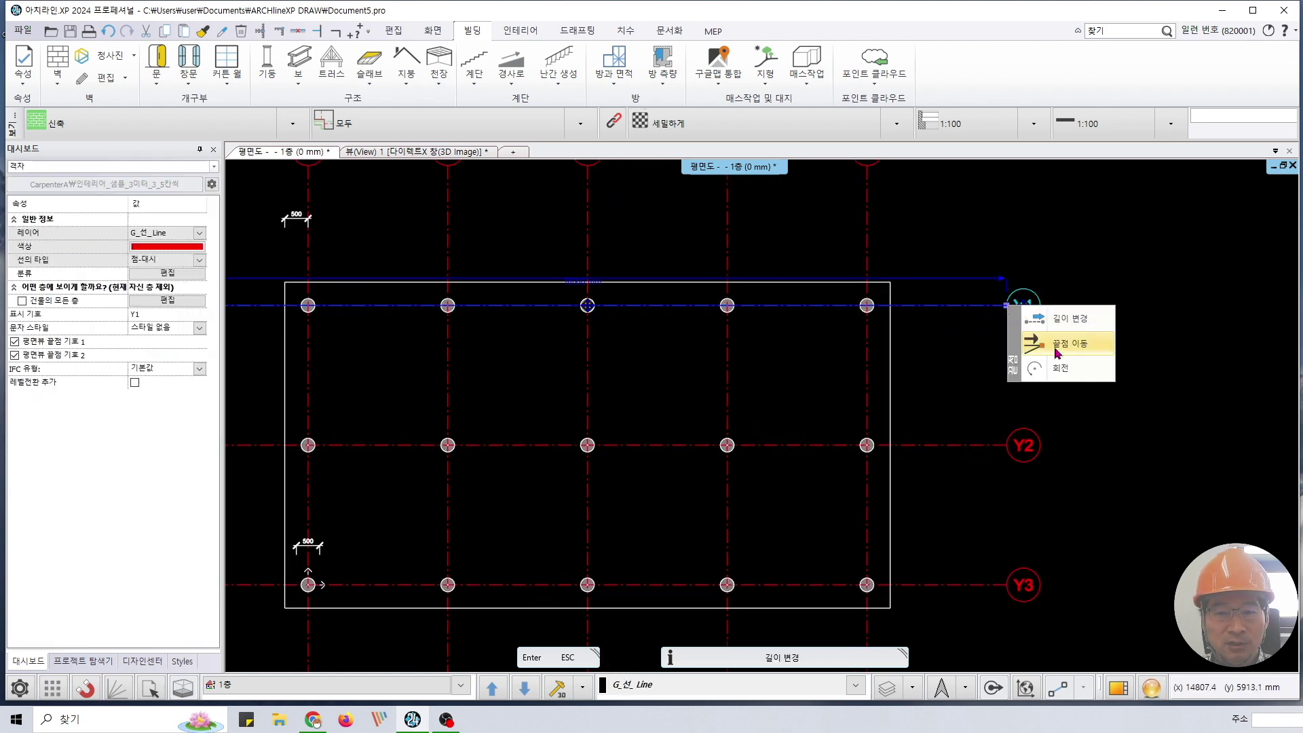
{"action": "left_click", "coordinate": [1060, 340]}
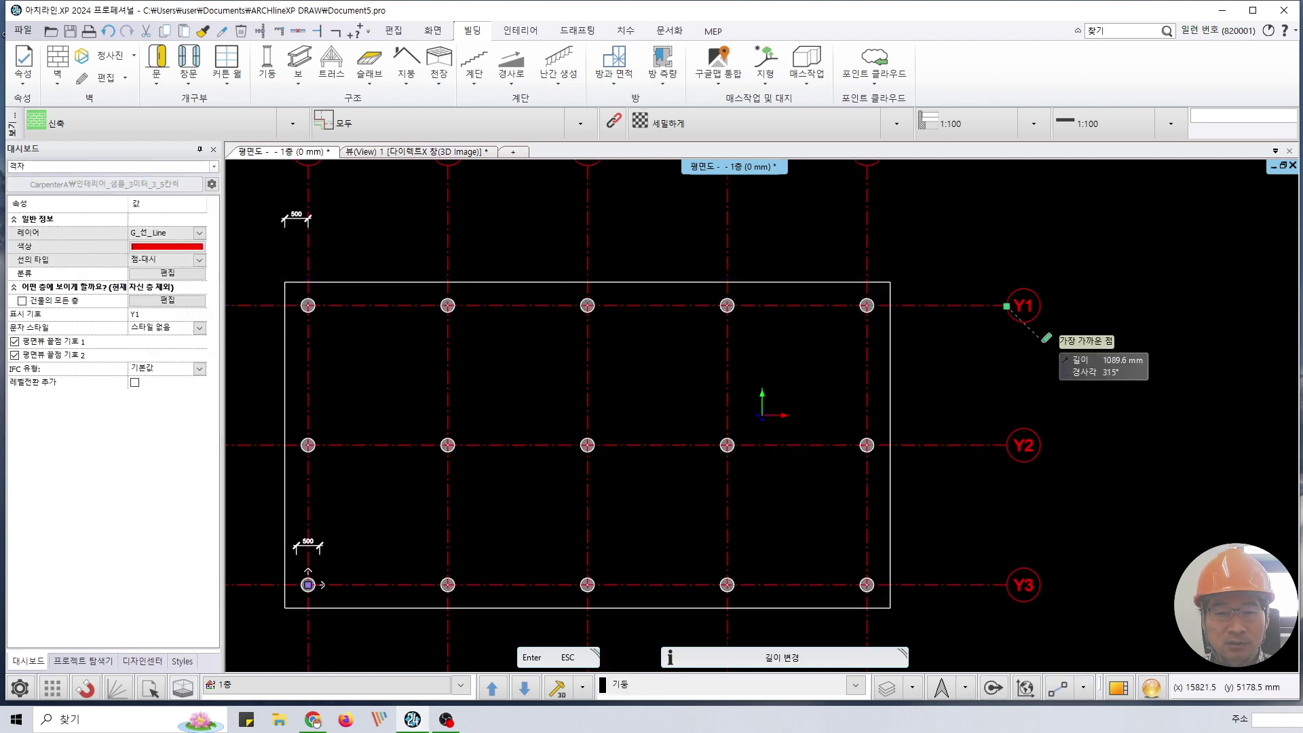
{"action": "left_click", "coordinate": [1008, 403]}
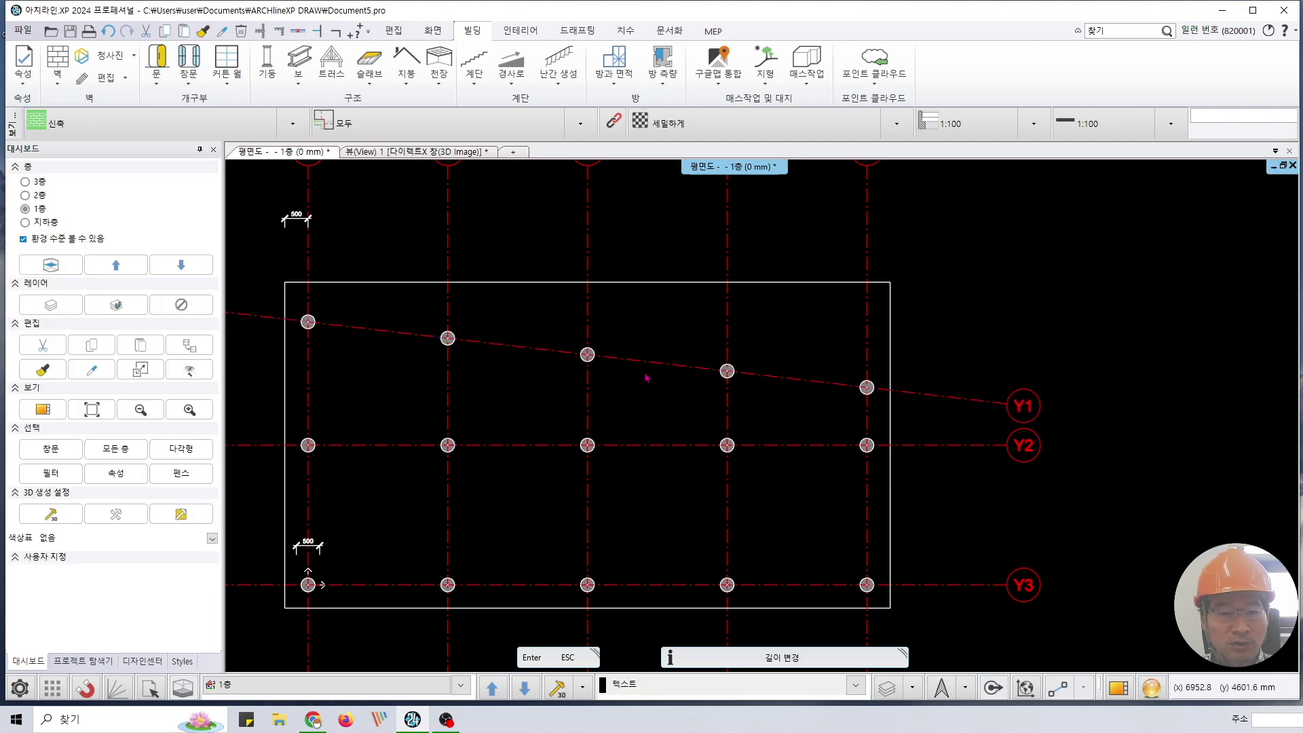
- Check the columns along the slanted Y1 line, selecting the one at X5, and undo the endpoint move
{"action": "scroll", "coordinate": [868, 392], "scroll_direction": "down", "scroll_amount": 2}
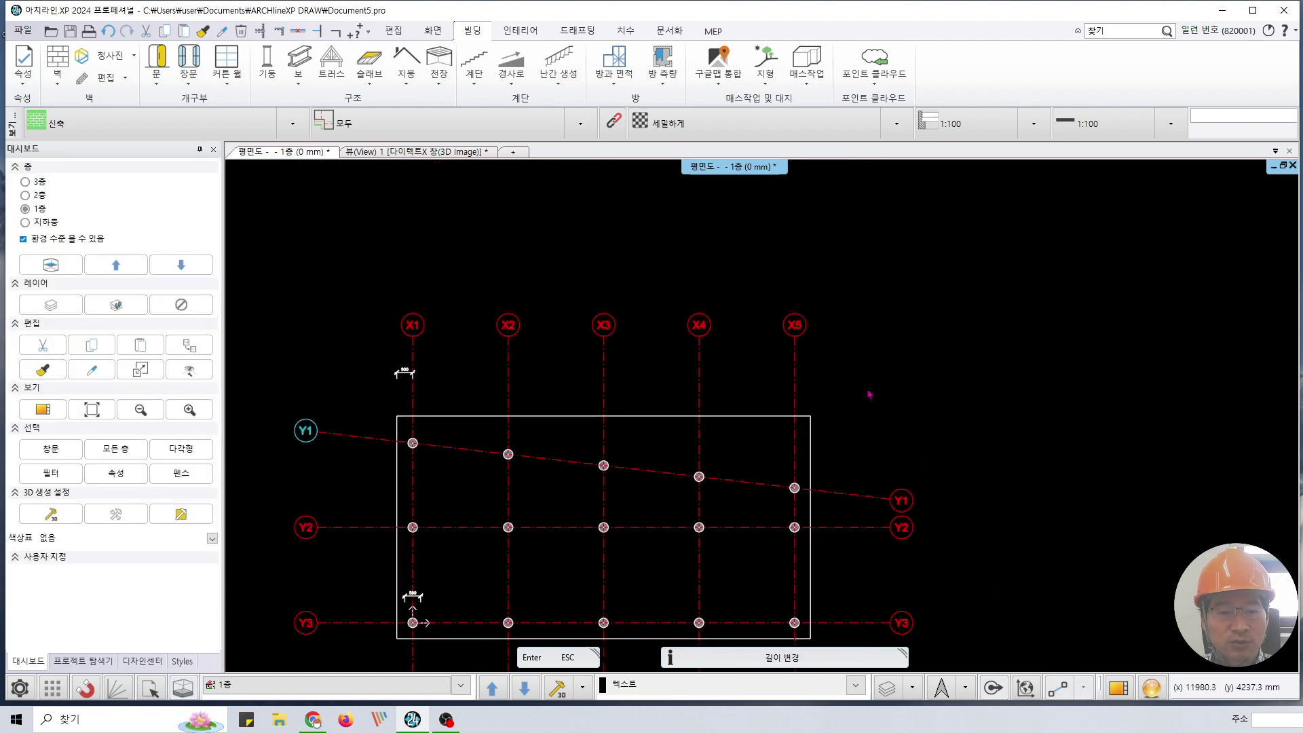
{"action": "scroll", "coordinate": [733, 349], "scroll_direction": "up", "scroll_amount": 4}
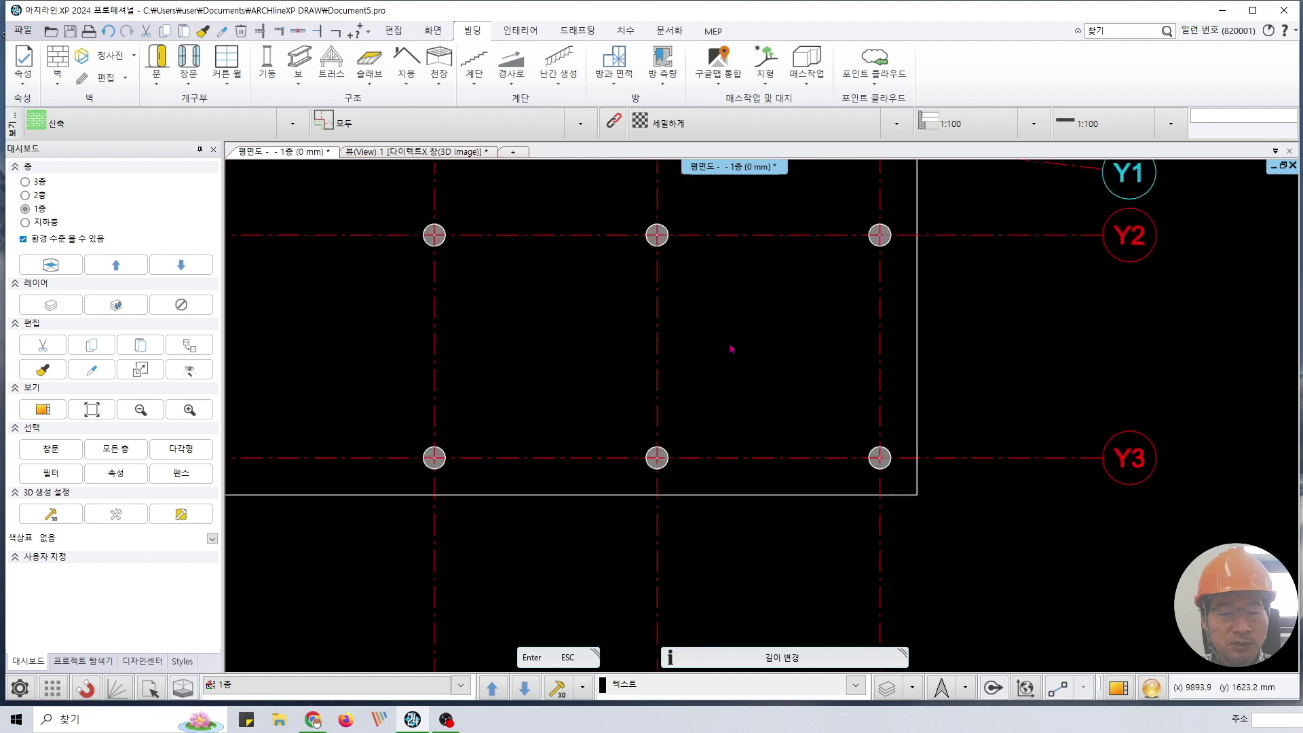
{"action": "left_click", "coordinate": [883, 543]}
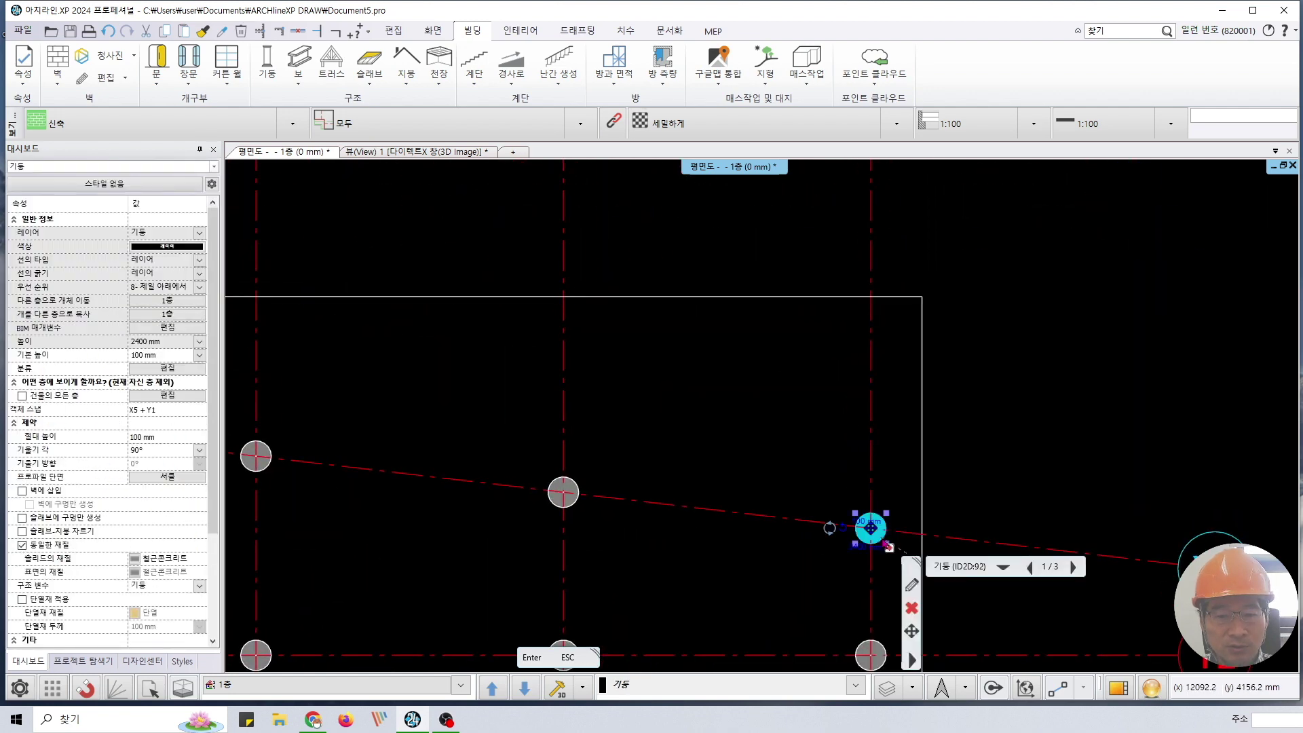
{"action": "scroll", "coordinate": [889, 547], "scroll_direction": "up", "scroll_amount": 2}
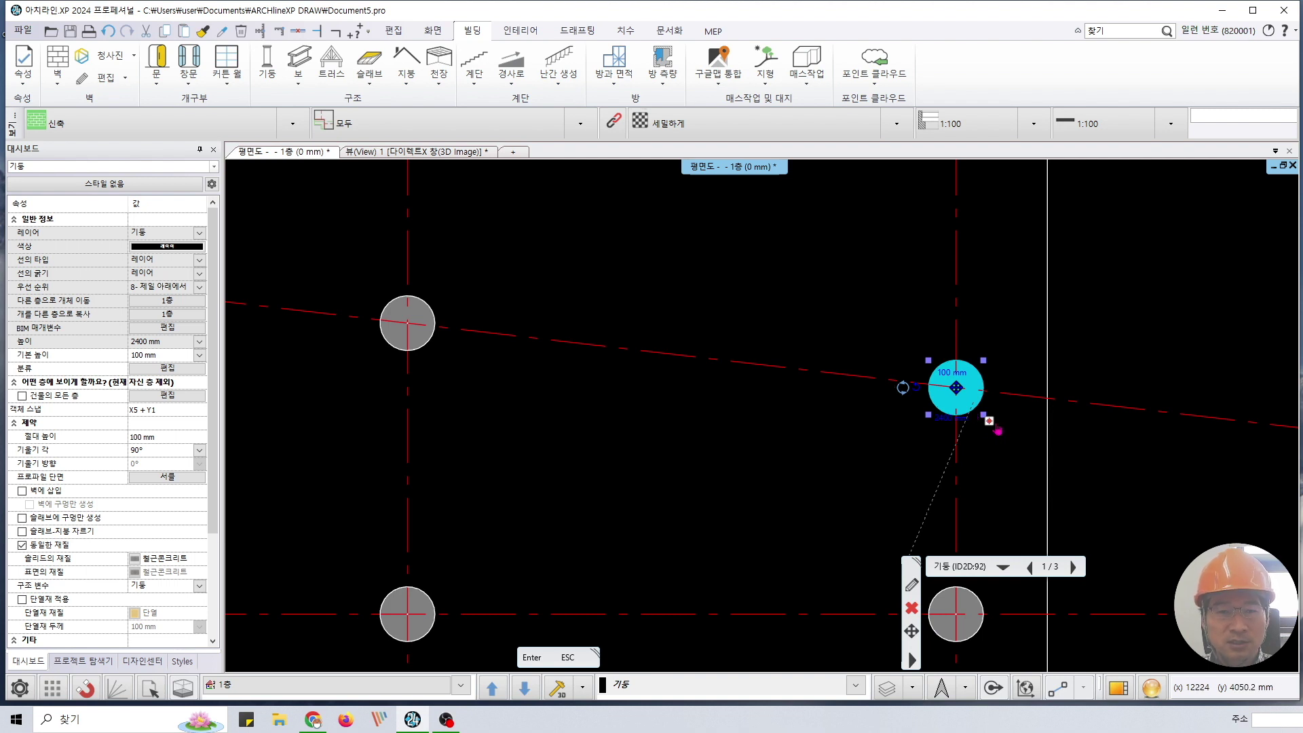
{"action": "key", "text": "Escape"}
{"action": "scroll", "coordinate": [1047, 328], "scroll_direction": "down", "scroll_amount": 4}
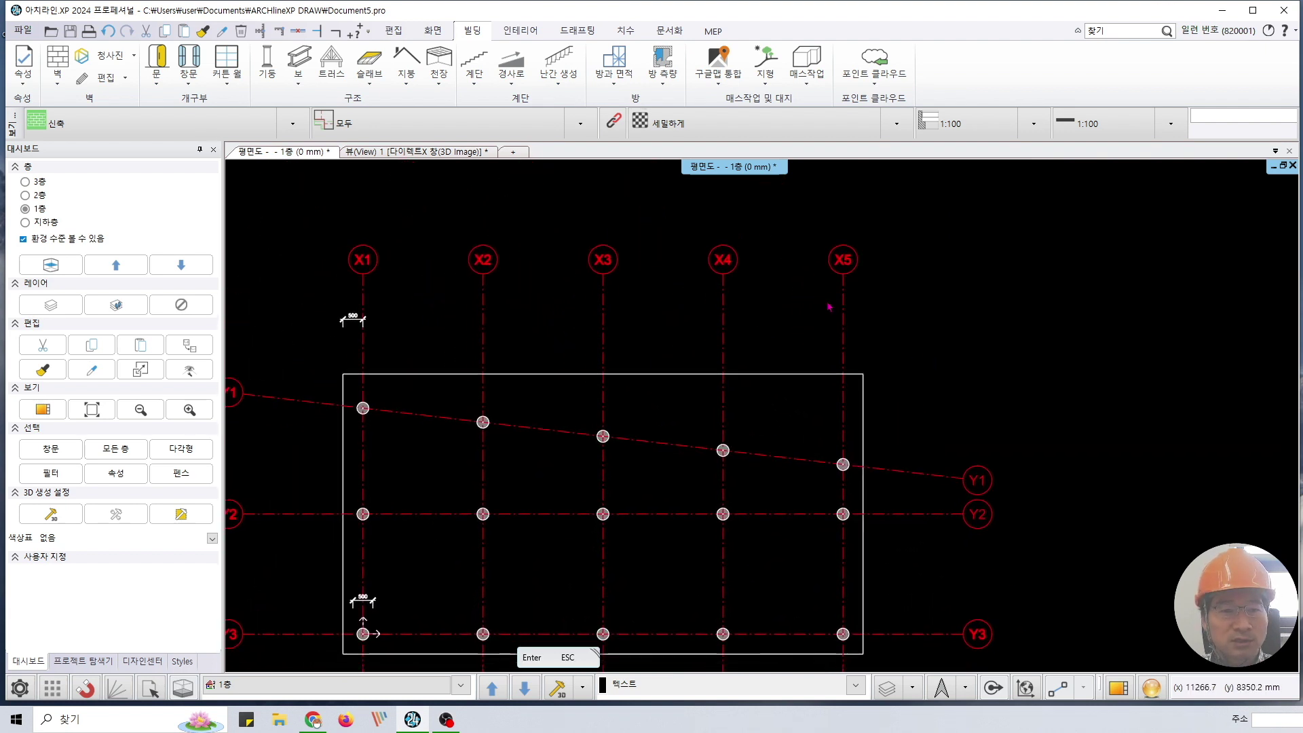
{"action": "scroll", "coordinate": [977, 288], "scroll_direction": "up", "scroll_amount": 1}
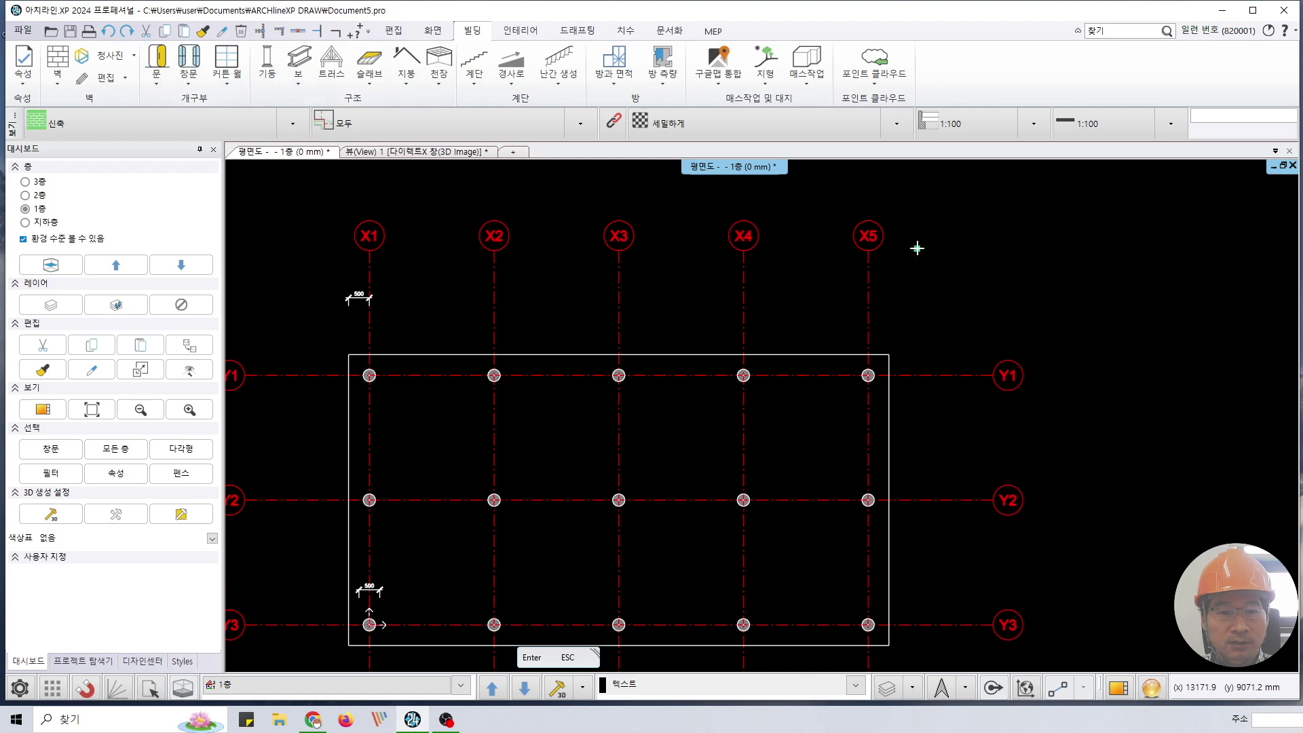
- Restore the side-by-side windows and examine the columns and their bases from a lower angle in the 3D view
{"action": "scroll", "coordinate": [918, 248], "scroll_direction": "down", "scroll_amount": 2}
{"action": "left_click", "coordinate": [1283, 165]}
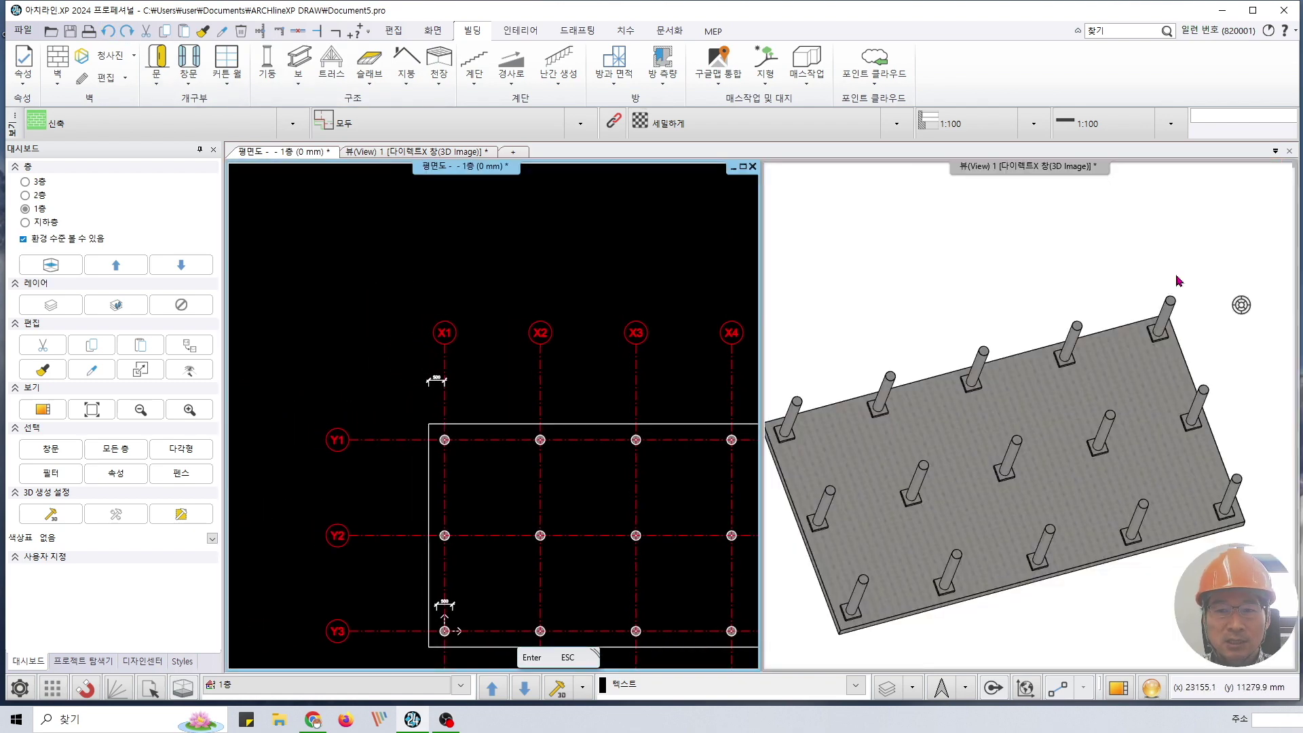
{"action": "left_click_drag", "start_coordinate": [1075, 253], "coordinate": [906, 315]}
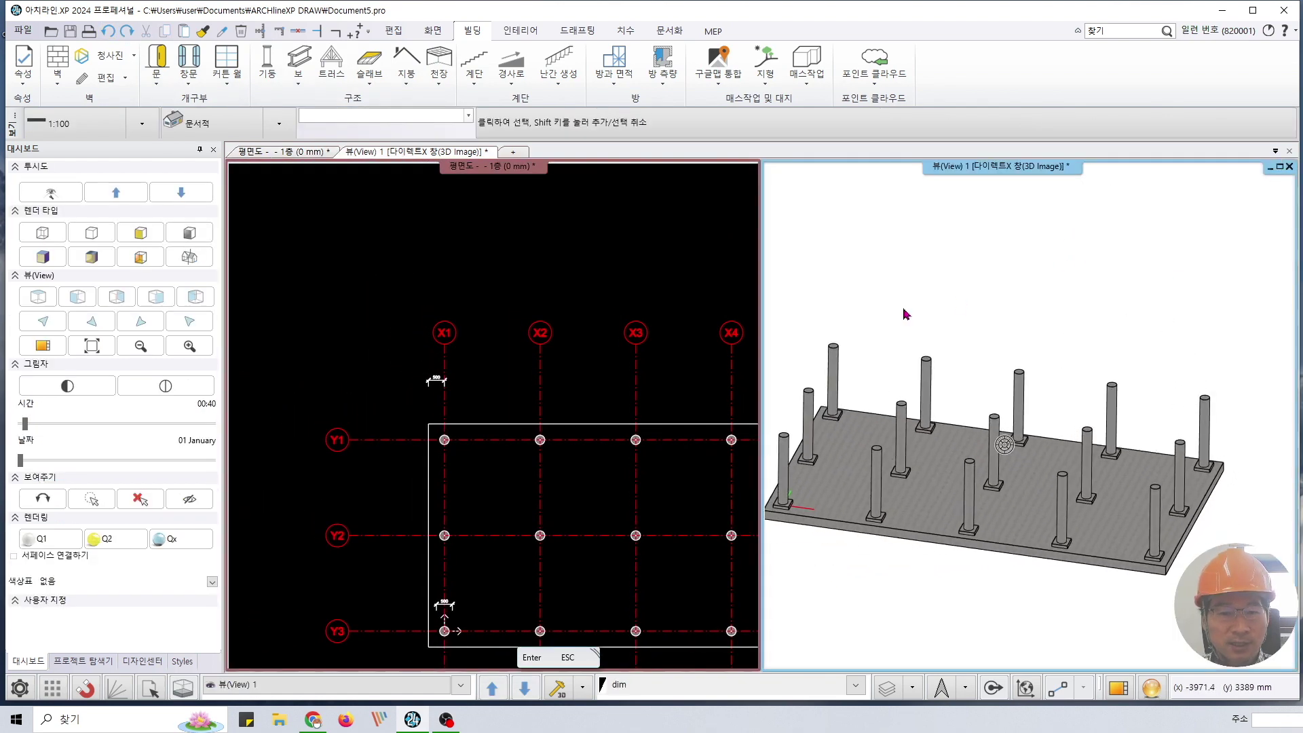
{"action": "left_click", "coordinate": [563, 271]}
{"action": "scroll", "coordinate": [643, 486], "scroll_direction": "up", "scroll_amount": 2}
{"action": "middle_click_drag", "start_coordinate": [672, 530], "coordinate": [753, 305]}
- Maximize the floor plan and examine the column at the X1–Y3 intersection up close
{"action": "left_click", "coordinate": [743, 166]}
{"action": "scroll", "coordinate": [665, 275], "scroll_direction": "down", "scroll_amount": 1}
{"action": "scroll", "coordinate": [830, 464], "scroll_direction": "up", "scroll_amount": 6}
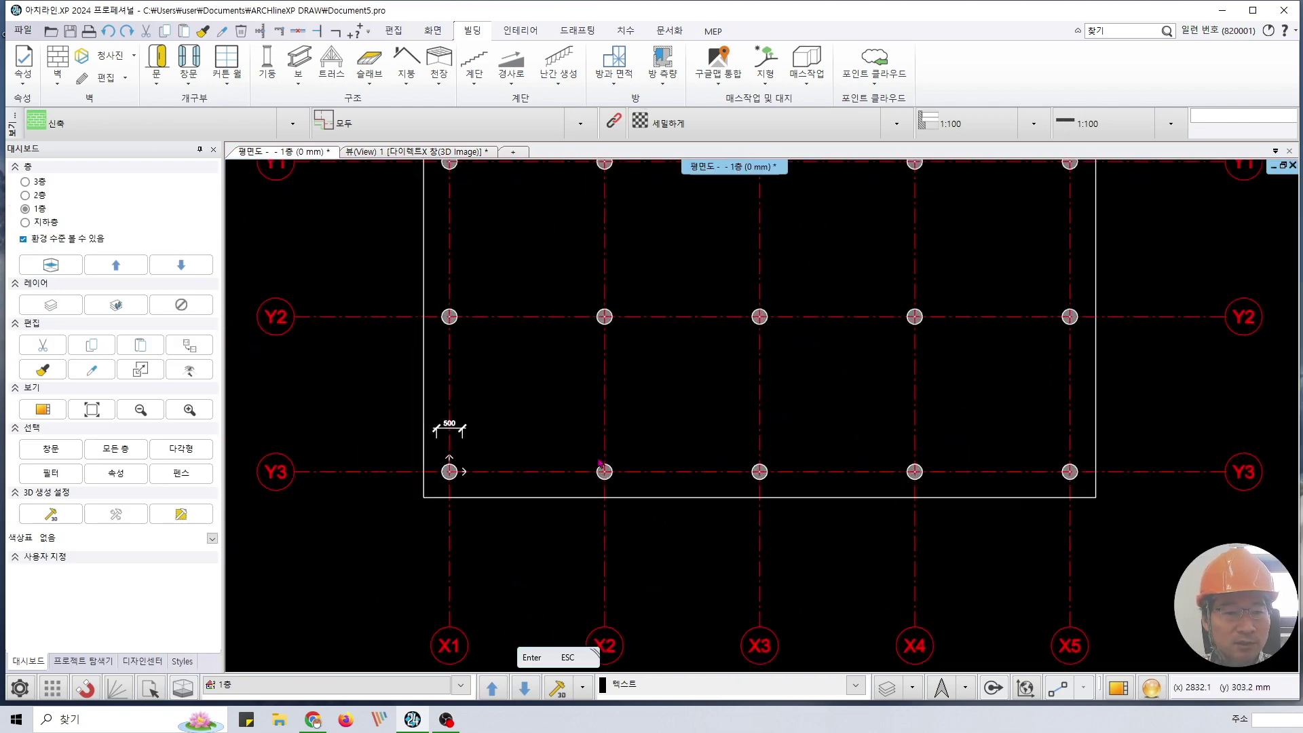
{"action": "middle_click_drag", "start_coordinate": [531, 505], "coordinate": [570, 424]}
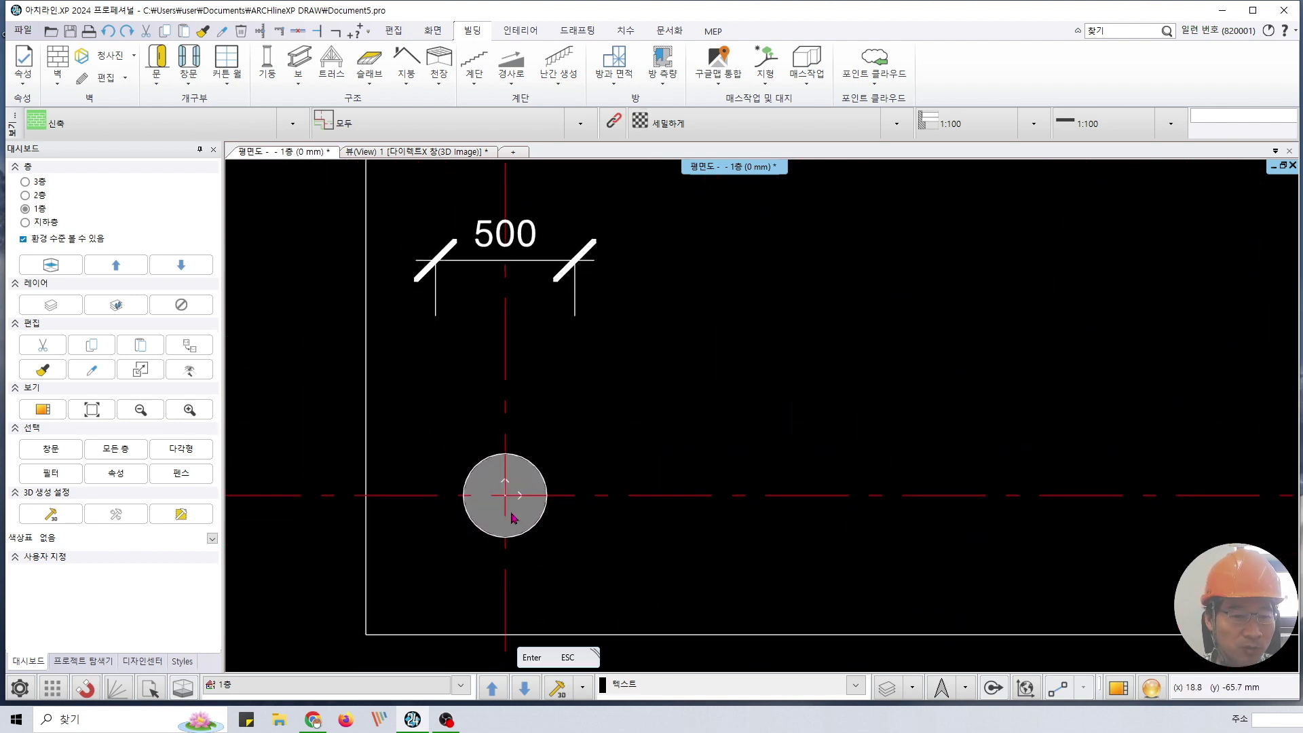
{"action": "scroll", "coordinate": [500, 442], "scroll_direction": "up", "scroll_amount": 2}
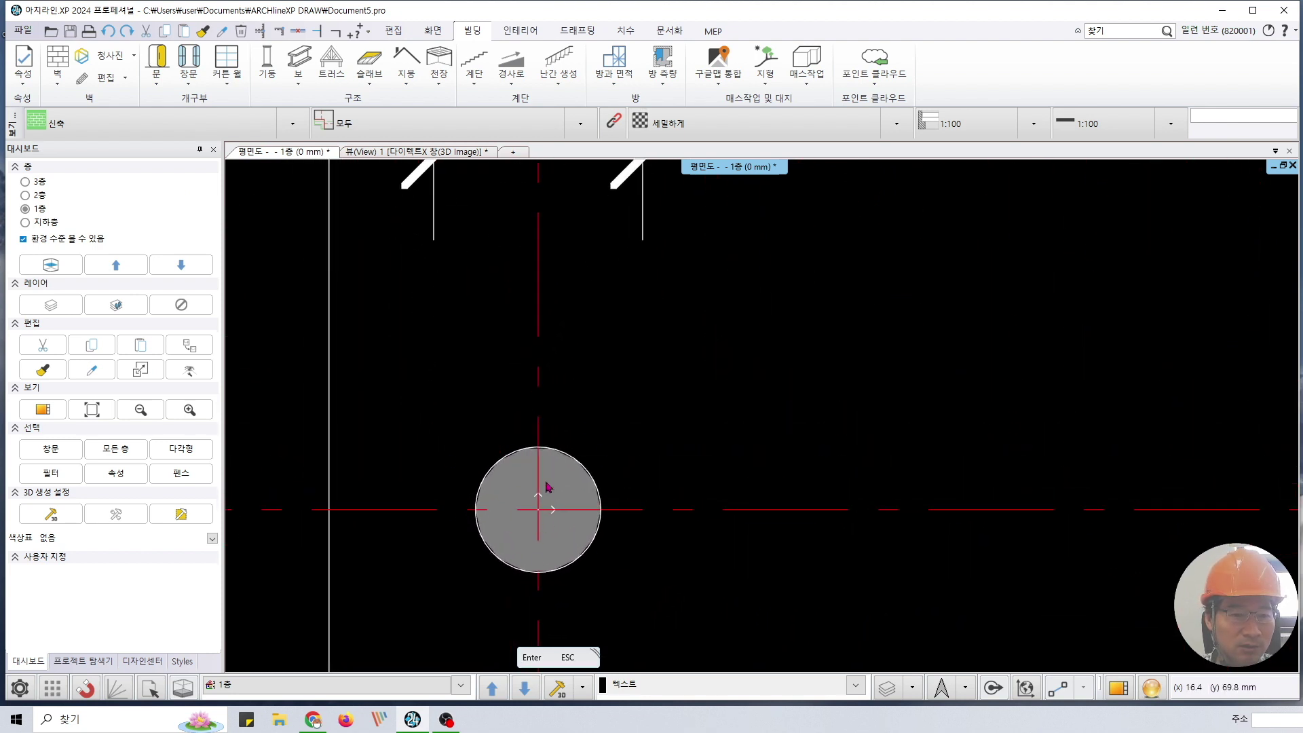
{"action": "scroll", "coordinate": [548, 486], "scroll_direction": "down", "scroll_amount": 4}
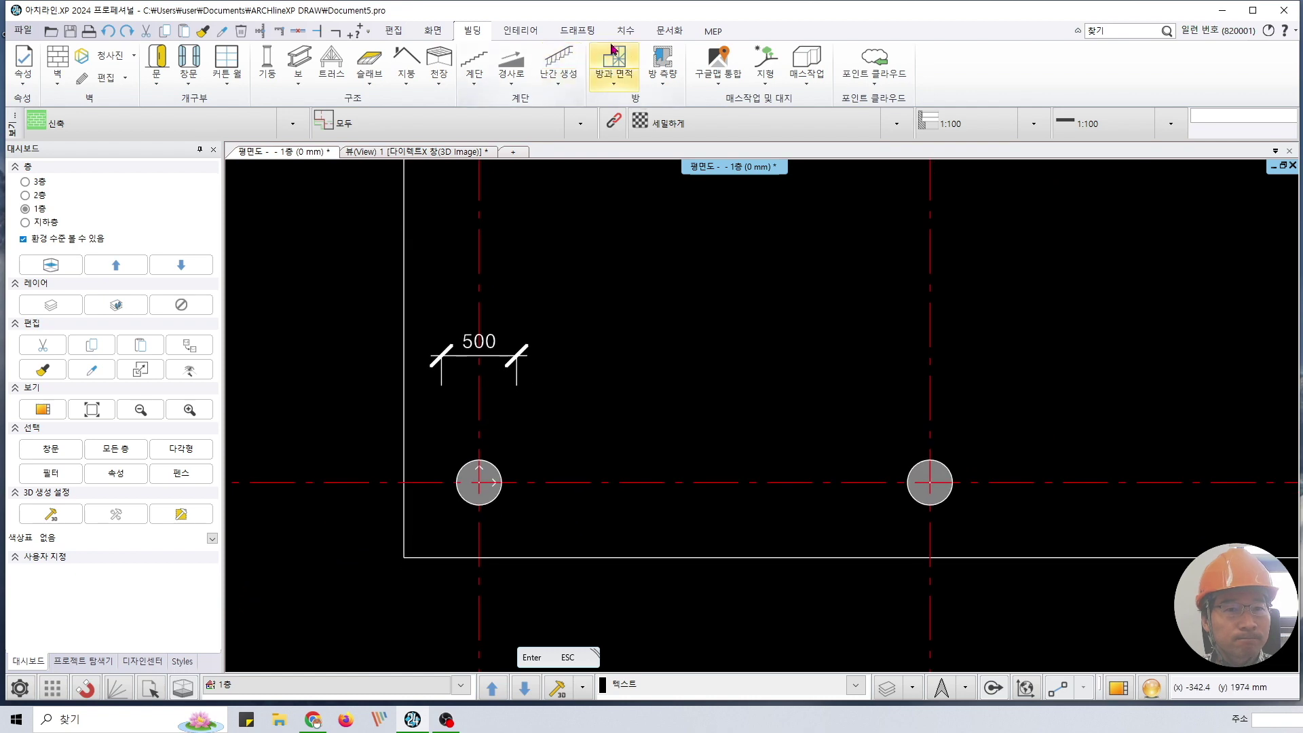
- Set the 3D representation method in the section settings to vector (벡터의)
{"action": "left_click", "coordinate": [659, 32]}
{"action": "left_click", "coordinate": [163, 82]}
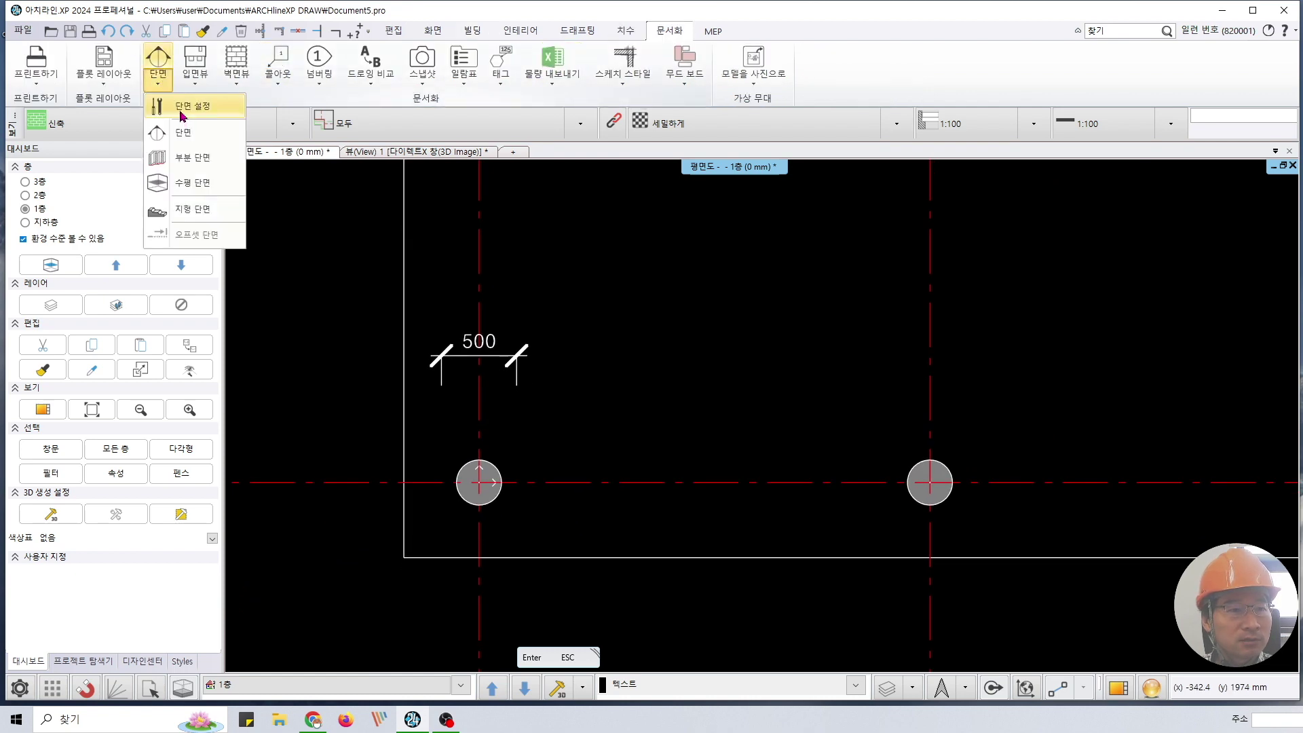
{"action": "left_click", "coordinate": [181, 109]}
{"action": "left_click", "coordinate": [809, 328]}
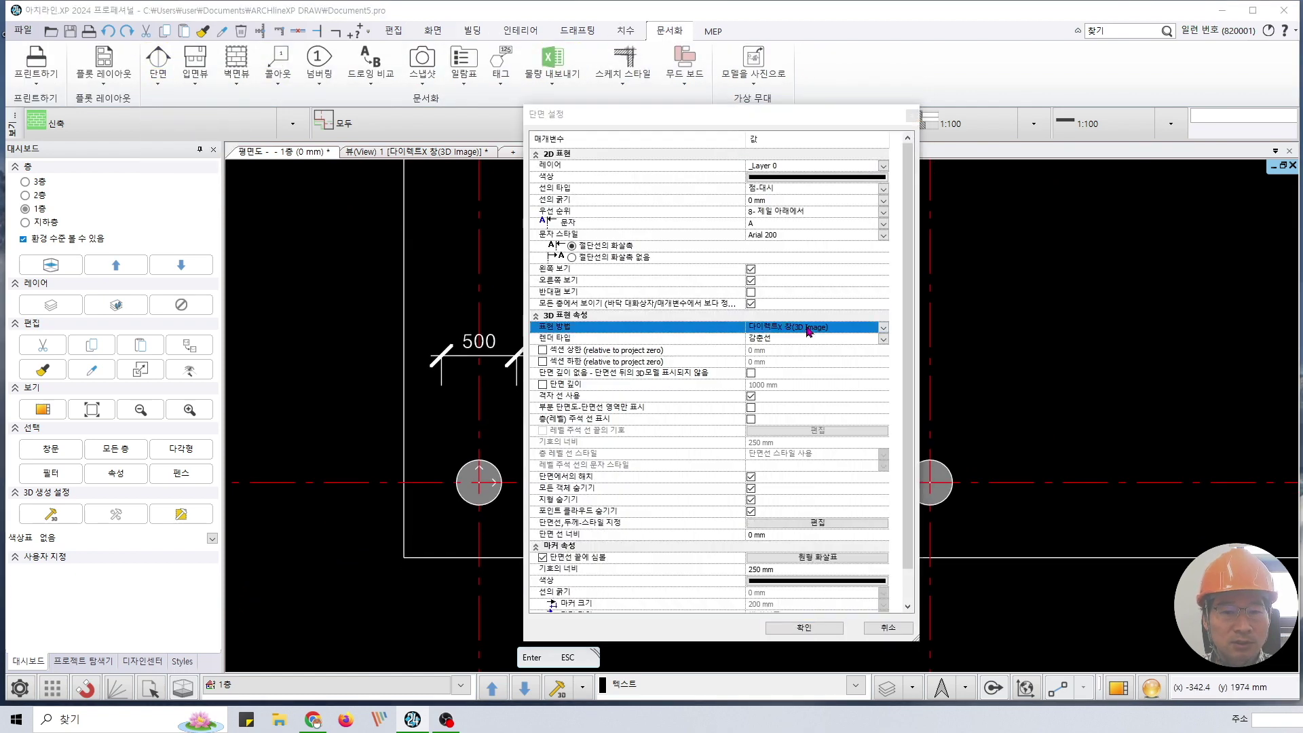
{"action": "left_click", "coordinate": [805, 338]}
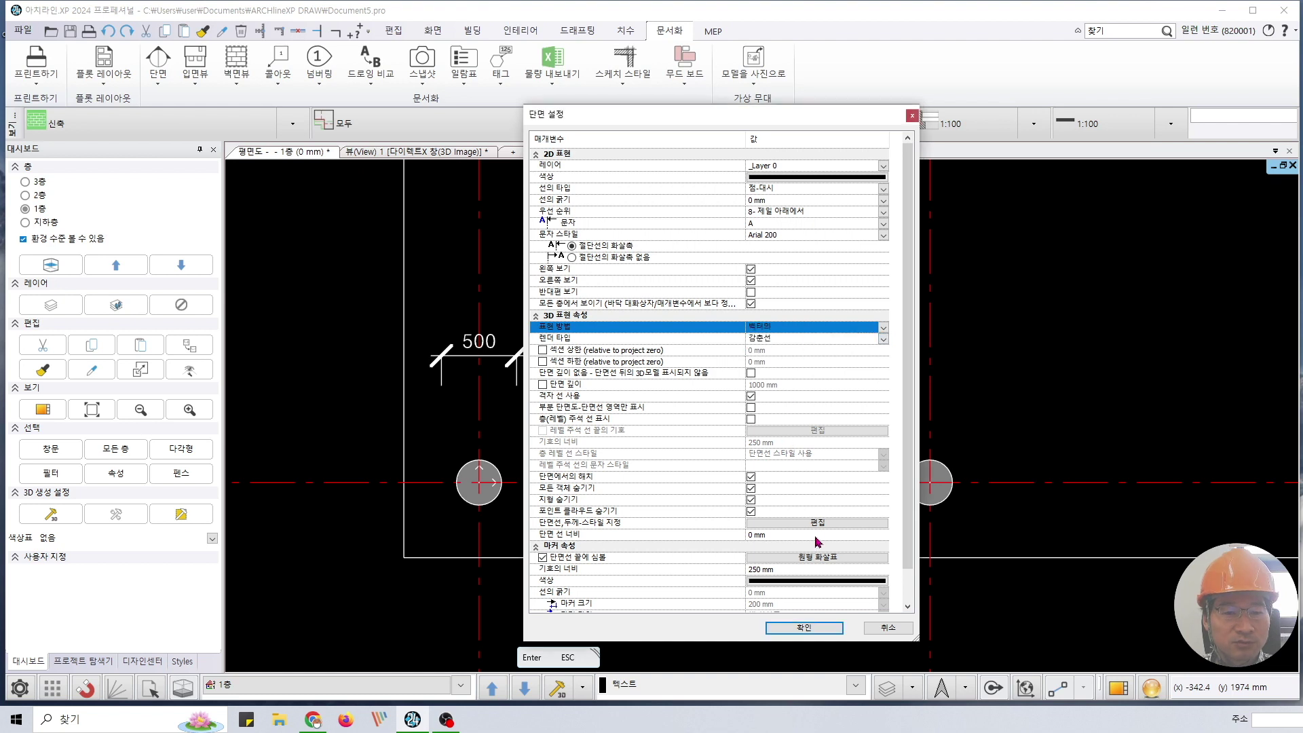
{"action": "left_click", "coordinate": [812, 627]}
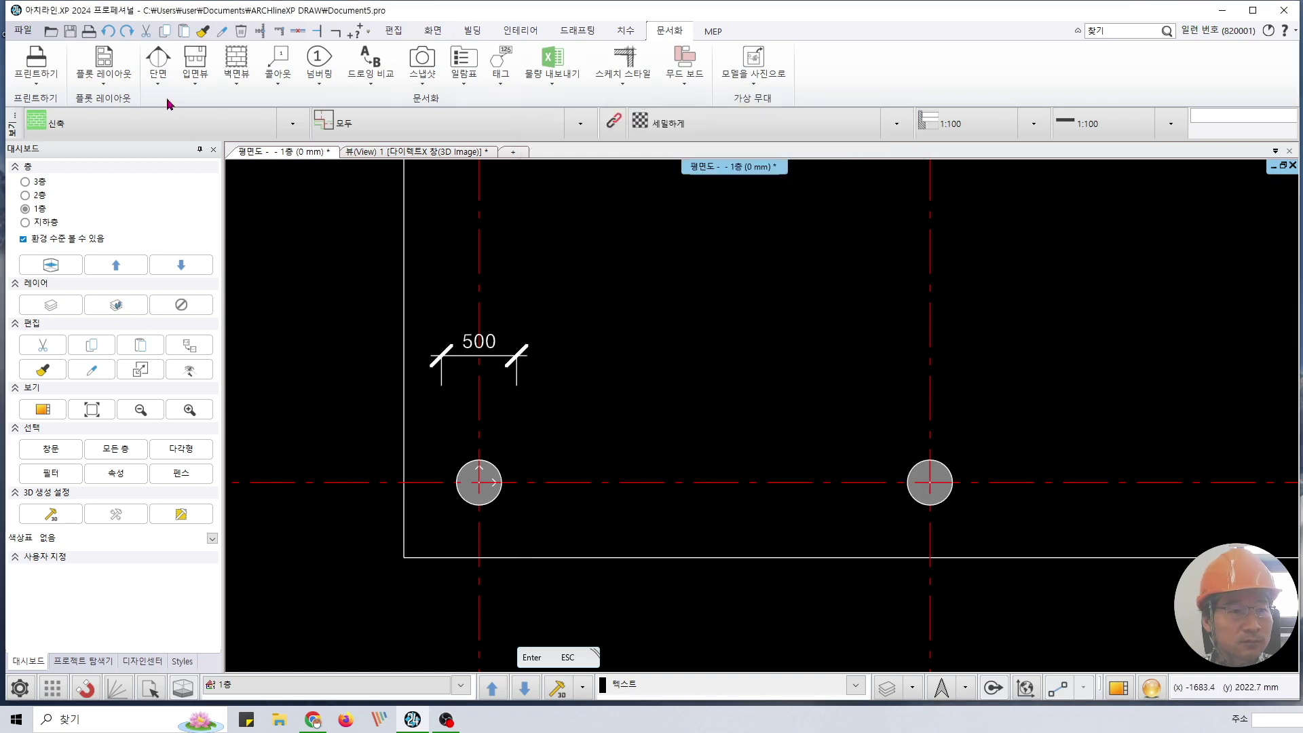
- Create a section along grid line Y3 through all five columns, looking from outside the slab toward Y1
{"action": "left_click", "coordinate": [159, 68]}
{"action": "left_click", "coordinate": [183, 136]}
{"action": "left_click", "coordinate": [289, 488]}
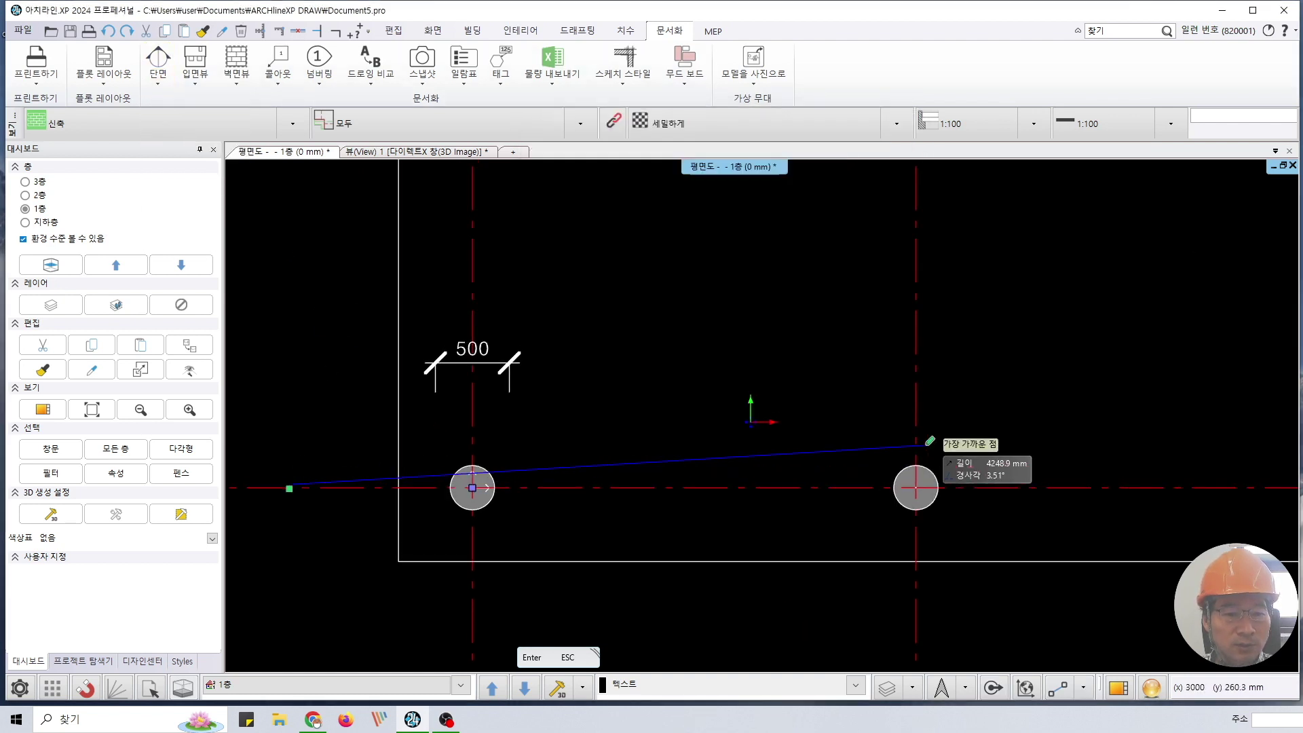
{"action": "scroll", "coordinate": [929, 442], "scroll_direction": "down", "scroll_amount": 3}
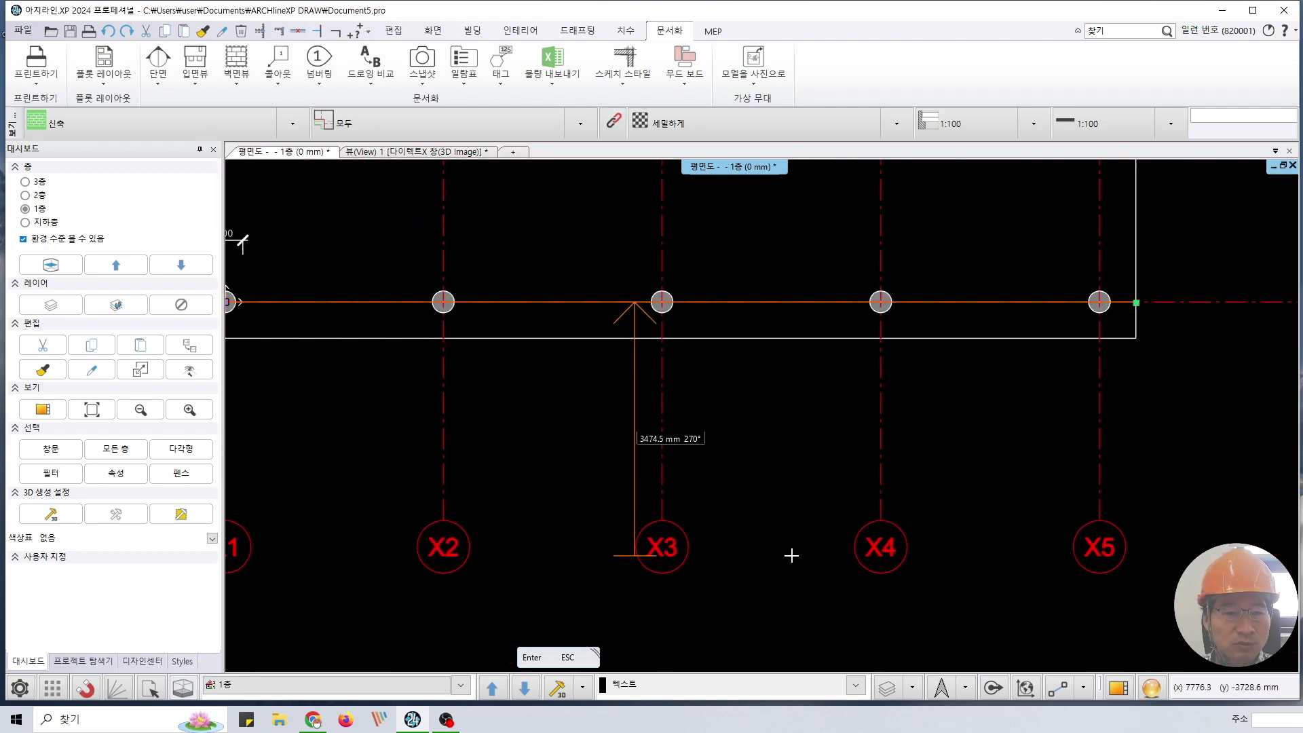
{"action": "left_click", "coordinate": [792, 554]}
- Examine a column base and the whole column row in the new section, and restore its window to floating size
{"action": "scroll", "coordinate": [747, 438], "scroll_direction": "up", "scroll_amount": 7}
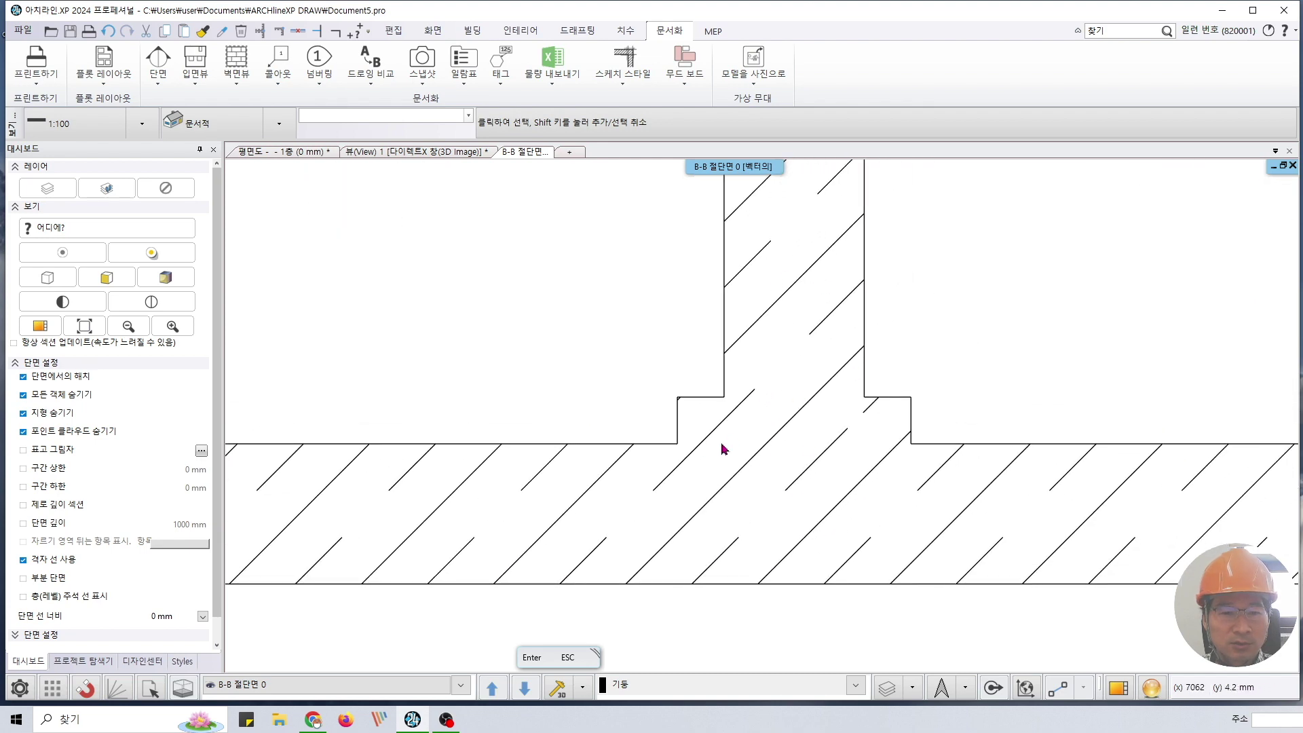
{"action": "scroll", "coordinate": [829, 445], "scroll_direction": "down", "scroll_amount": 7}
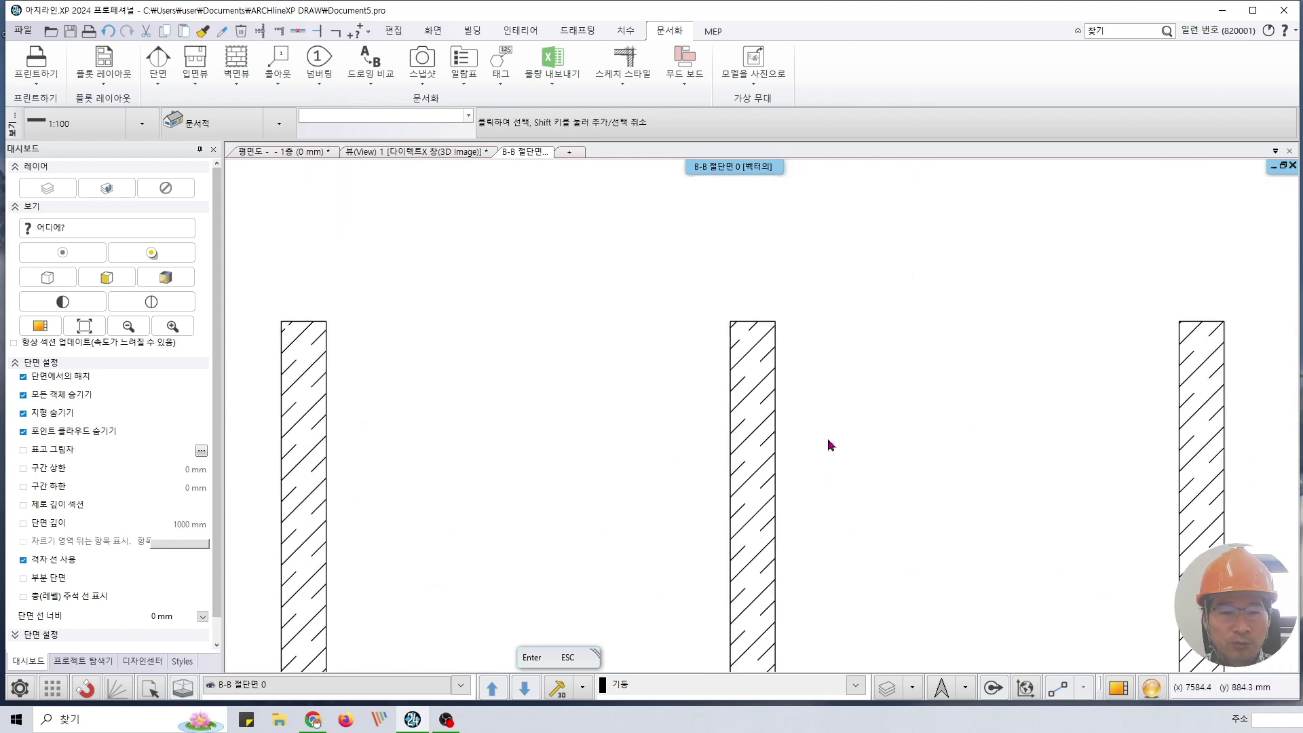
{"action": "scroll", "coordinate": [828, 445], "scroll_direction": "down", "scroll_amount": 4}
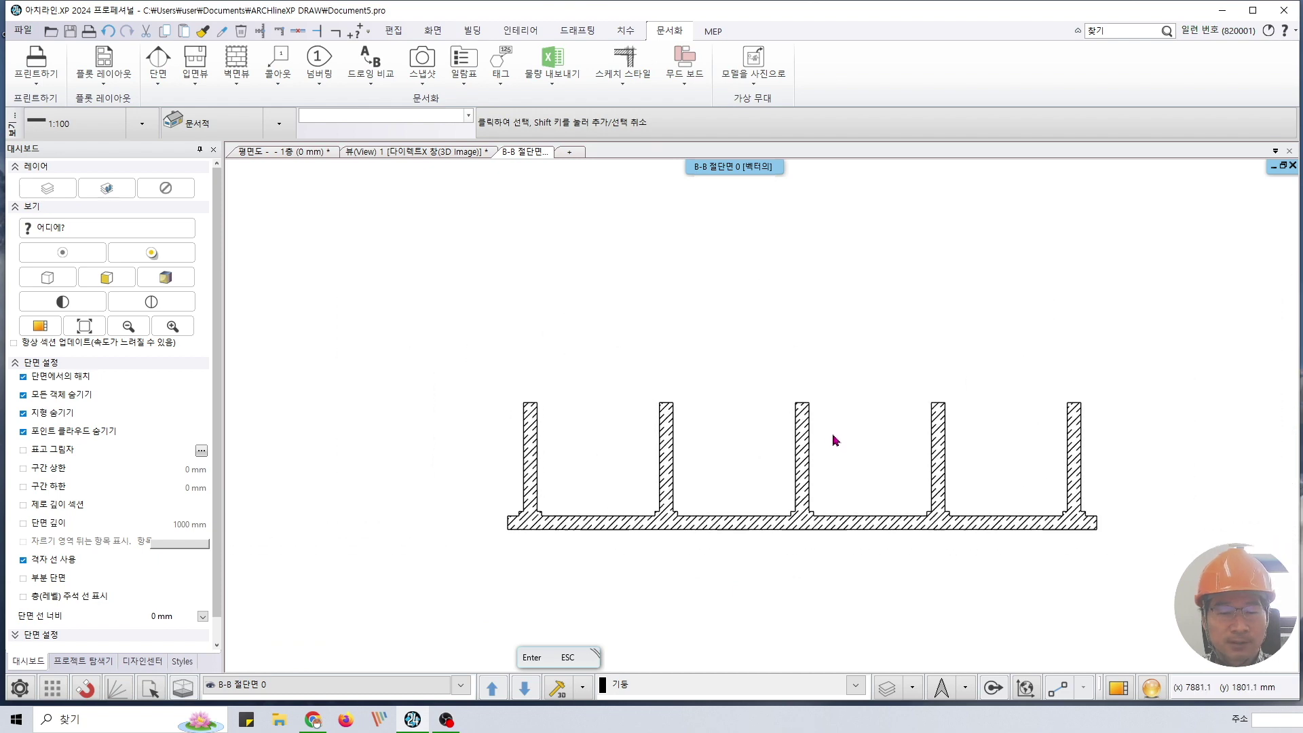
{"action": "left_click", "coordinate": [1283, 165]}
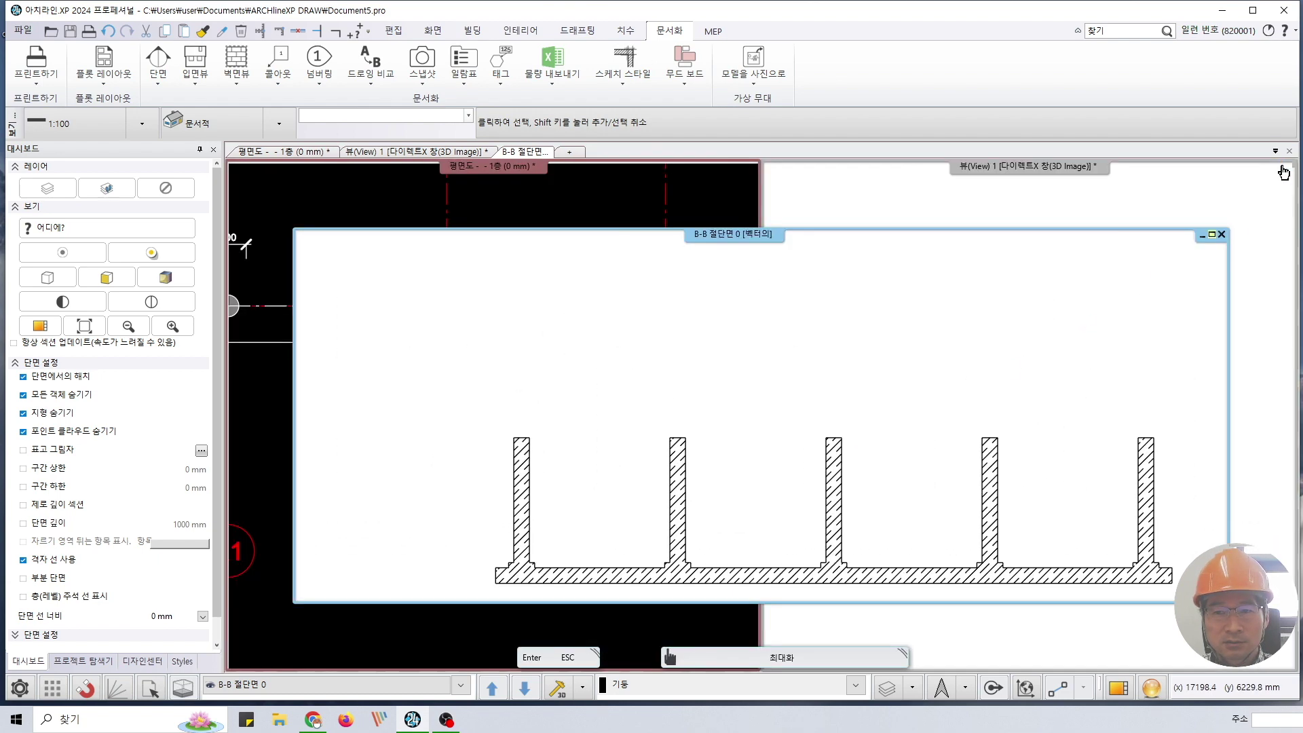
- Delete the three inner columns of row Y2, at X2, X3 and X4, in the 3D view
{"action": "left_click", "coordinate": [953, 192]}
{"action": "middle_click_drag", "start_coordinate": [1018, 326], "coordinate": [907, 442]}
{"action": "left_click", "coordinate": [895, 445]}
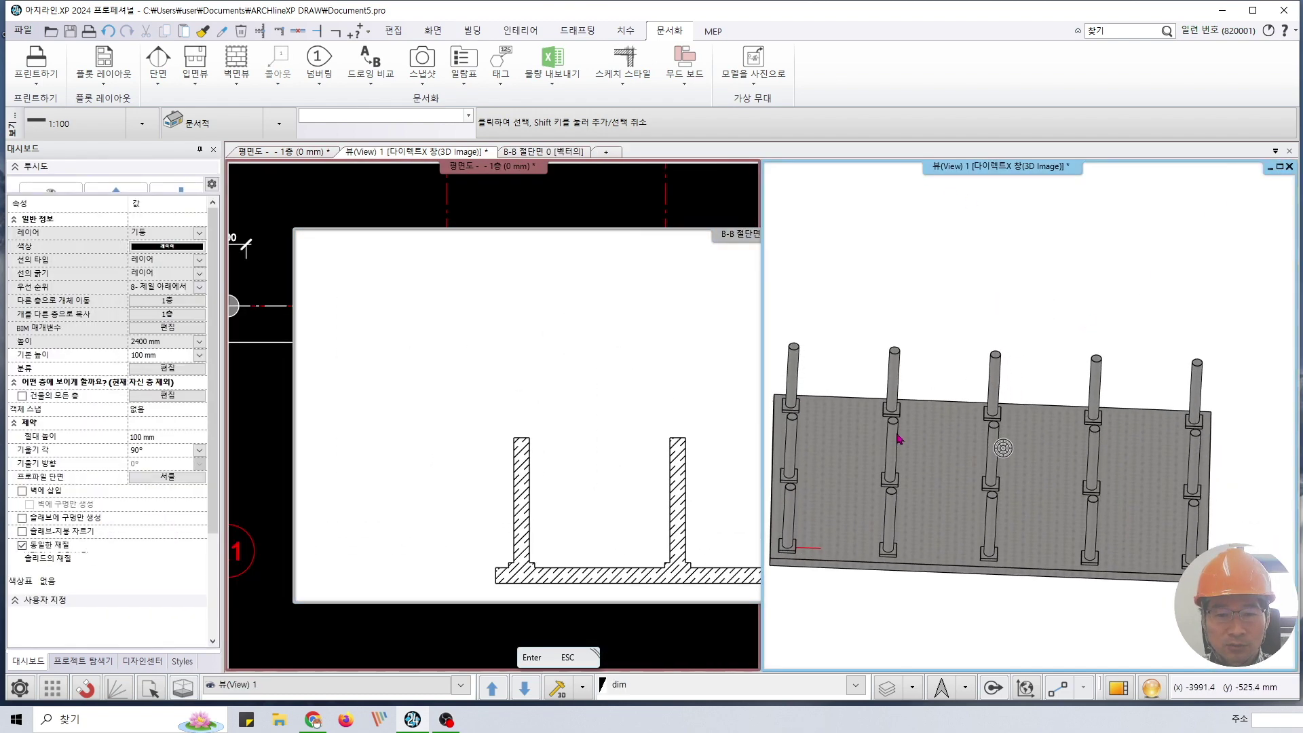
{"action": "key", "text": "Escape"}
{"action": "left_click", "coordinate": [997, 449]}
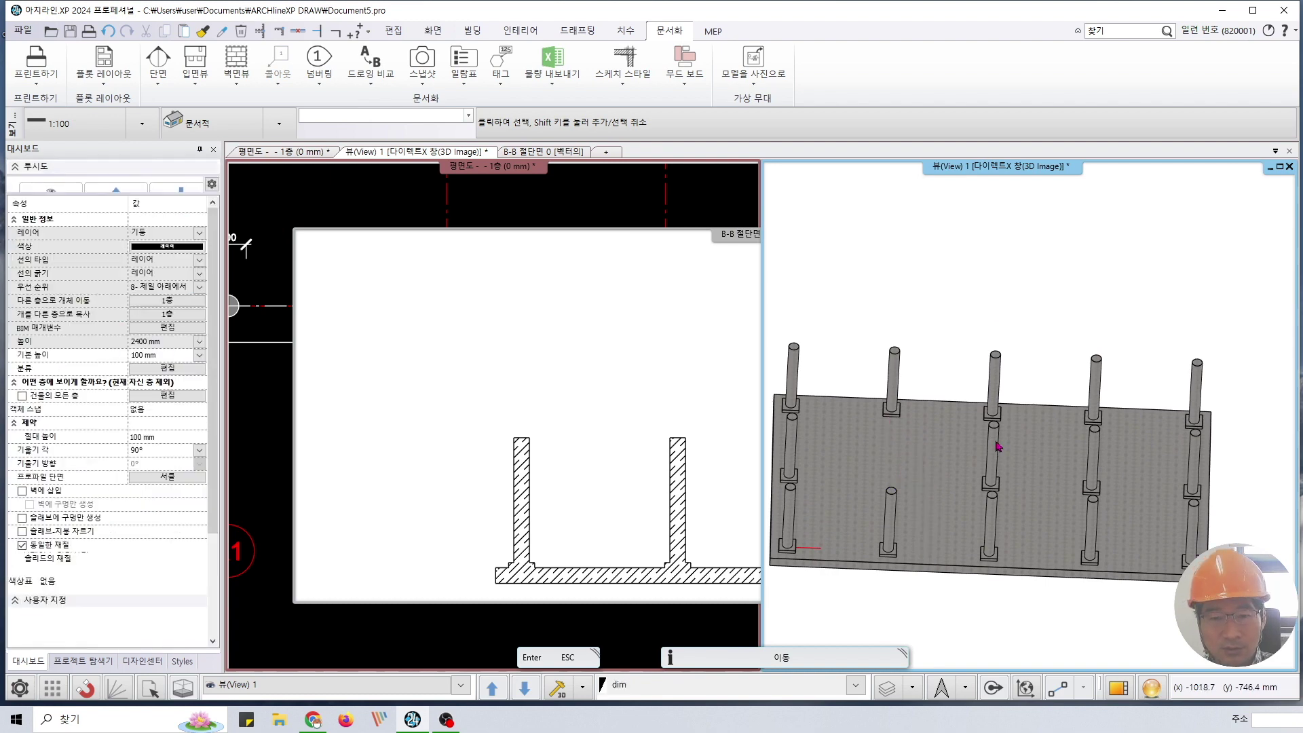
{"action": "key", "text": "Escape"}
{"action": "left_click", "coordinate": [1098, 452]}
{"action": "key", "text": "Escape"}
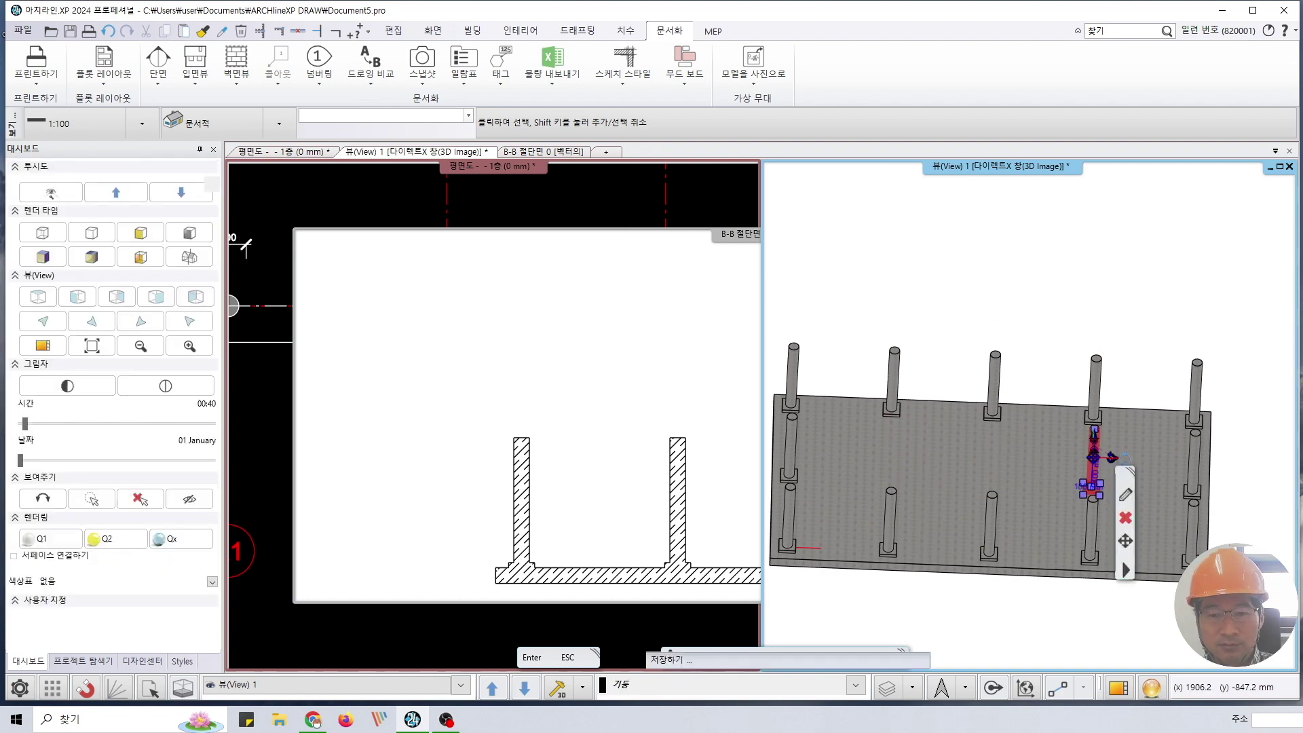
- Set the inclination angle (기울기 각) of the front-row column at X3, Y3 to 75° in its column properties
{"action": "left_click", "coordinate": [991, 516]}
{"action": "scroll", "coordinate": [998, 462], "scroll_direction": "up", "scroll_amount": 2}
{"action": "scroll", "coordinate": [1004, 448], "scroll_direction": "up", "scroll_amount": 5}
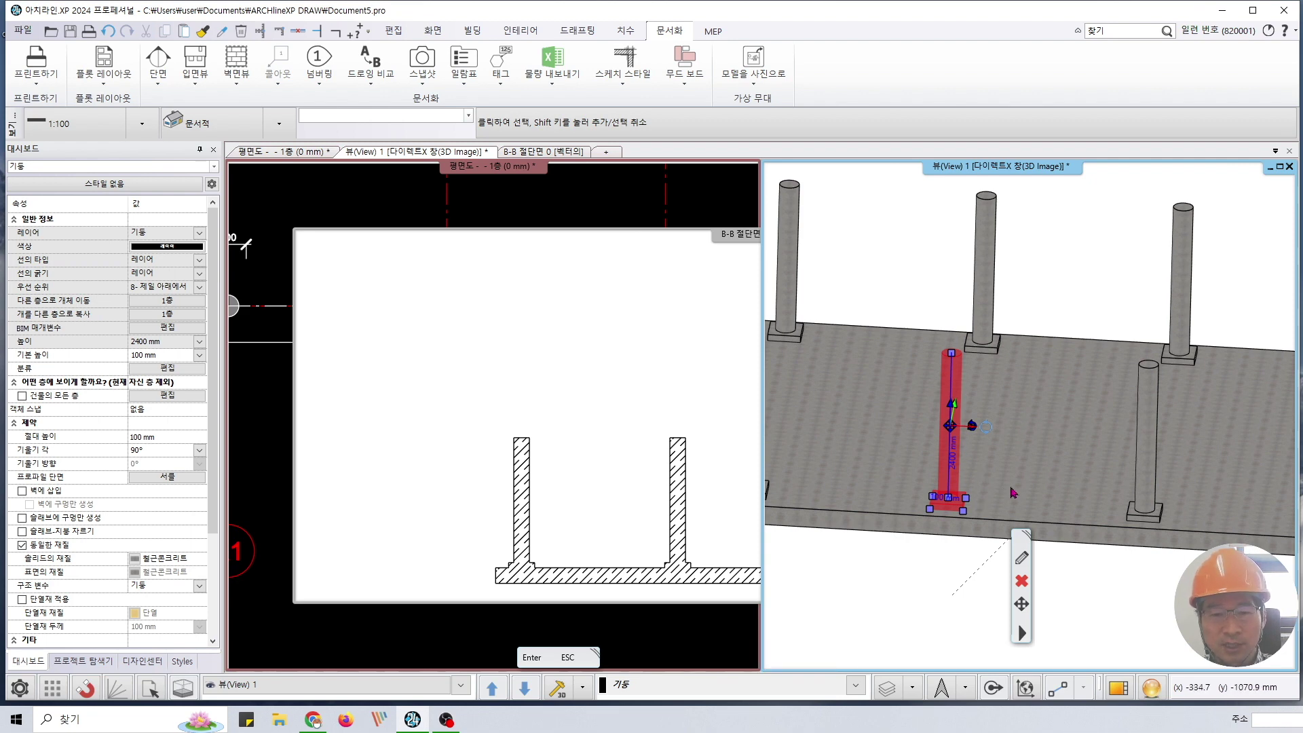
{"action": "left_click", "coordinate": [1026, 565]}
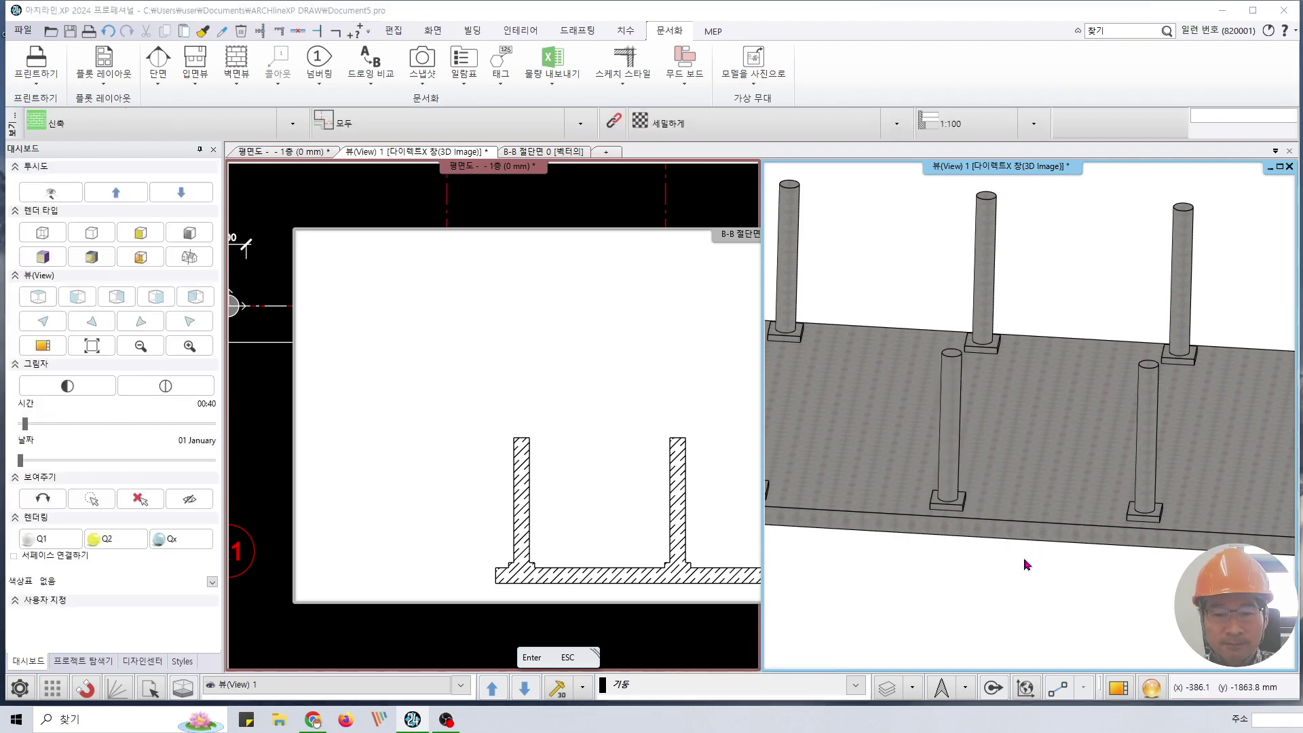
{"action": "double_click", "coordinate": [1026, 565]}
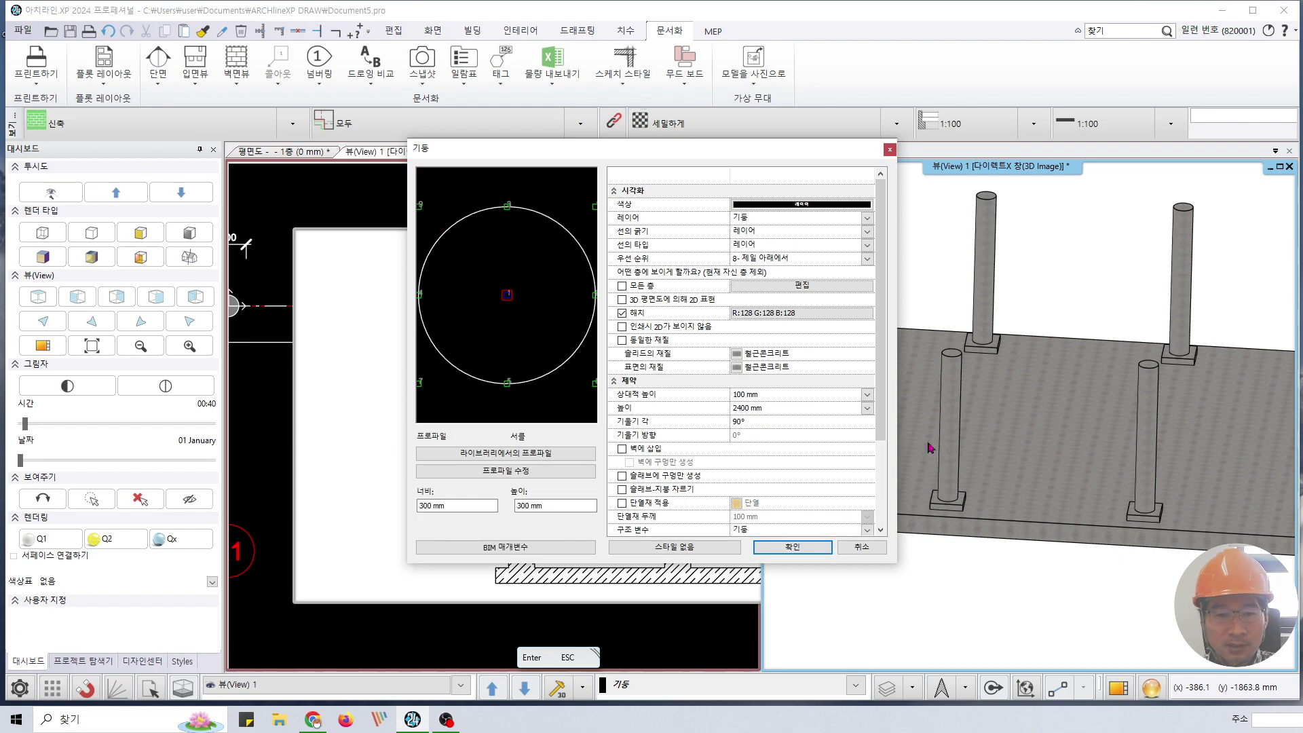
{"action": "left_click", "coordinate": [752, 419]}
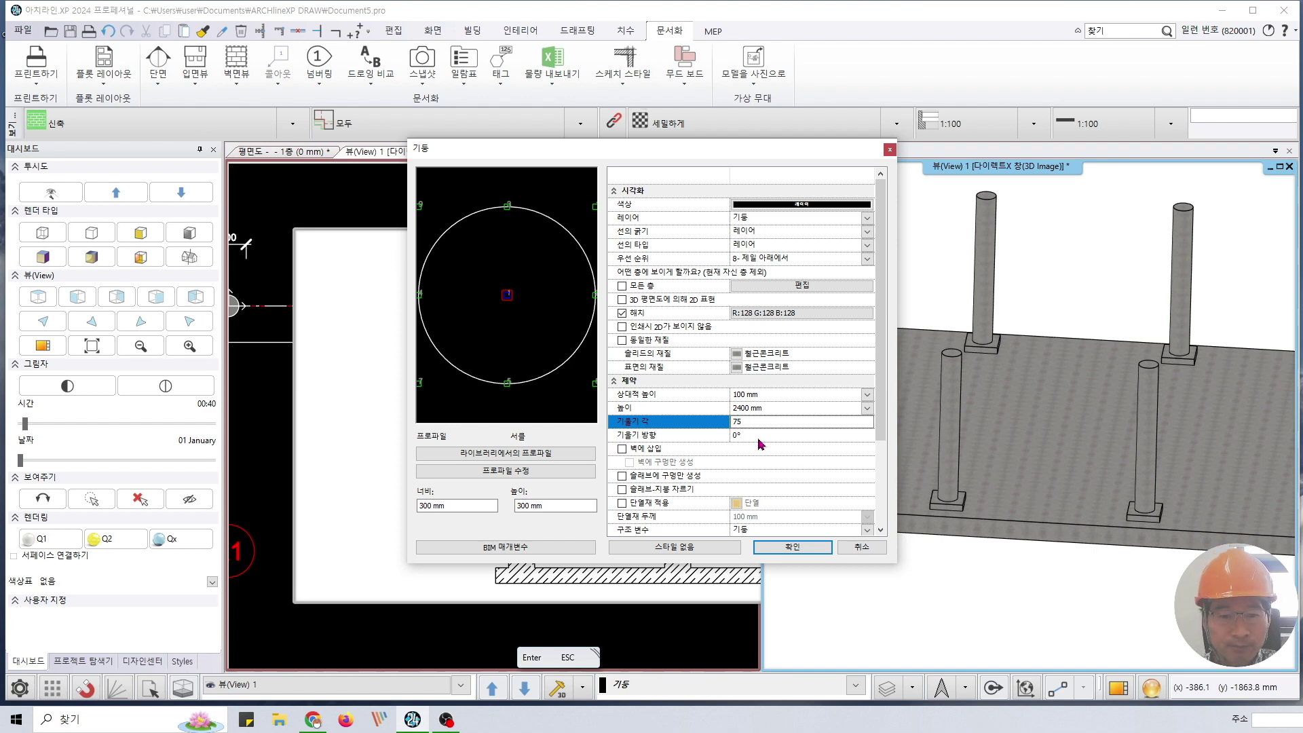
{"action": "left_click", "coordinate": [776, 548]}
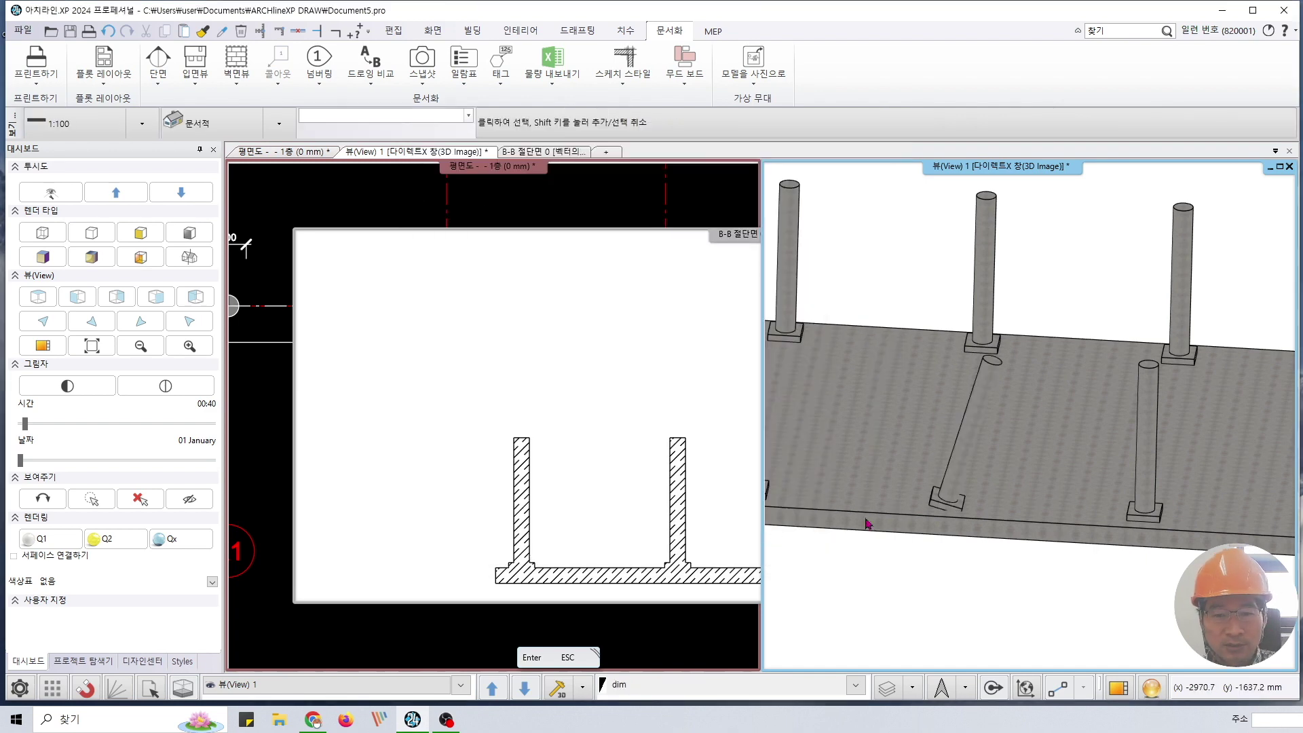
- Examine the tilted column and how its base meets the slab in the 3D view and the B-B section
{"action": "middle_click_drag", "start_coordinate": [980, 433], "coordinate": [1041, 272]}
{"action": "scroll", "coordinate": [1040, 272], "scroll_direction": "up", "scroll_amount": 5}
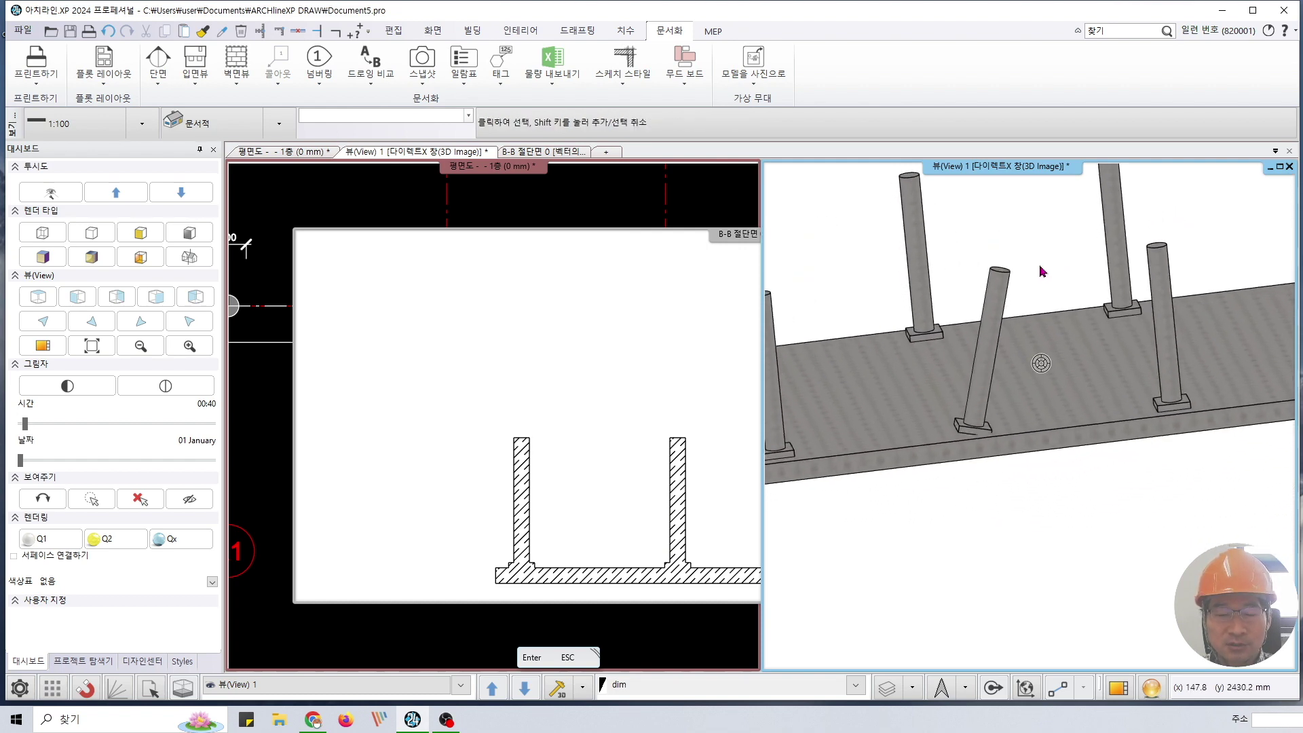
{"action": "scroll", "coordinate": [1043, 272], "scroll_direction": "up", "scroll_amount": 5}
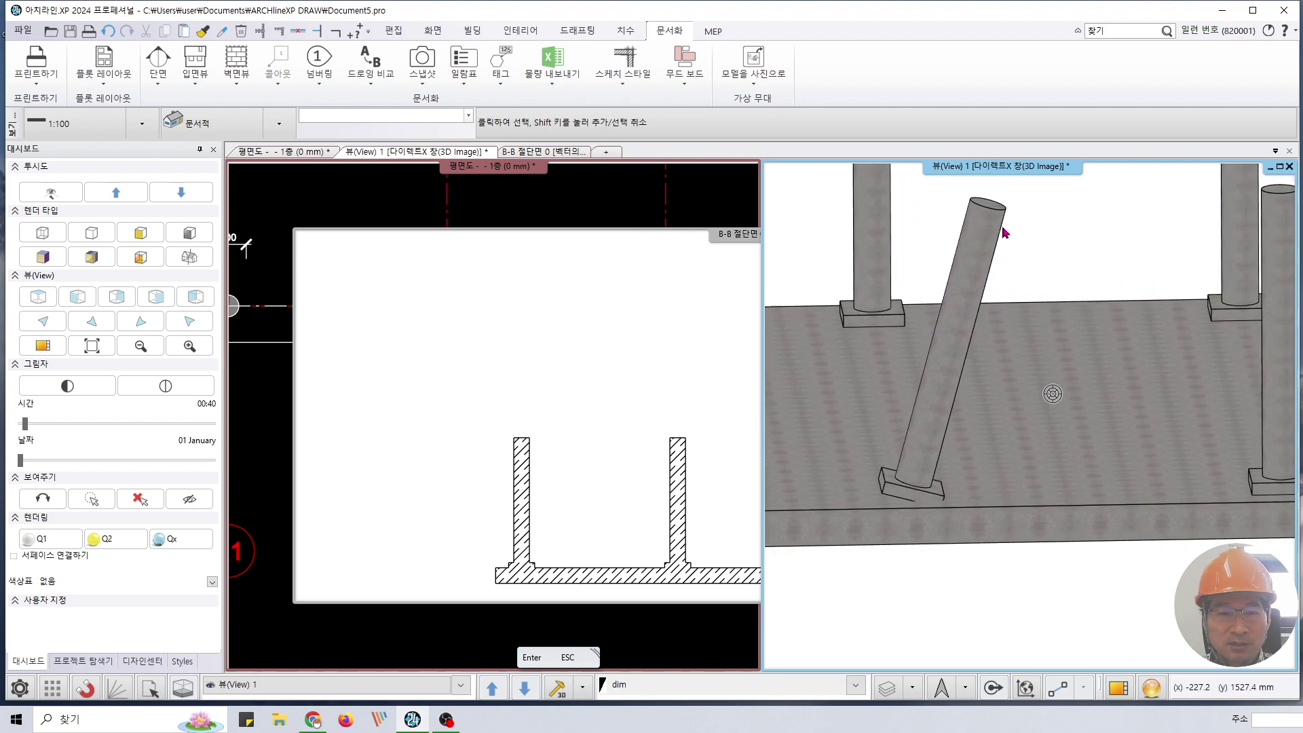
{"action": "left_click", "coordinate": [656, 376]}
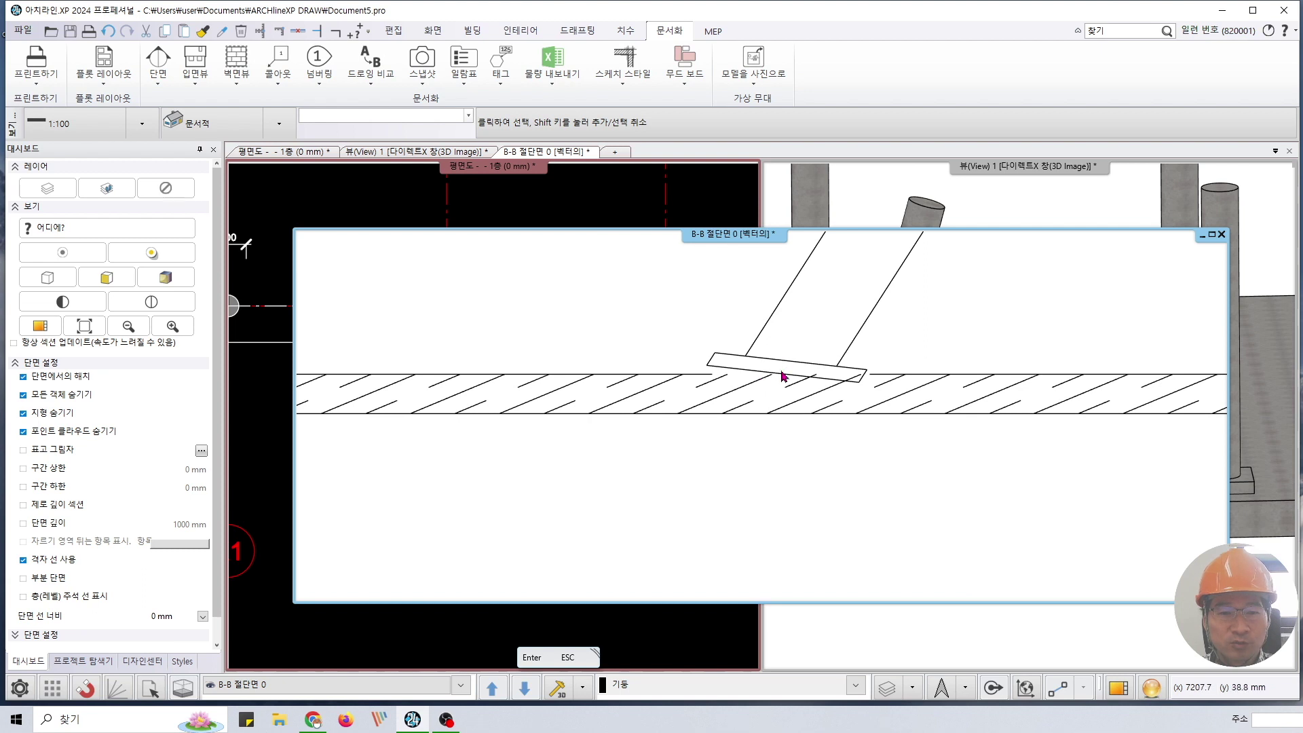
{"action": "left_click", "coordinate": [1042, 200]}
{"action": "scroll", "coordinate": [951, 369], "scroll_direction": "up", "scroll_amount": 4}
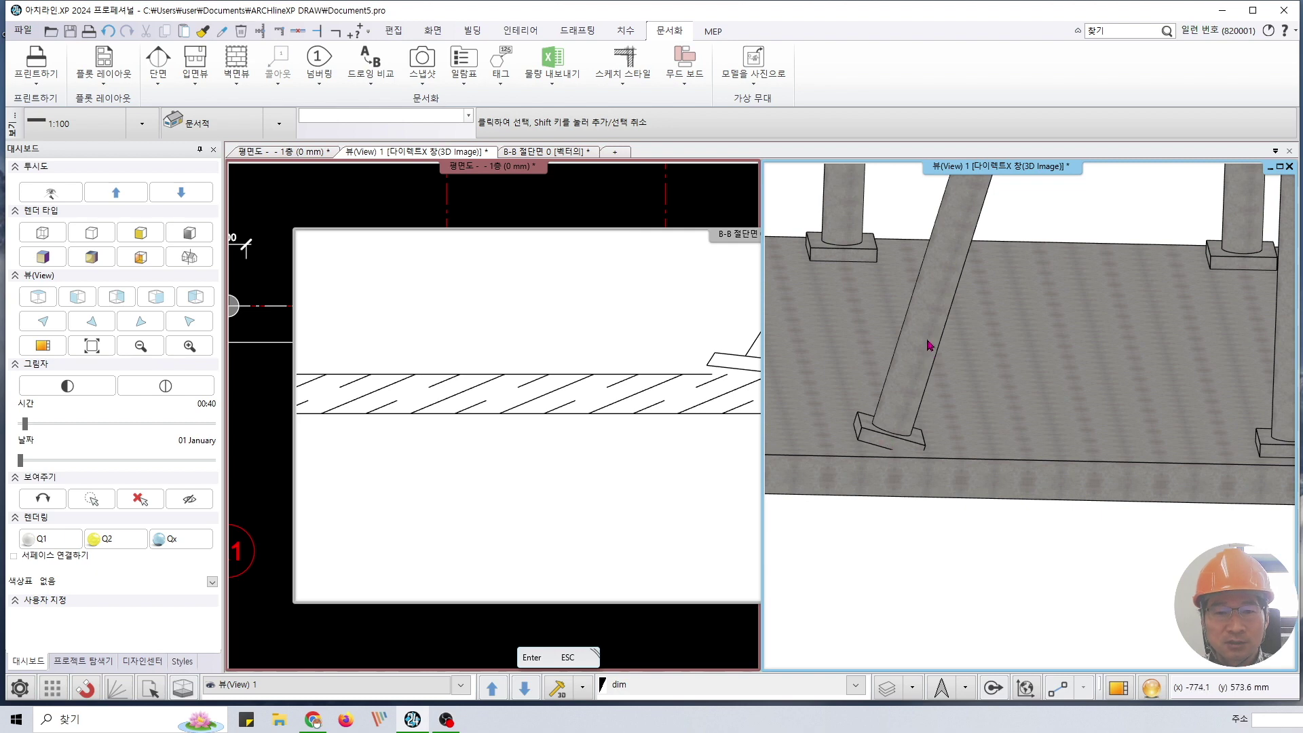
{"action": "scroll", "coordinate": [928, 345], "scroll_direction": "up", "scroll_amount": 5}
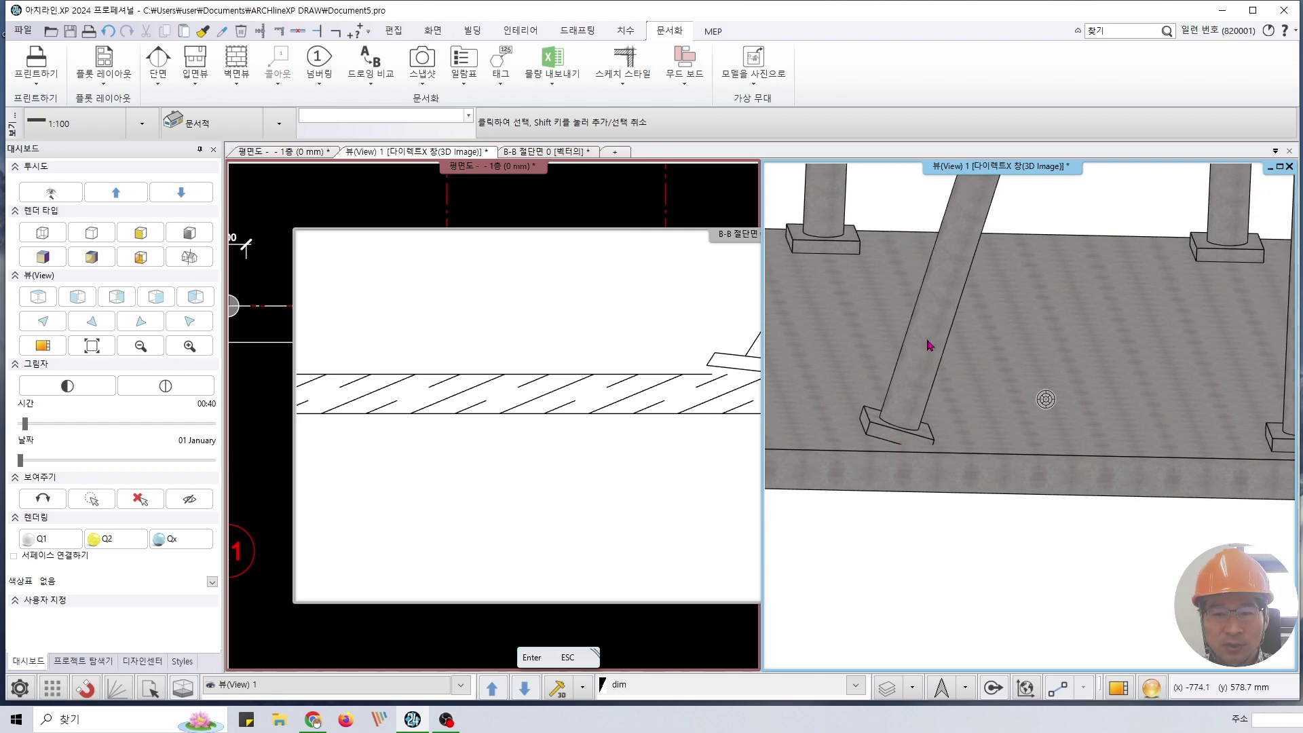
- Set the inclination angle of the tilted column's square base attachment to 75° in its cutout and accessory settings, and check the preview
{"action": "right_click", "coordinate": [937, 332]}
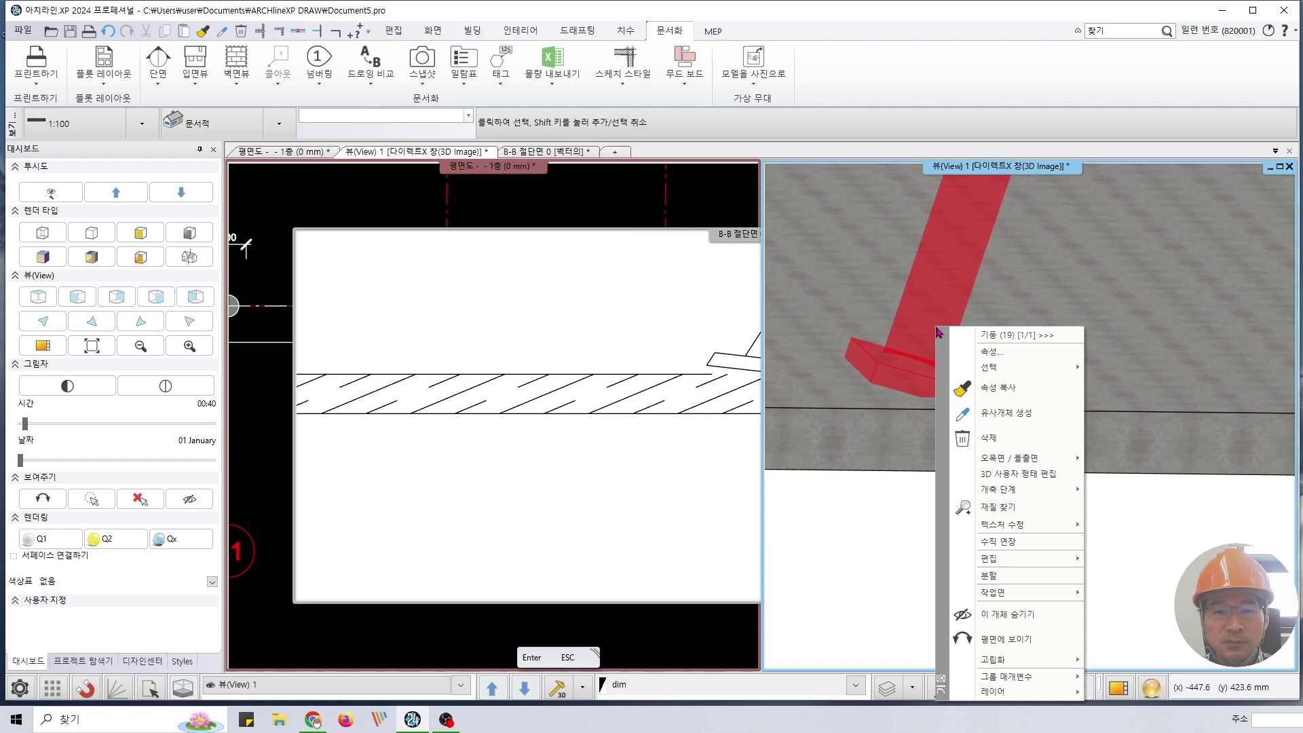
{"action": "left_click", "coordinate": [988, 352]}
{"action": "left_click_drag", "start_coordinate": [881, 332], "coordinate": [860, 448]}
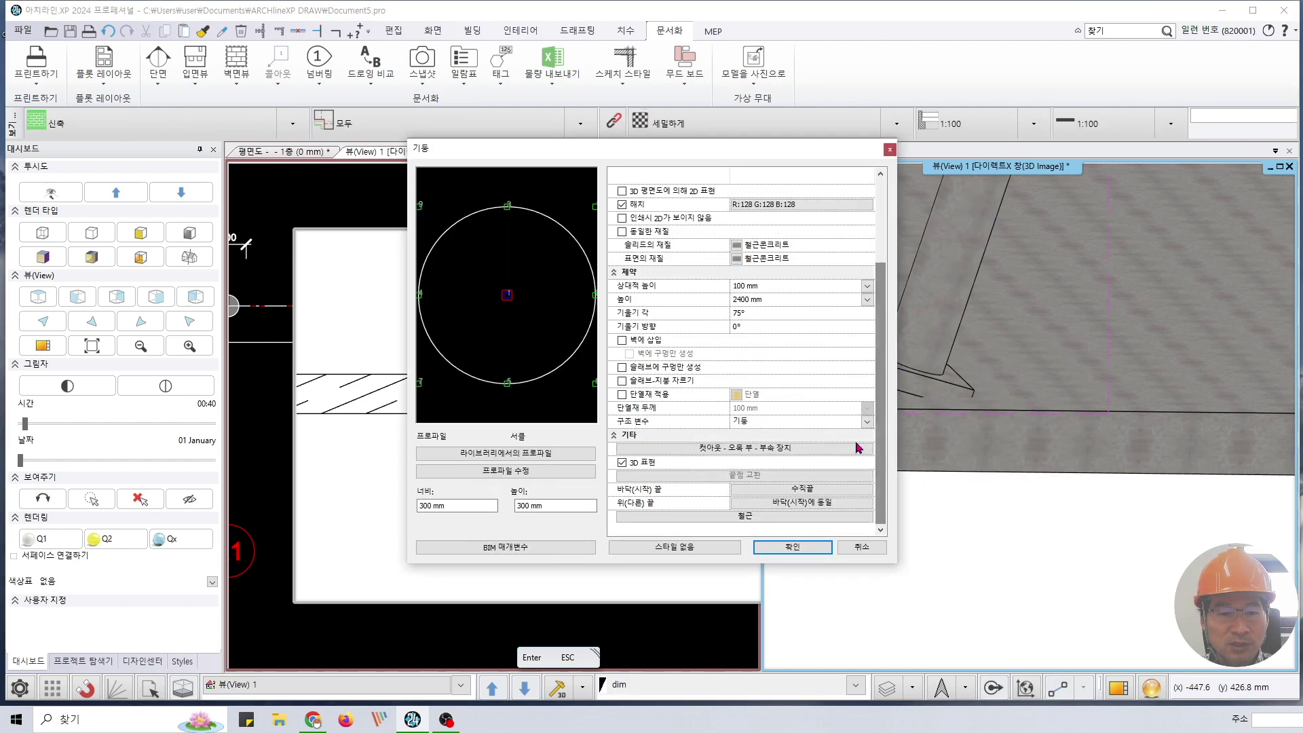
{"action": "left_click", "coordinate": [765, 451]}
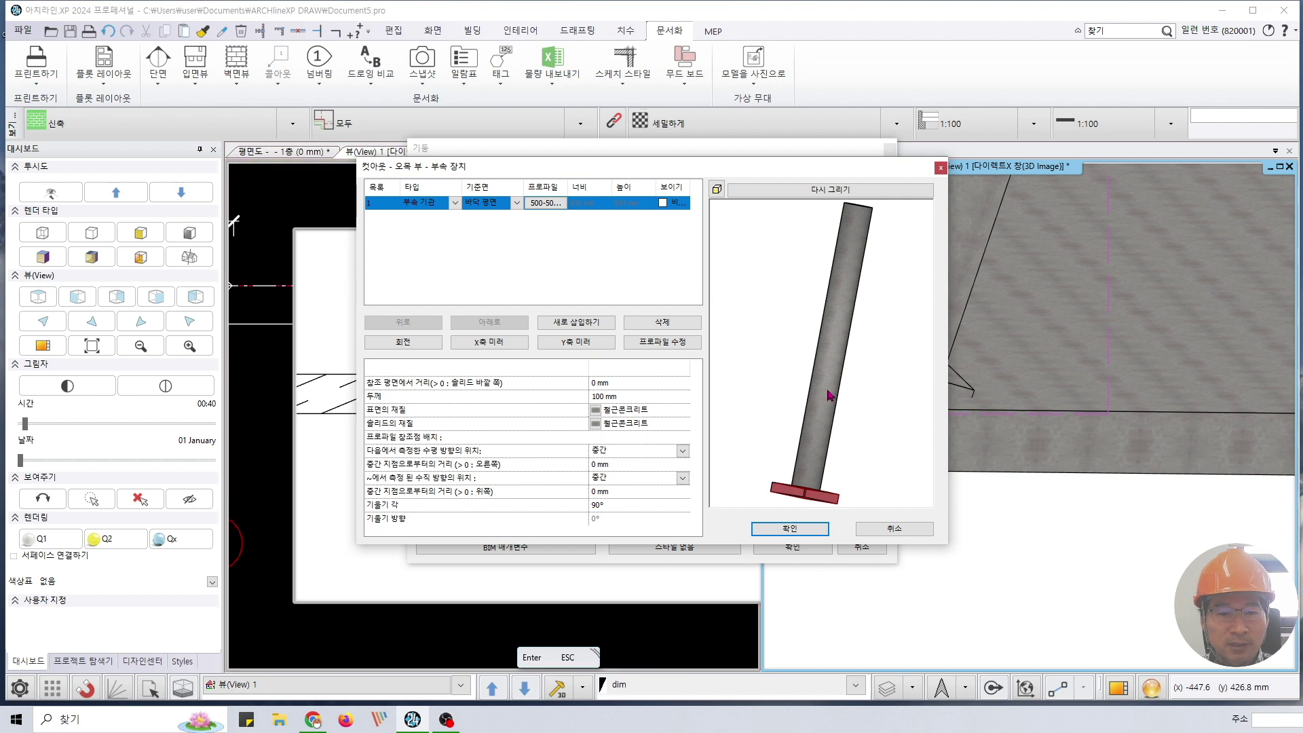
{"action": "left_click_drag", "start_coordinate": [771, 440], "coordinate": [809, 376]}
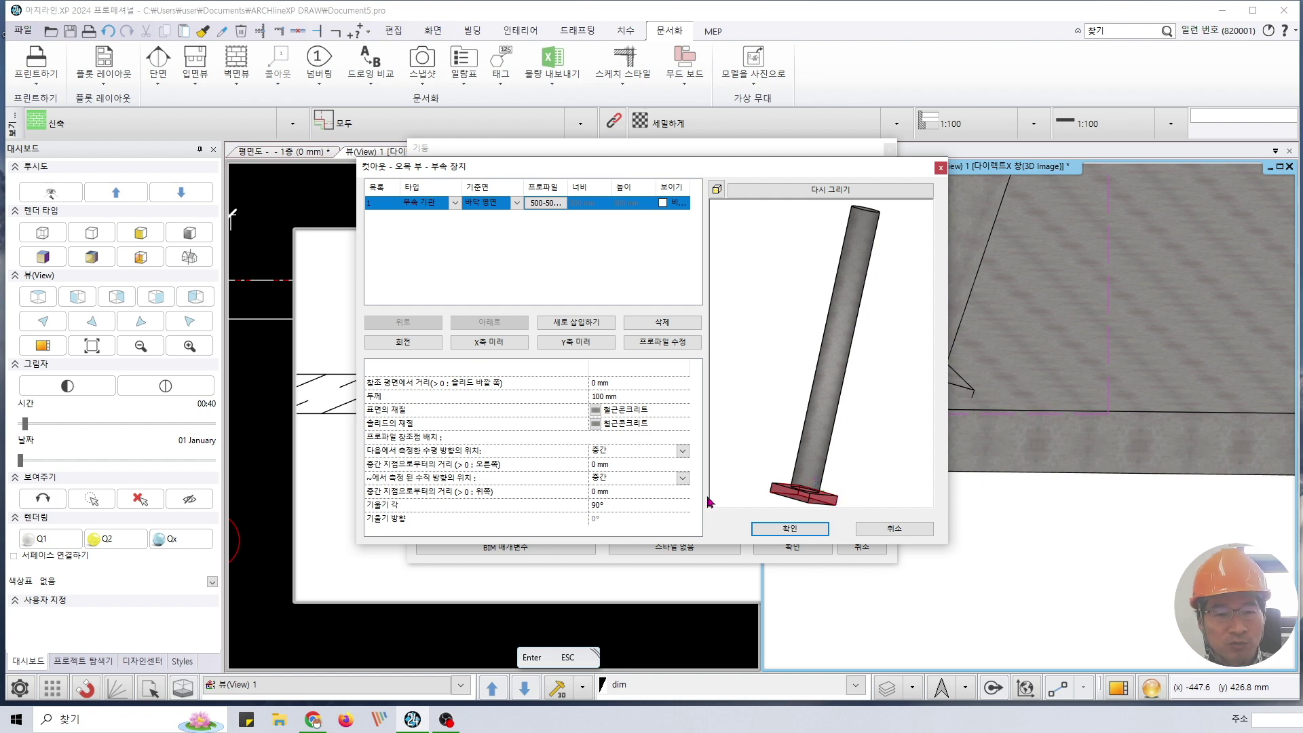
{"action": "left_click", "coordinate": [626, 506]}
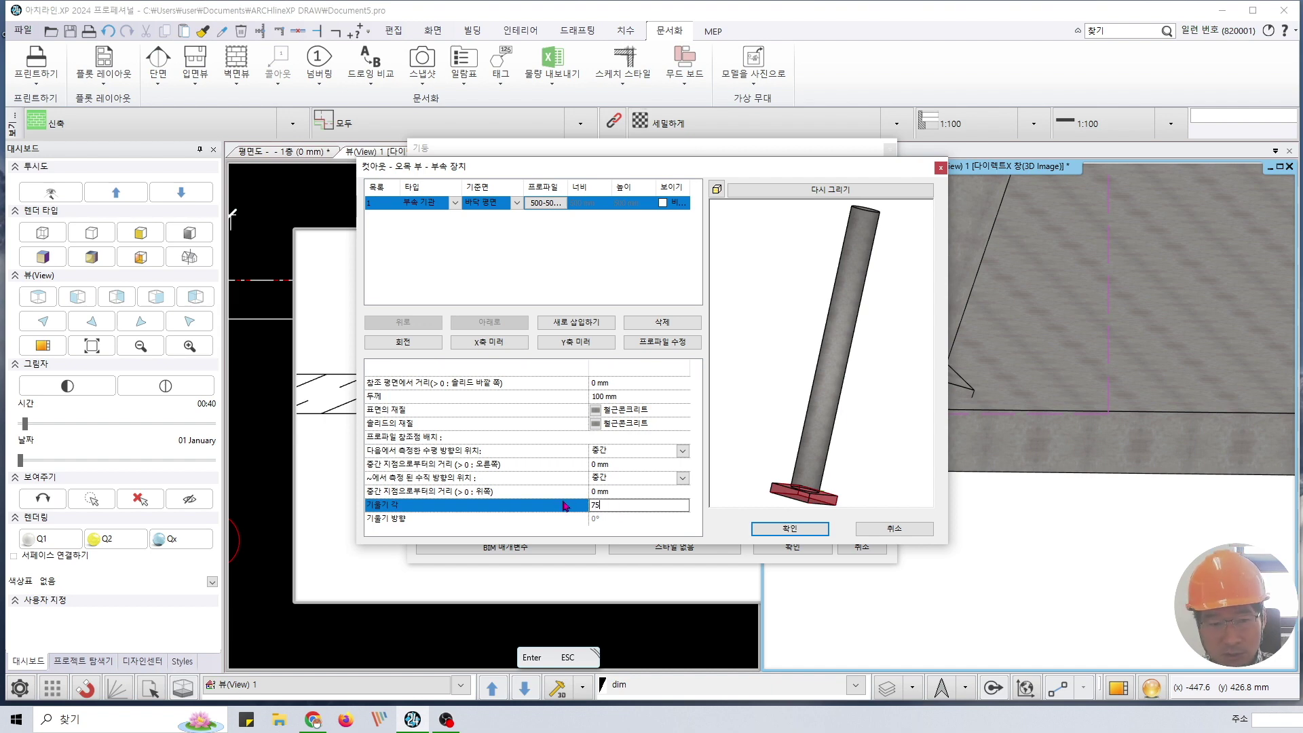
{"action": "type", "text": "75"}
{"action": "key", "text": "Return"}
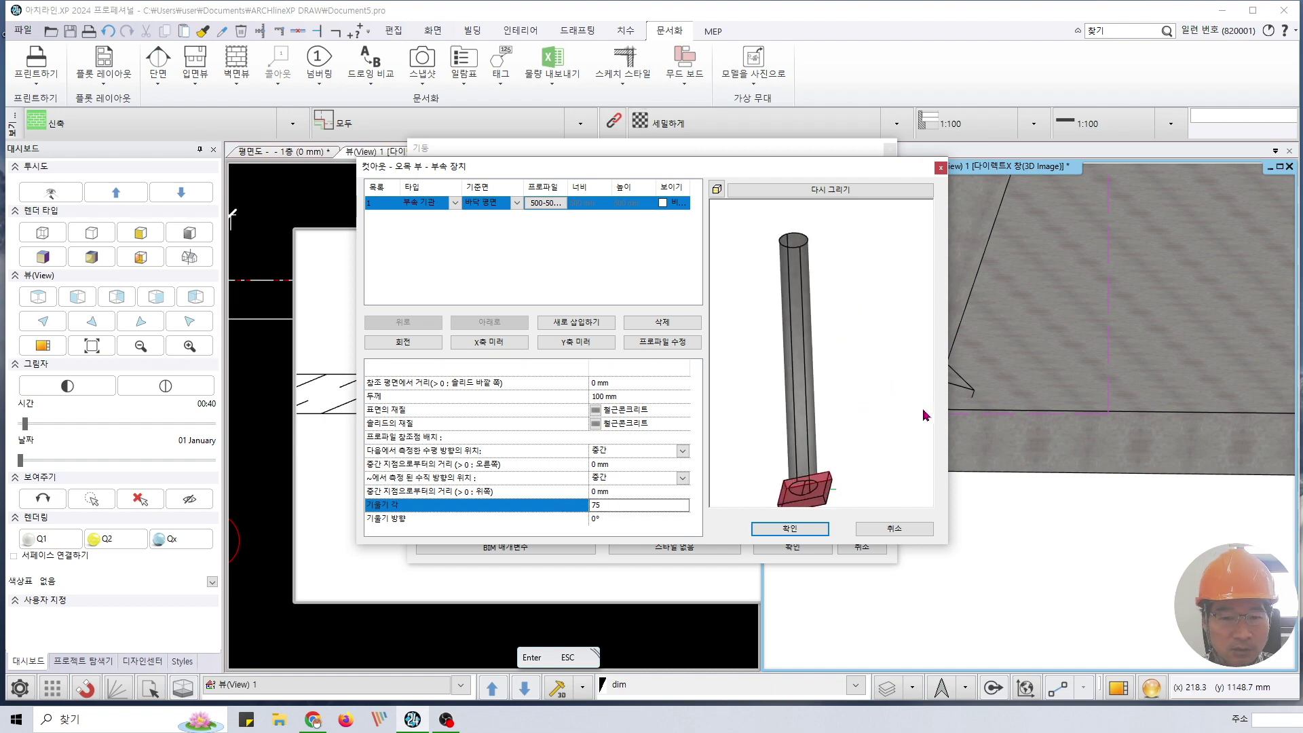
{"action": "left_click_drag", "start_coordinate": [925, 416], "coordinate": [809, 479]}
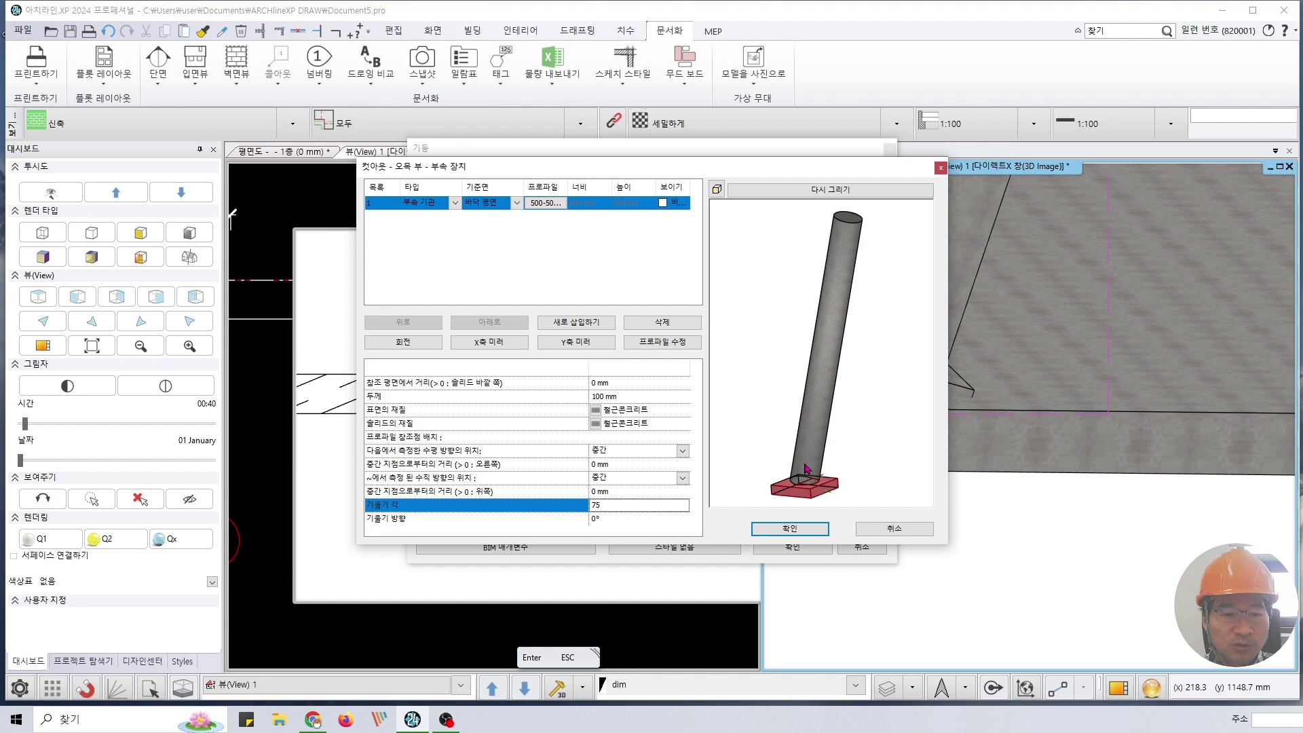
- Switch the base attachment's inclination angle to 90° and back to 75° to compare the base orientation in the preview
{"action": "double_click", "coordinate": [620, 503]}
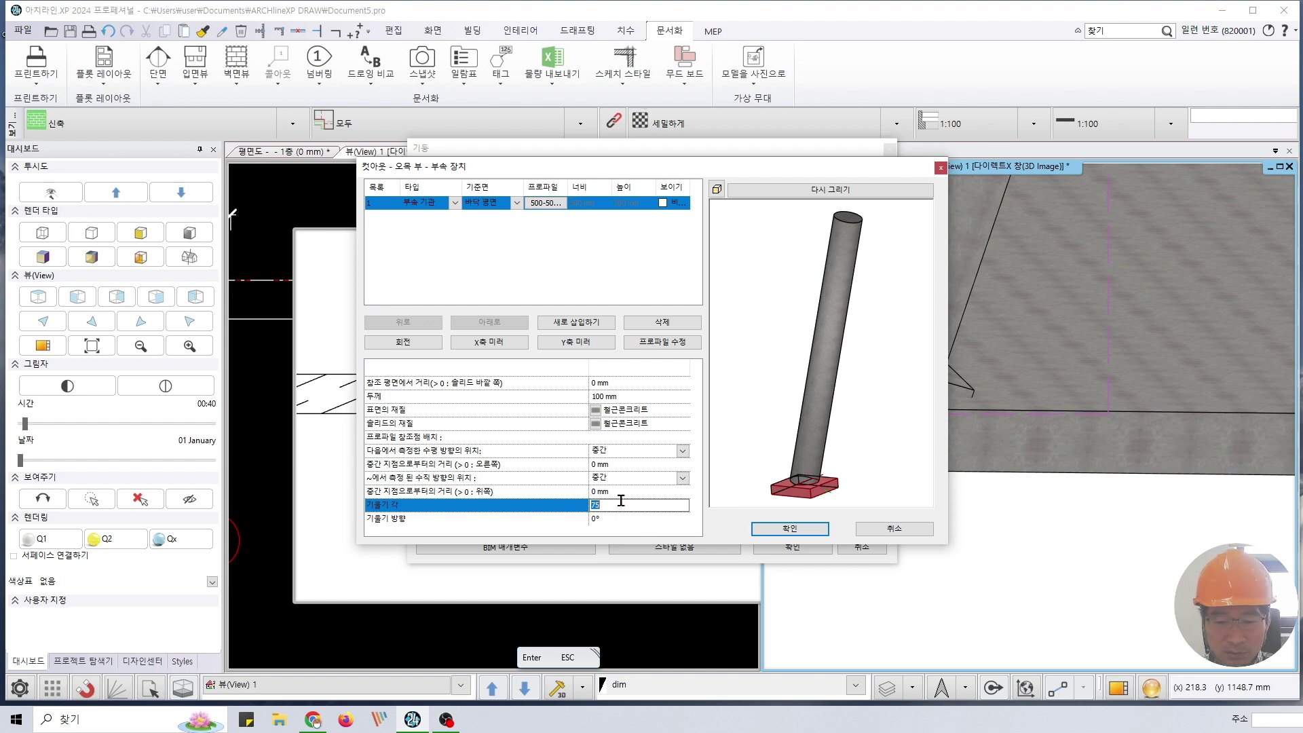
{"action": "type", "text": "90"}
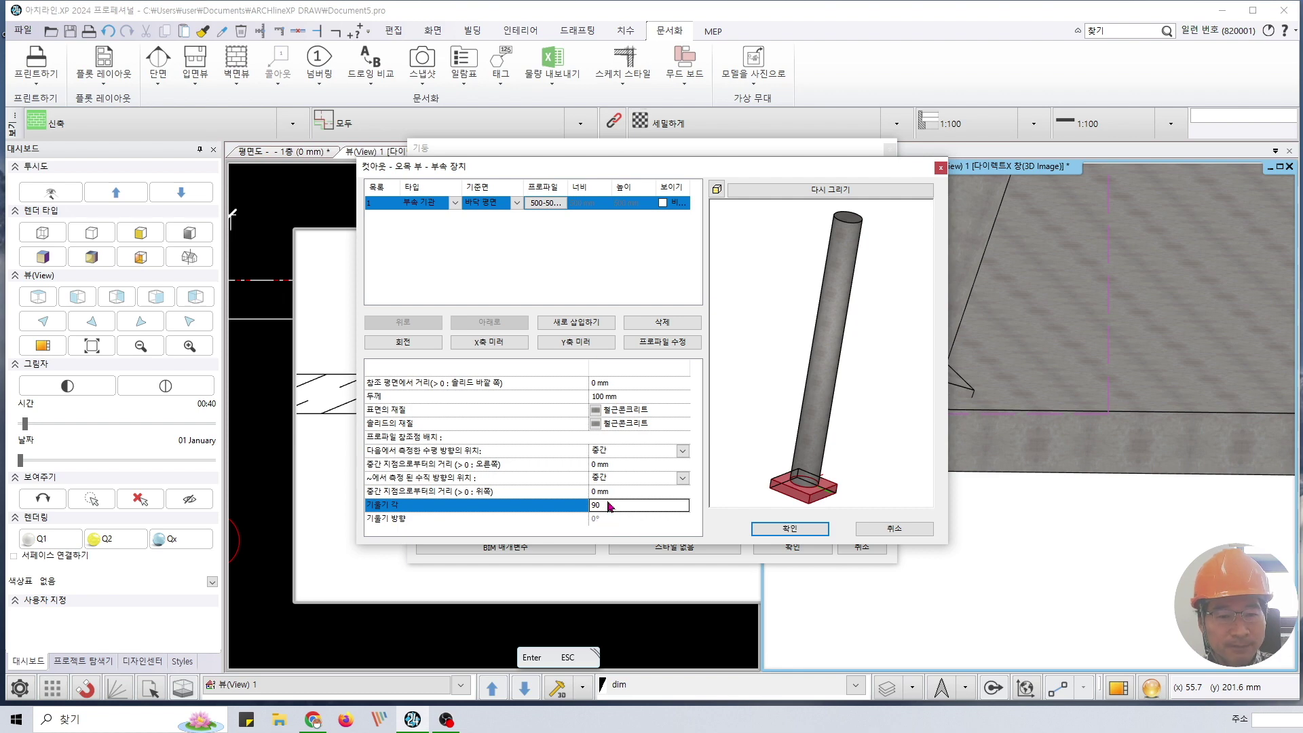
{"action": "double_click", "coordinate": [610, 505]}
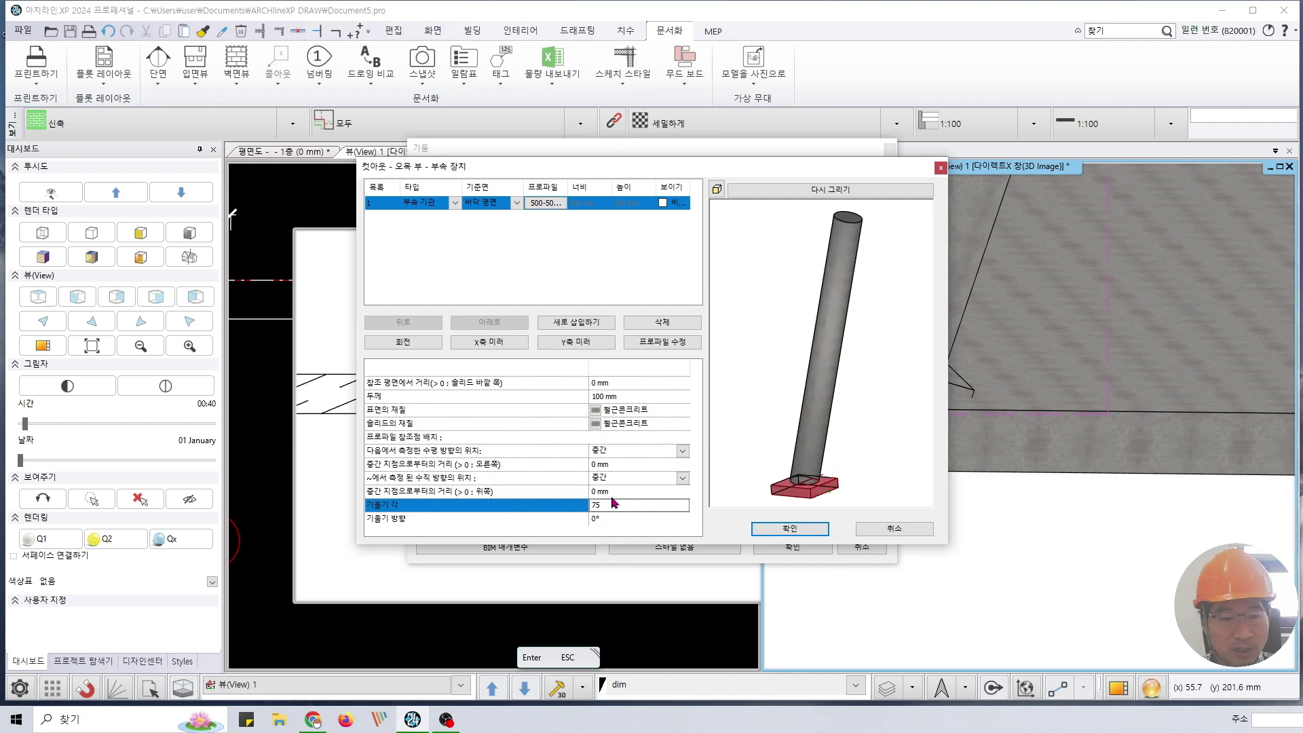
- Set the base attachment's inclination direction (기울기 방향) to 360-90 and apply the column settings
{"action": "left_click", "coordinate": [619, 520]}
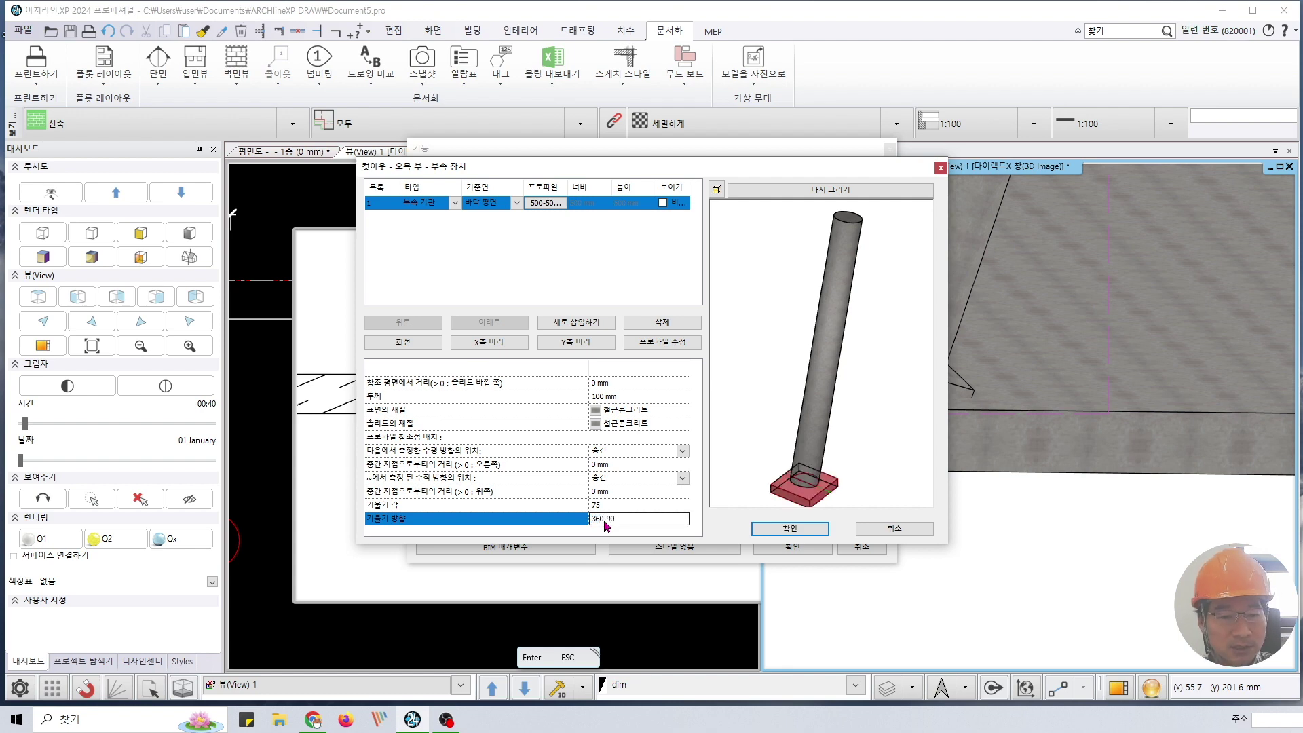
{"action": "left_click", "coordinate": [796, 530]}
{"action": "left_click", "coordinate": [793, 547]}
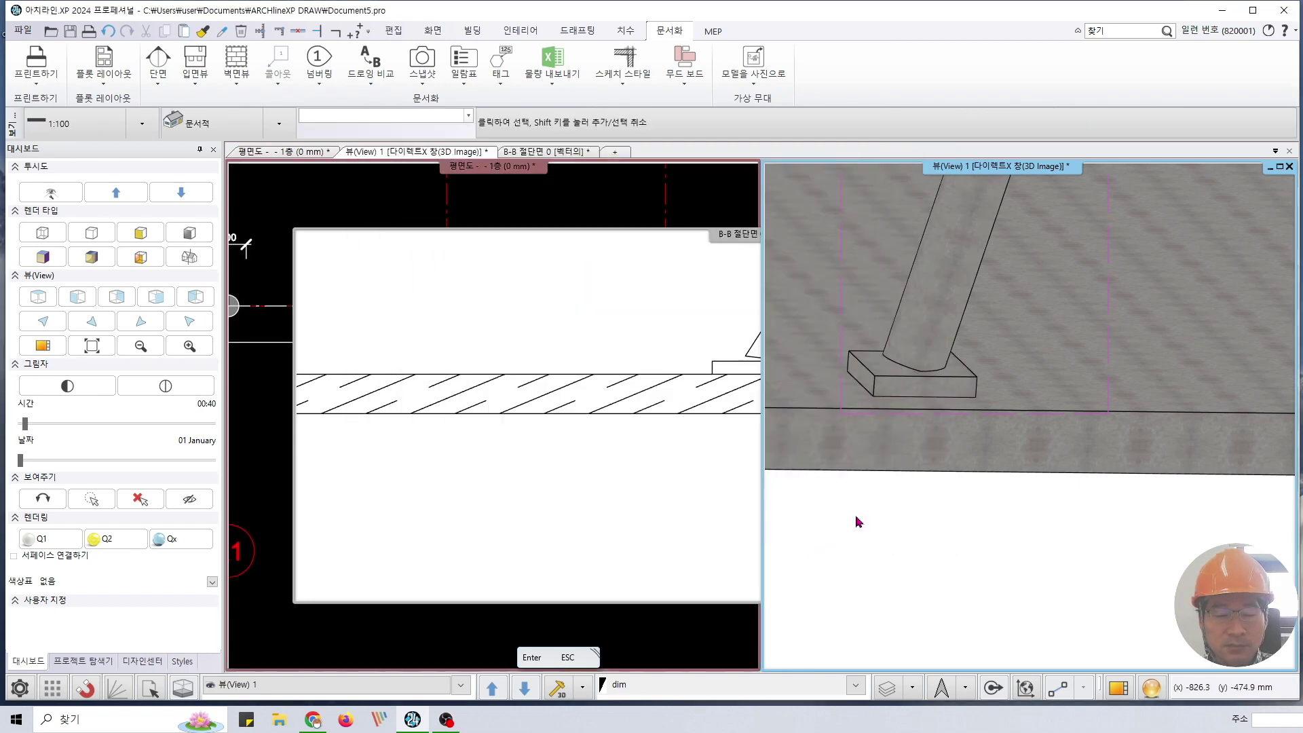
- Change the tilted column's floor (start) end to horizontal to the ground (지면에 수평) in its properties
{"action": "left_click", "coordinate": [940, 317]}
{"action": "mouse_move", "coordinate": [940, 317]}
{"action": "middle_mouse_down"}
{"action": "mouse_move", "coordinate": [957, 543]}
{"action": "mouse_move", "coordinate": [950, 555]}
{"action": "mouse_move", "coordinate": [914, 521]}
{"action": "mouse_move", "coordinate": [858, 535]}
{"action": "mouse_move", "coordinate": [865, 544]}
{"action": "middle_mouse_up"}
{"action": "key", "text": "Escape"}
{"action": "scroll", "coordinate": [865, 544], "scroll_direction": "up", "scroll_amount": 3}
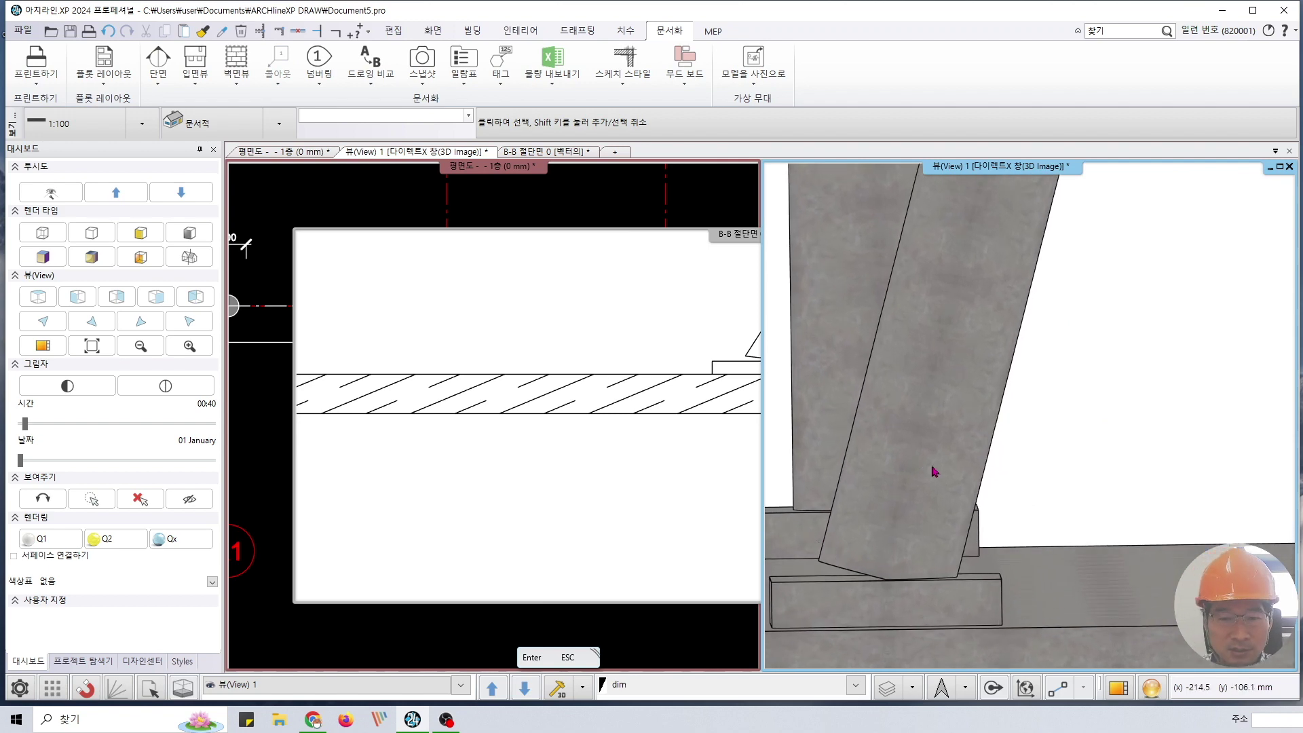
{"action": "scroll", "coordinate": [934, 468], "scroll_direction": "down", "scroll_amount": 2}
{"action": "scroll", "coordinate": [934, 471], "scroll_direction": "down", "scroll_amount": 3}
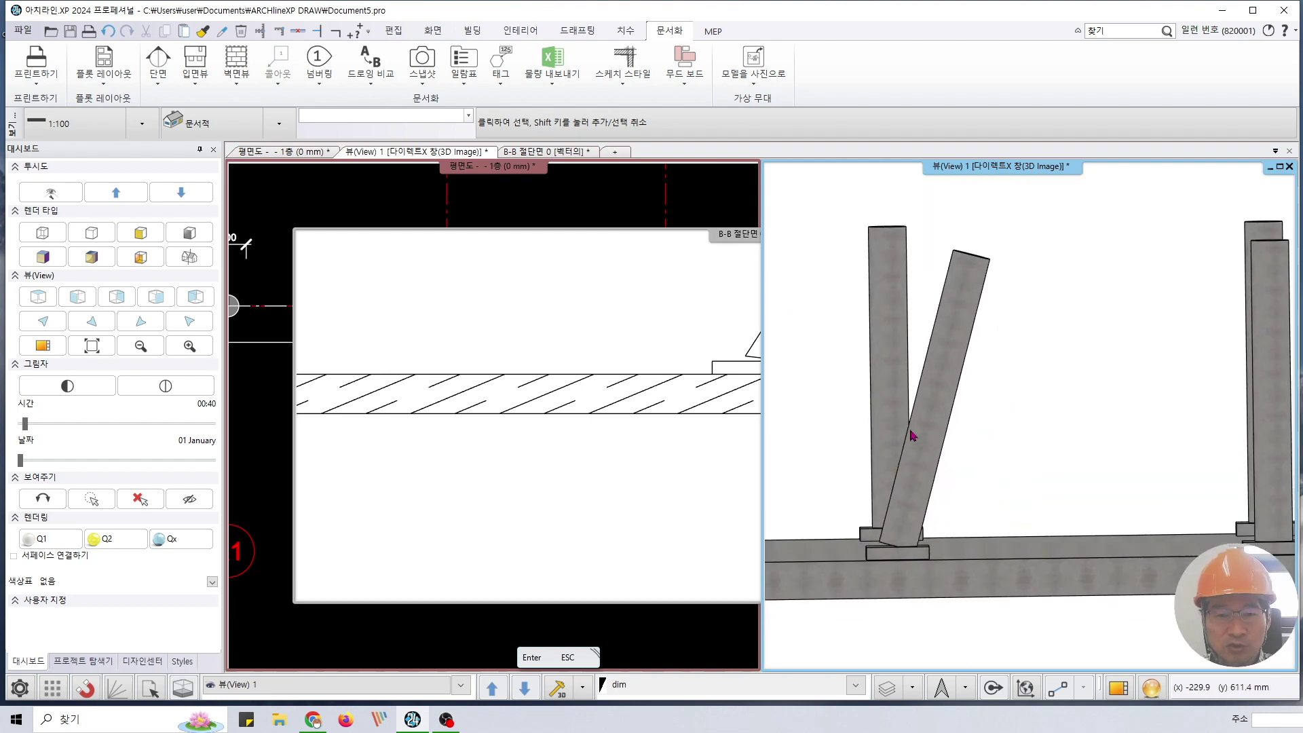
{"action": "right_click", "coordinate": [927, 440]}
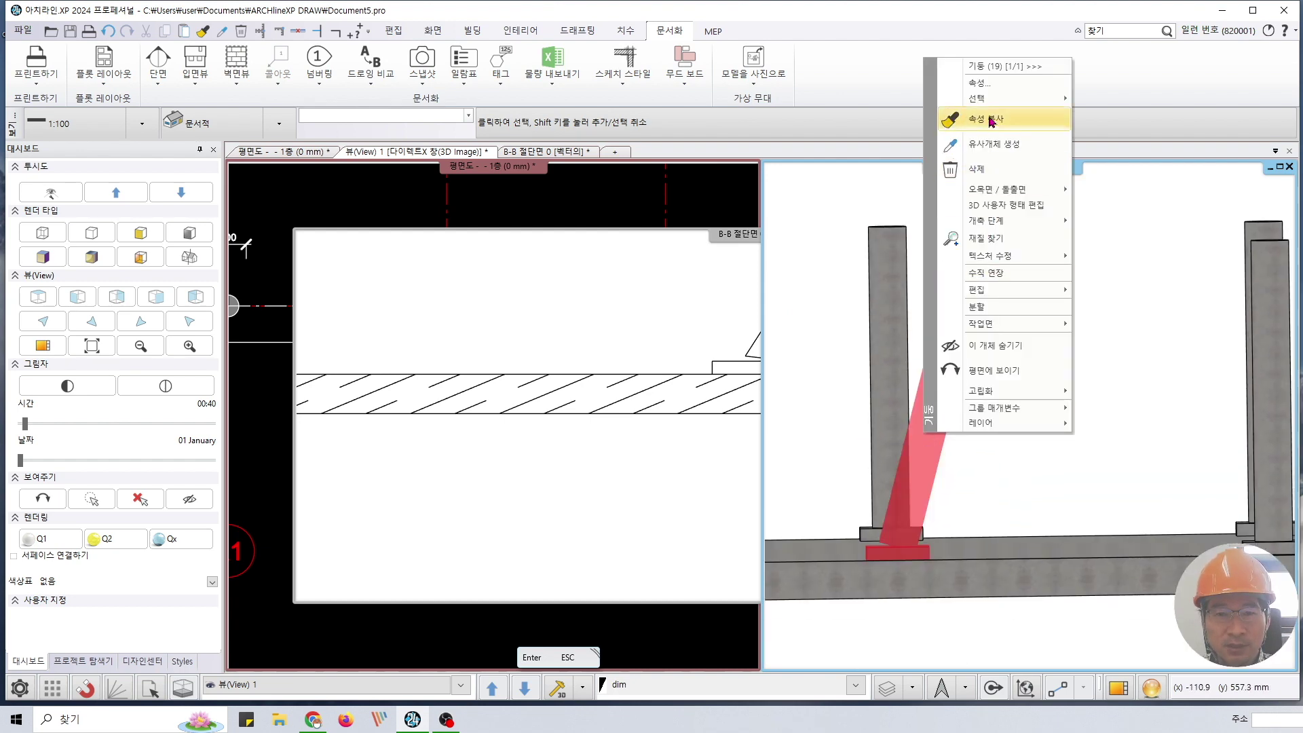
{"action": "left_click", "coordinate": [991, 89]}
{"action": "scroll", "coordinate": [743, 462], "scroll_direction": "down", "scroll_amount": 5}
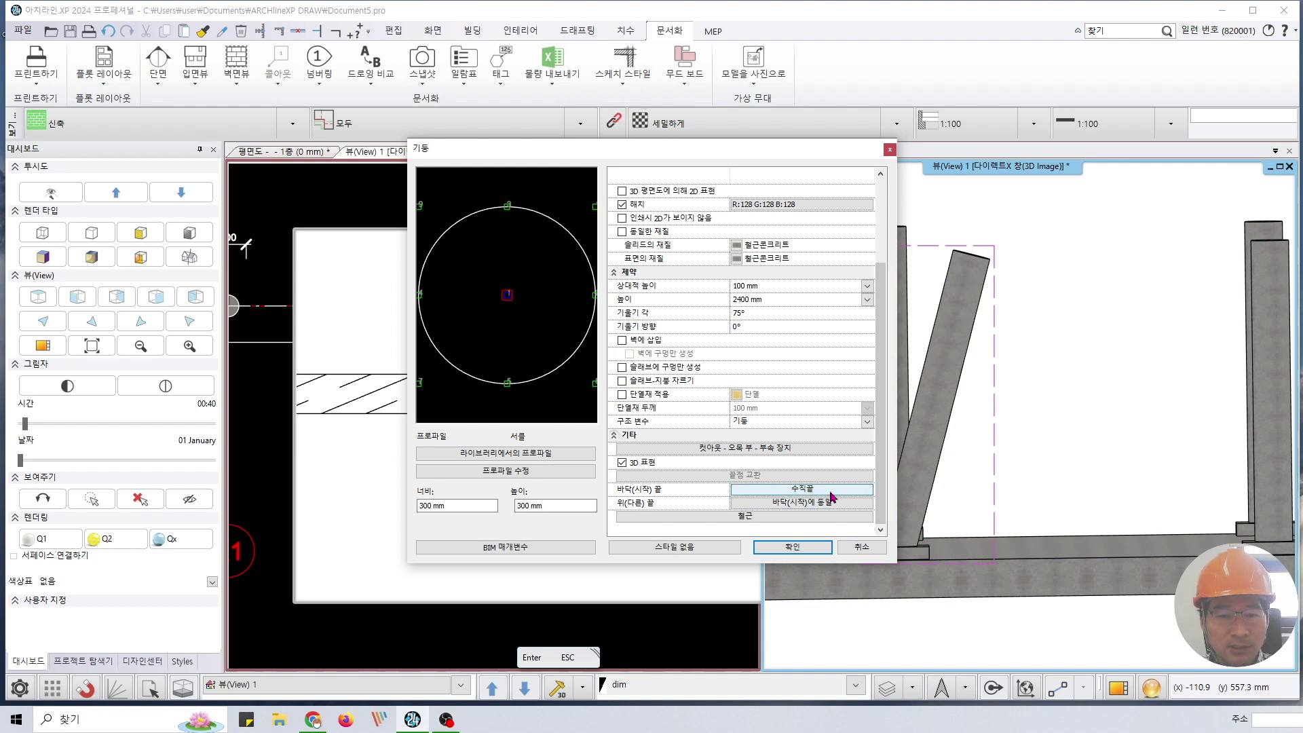
{"action": "left_click", "coordinate": [781, 495]}
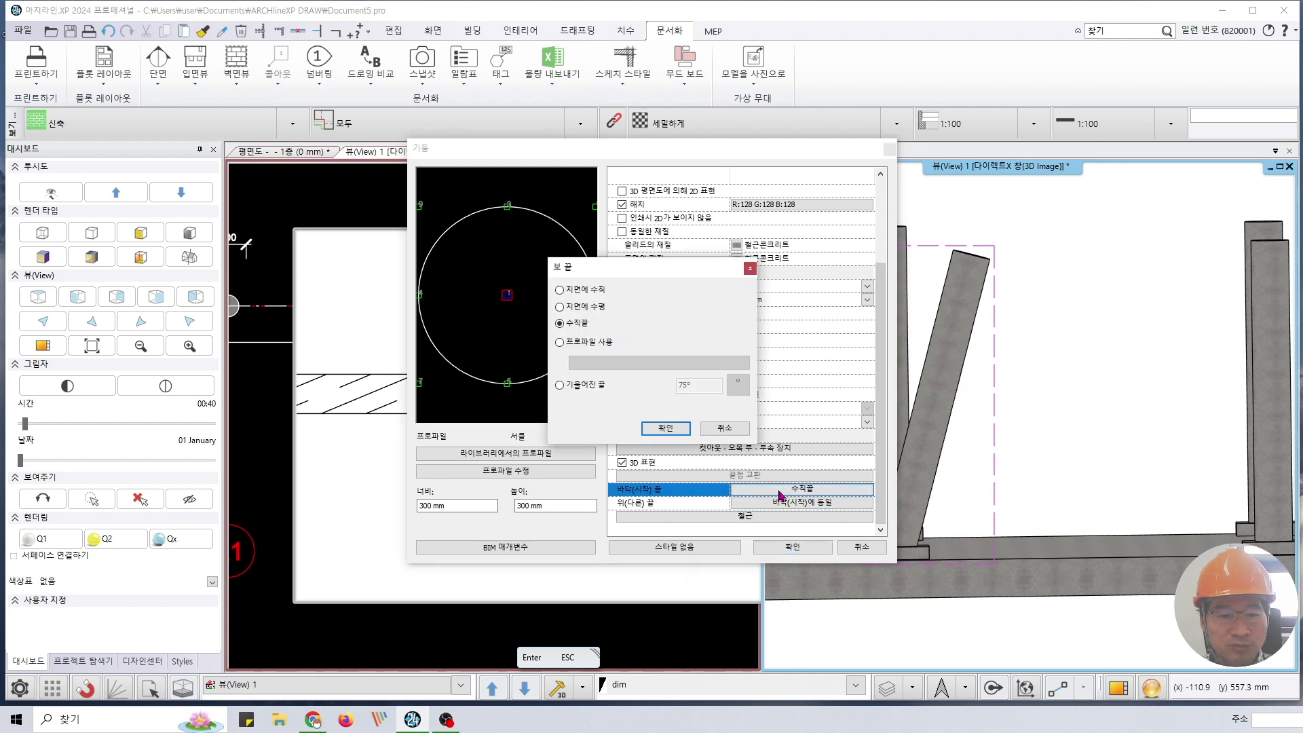
{"action": "left_click", "coordinate": [668, 428]}
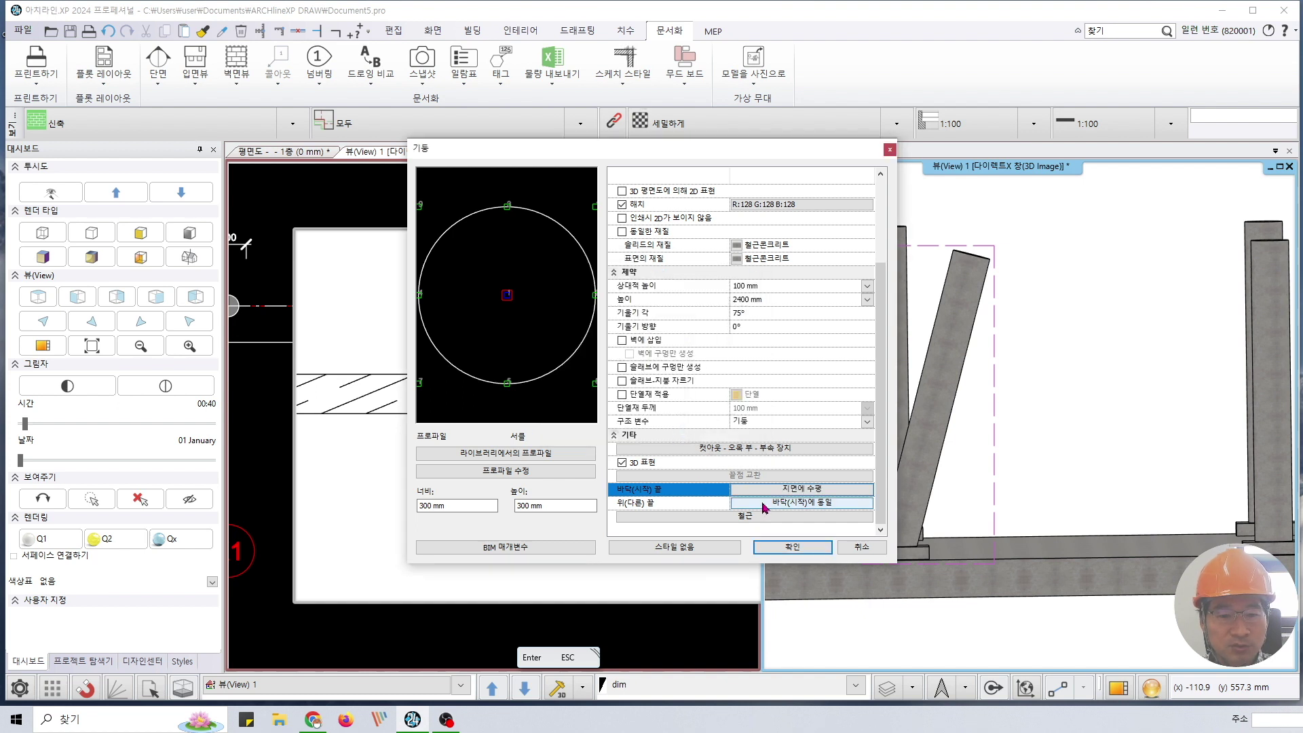
- Change the tilted column's top (other) end to horizontal to the ground (지면에 수평) and apply the column properties
{"action": "left_click", "coordinate": [765, 505]}
{"action": "left_click", "coordinate": [594, 311]}
{"action": "left_click", "coordinate": [654, 427]}
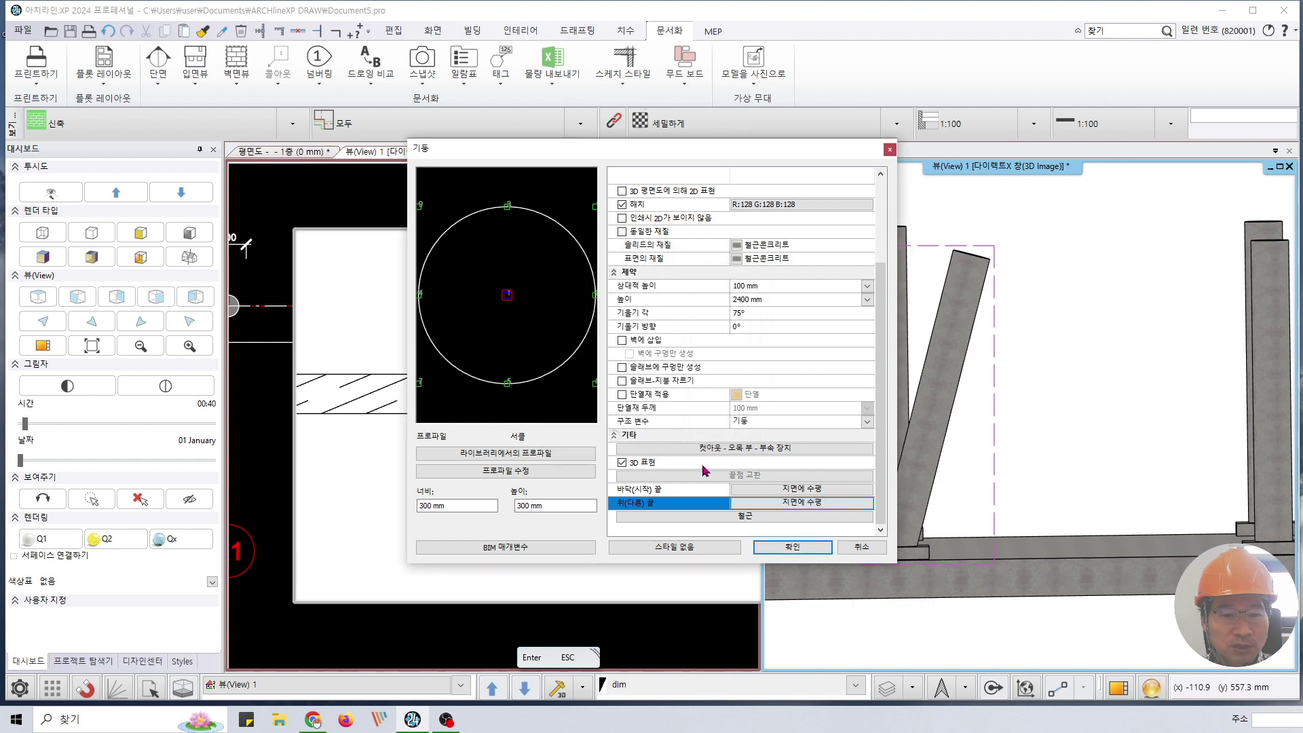
{"action": "left_click", "coordinate": [811, 546]}
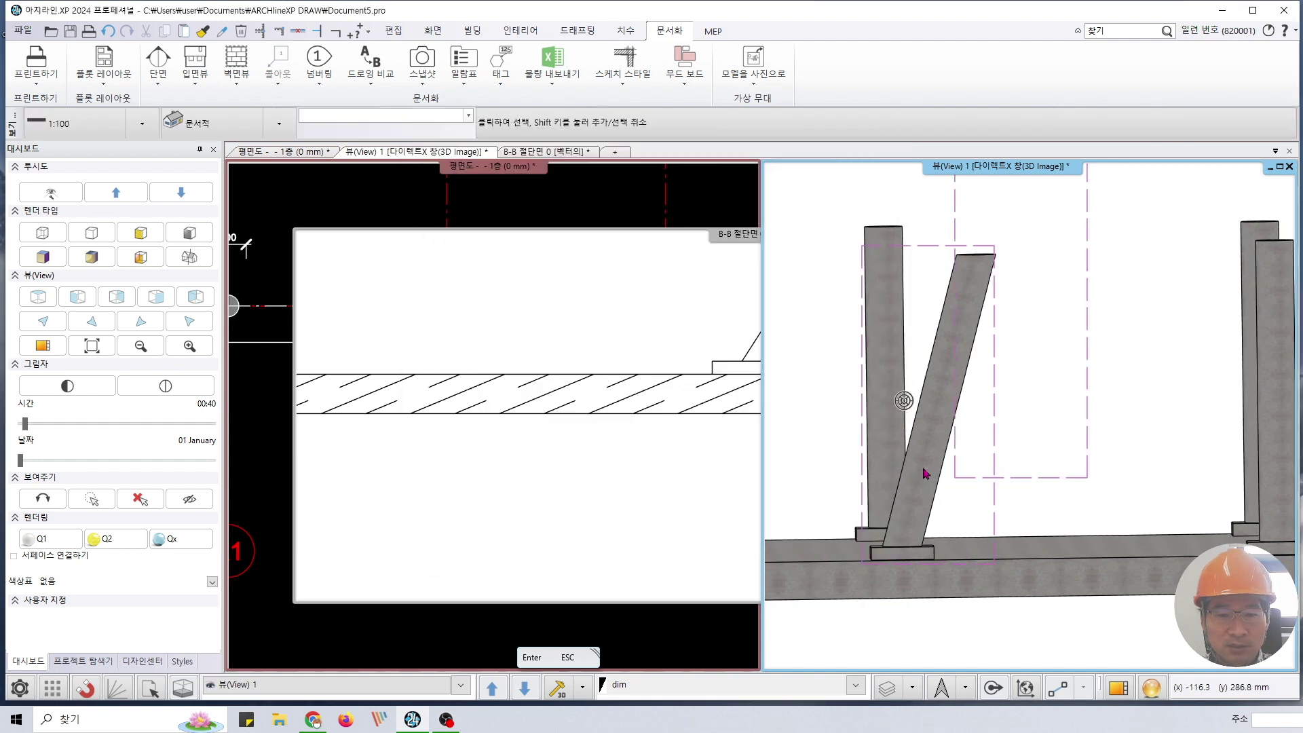
{"action": "mouse_move", "coordinate": [923, 469]}
{"action": "middle_mouse_down"}
{"action": "mouse_move", "coordinate": [1032, 523]}
{"action": "mouse_move", "coordinate": [1021, 438]}
{"action": "mouse_move", "coordinate": [1050, 446]}
{"action": "middle_mouse_up"}
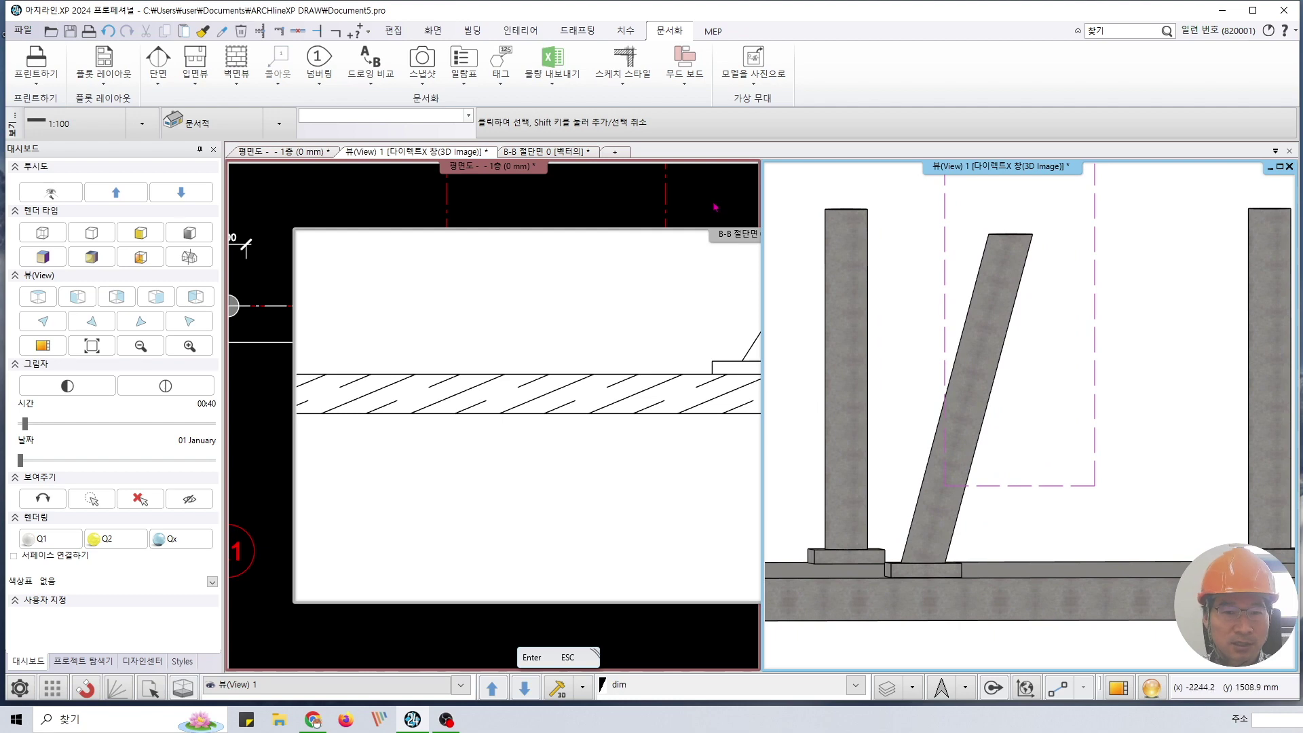
- Regenerate the 3D model from the first-floor plan and return to the 3D view
{"action": "left_click", "coordinate": [714, 207]}
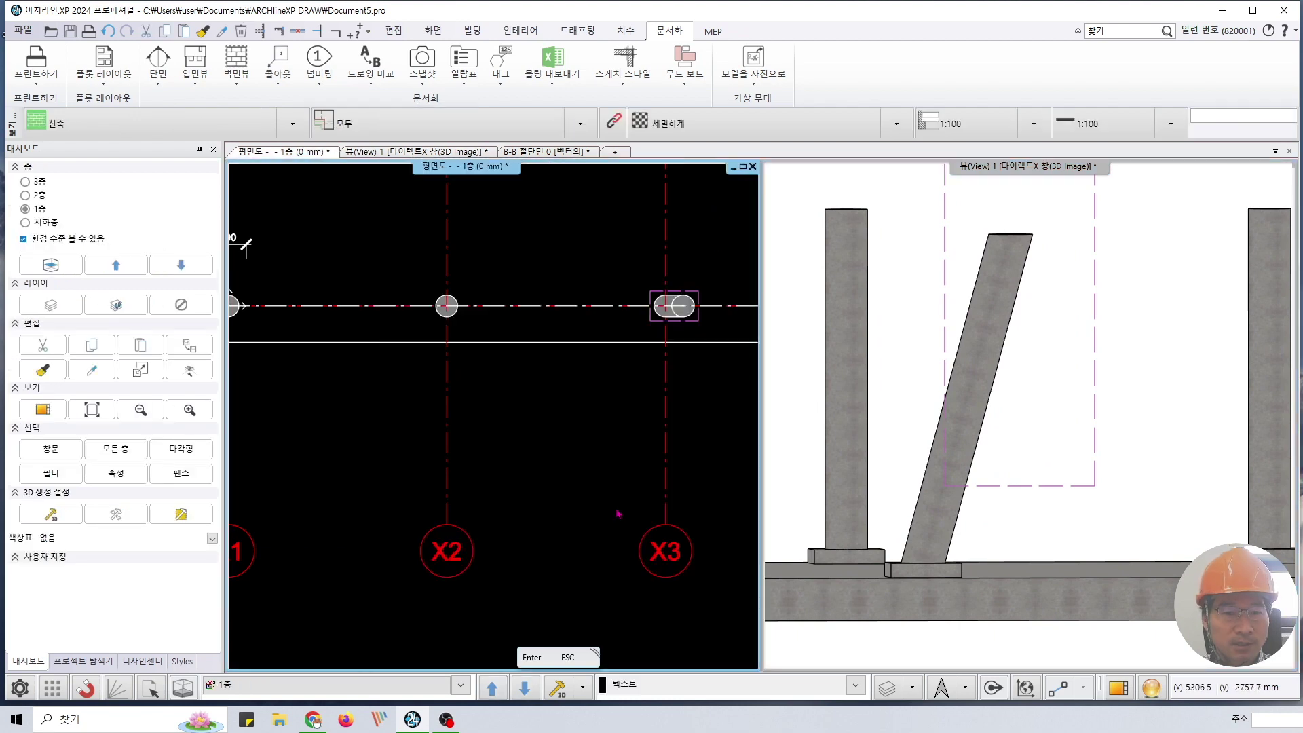
{"action": "left_click", "coordinate": [557, 689]}
{"action": "left_click", "coordinate": [1022, 491]}
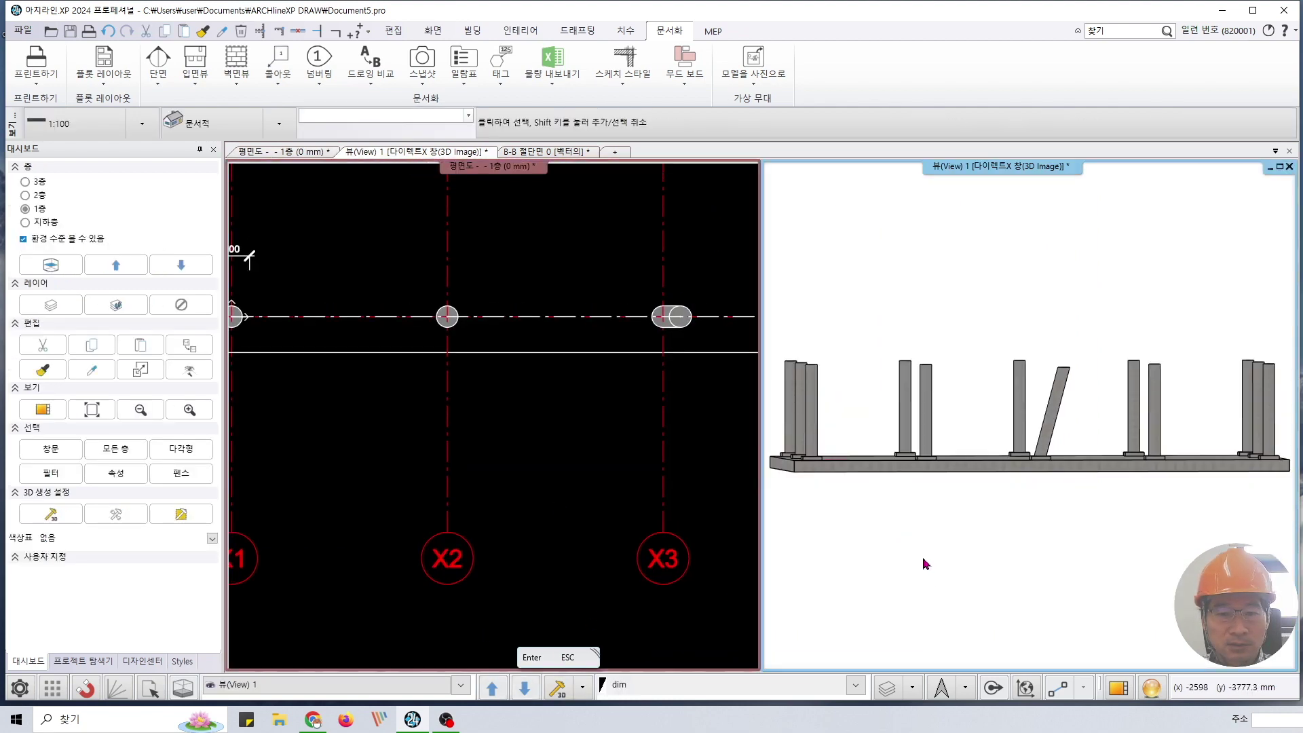
- Examine the tilted column at X3 from several angles in 3D and compare it with the column layout in the floor plan
{"action": "scroll", "coordinate": [1022, 491], "scroll_direction": "up", "scroll_amount": 8}
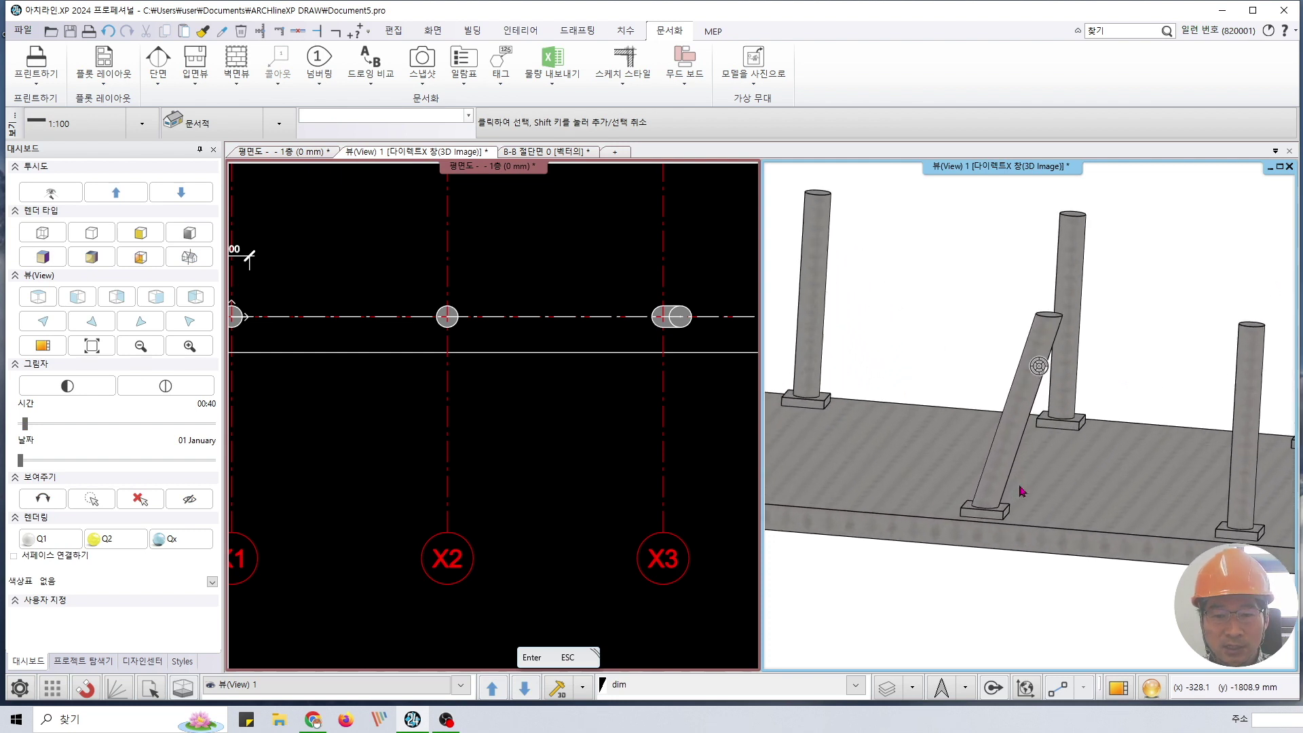
{"action": "middle_click_drag", "start_coordinate": [1022, 491], "coordinate": [998, 469]}
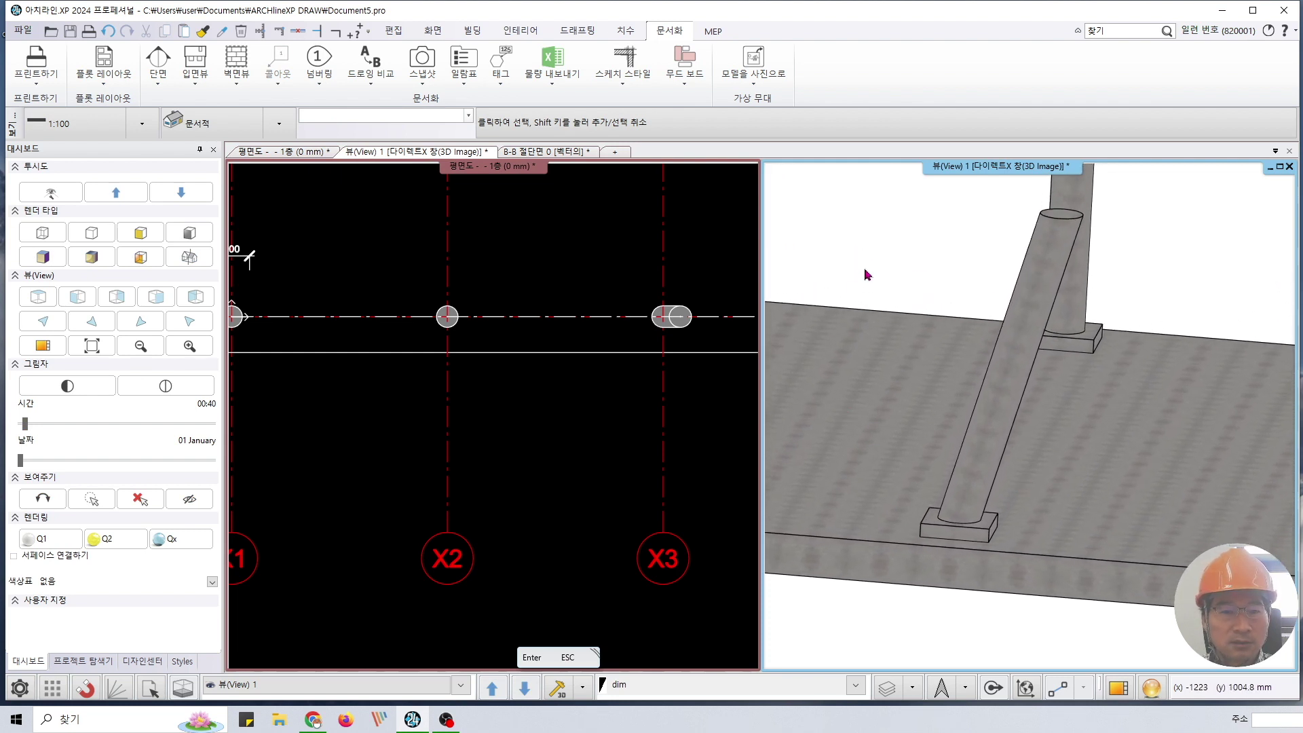
{"action": "middle_click_drag", "start_coordinate": [1053, 313], "coordinate": [1143, 282]}
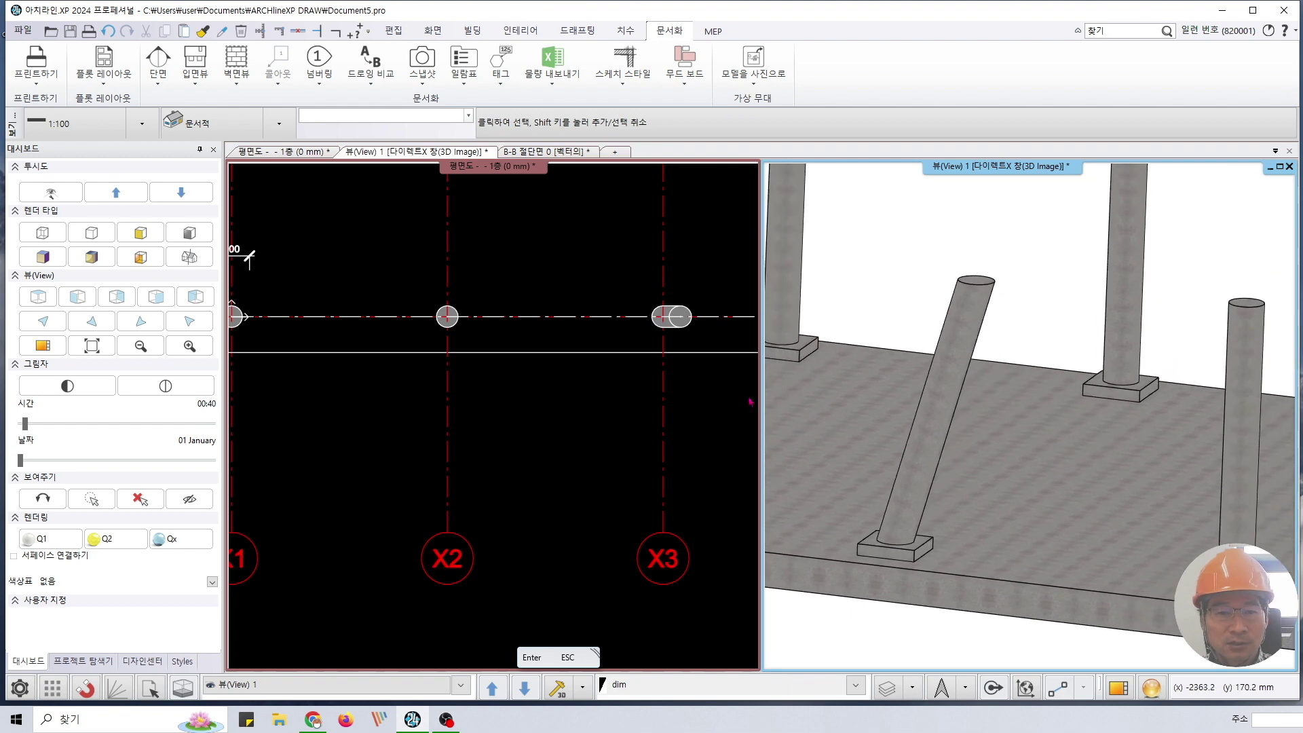
{"action": "left_click", "coordinate": [594, 271]}
{"action": "scroll", "coordinate": [594, 272], "scroll_direction": "down", "scroll_amount": 6}
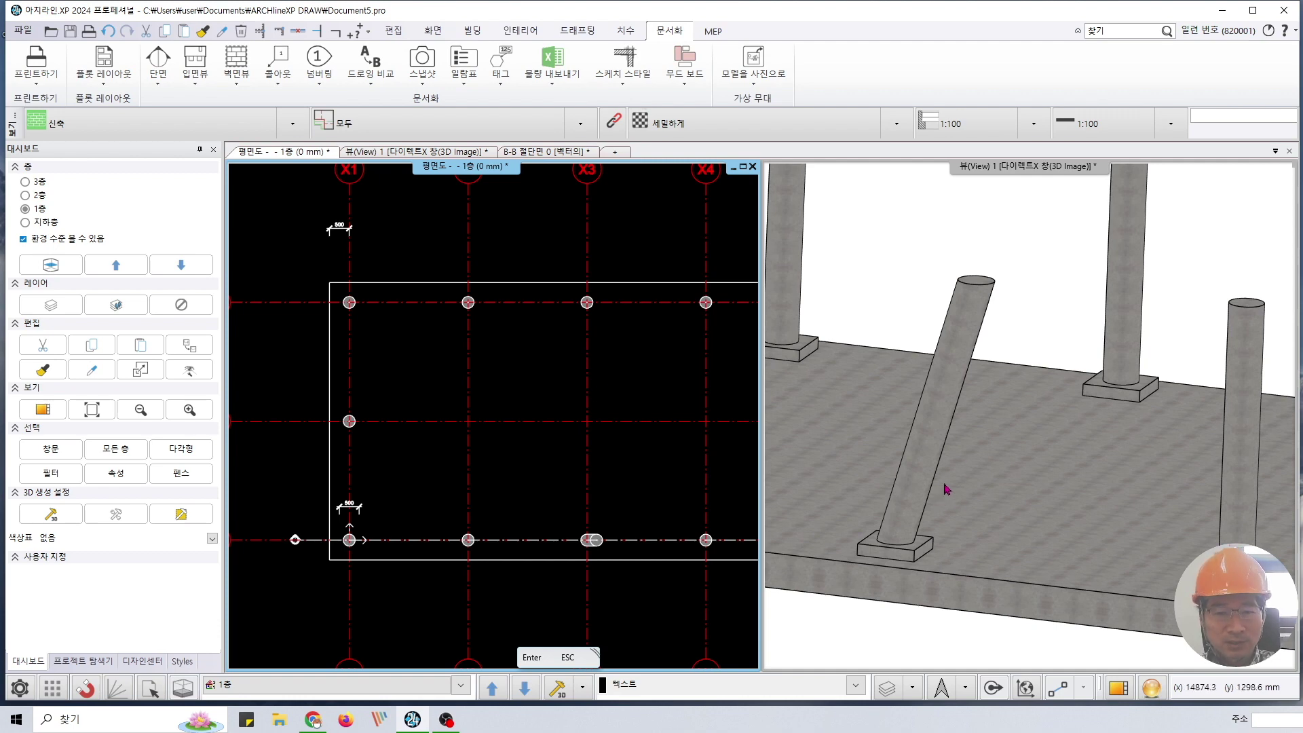
{"action": "middle_click_drag", "start_coordinate": [937, 502], "coordinate": [856, 481]}
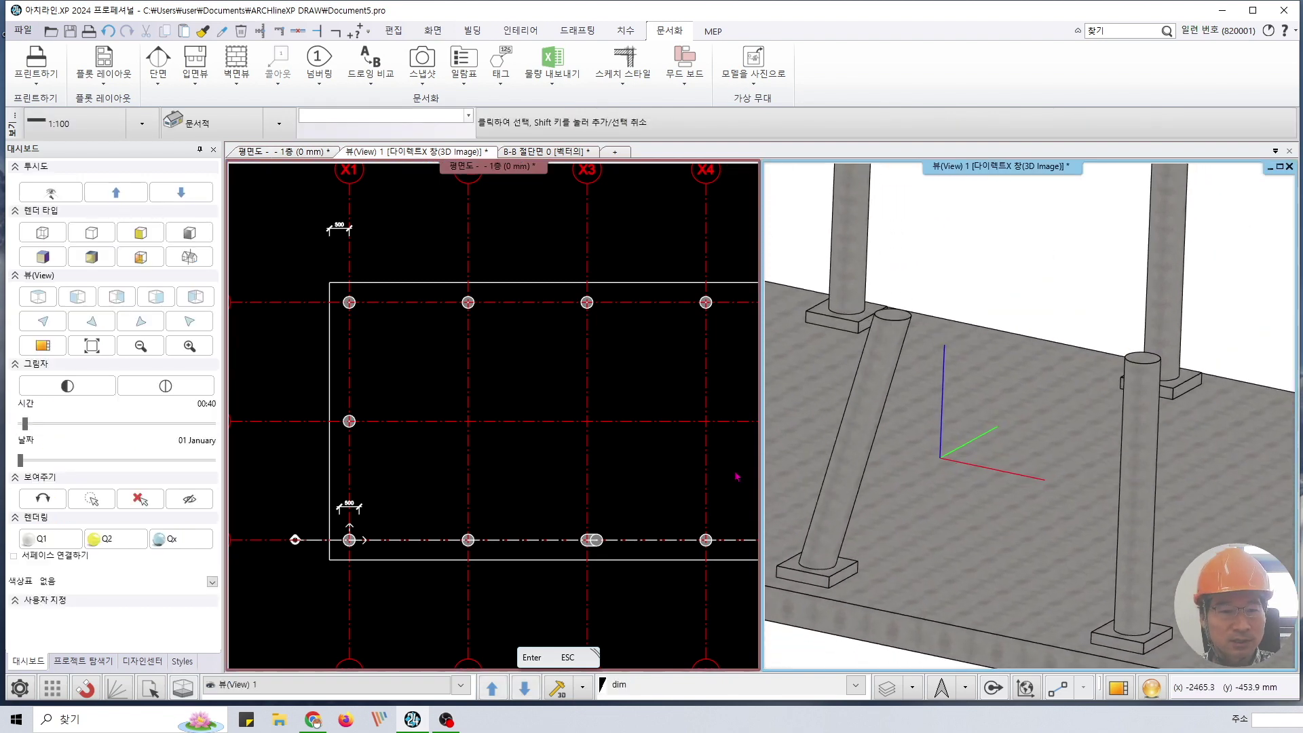
{"action": "left_click", "coordinate": [678, 462]}
{"action": "middle_click_drag", "start_coordinate": [951, 400], "coordinate": [959, 367]}
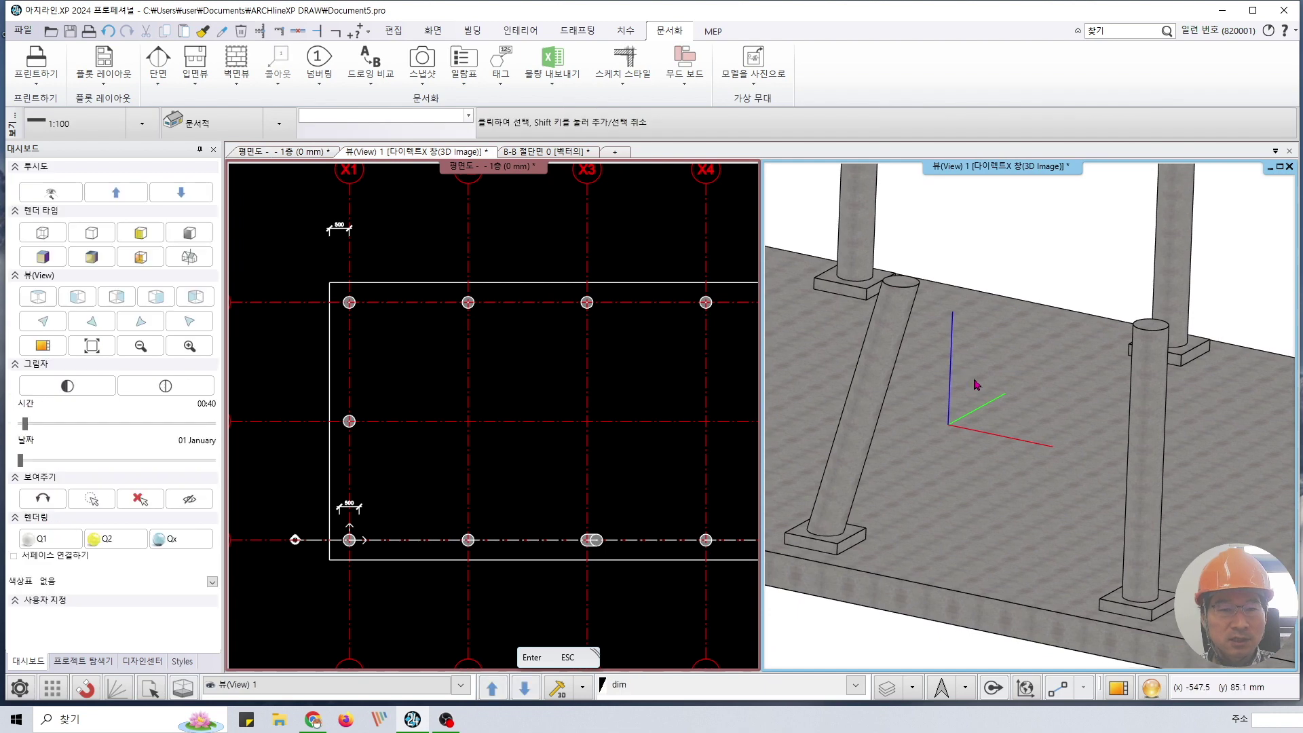